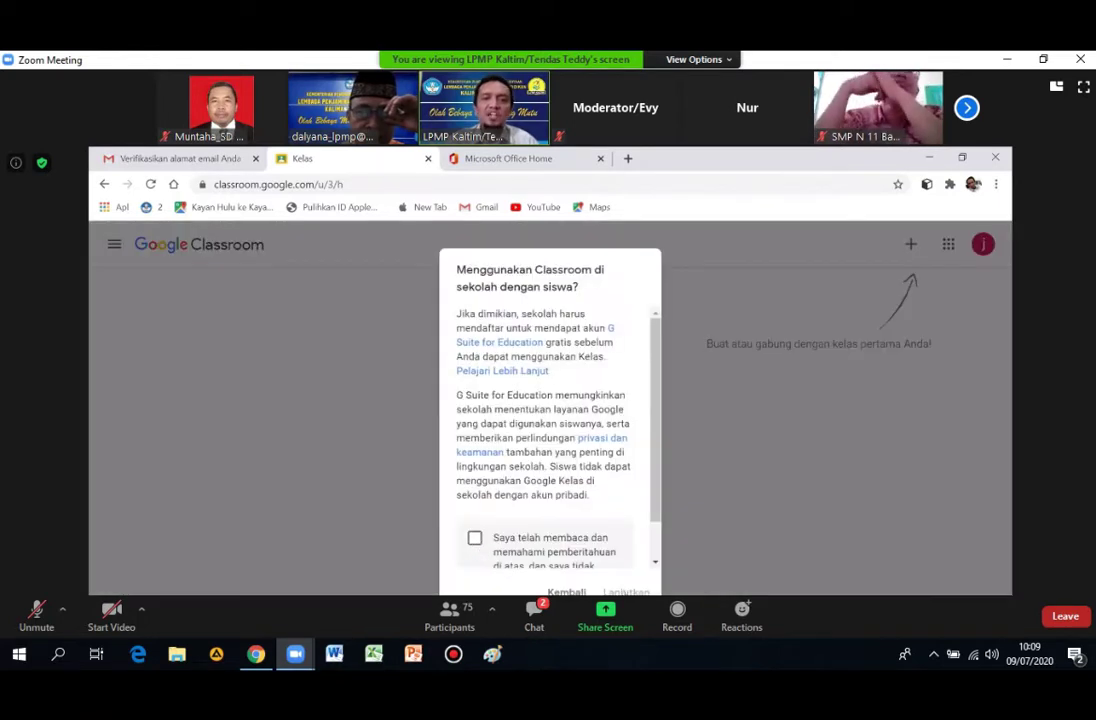
- Acknowledge the notice about using Classroom at school and name the new class "Kelas 8"
click(474, 539)
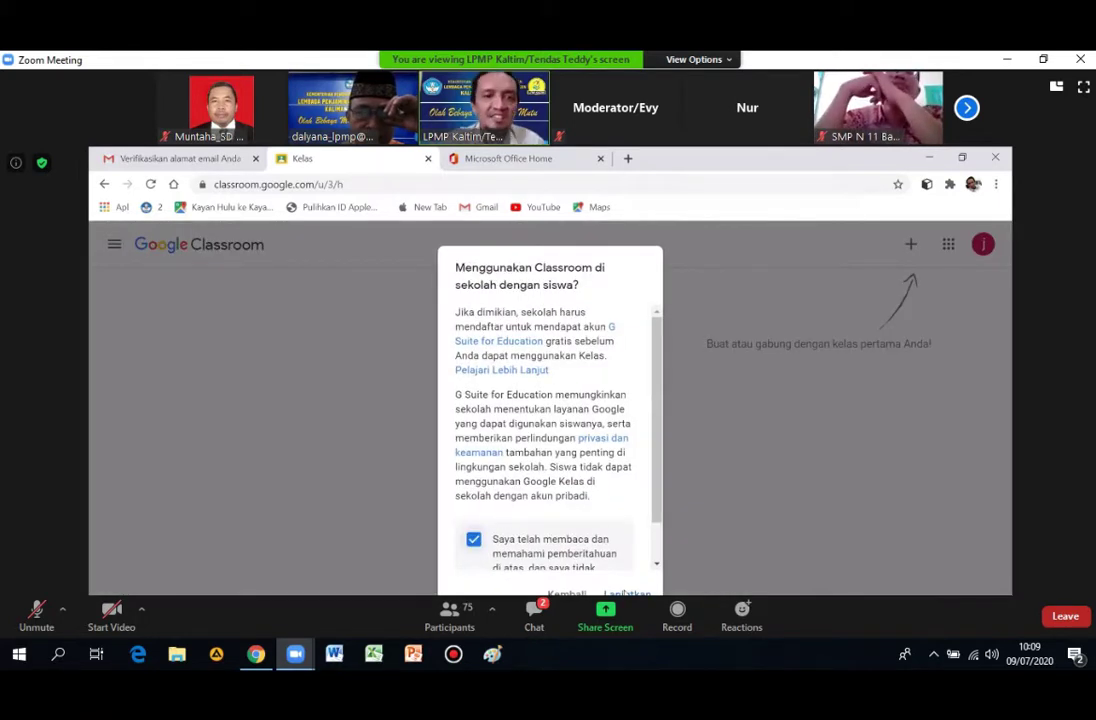
click(625, 593)
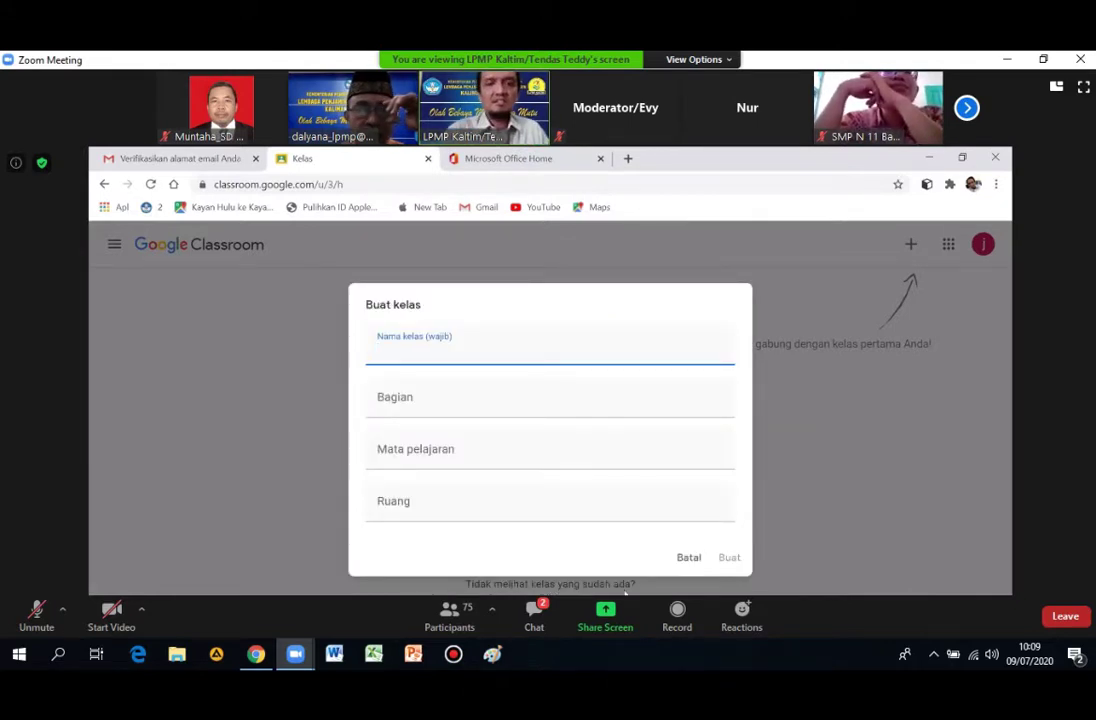
text(K)
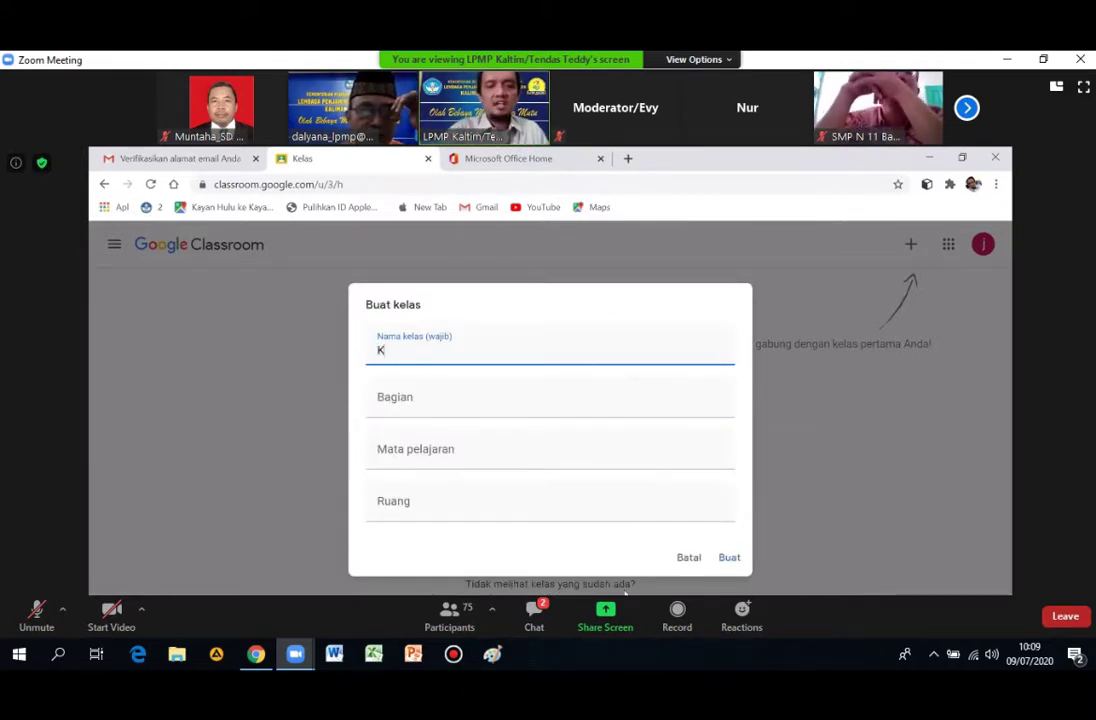
text(elas)
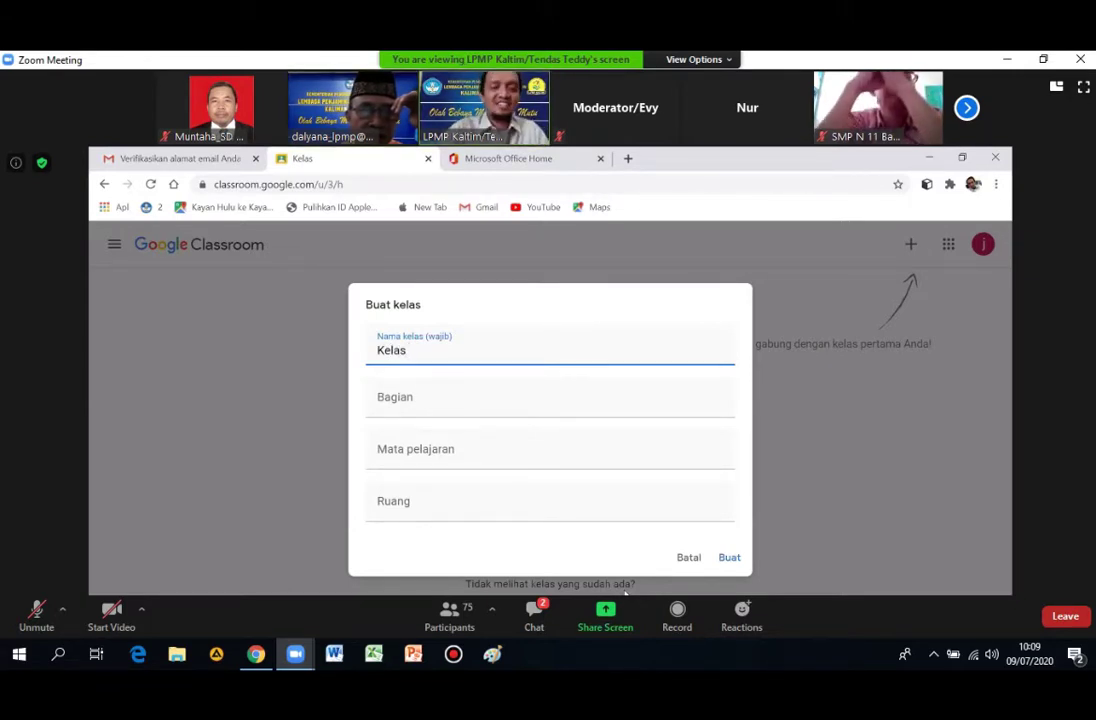
text( 8)
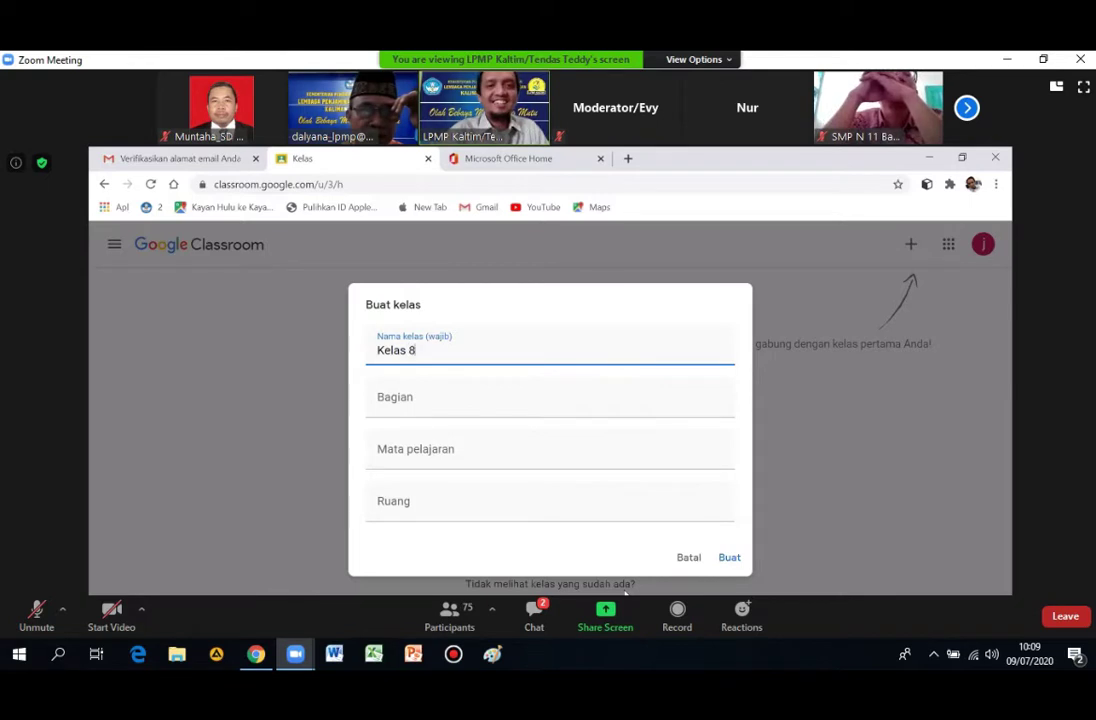
- Set the new class's section (Bagian) to "Tahun Pelajaran 2020/2021"
click(426, 403)
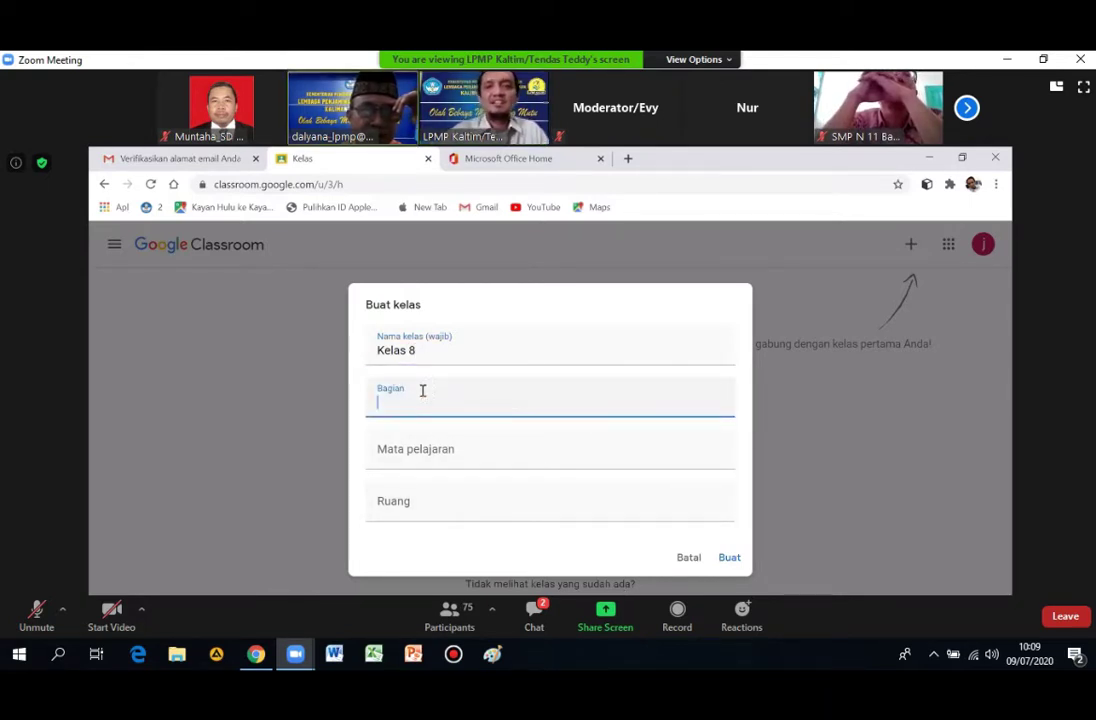
click(430, 349)
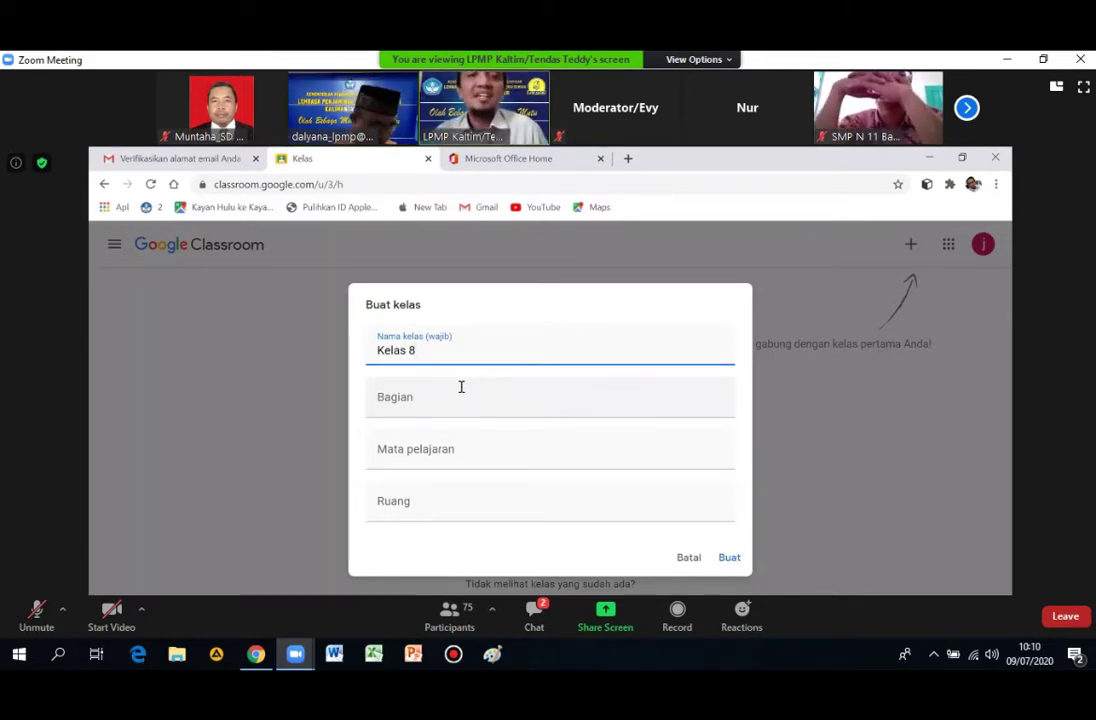
click(453, 397)
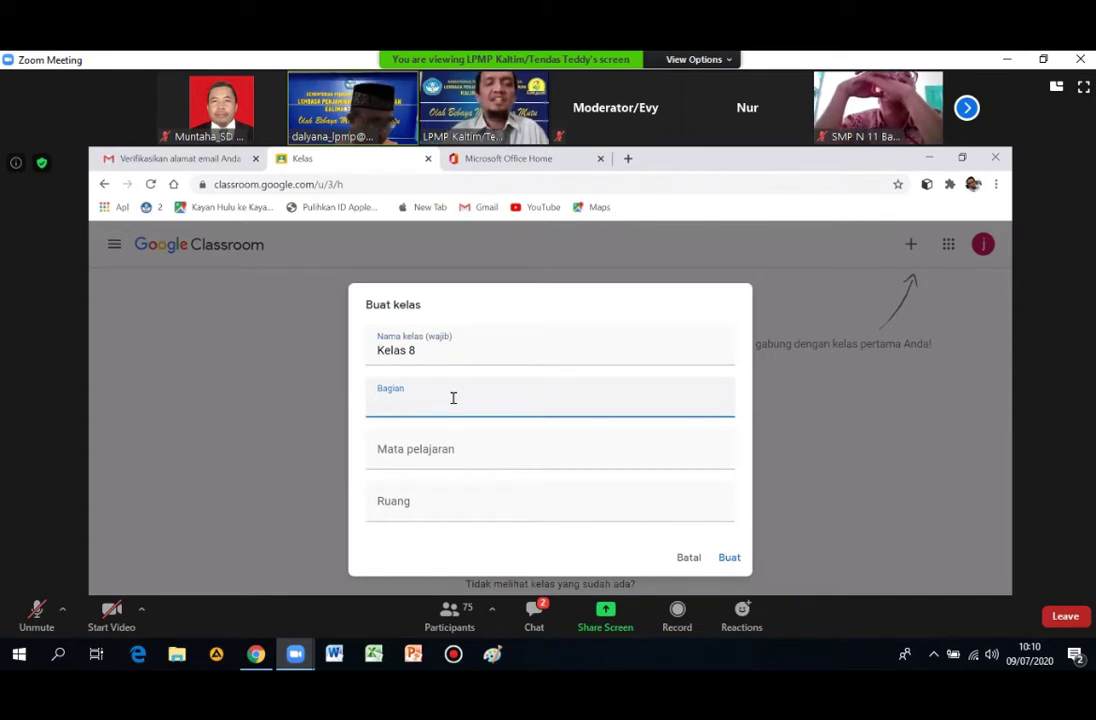
text(Tahun)
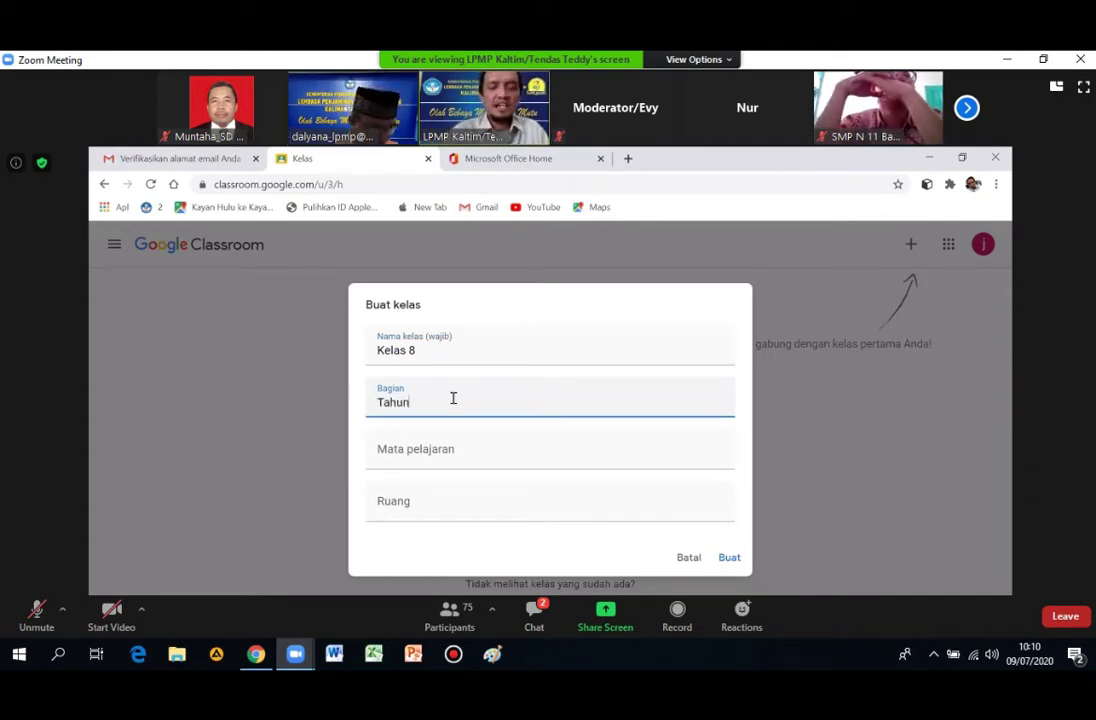
text( Pelajaran )
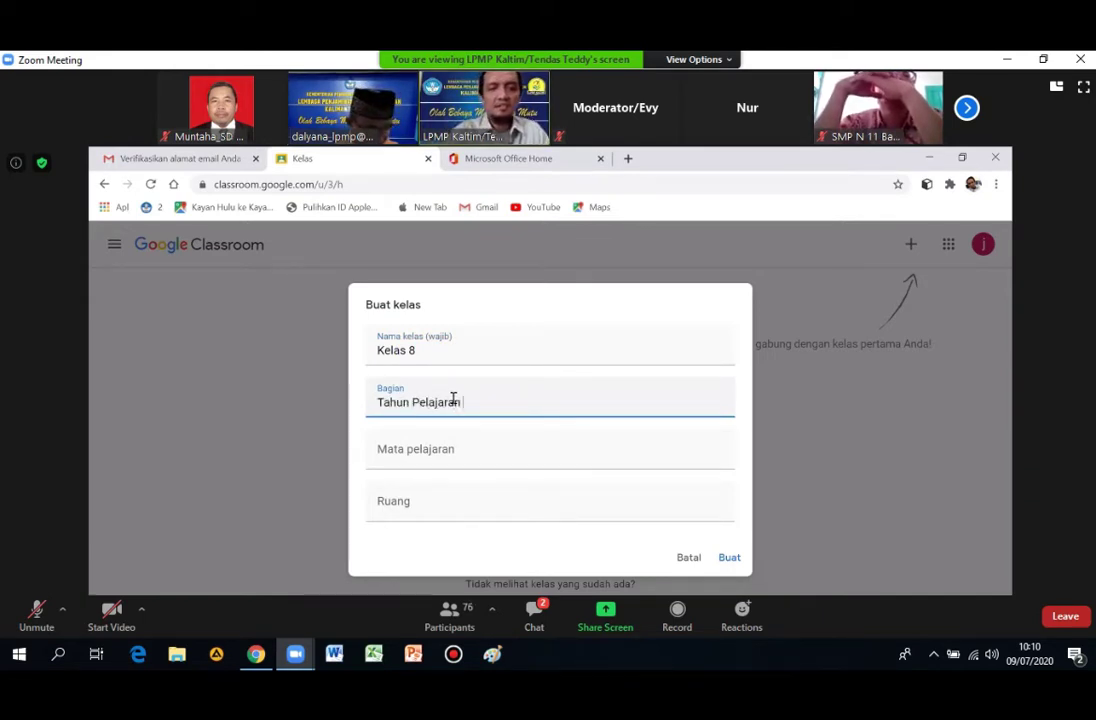
text(2)
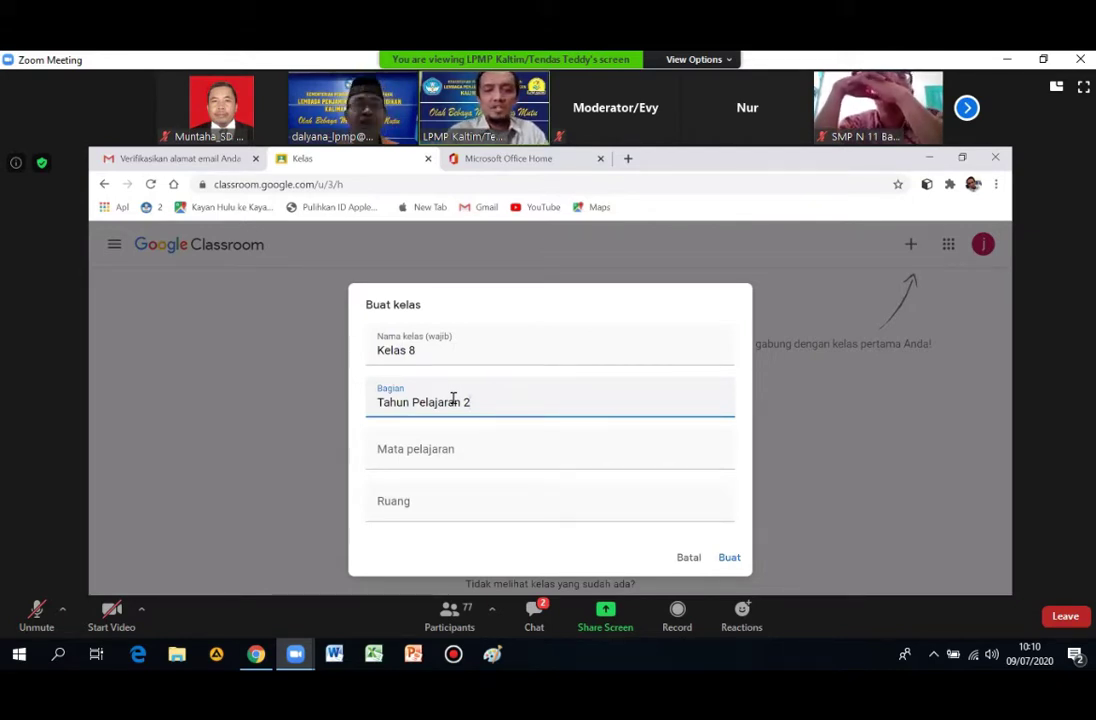
text(020)
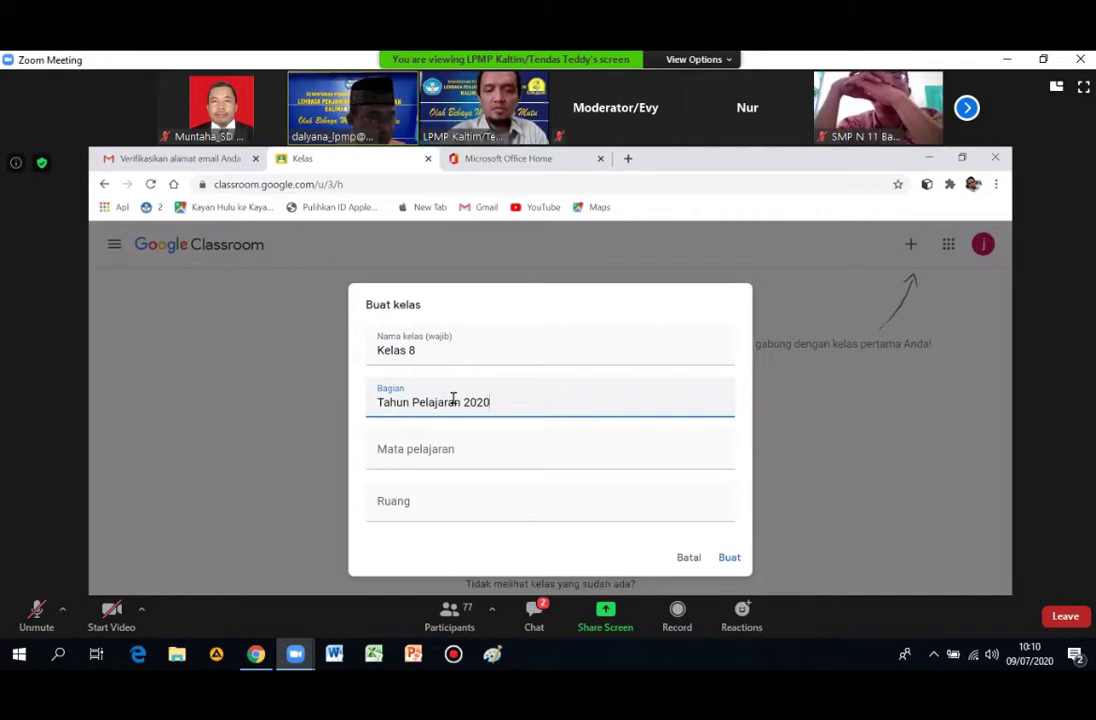
text(/2021)
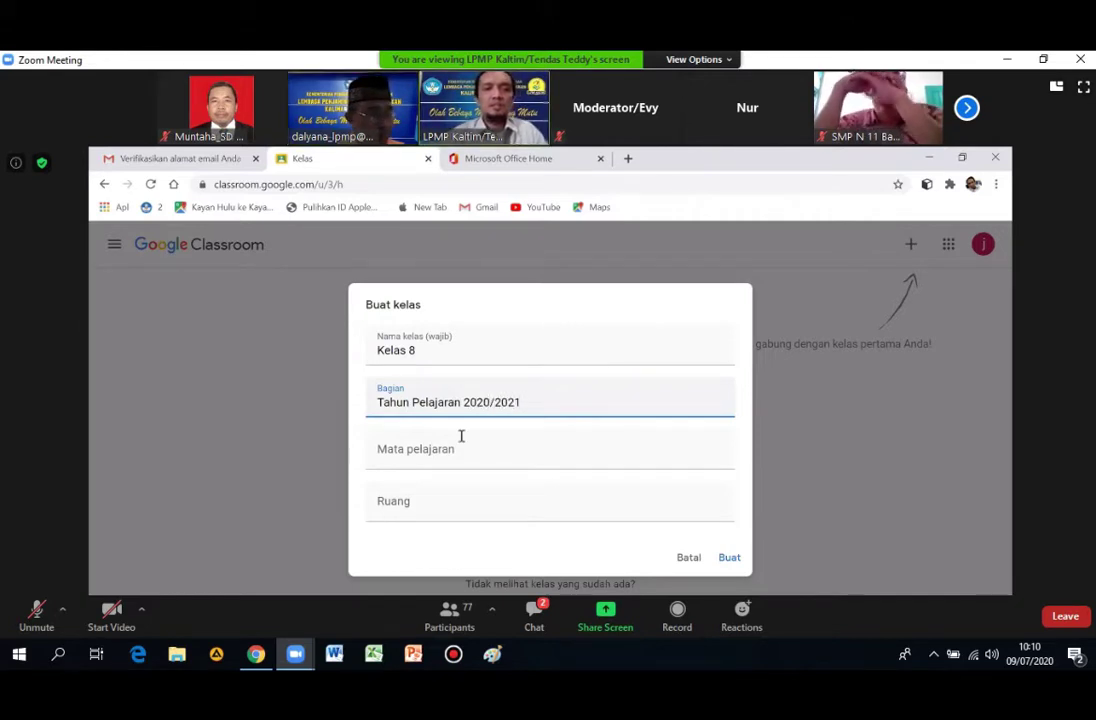
- Set the subject to IPS, leave the room empty, and create the class, dismissing the What's new notice
click(464, 448)
text(IPS)
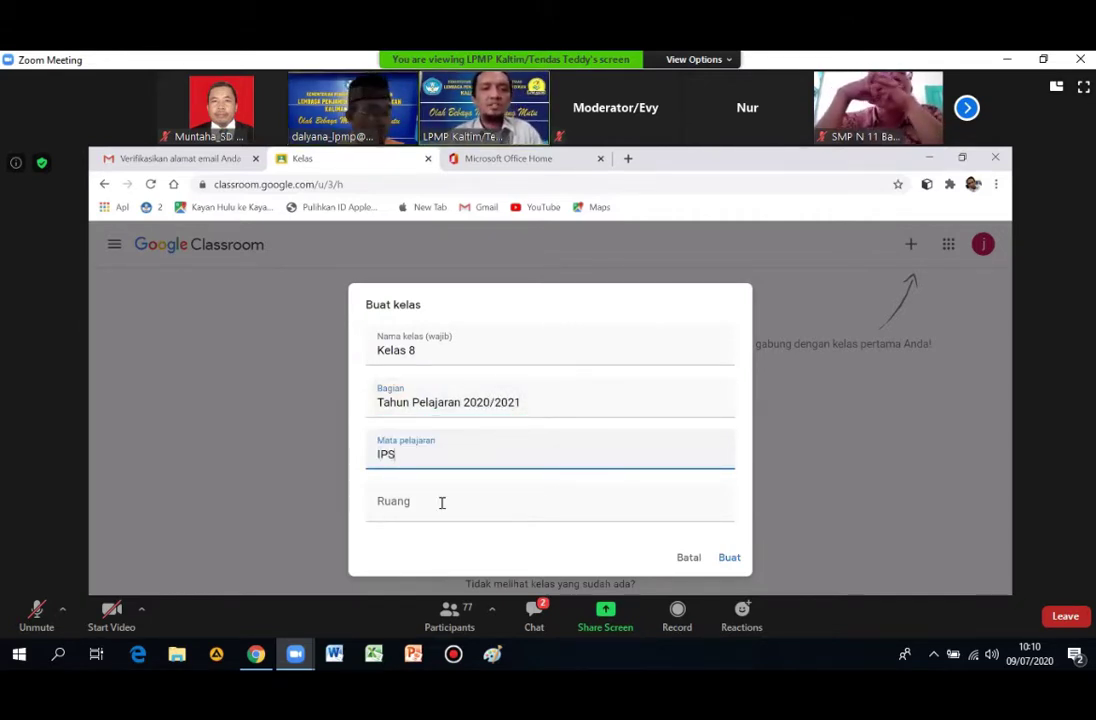
click(441, 503)
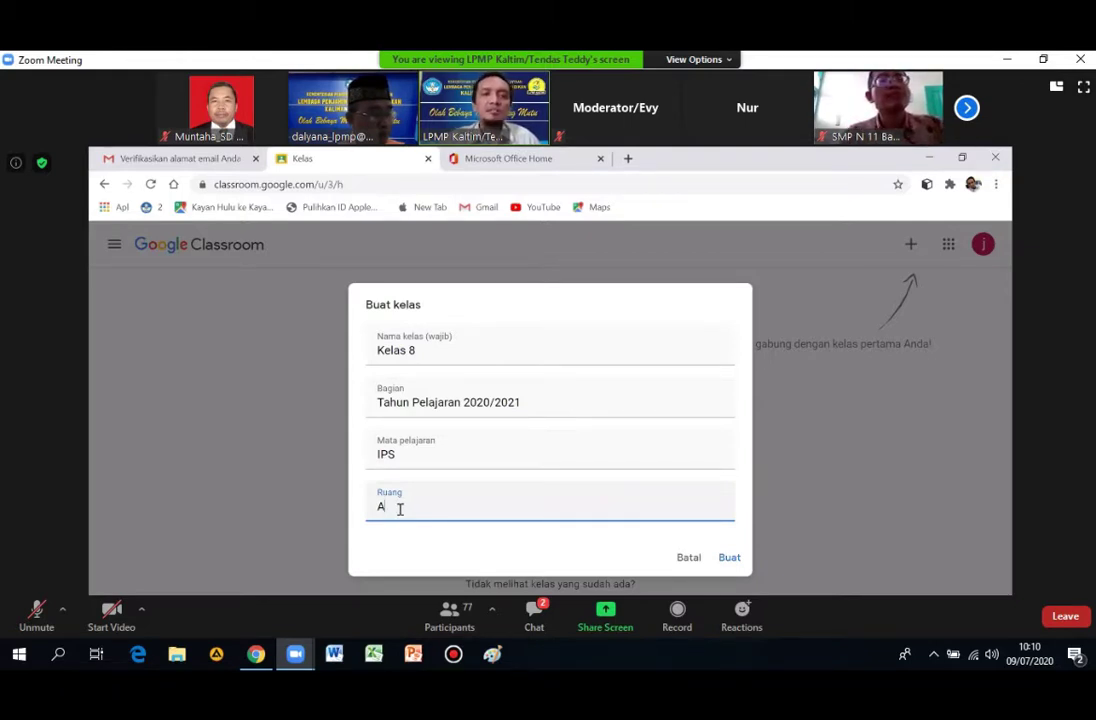
key(BackSpace)
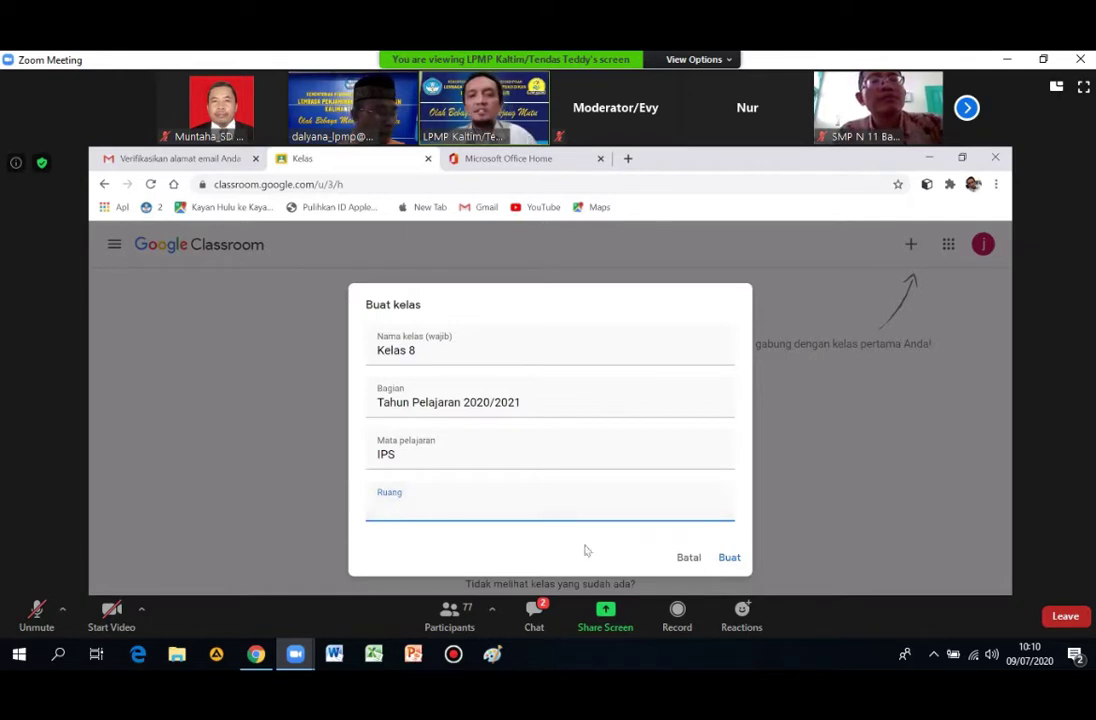
click(733, 555)
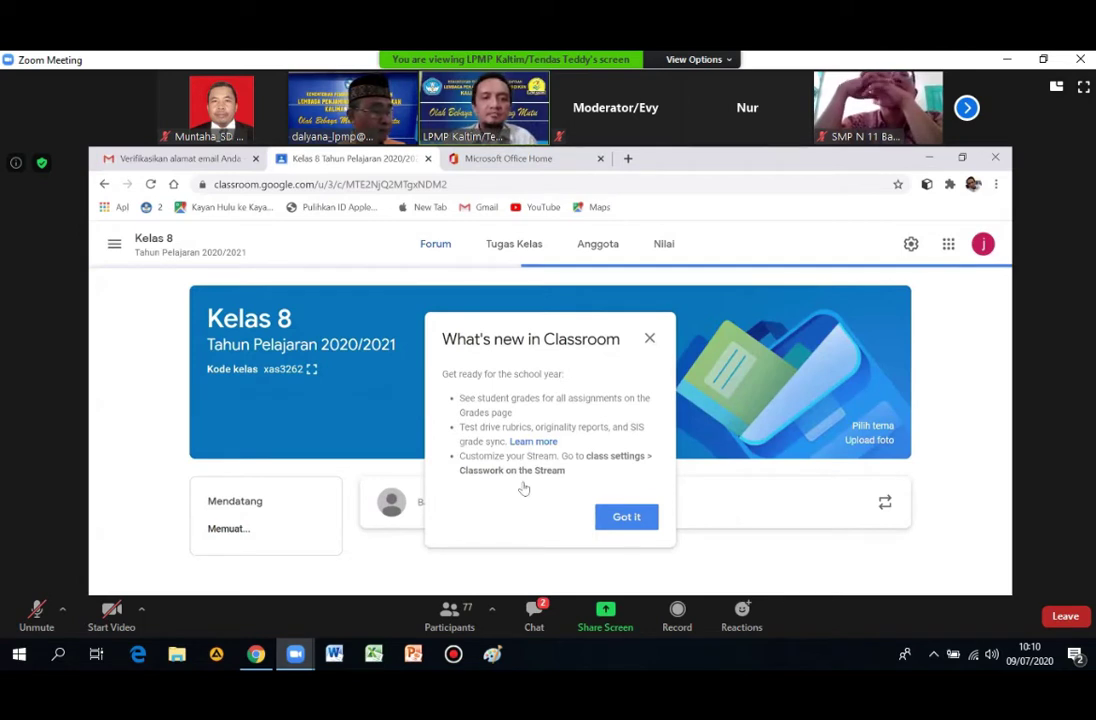
click(626, 517)
- Start a new quiz assignment (Tugas kuis) in the classwork of Kelas 8
scroll(905, 587, down, 1)
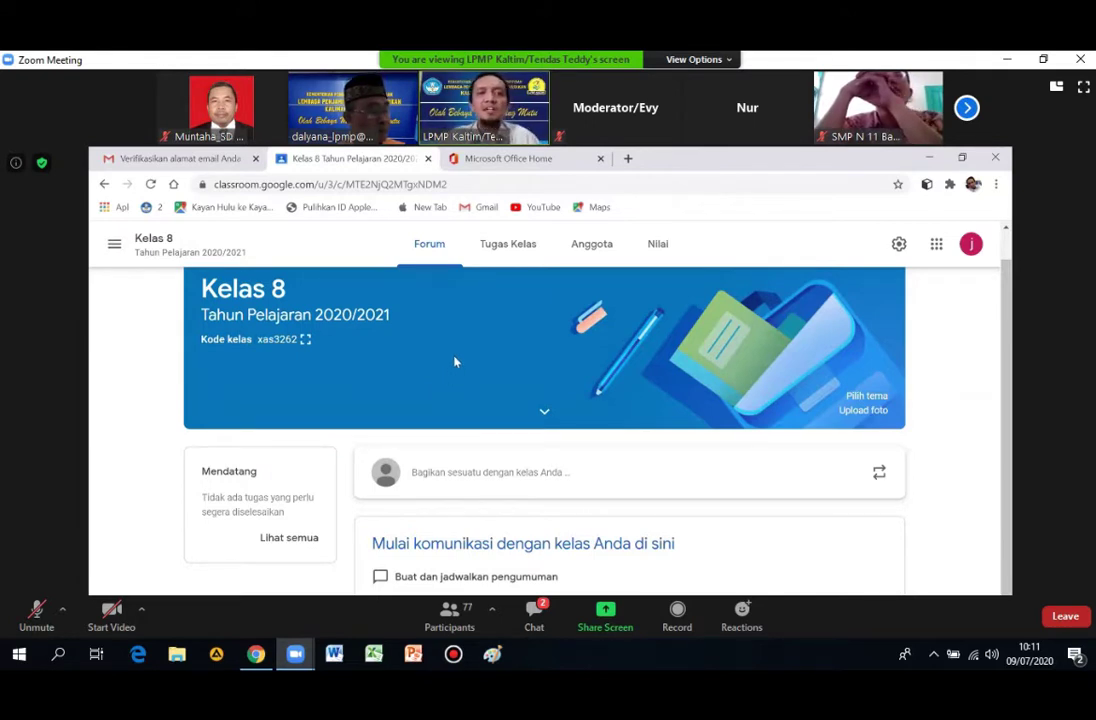
click(507, 250)
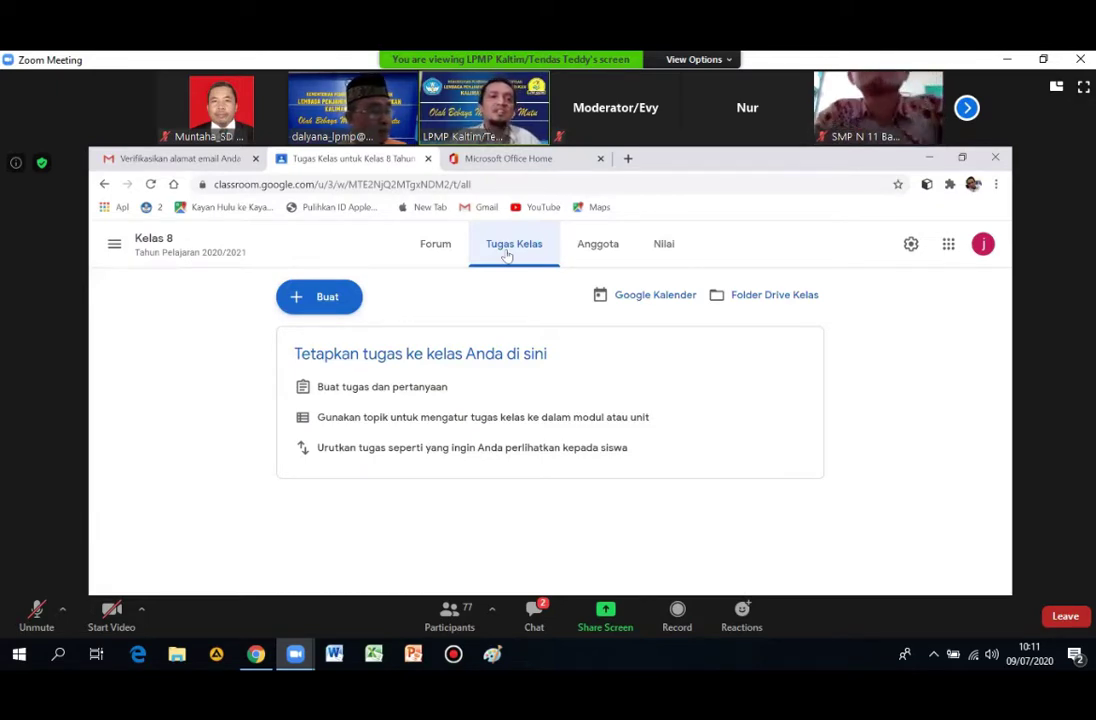
click(320, 306)
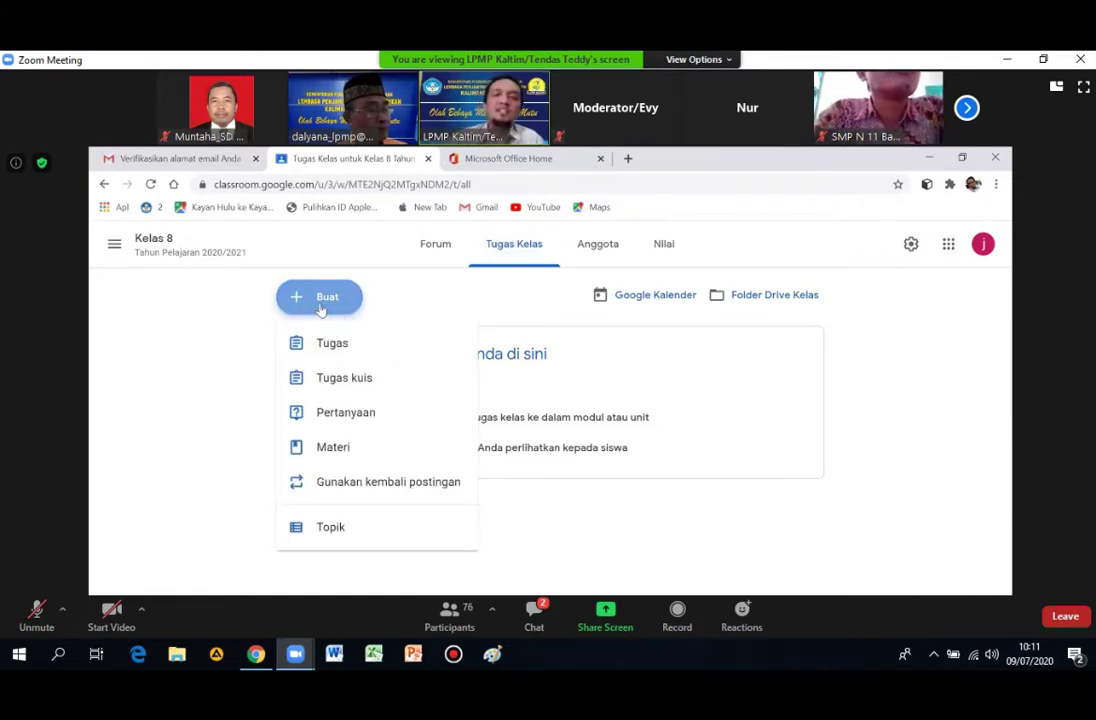
click(318, 385)
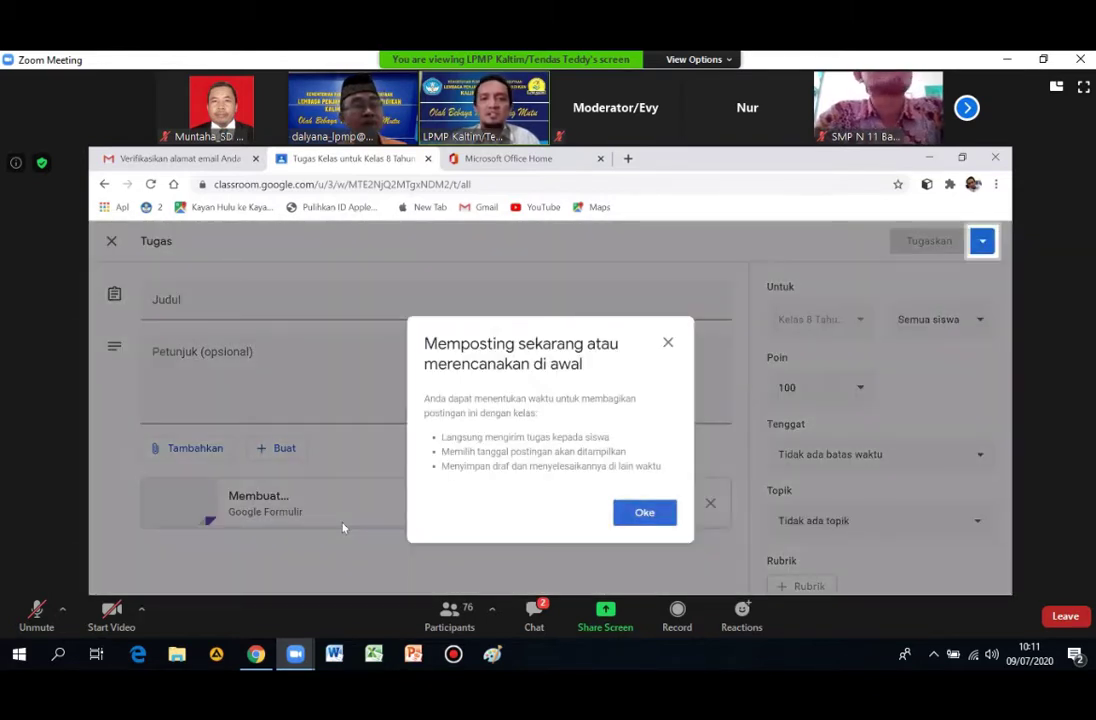
- Title the quiz assignment "Ujian Tengah Semester Ganjil 2020/2021" and leave its instructions empty
click(214, 311)
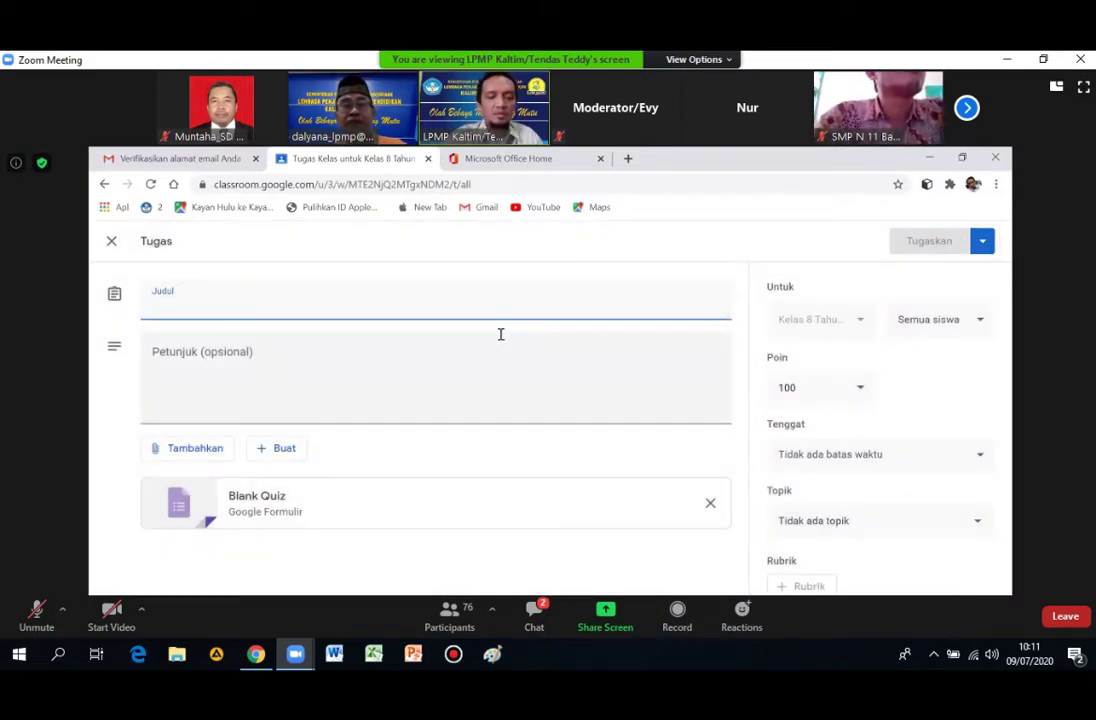
text(Ujia)
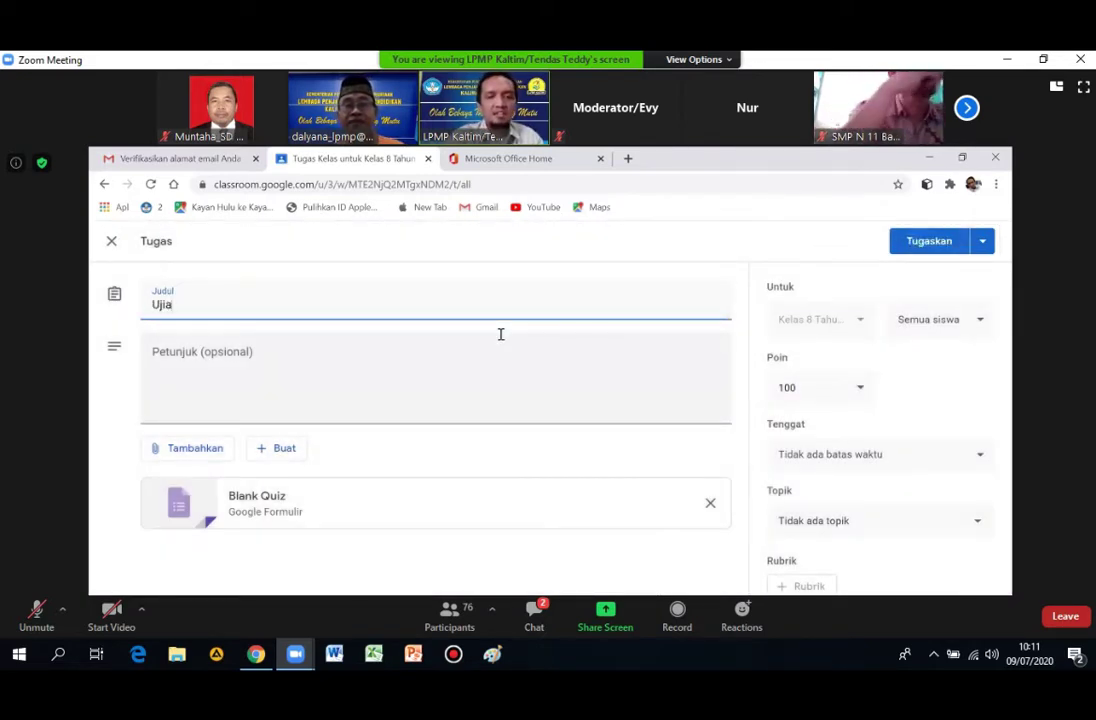
text(n Tengah Semes)
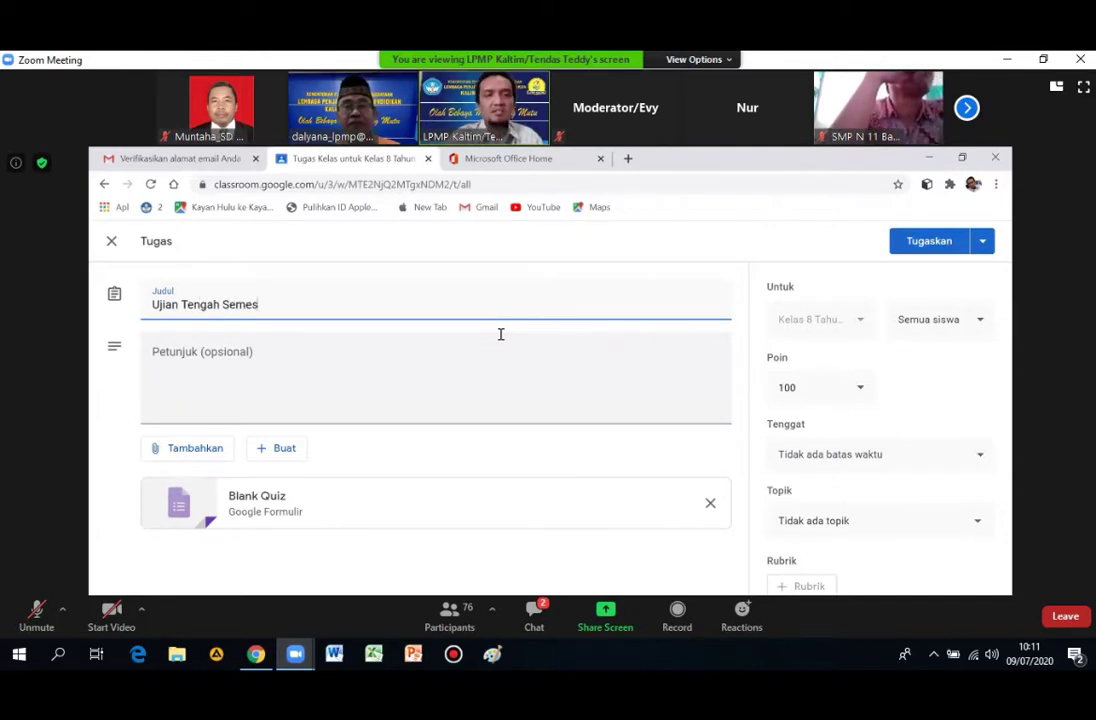
text(ter Ganjil)
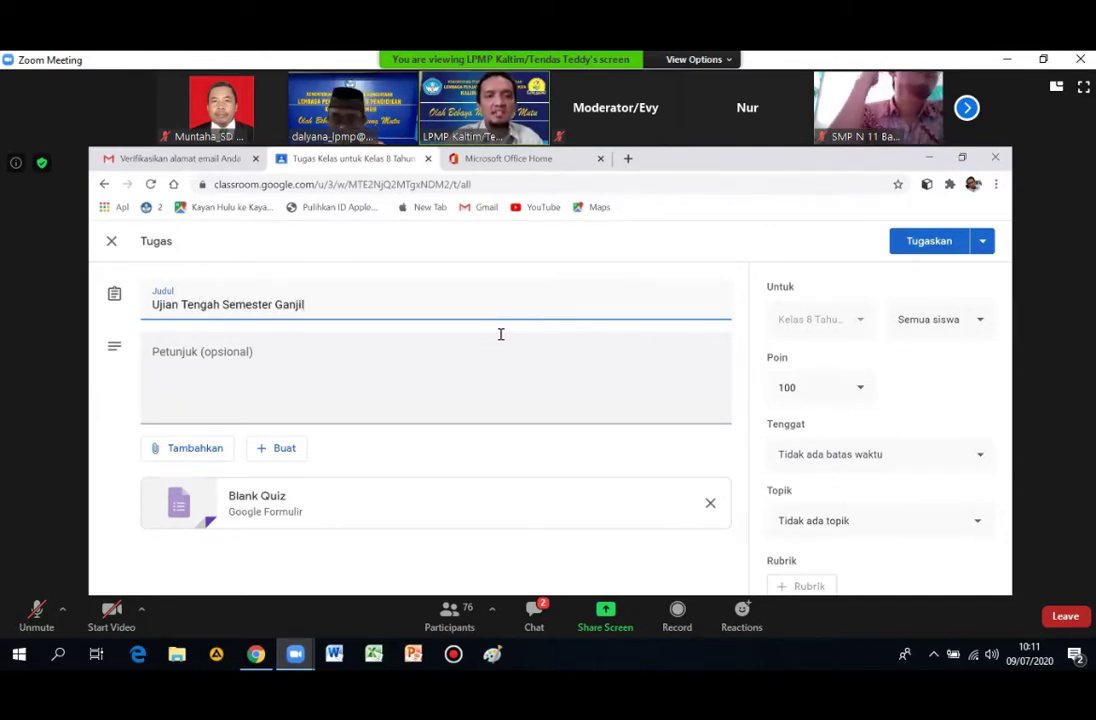
text( 2020)
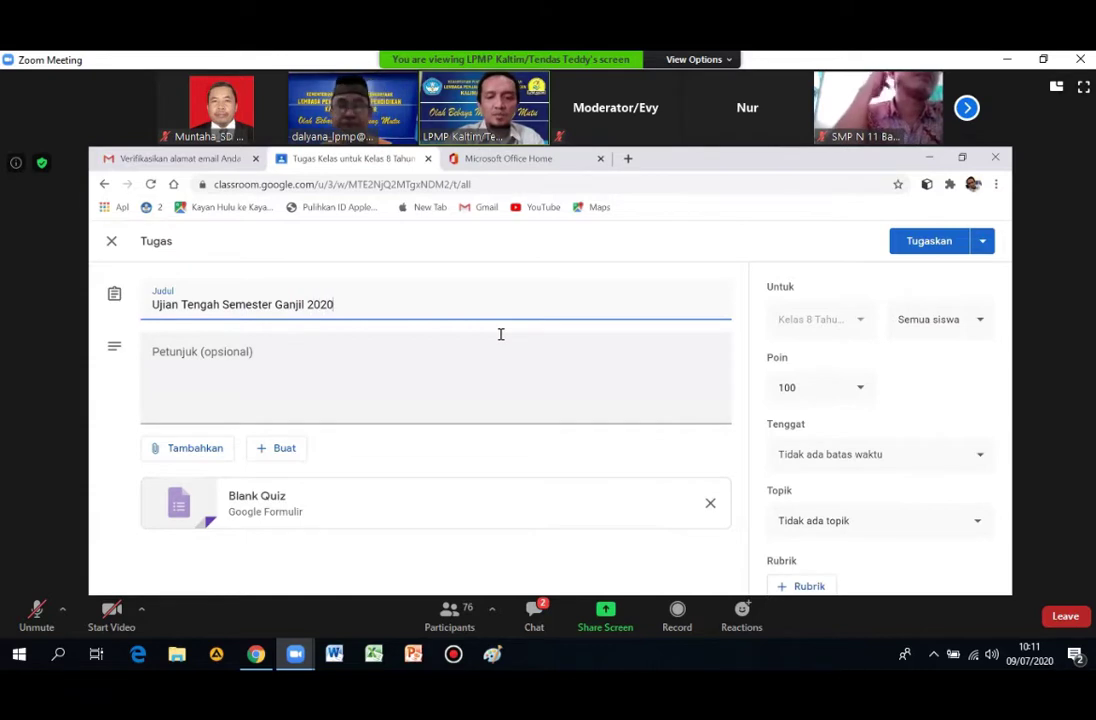
text(/2021)
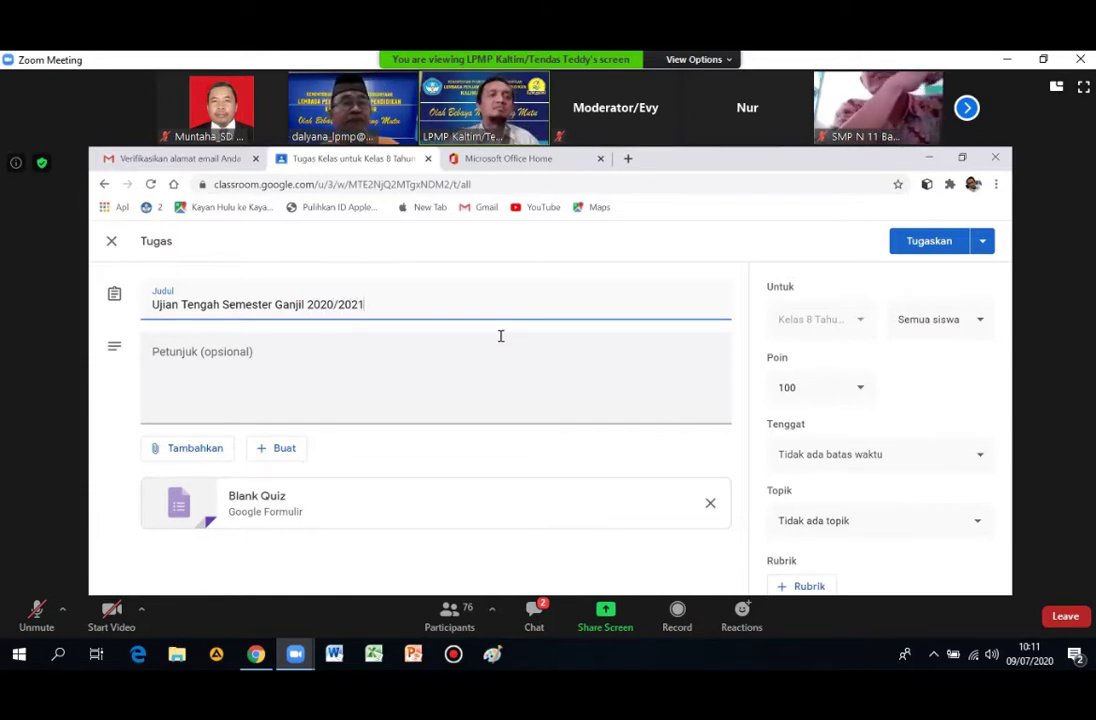
click(239, 378)
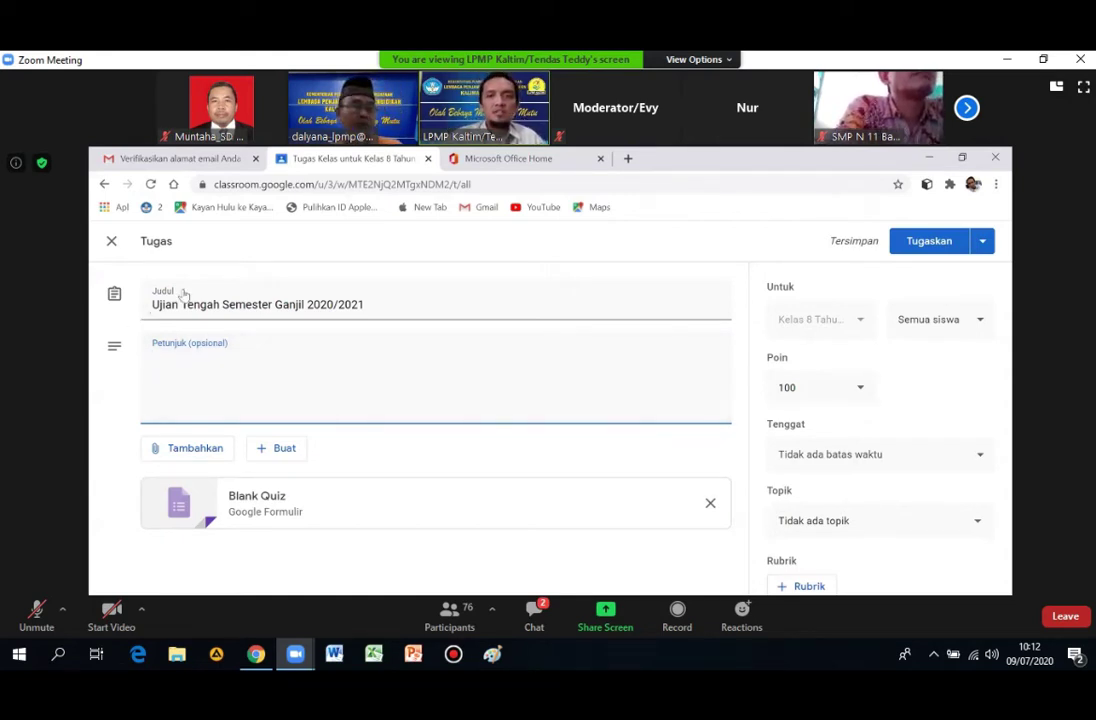
- Open the attached Blank Quiz form, title it "UTS Semester Ganjil 2020/2021", and decline the Google Forms tour
click(201, 495)
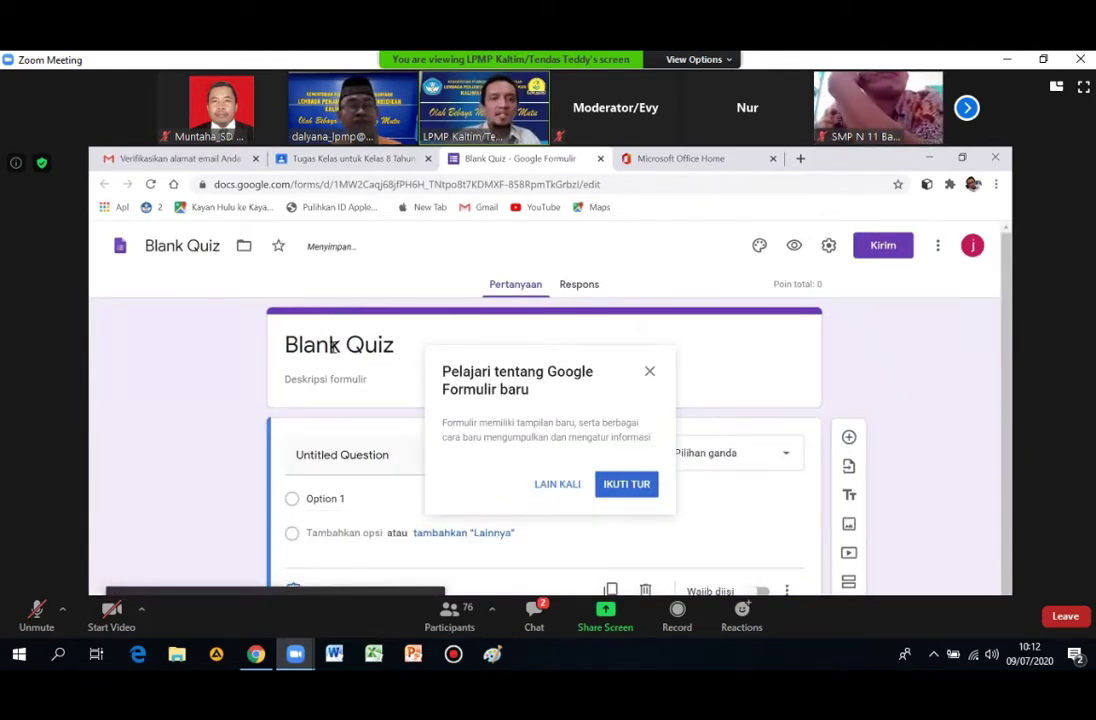
text(UTS Semester)
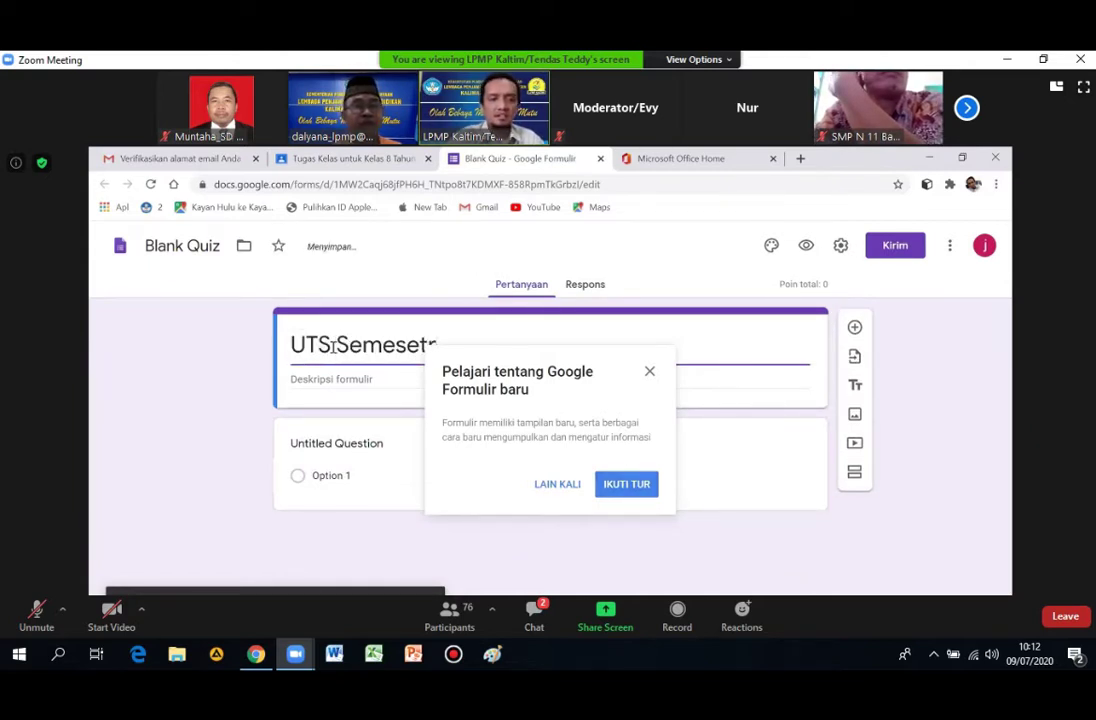
key(BackSpace)
key(BackSpace)
key(BackSpace)
text(te)
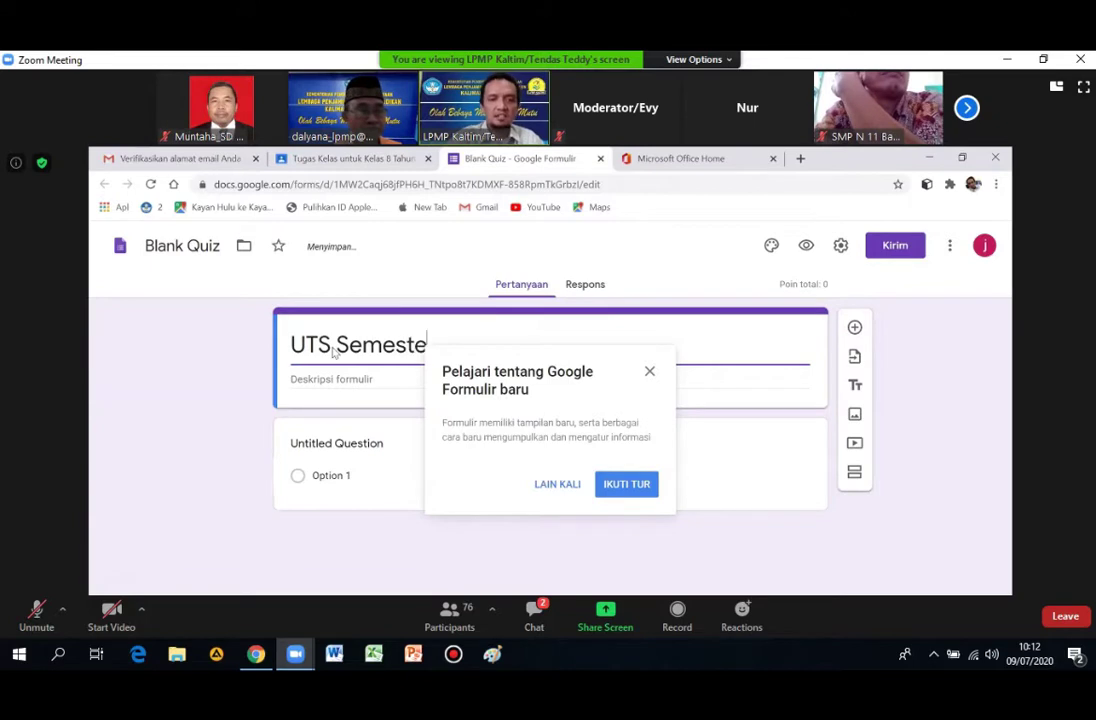
text(r Ganjil 2020/2021)
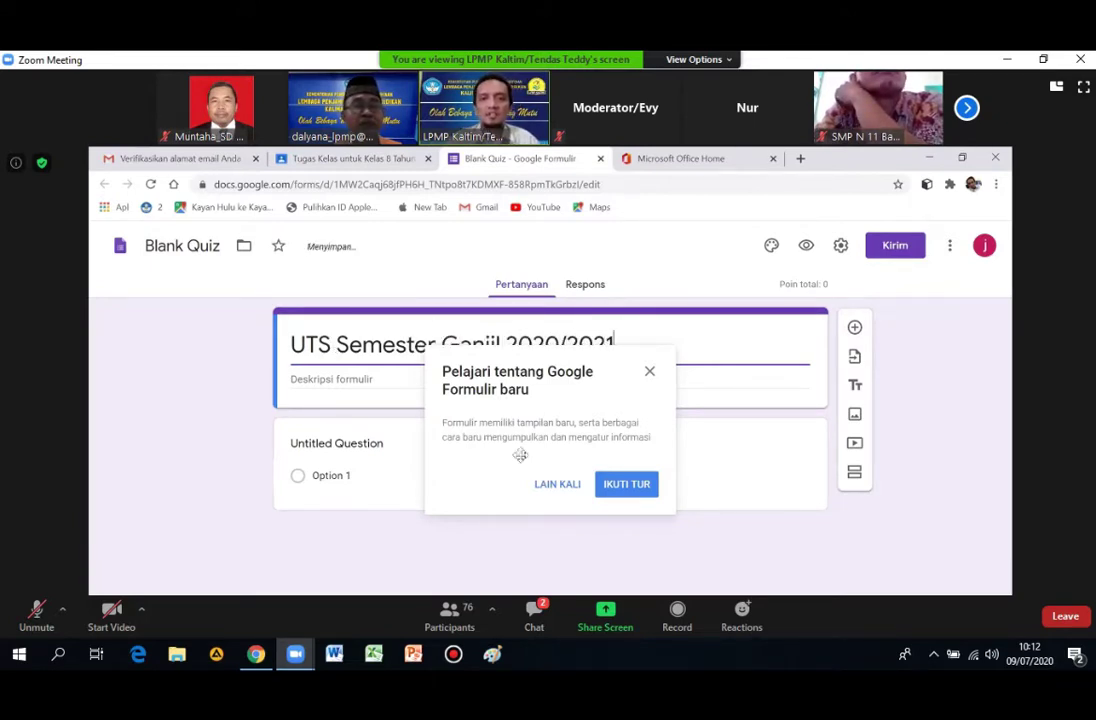
click(560, 484)
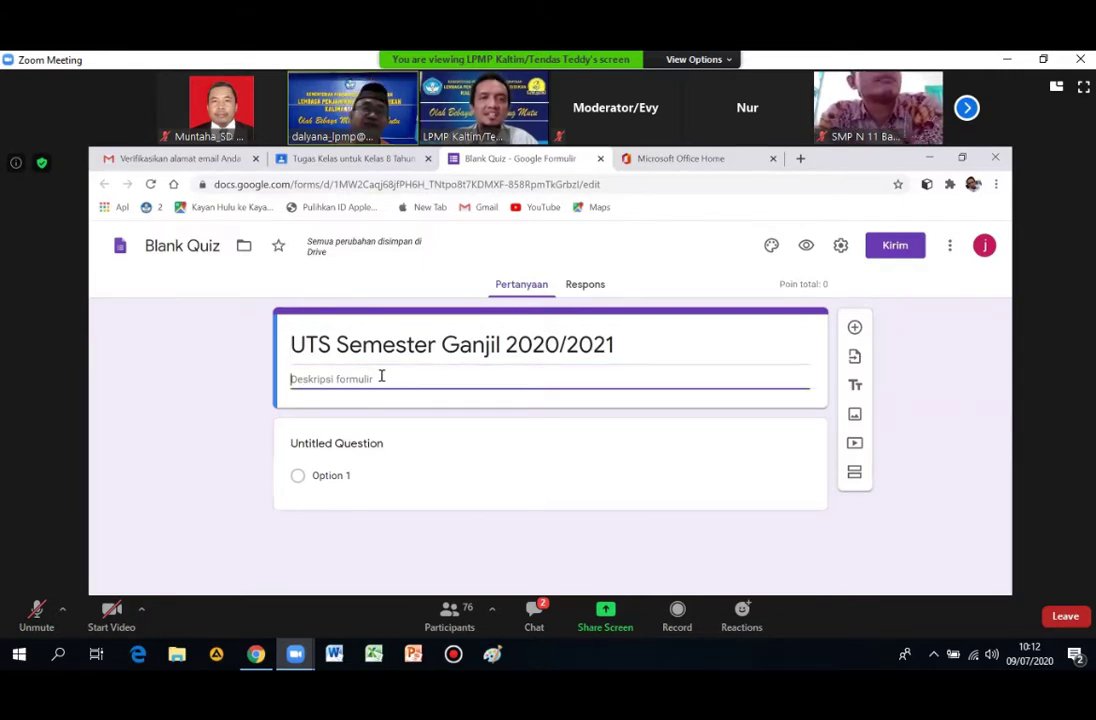
triple_click(296, 341)
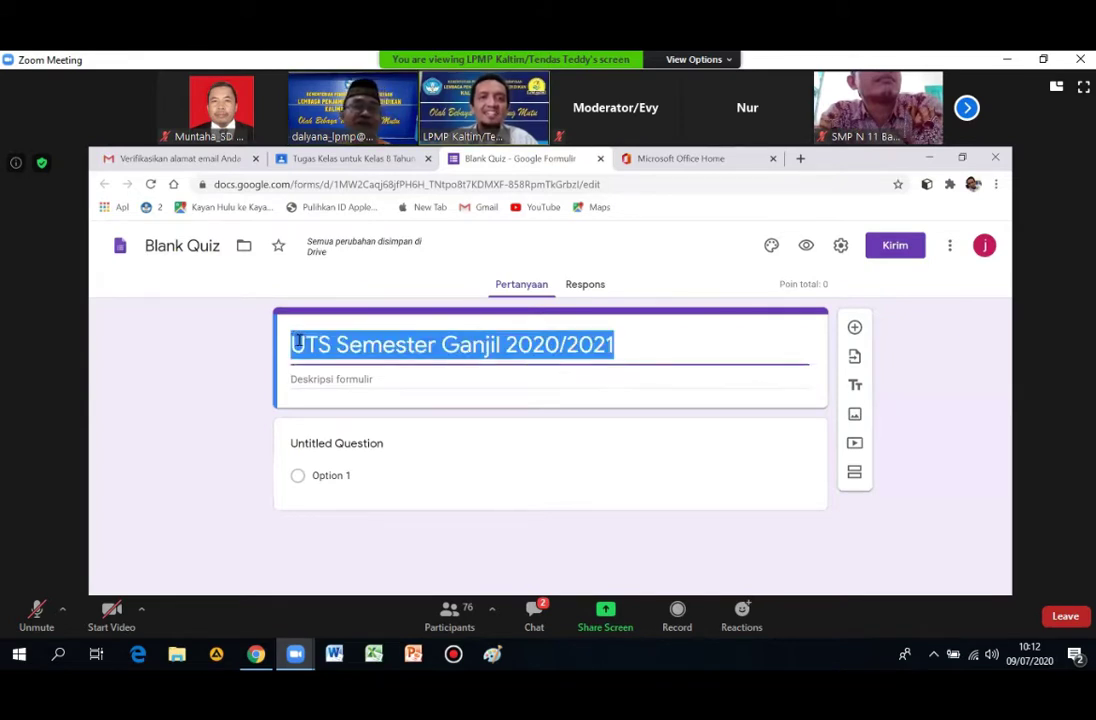
click(630, 335)
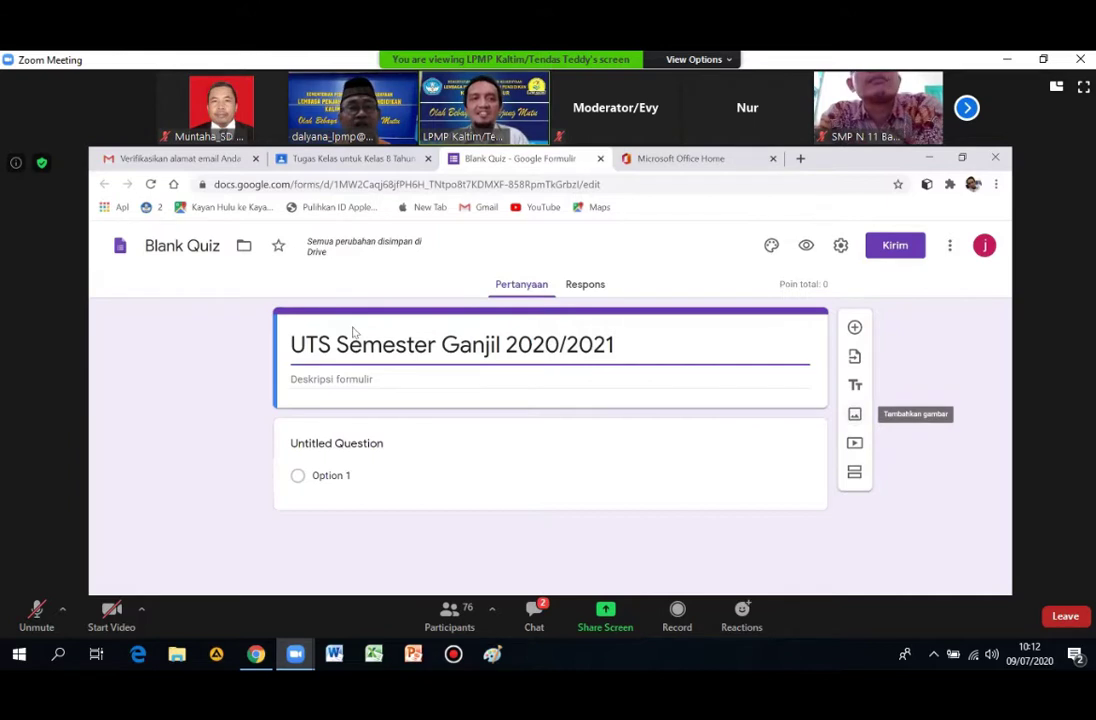
- Start inserting an image into the form, search Google Images for "pemkot samarinda" and look through the results for a logo
click(856, 418)
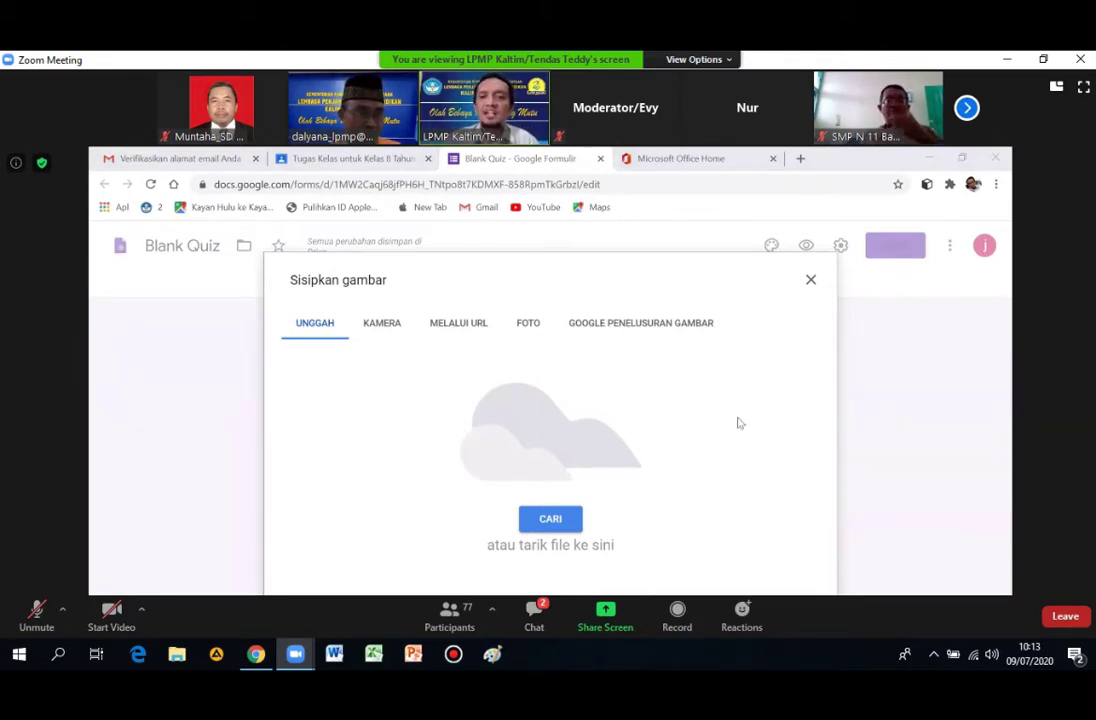
click(644, 325)
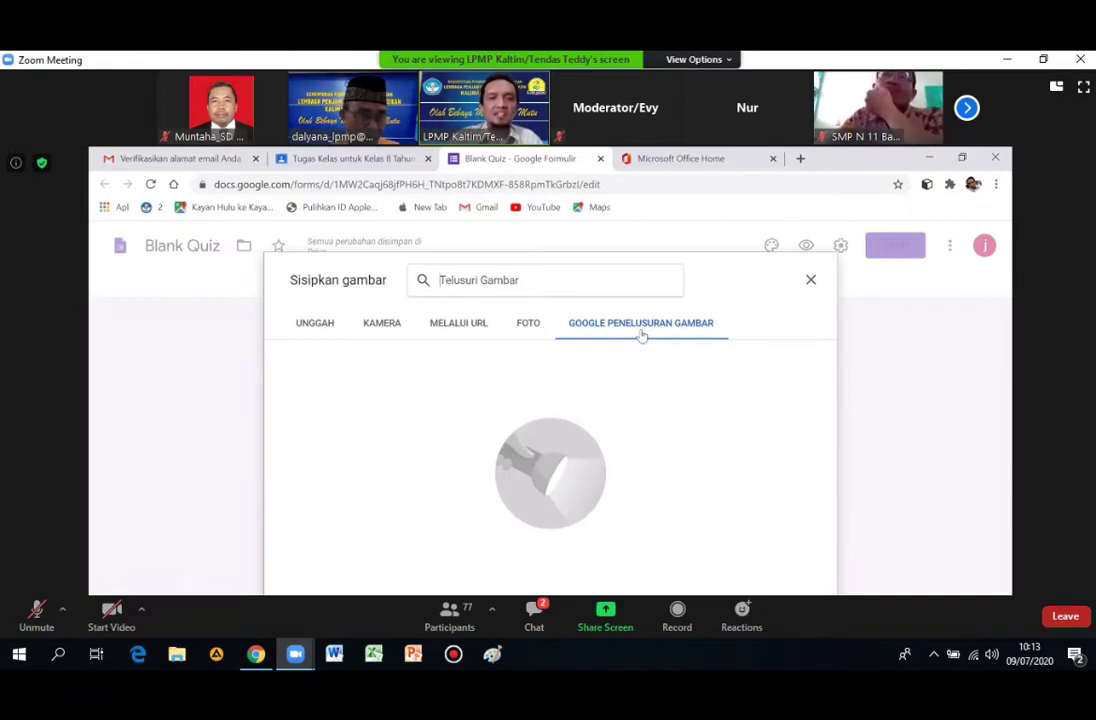
text(Pemko)
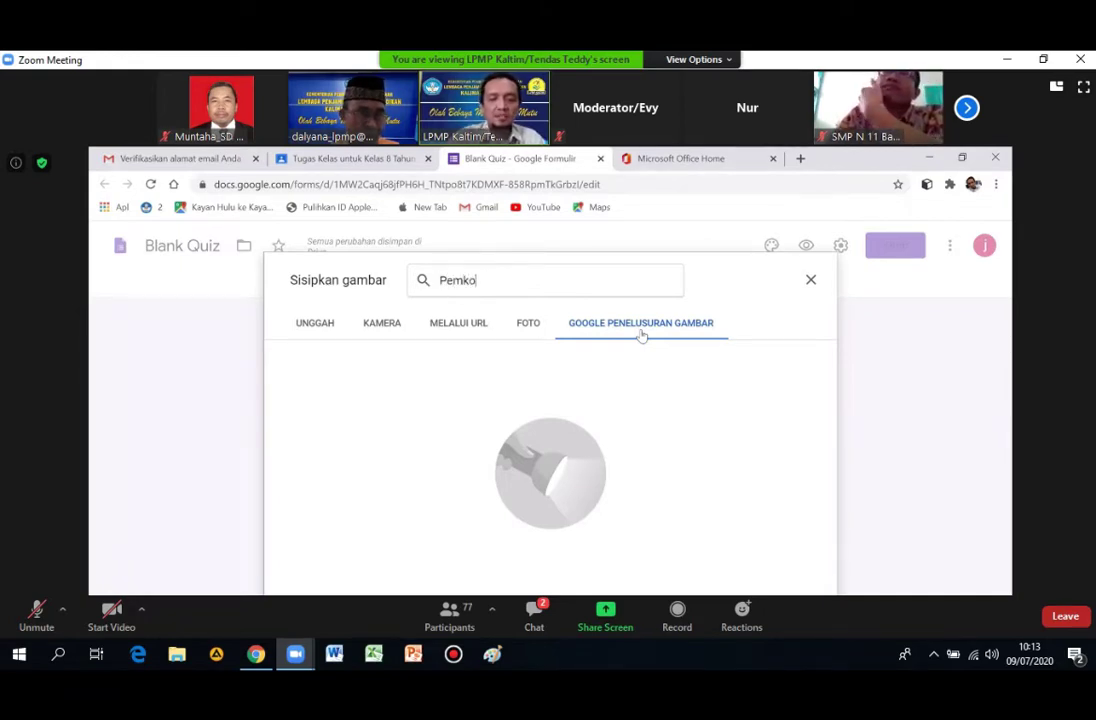
text(t Sama)
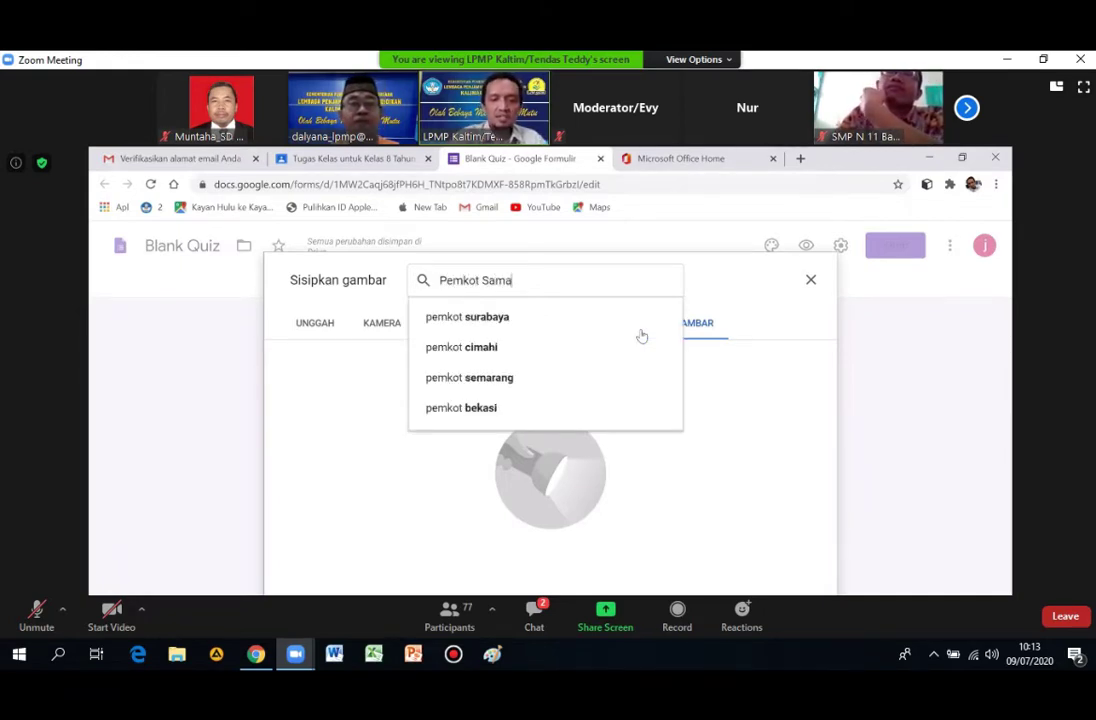
text(rinda)
click(538, 322)
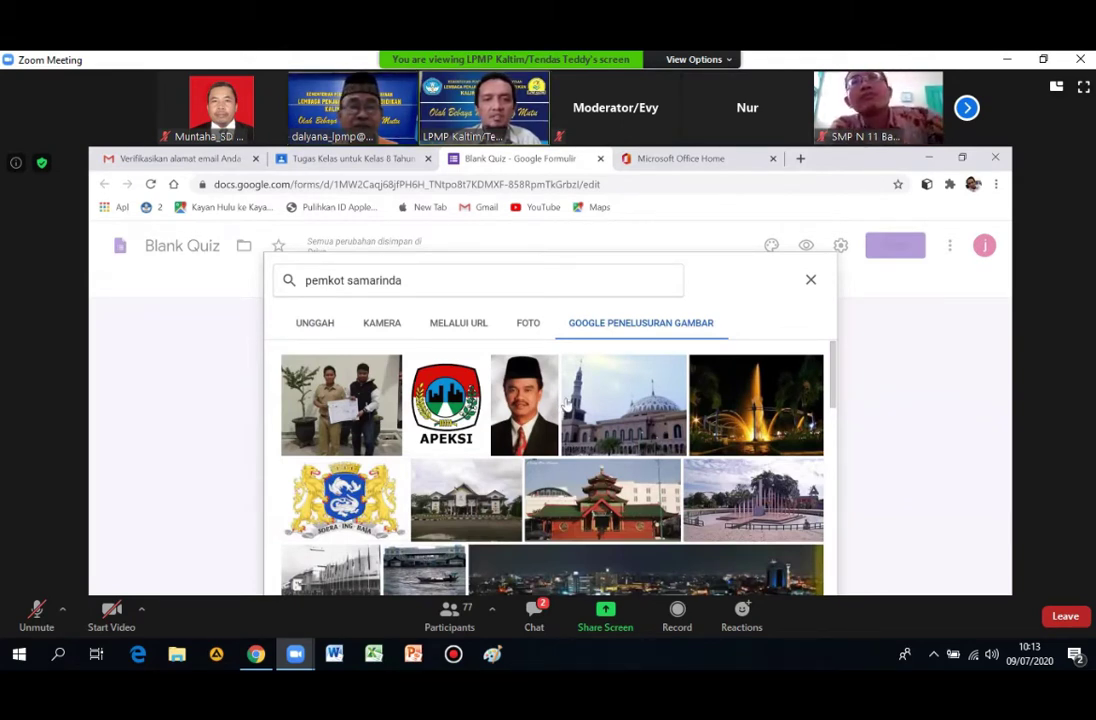
scroll(566, 404, down, 1)
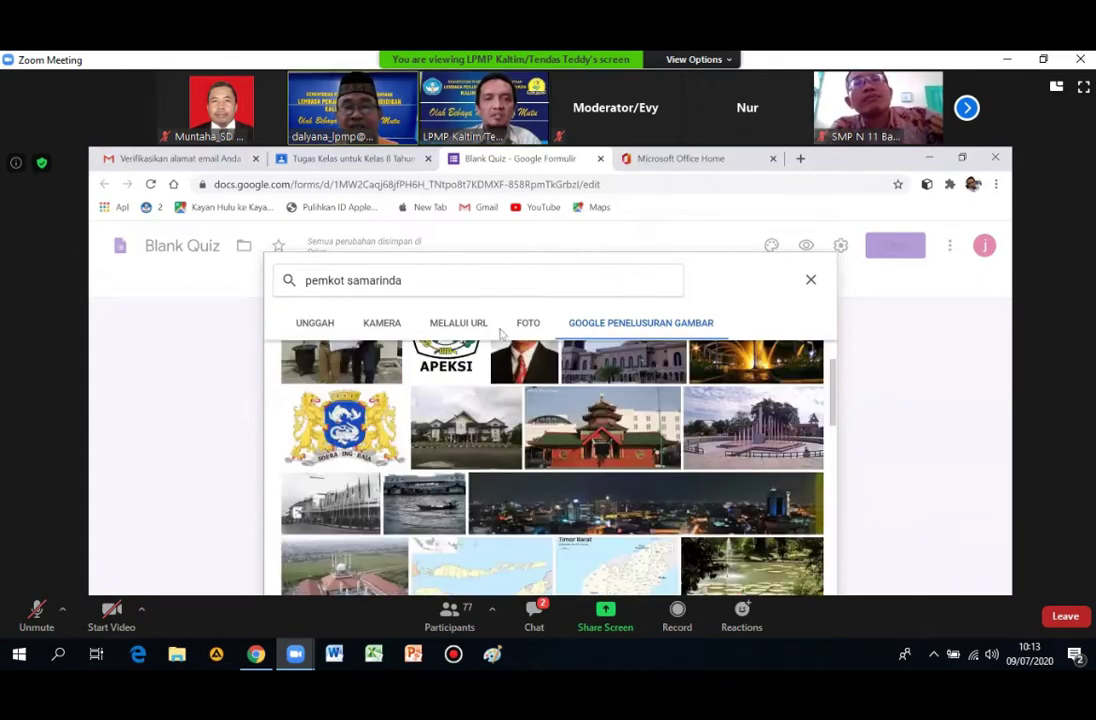
scroll(424, 286, down, 2)
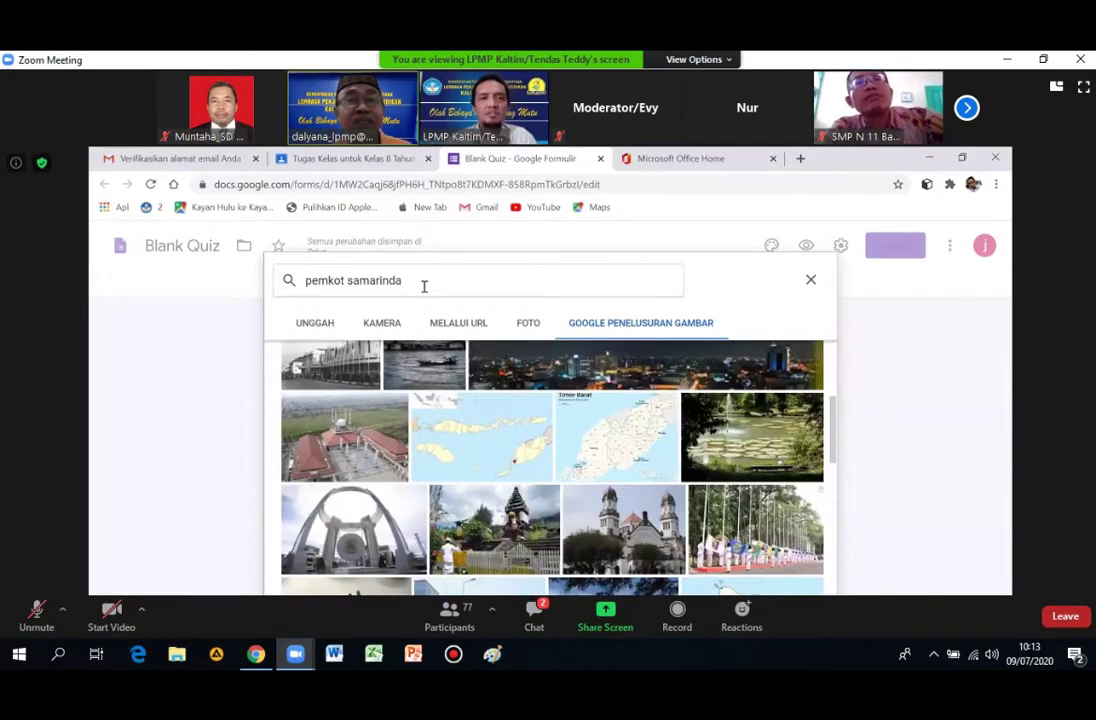
scroll(421, 284, down, 3)
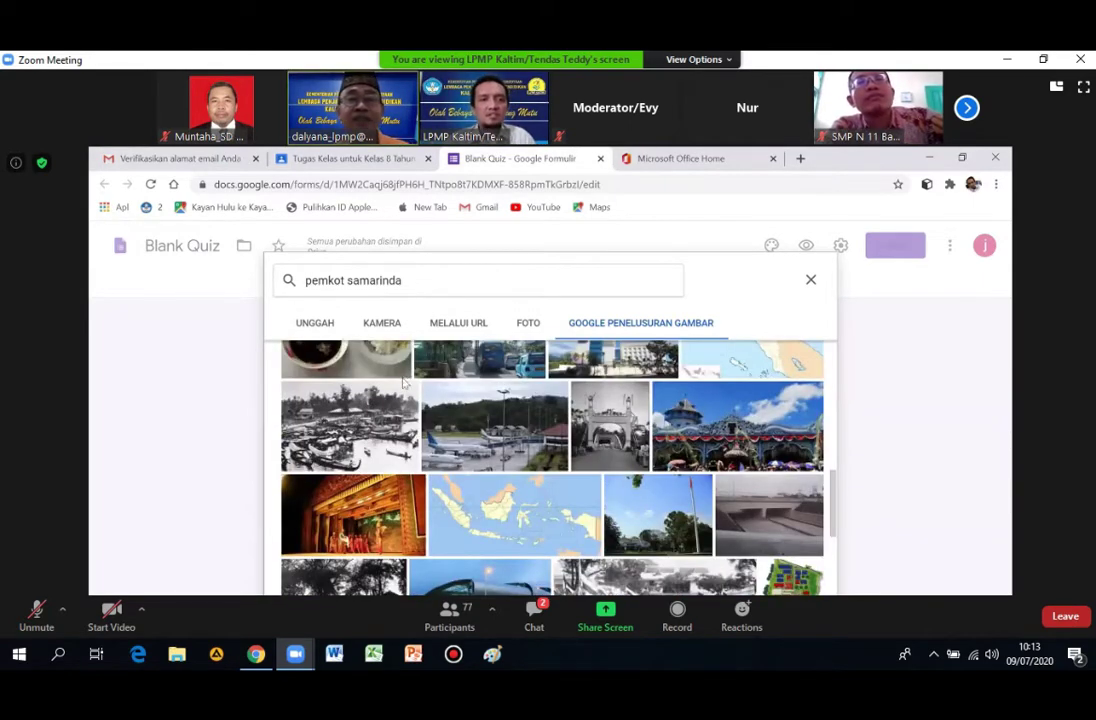
scroll(404, 383, down, 2)
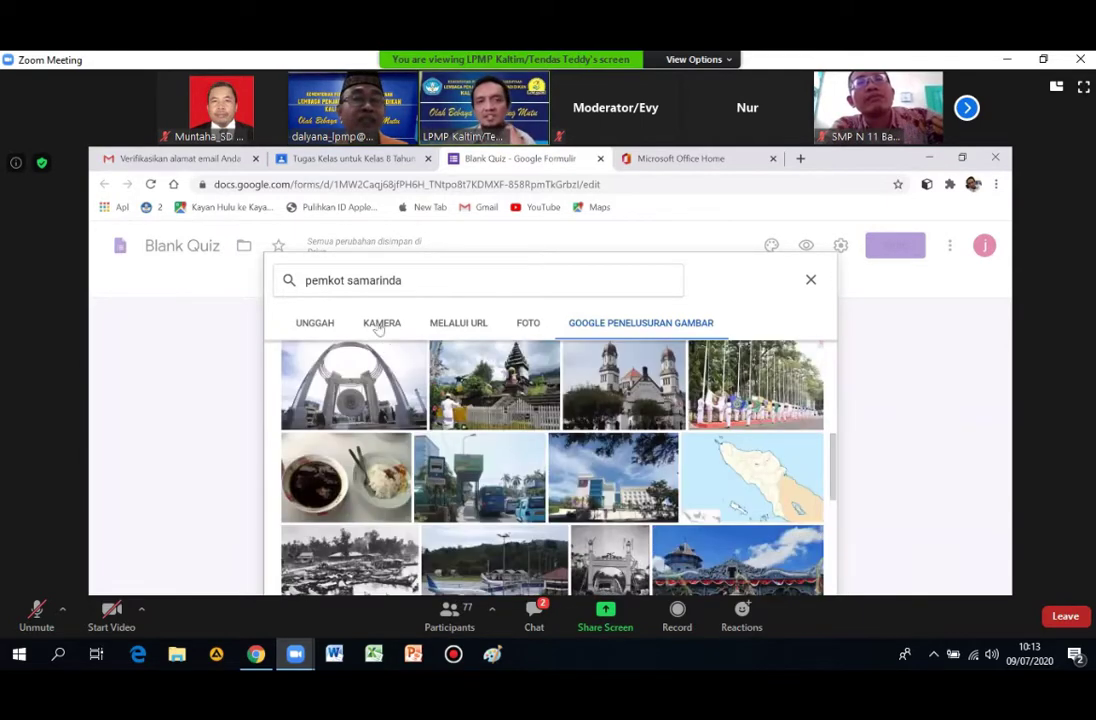
scroll(370, 345, up, 4)
- Refine the image search to "logo pemkot samarinda" and "logo pemkot samarinda png", looking through the results for the city logo
click(430, 289)
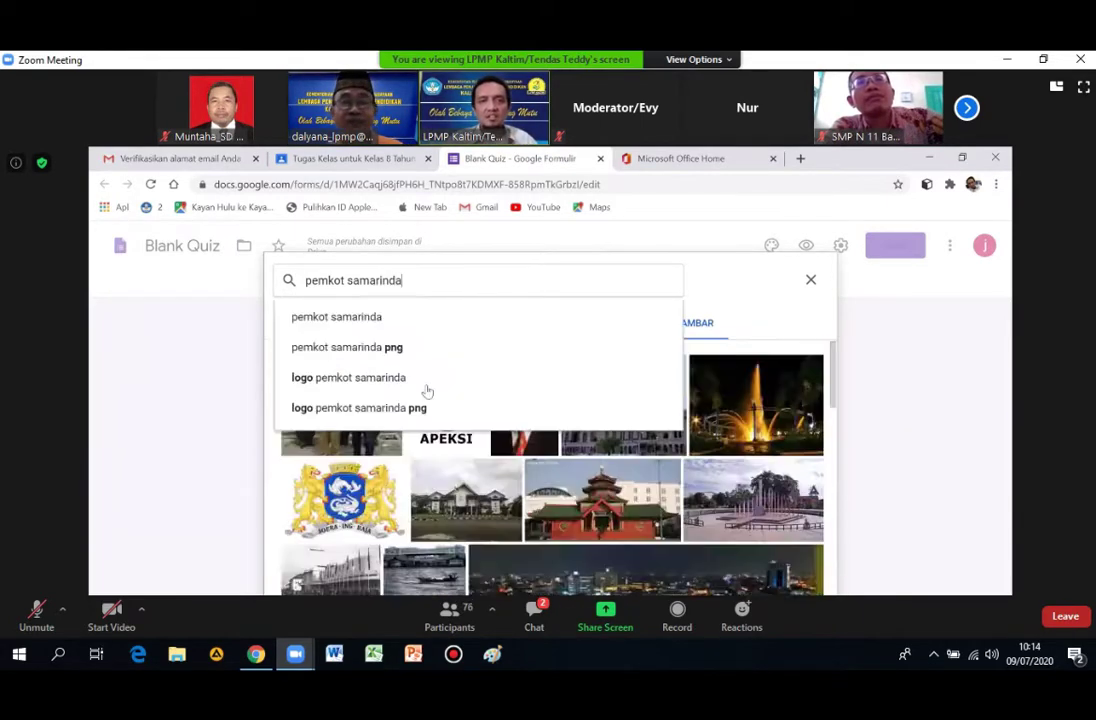
click(423, 380)
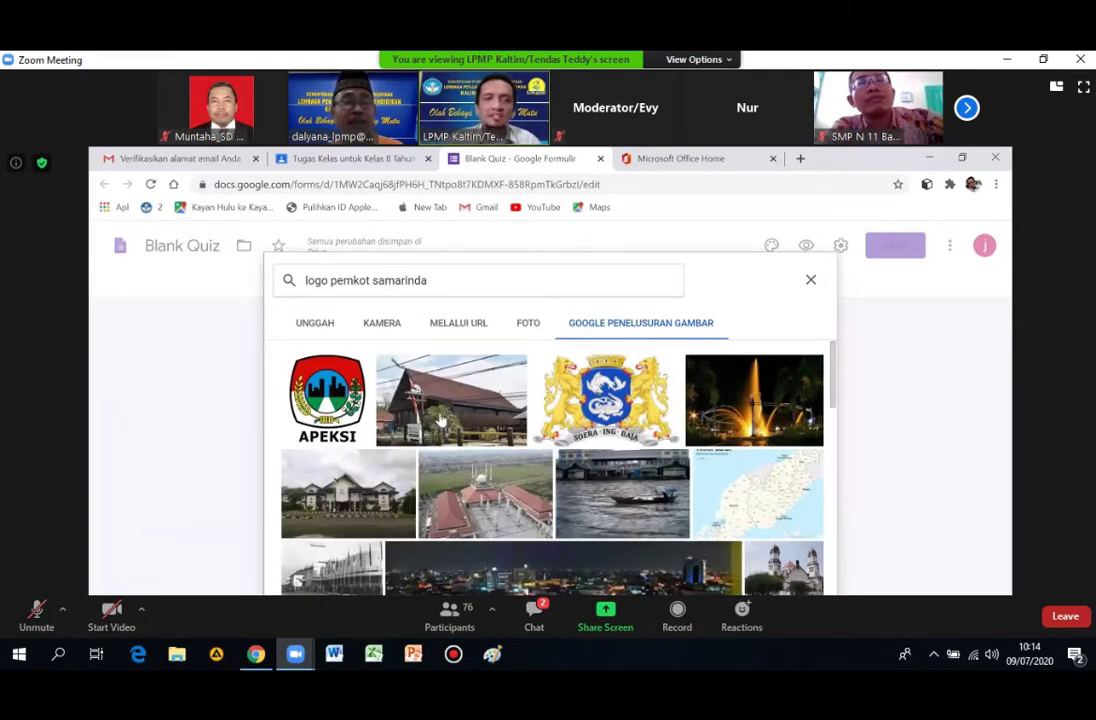
text(png)
key(Return)
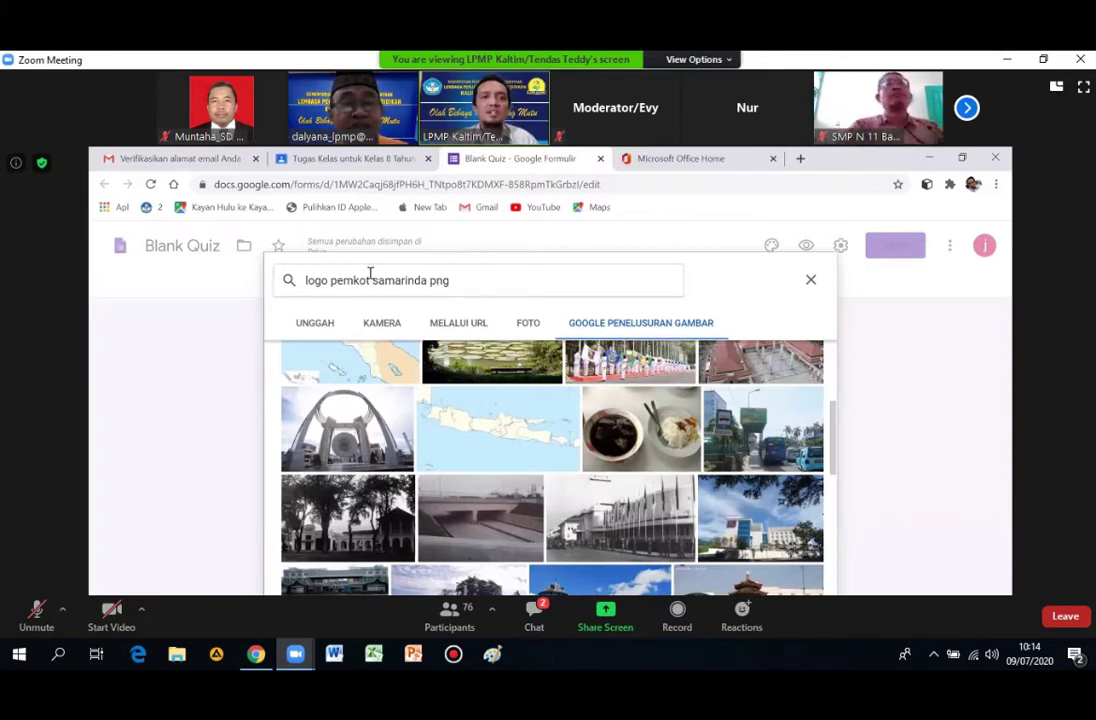
scroll(375, 282, down, 5)
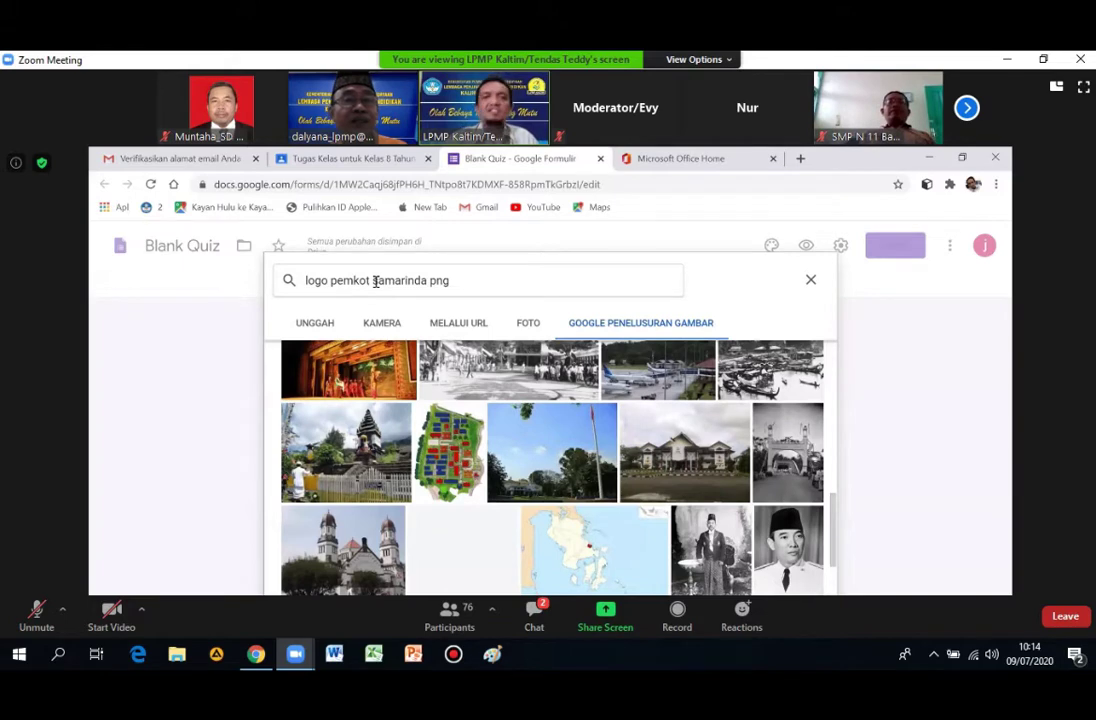
- Search for "logo pemkot semarang" instead and insert the first shield logo into the form
text(semarang)
key(Return)
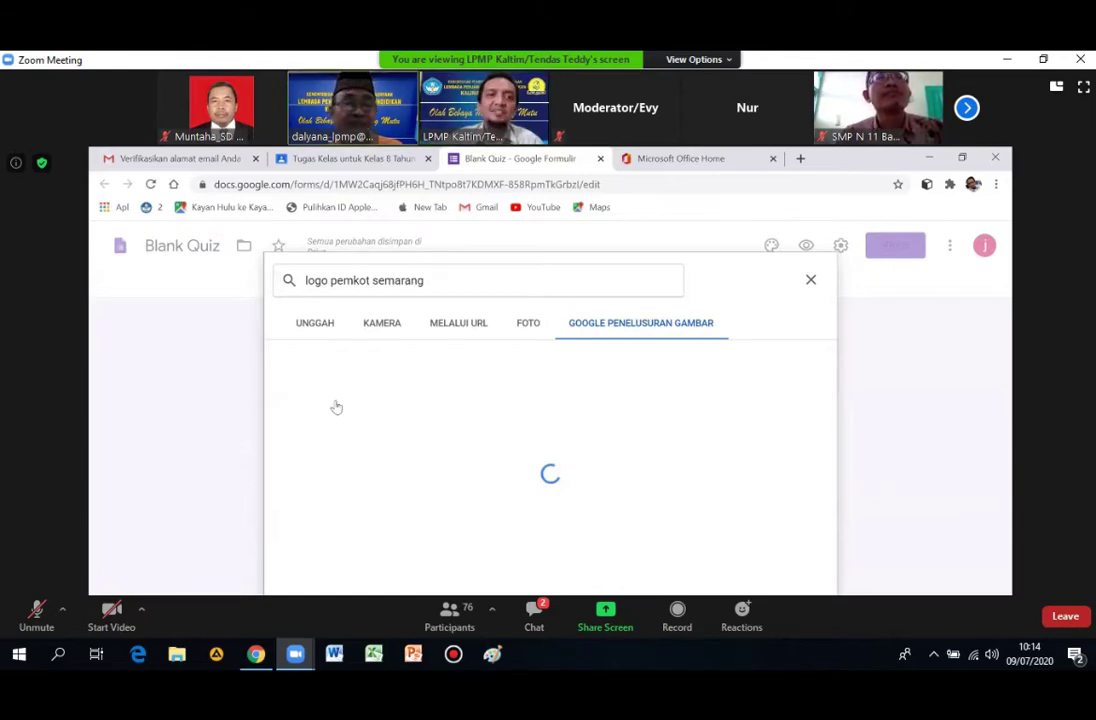
key(alt+f)
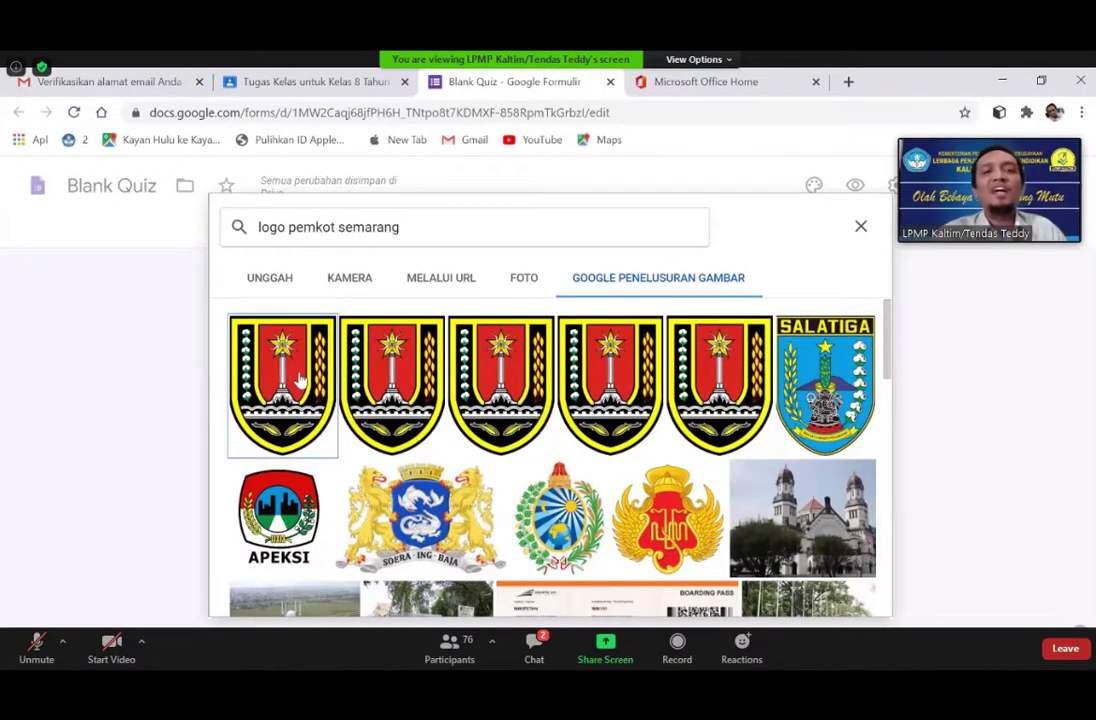
click(300, 378)
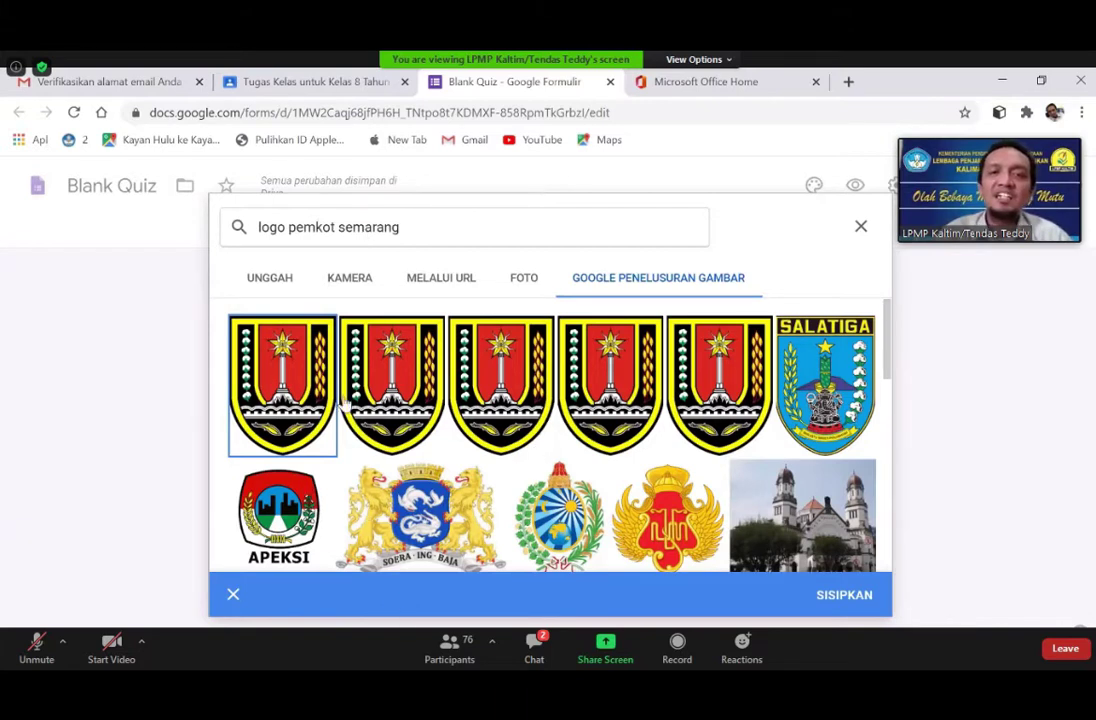
click(845, 597)
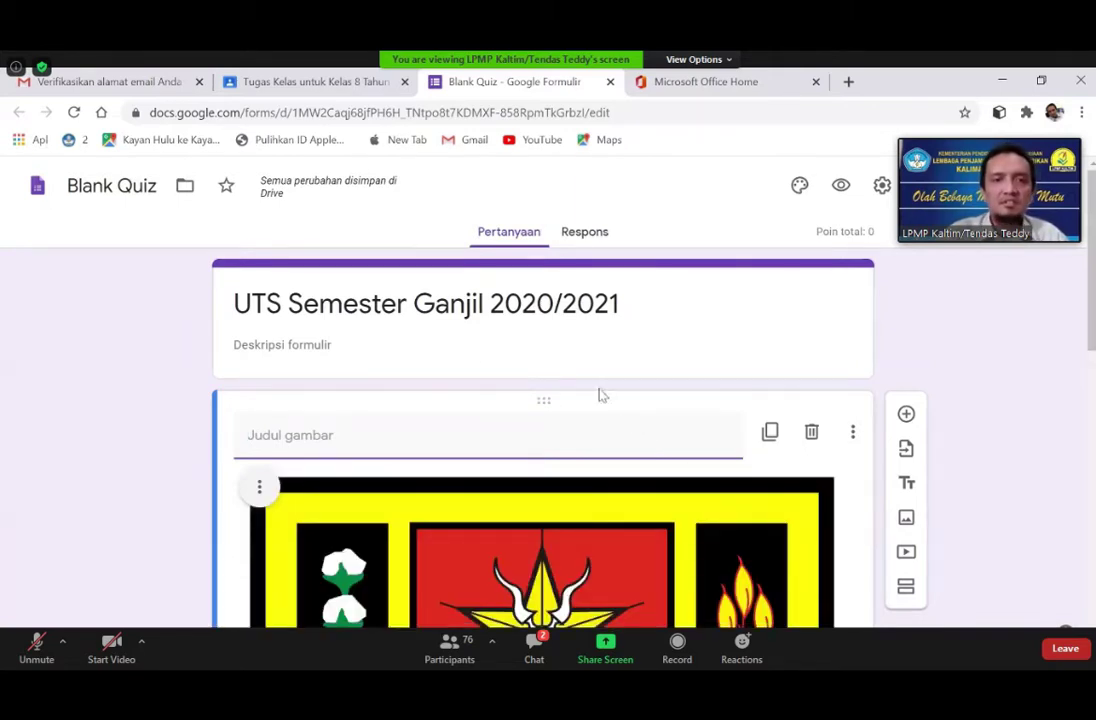
- Enter "Petunjuk" as the form description under the UTS Semester Ganjil 2020/2021 title
scroll(462, 348, down, 2)
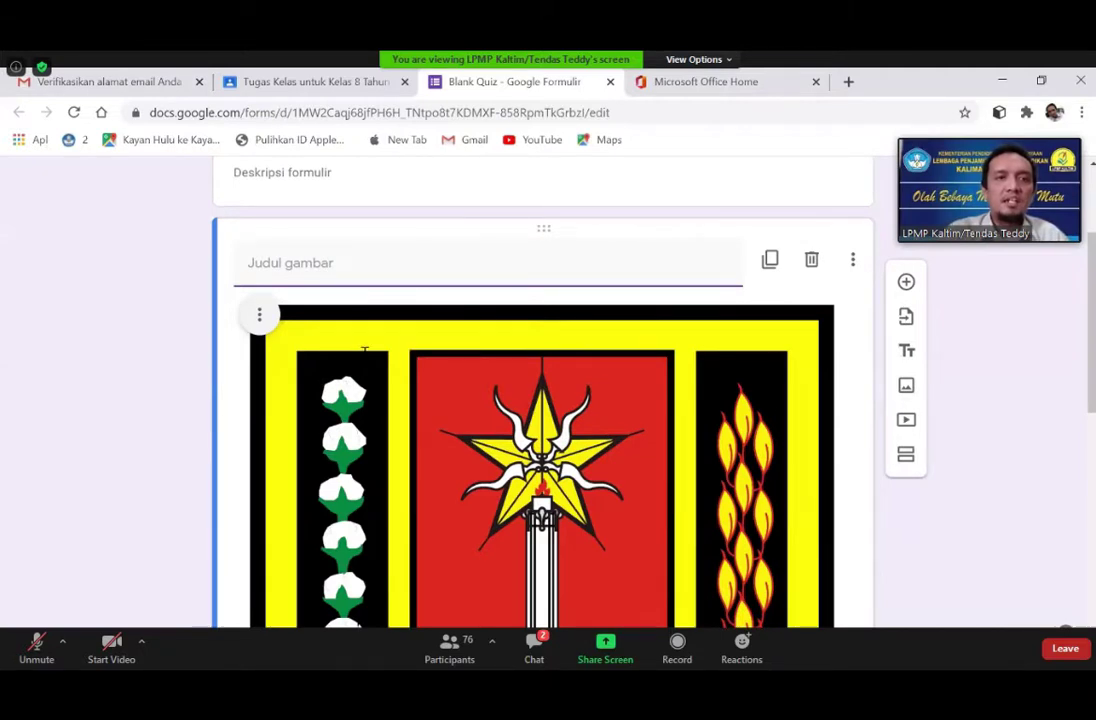
scroll(364, 350, up, 2)
click(432, 376)
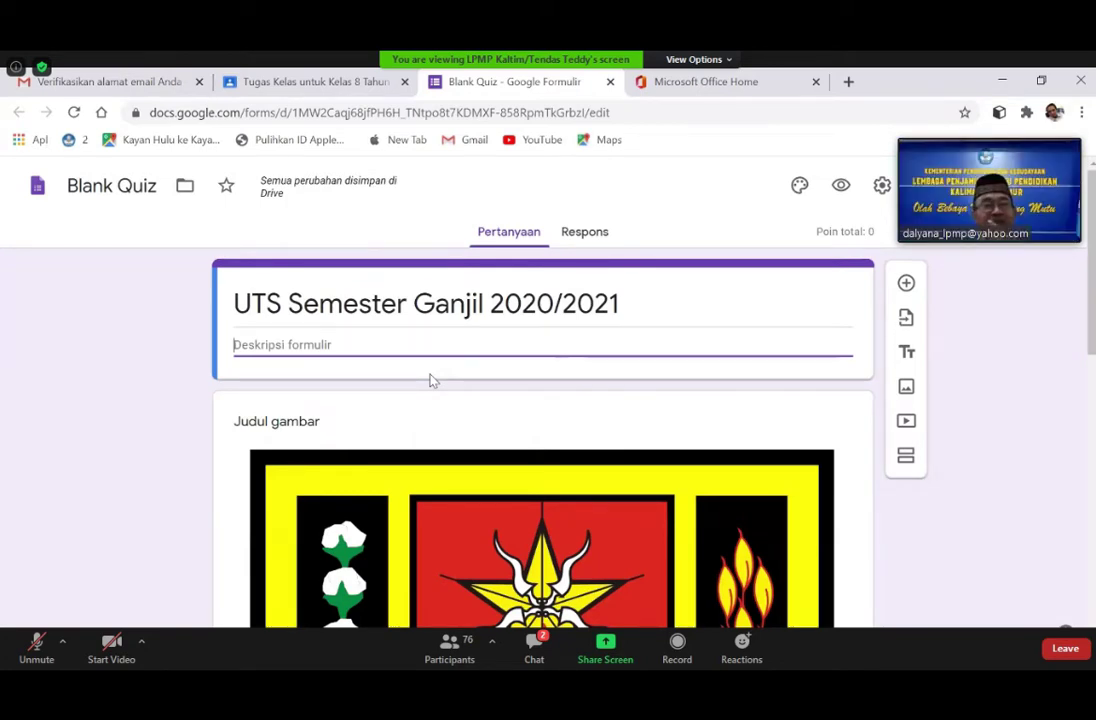
text(Petunjuk)
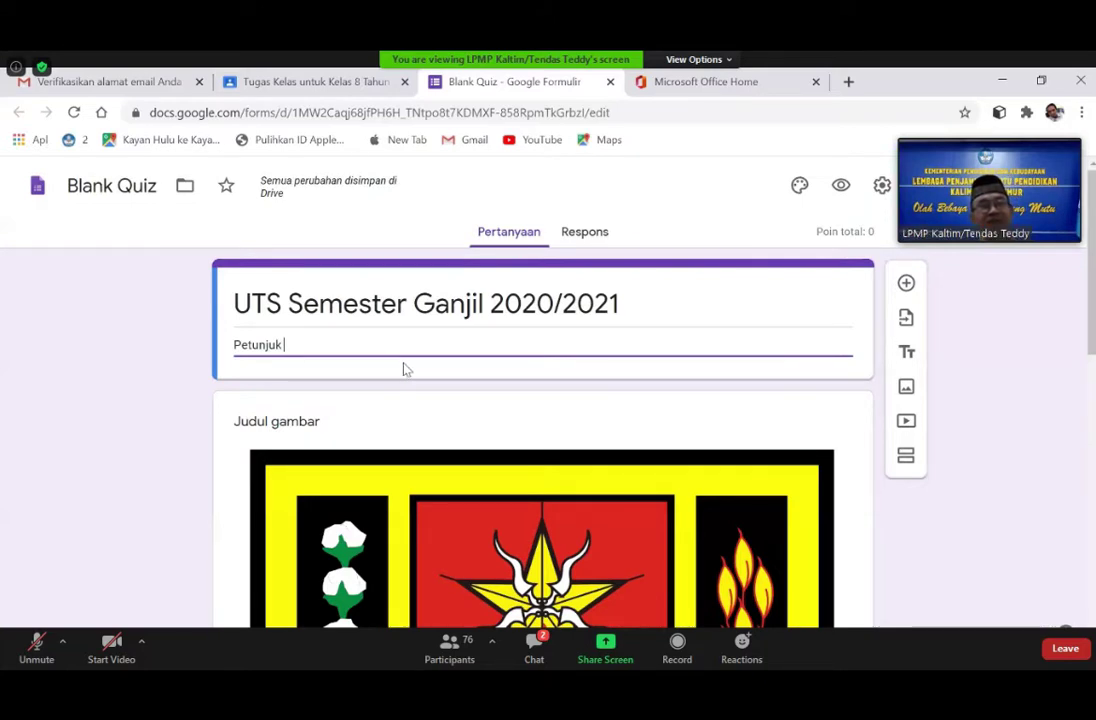
- Add a new section after the untitled question below the logo, and delete that question
scroll(404, 370, down, 5)
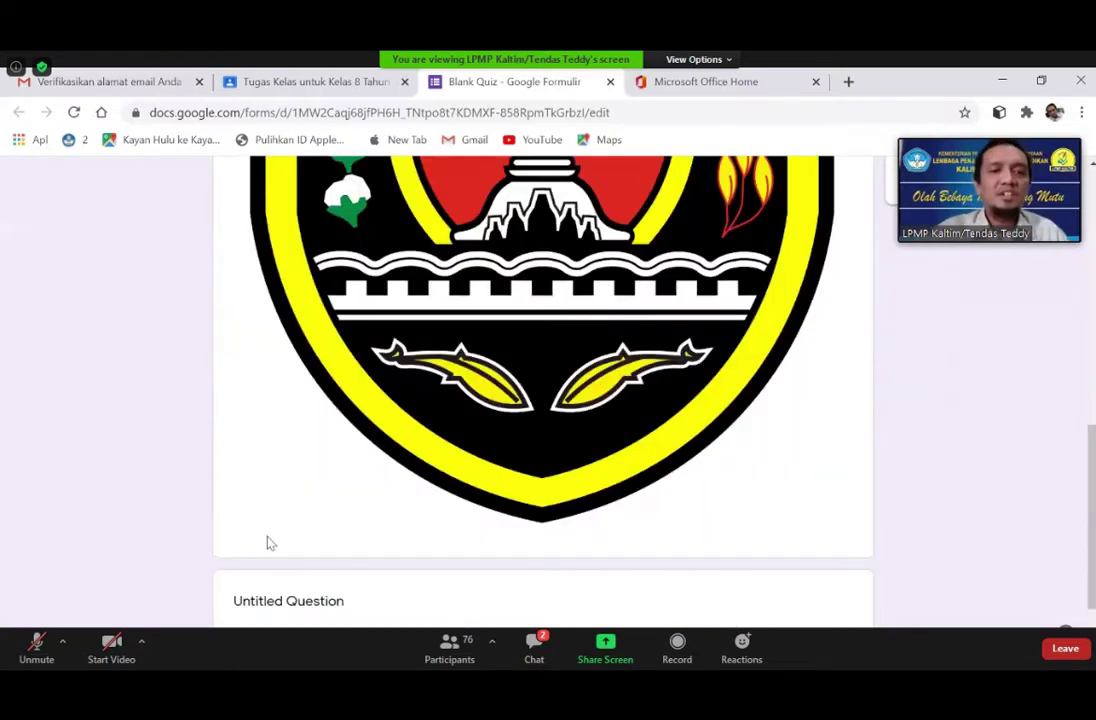
scroll(454, 536, down, 1)
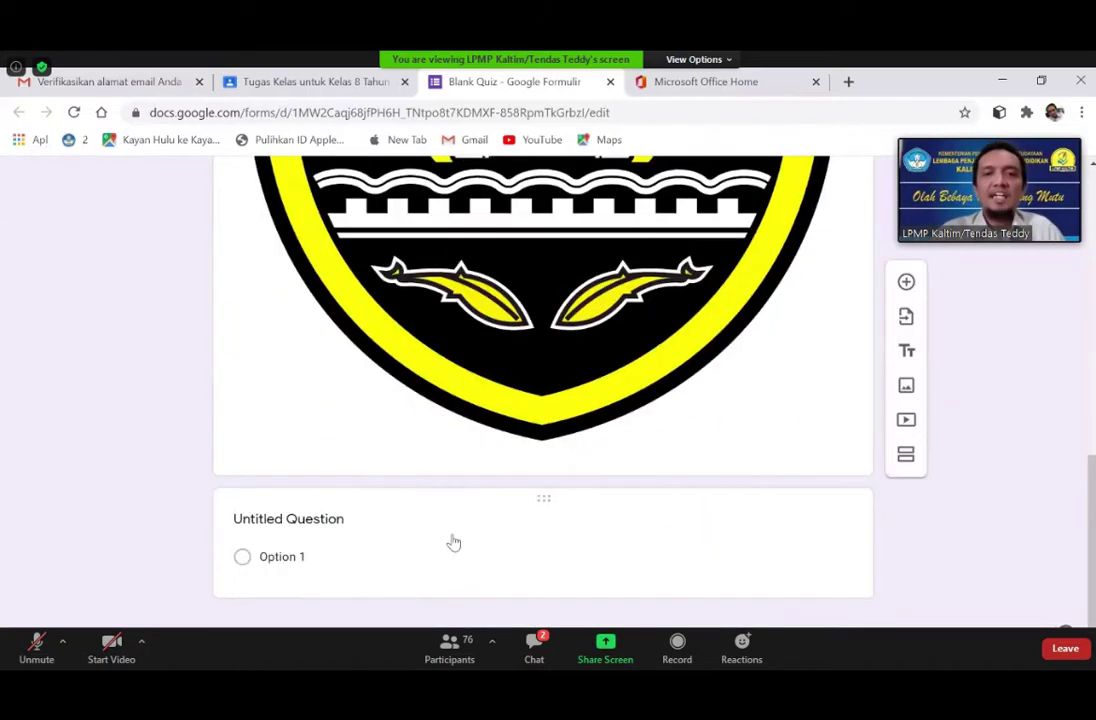
click(453, 543)
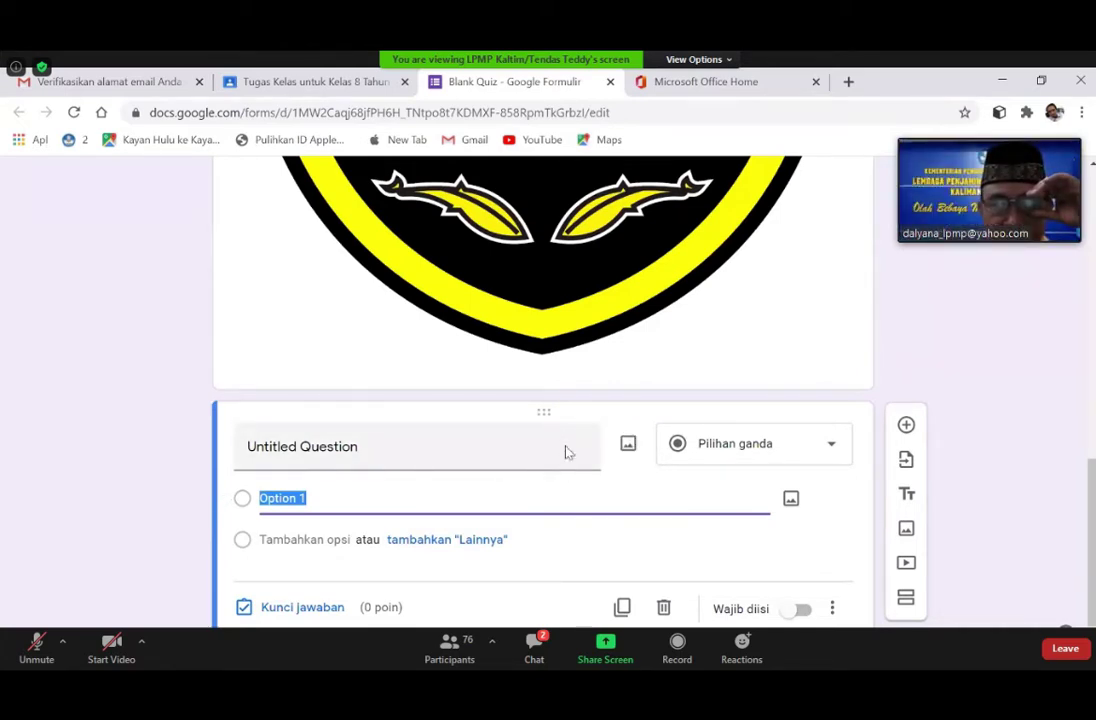
scroll(600, 470, up, 1)
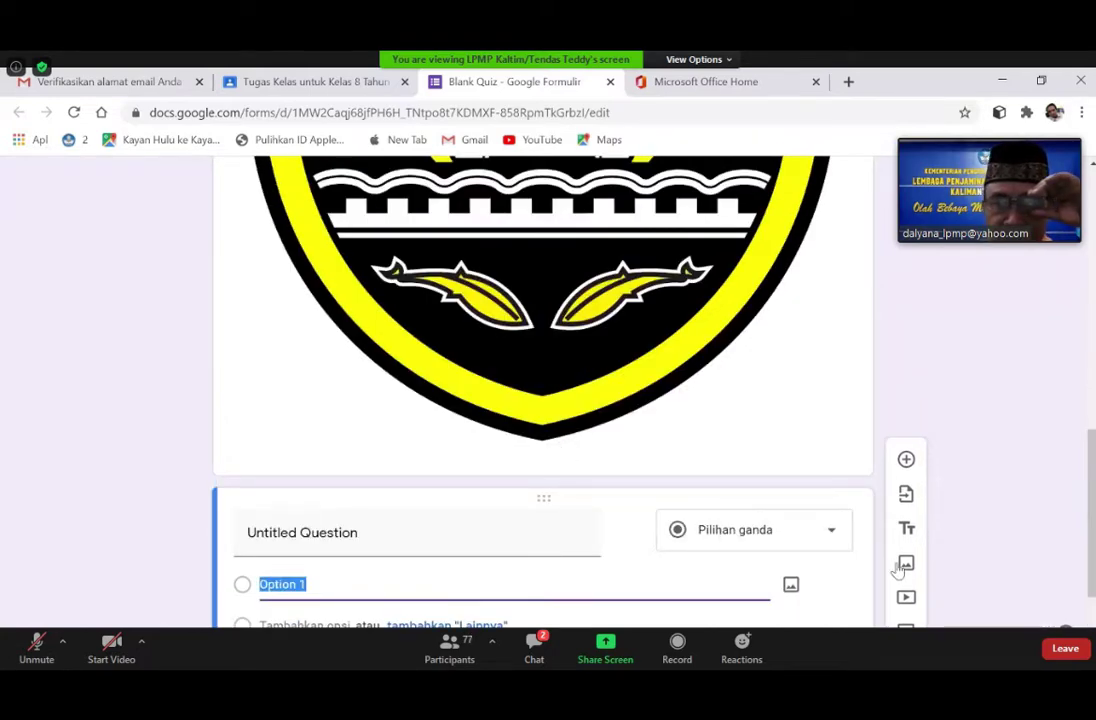
scroll(900, 568, down, 1)
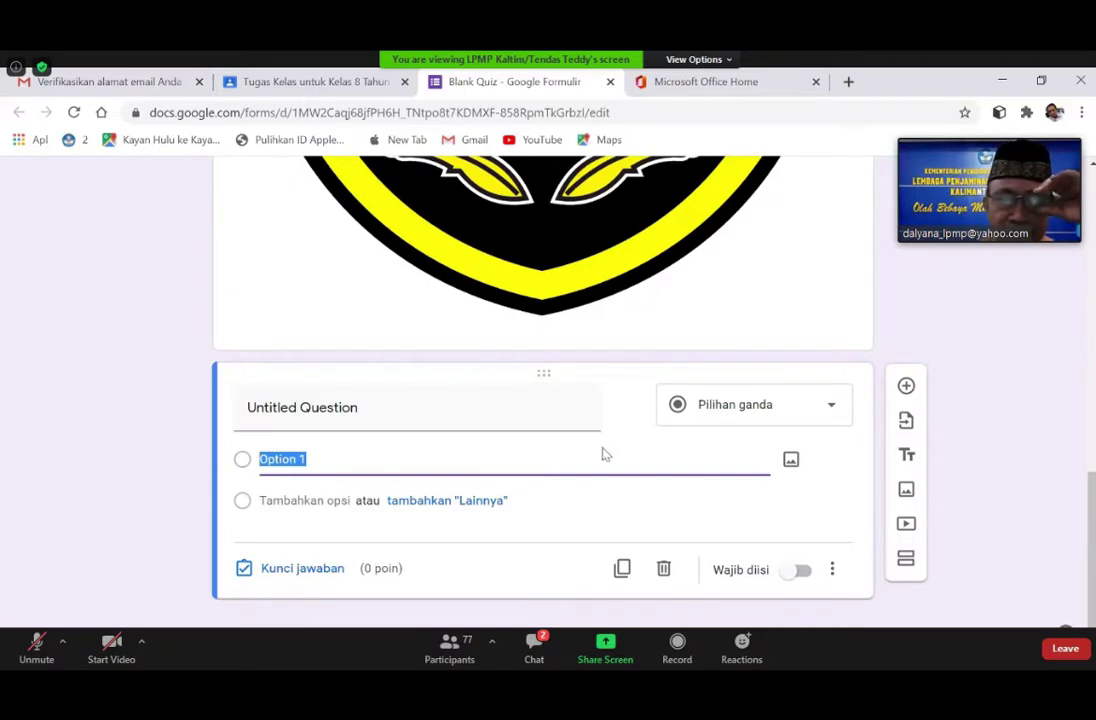
click(906, 557)
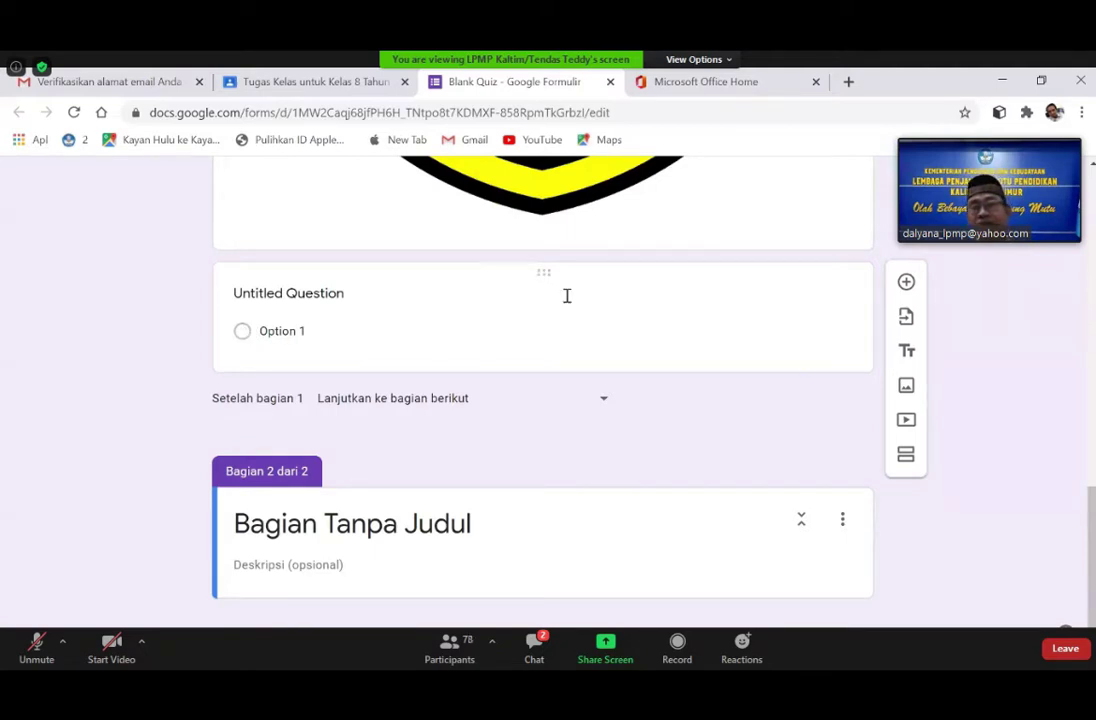
click(660, 345)
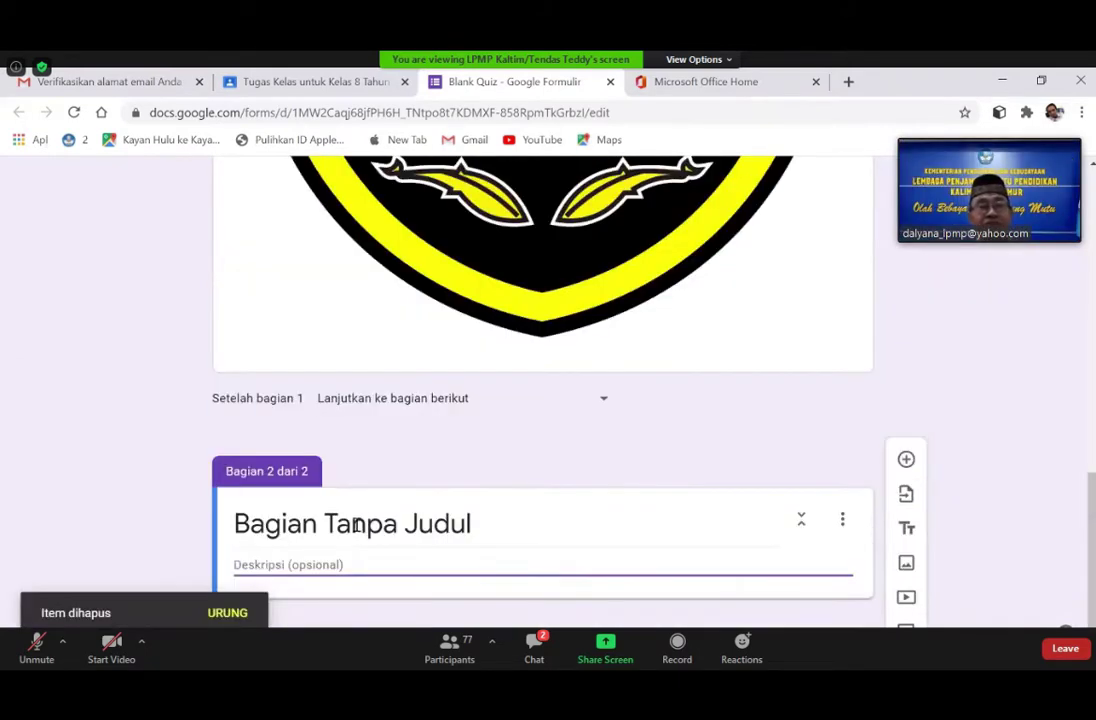
- Title the new section "Bagian 1" and describe it as "Pilihan Ganda"
click(356, 521)
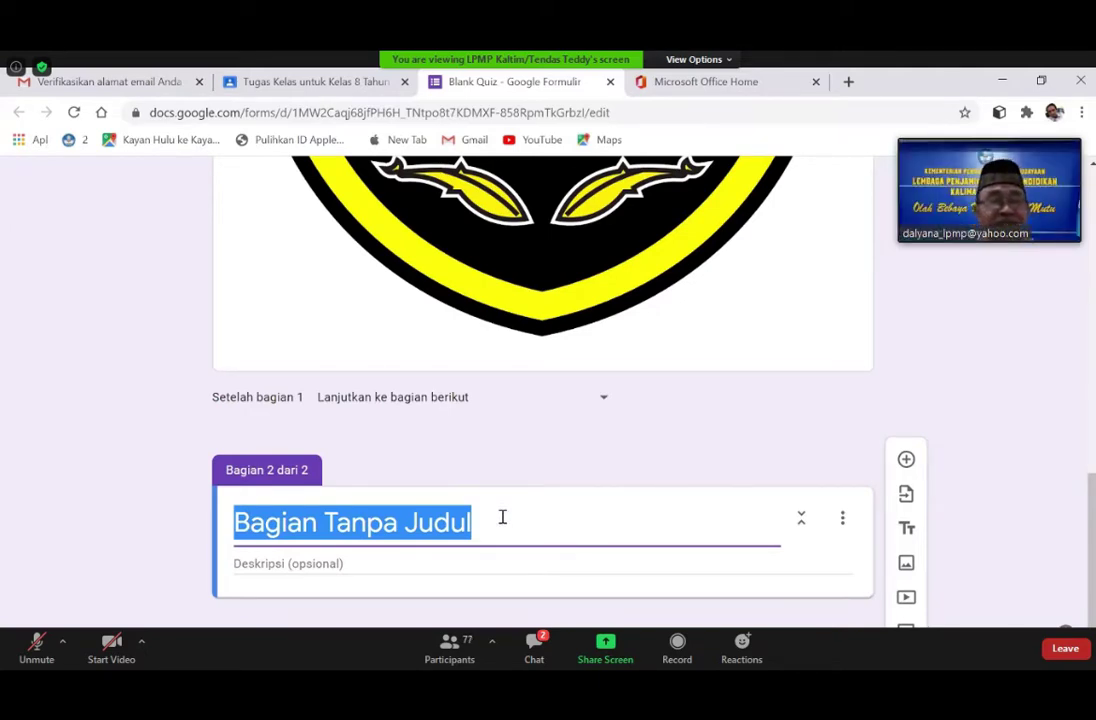
text(Bagian)
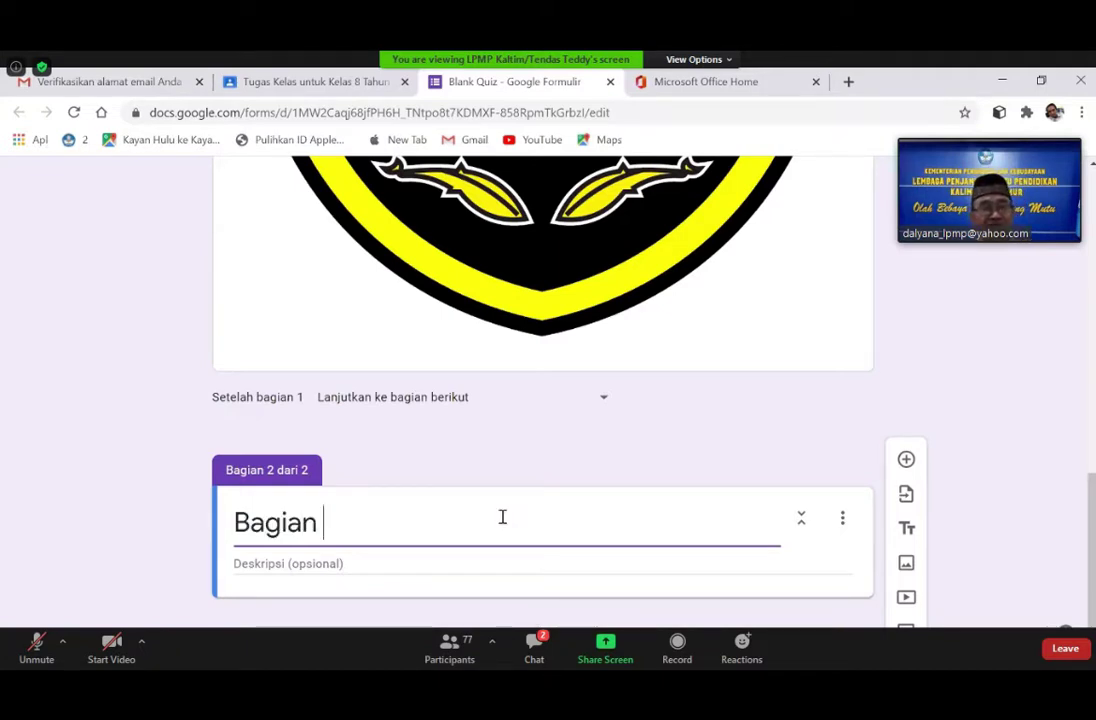
text( 1)
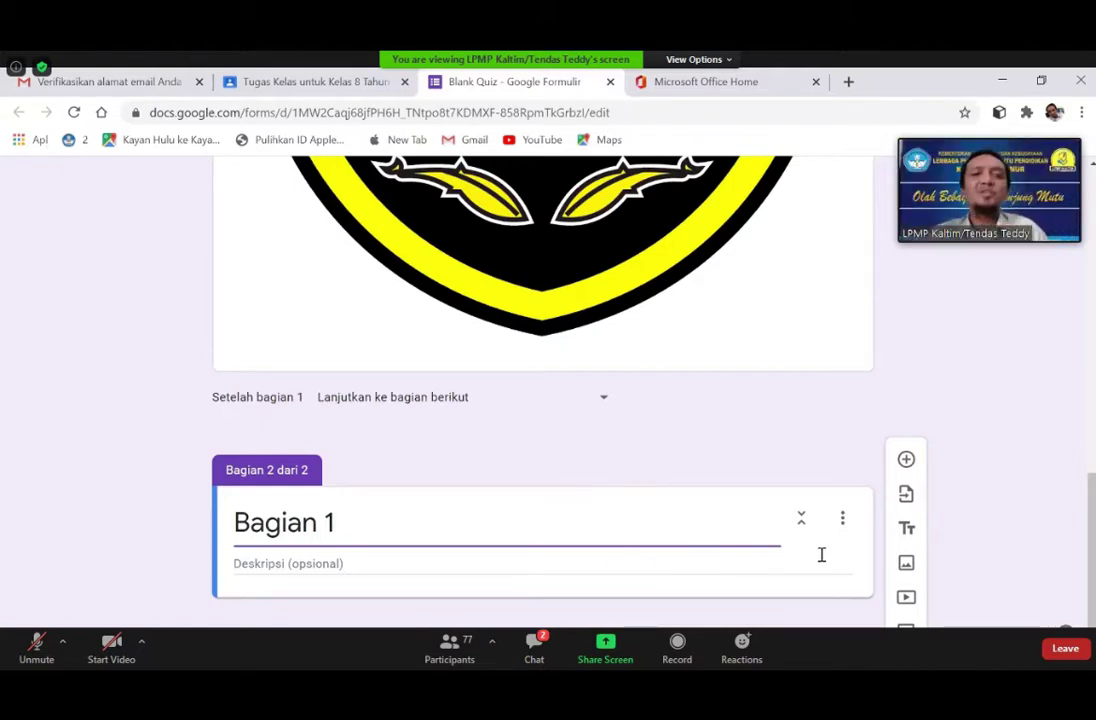
click(367, 565)
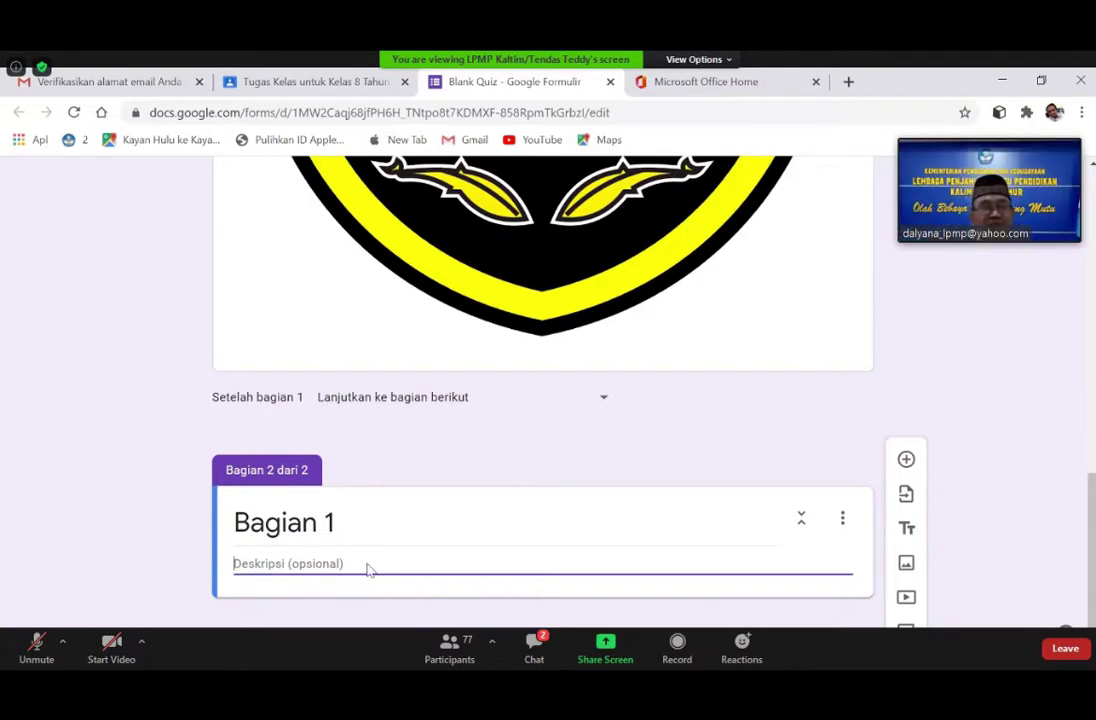
text(Pilihan Ganda)
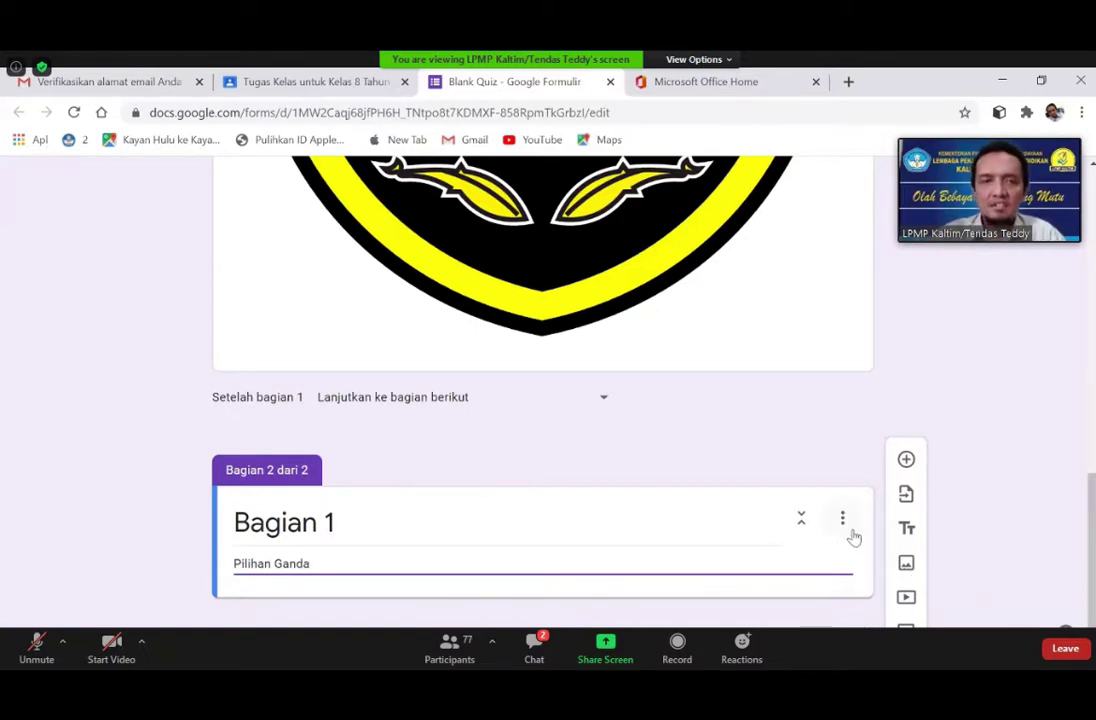
- Add another untitled section below Bagian 1, and delete that extra section again
click(906, 630)
scroll(519, 492, down, 1)
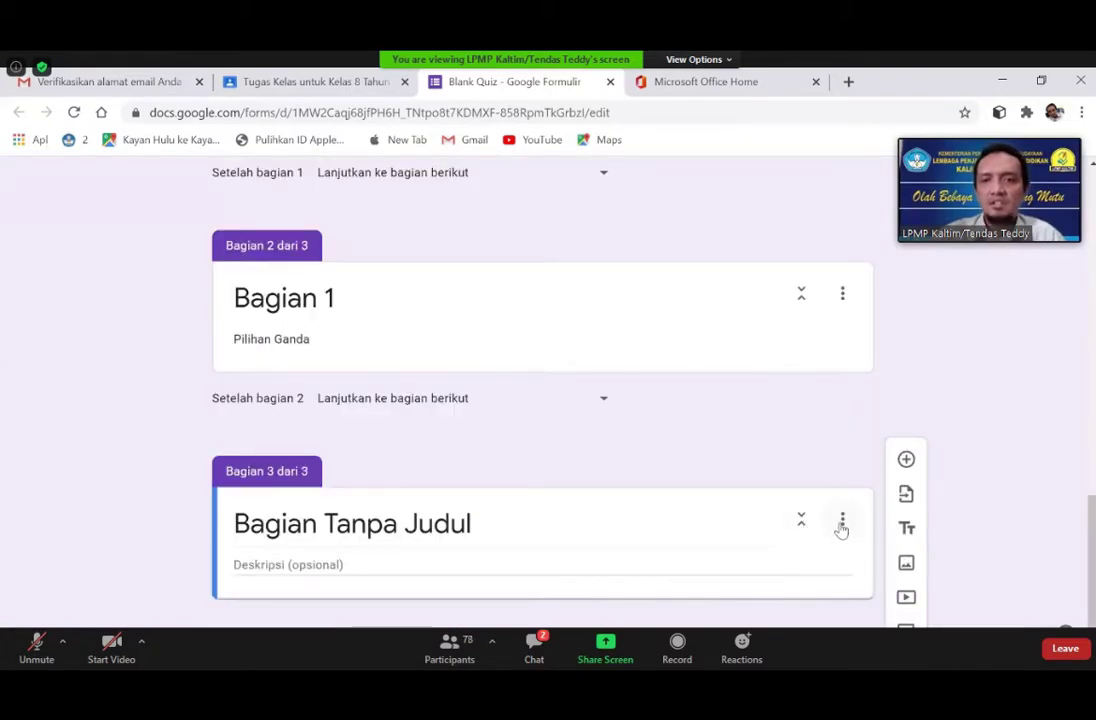
click(842, 522)
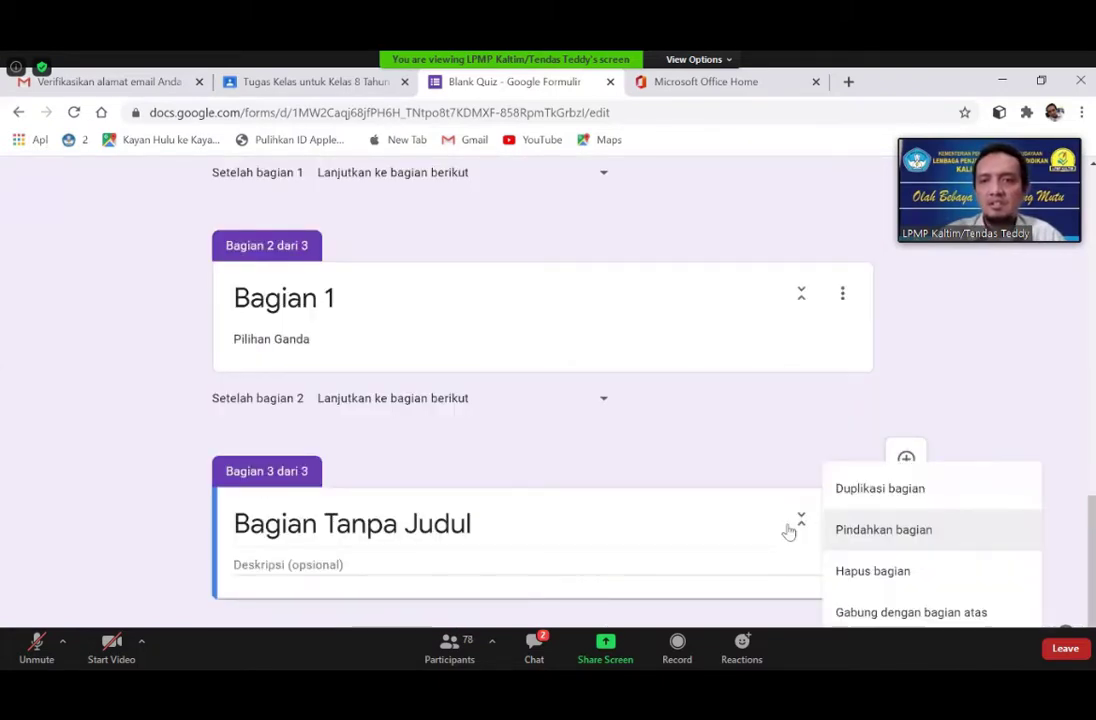
click(872, 571)
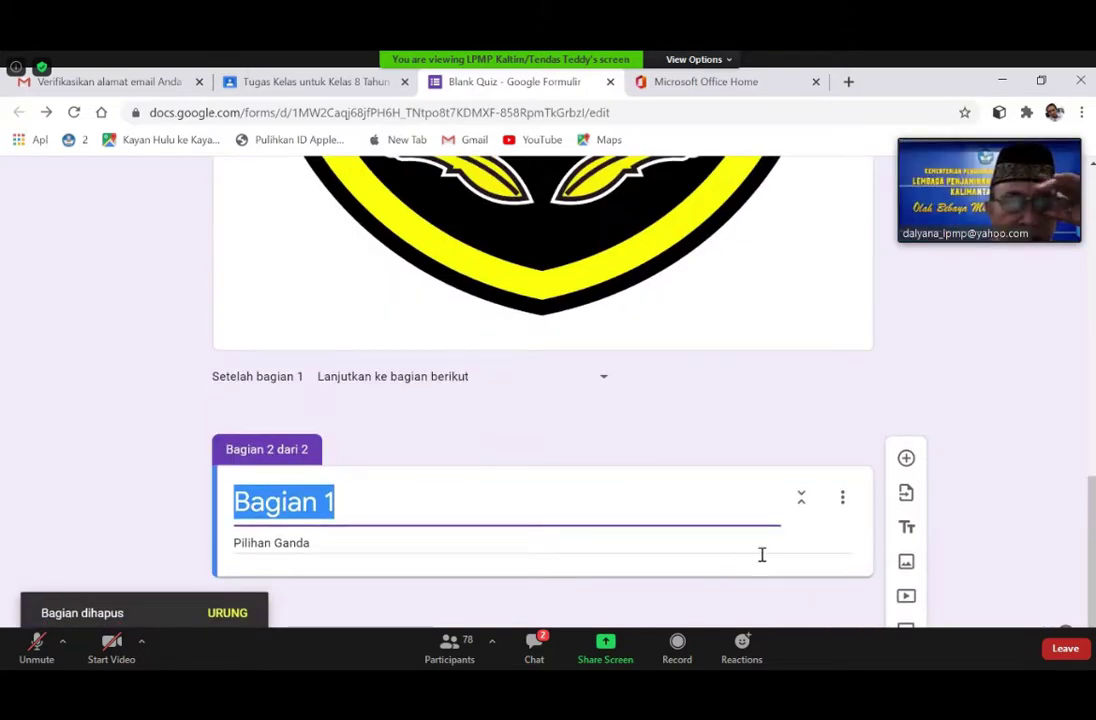
key(Tab)
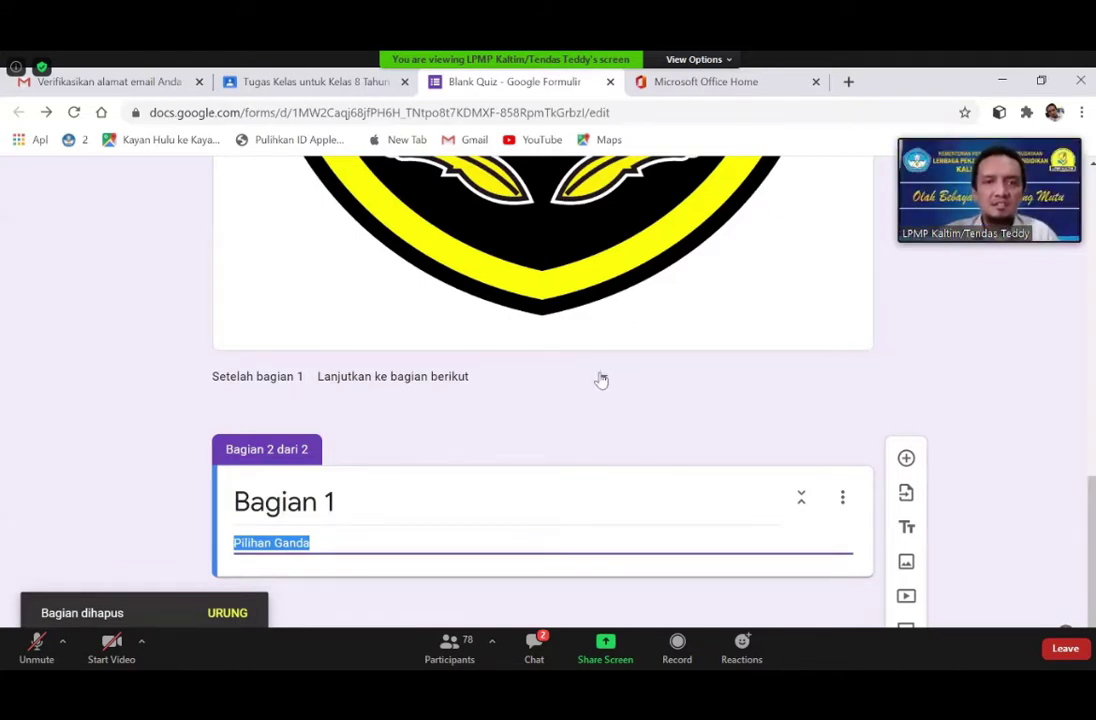
click(690, 401)
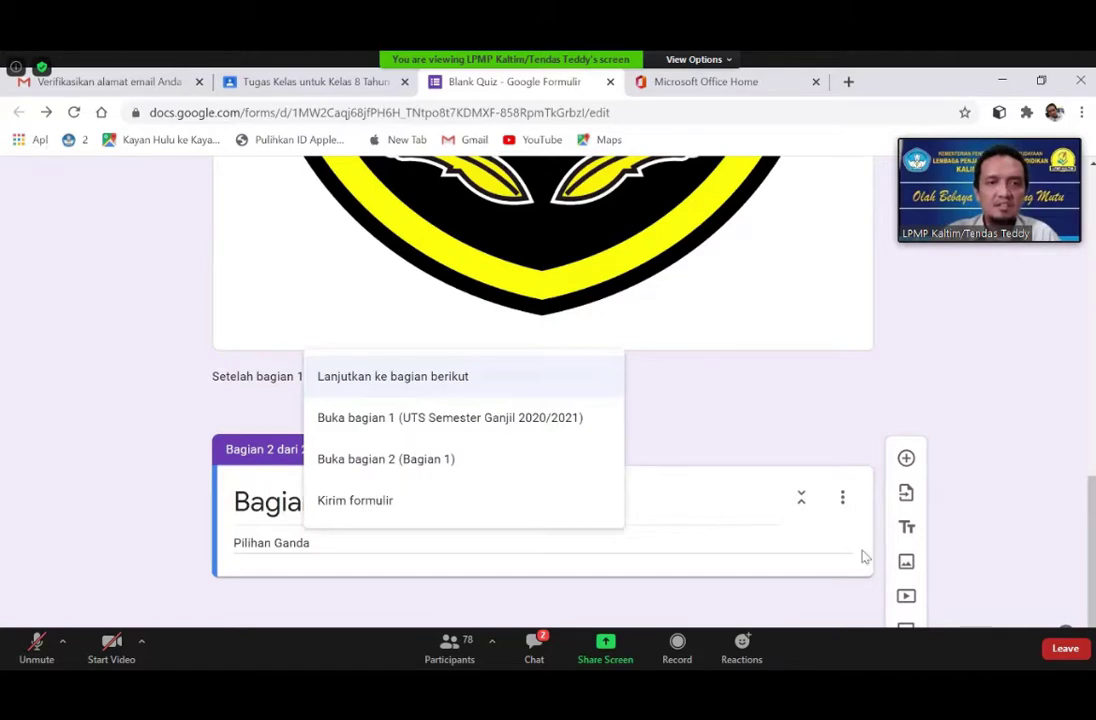
click(920, 580)
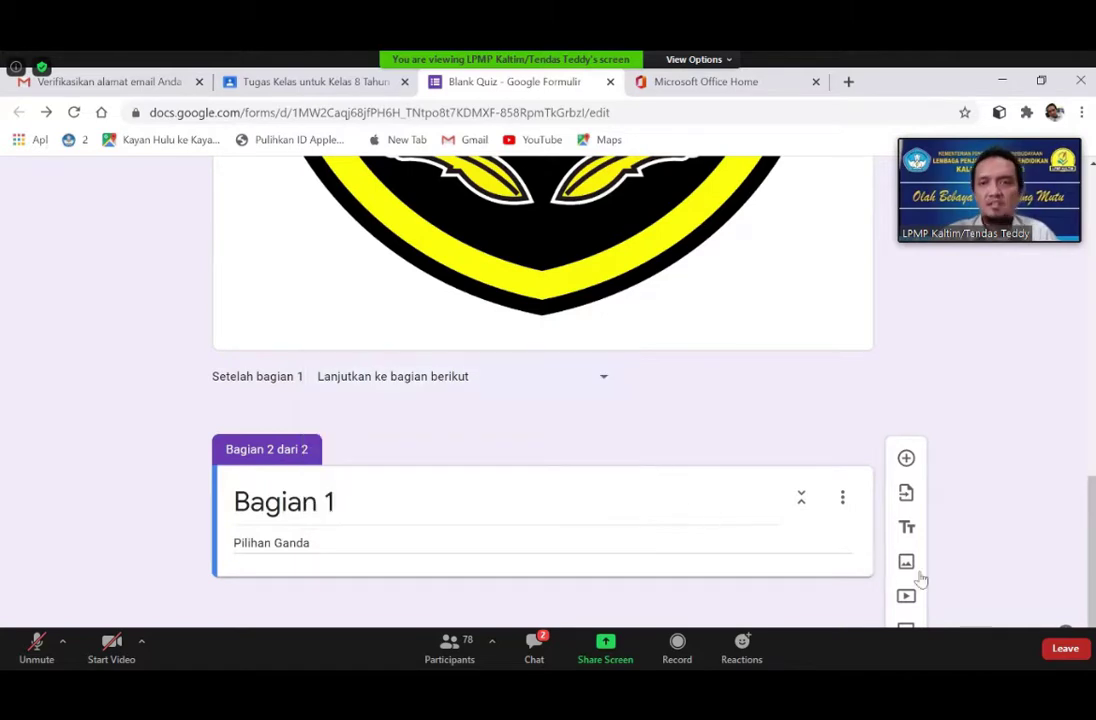
- Add a multiple-choice question to the Bagian 1 section and insert the second picture from a Google image search for "rumah minag" into it
click(905, 458)
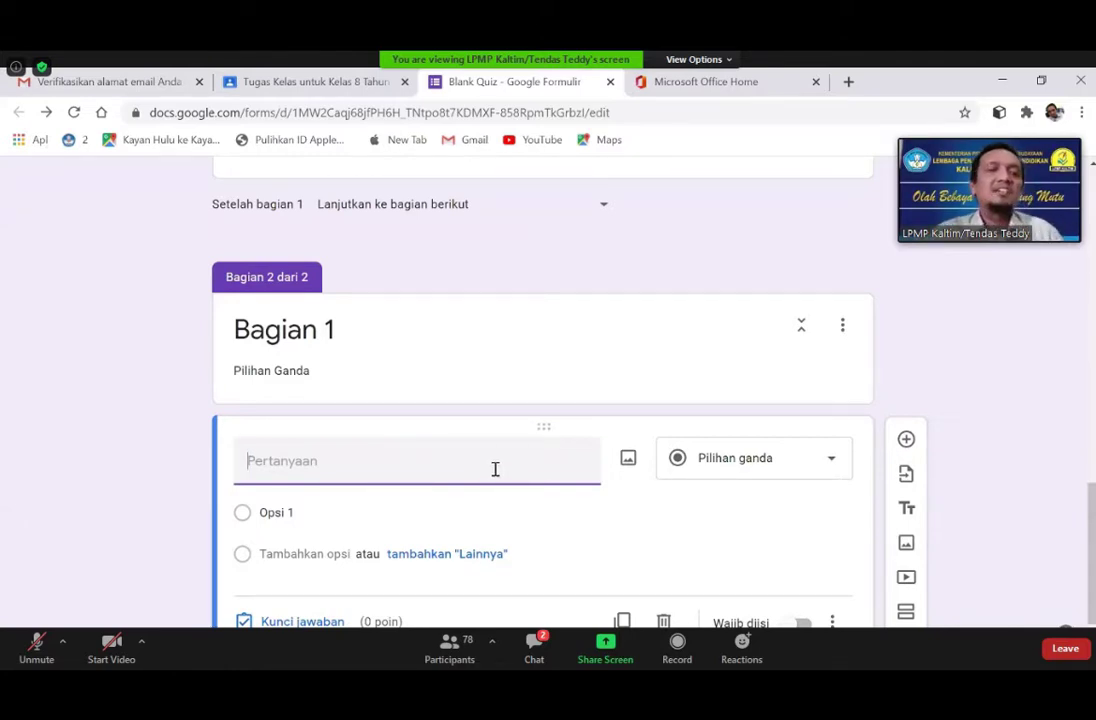
click(627, 459)
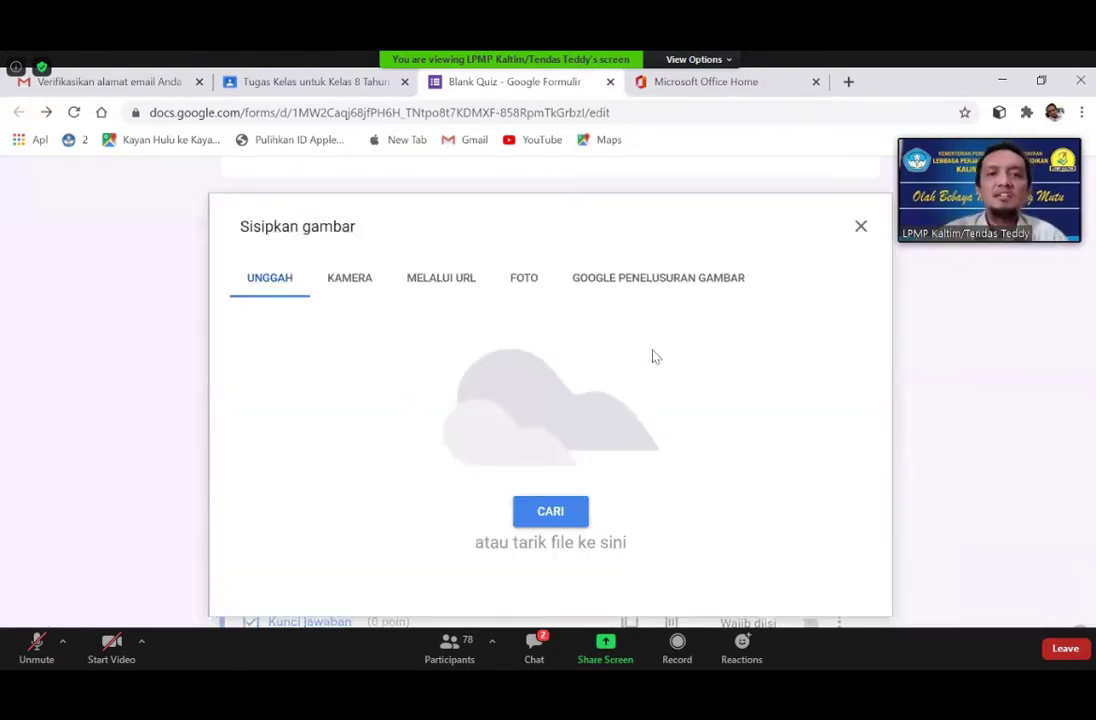
click(660, 283)
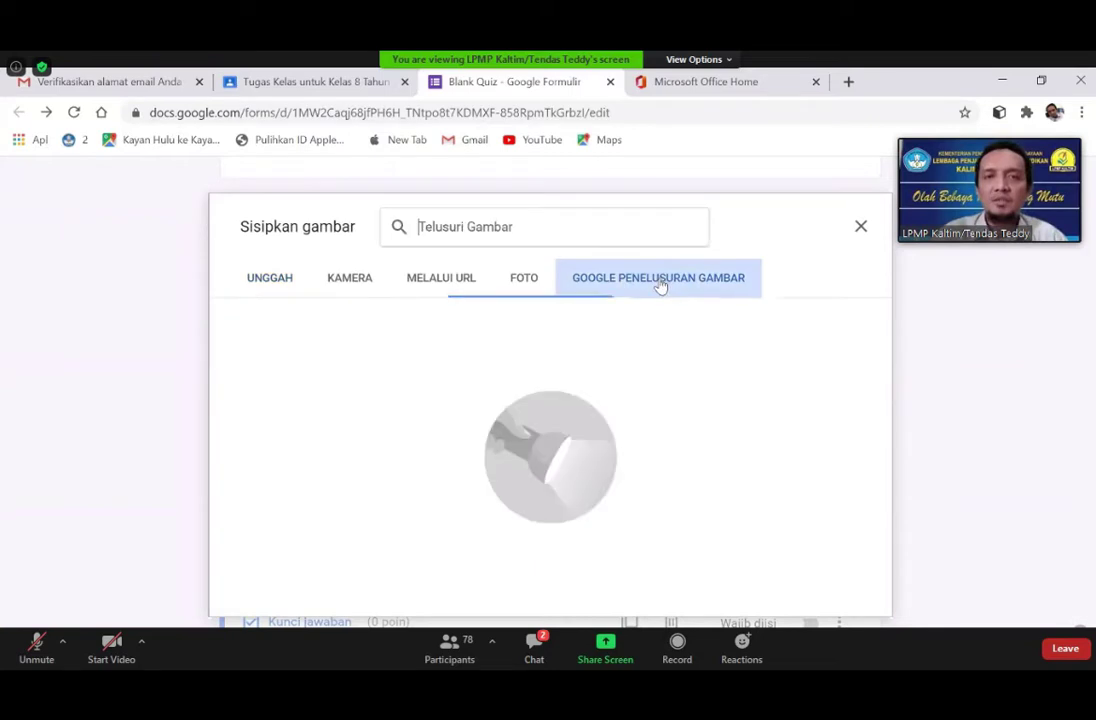
click(446, 240)
text(rumah)
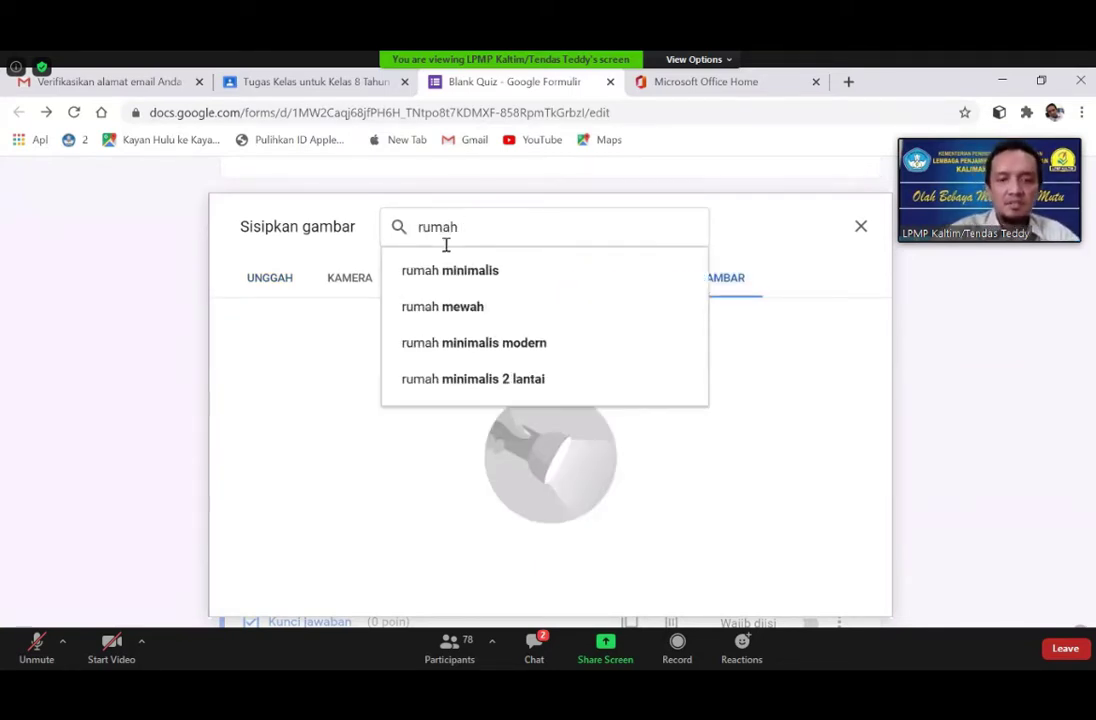
text( minag)
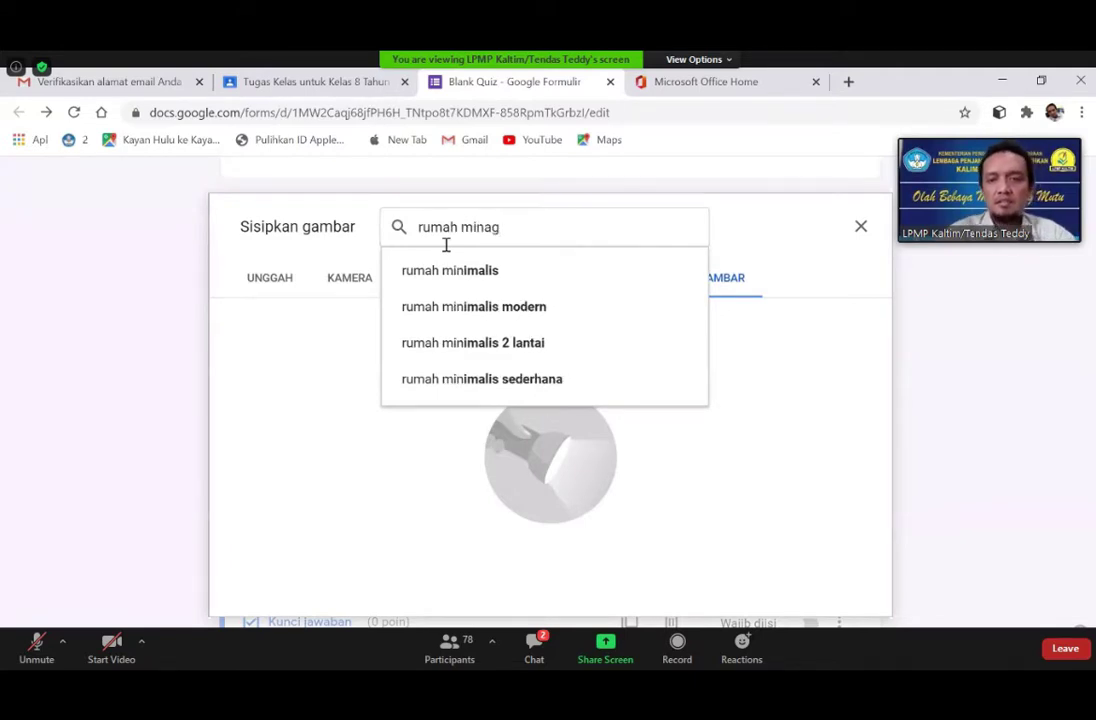
key(Return)
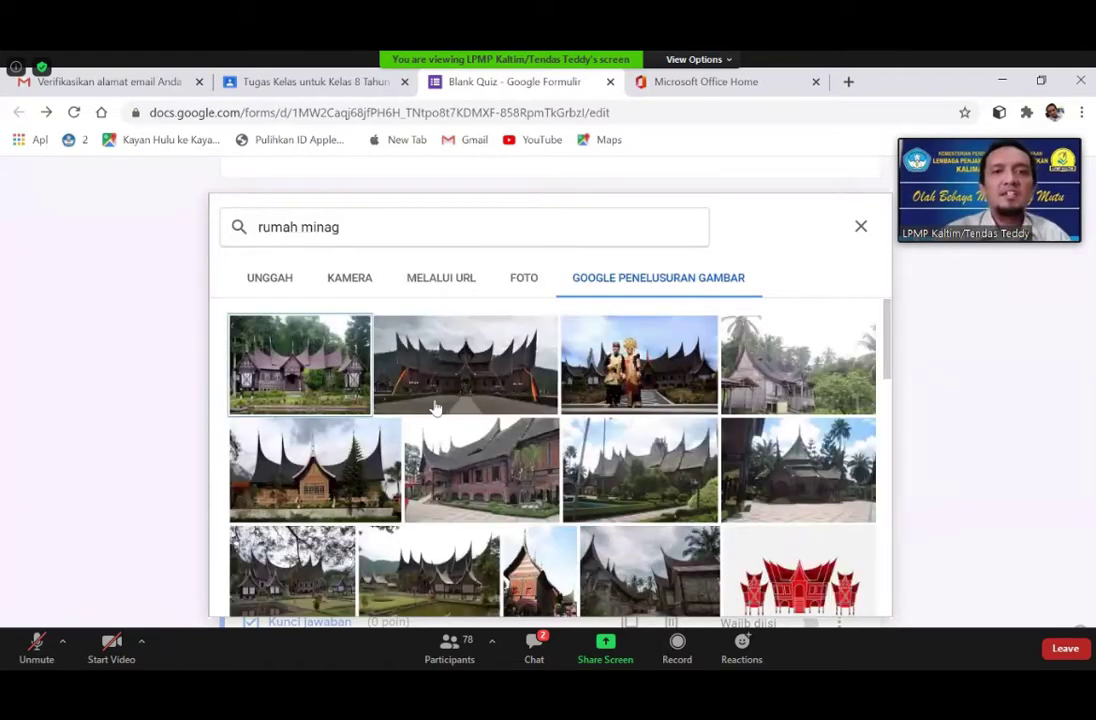
click(430, 379)
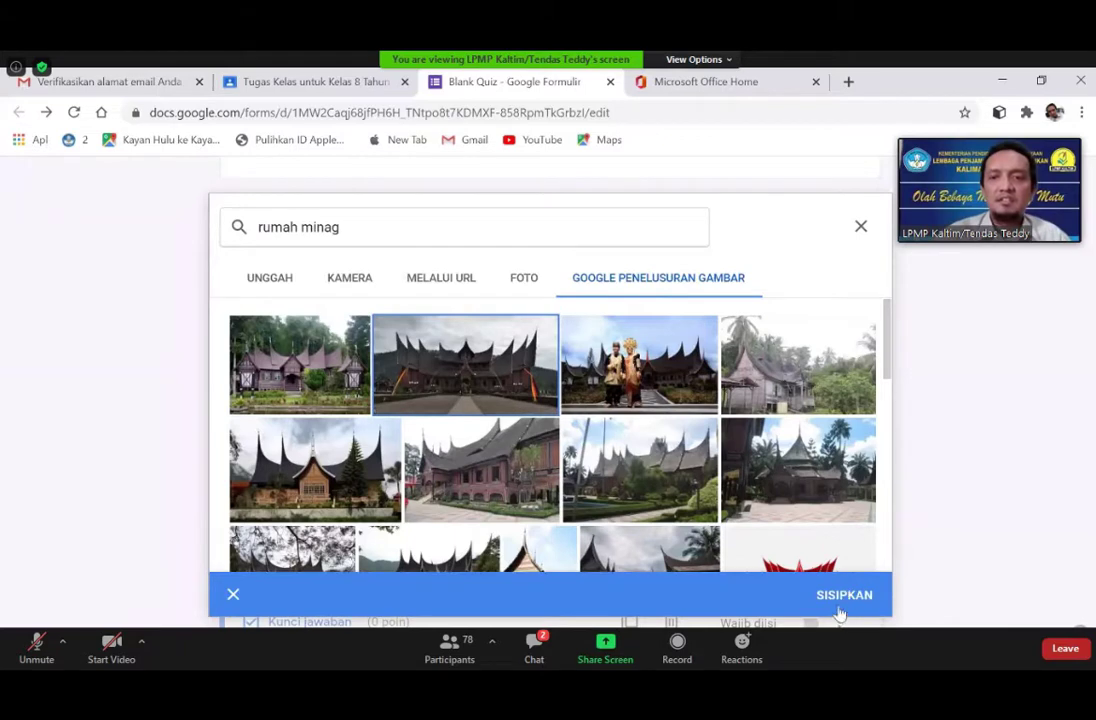
click(840, 596)
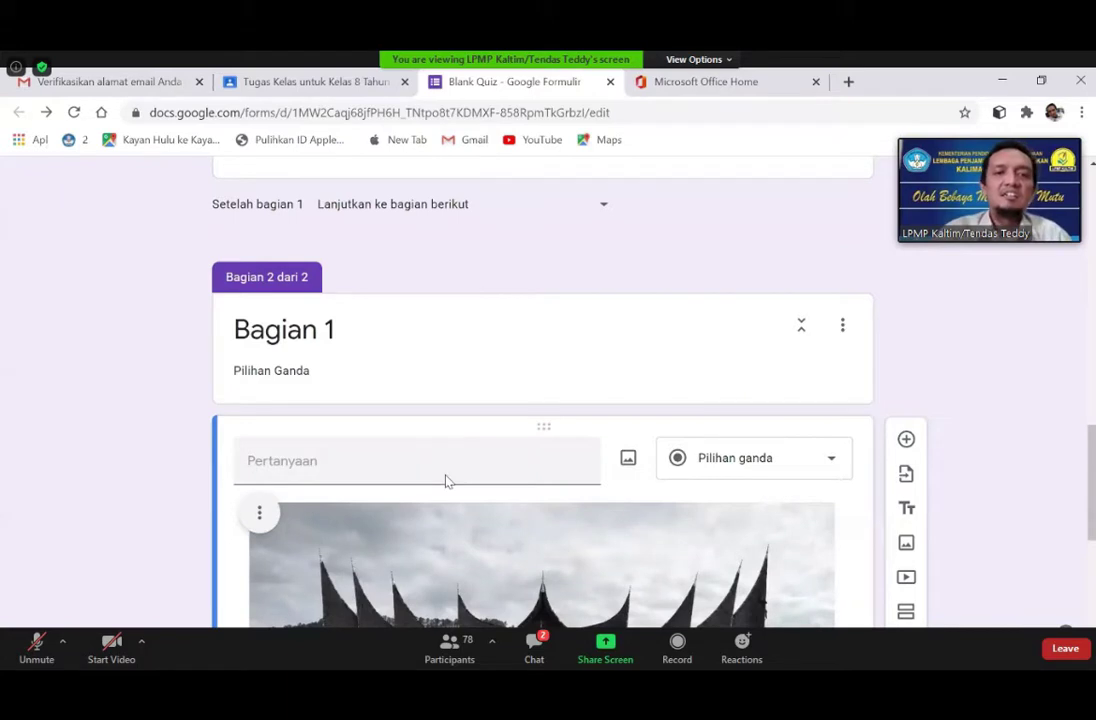
scroll(301, 296, down, 2)
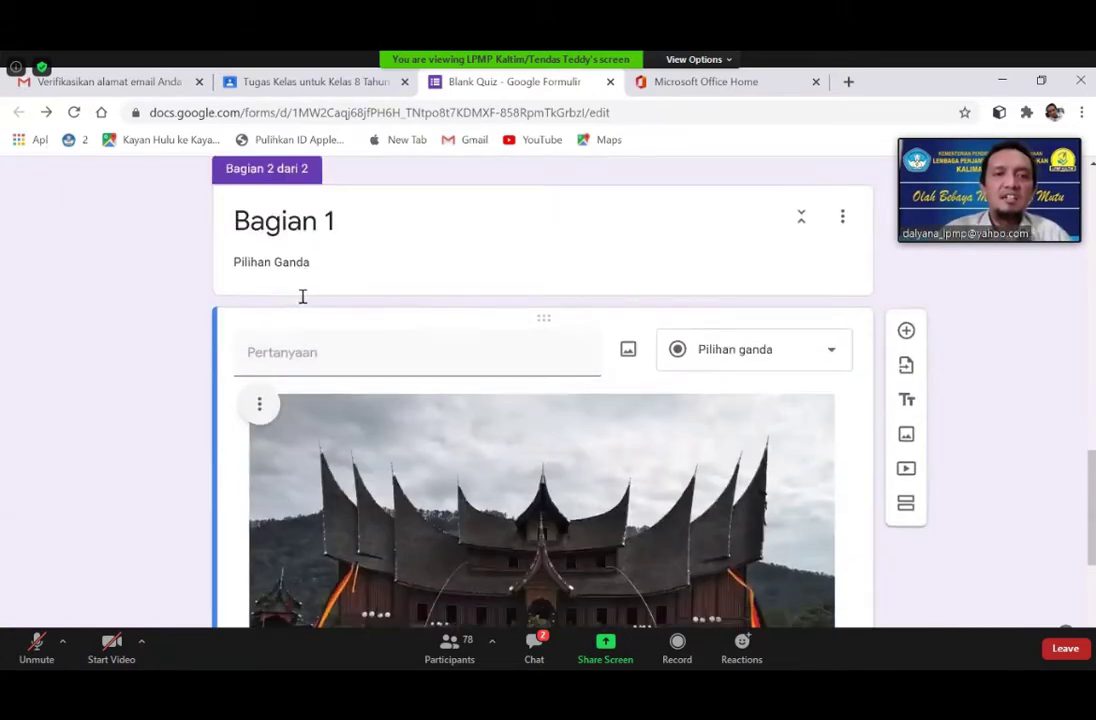
scroll(483, 369, down, 1)
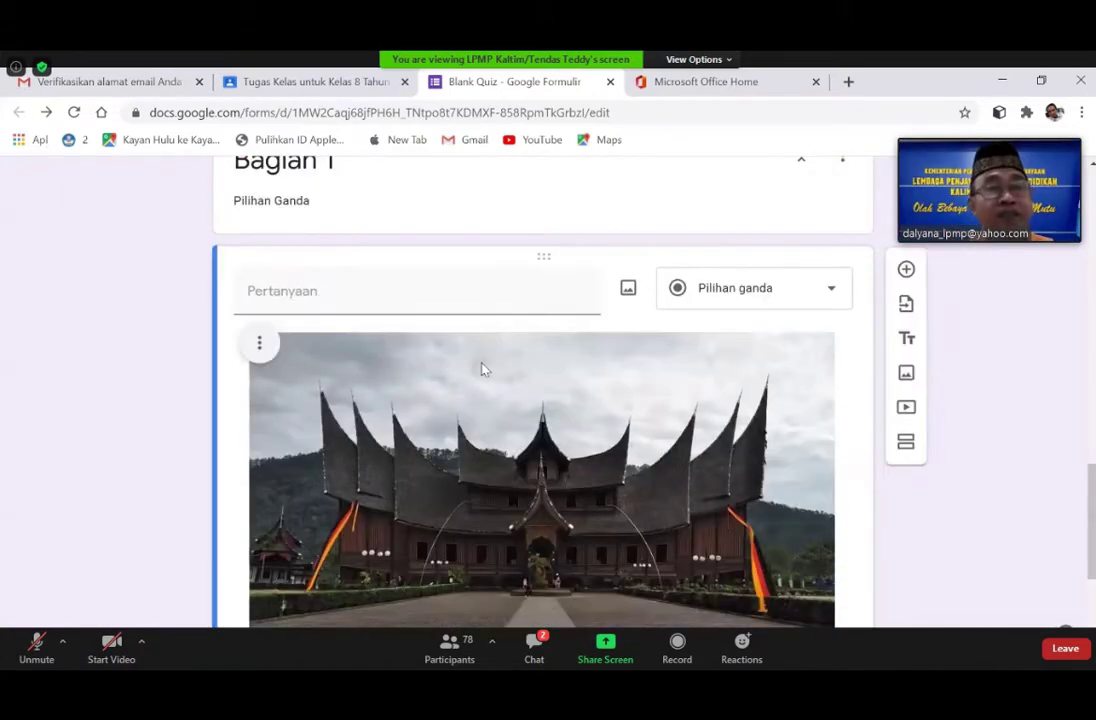
scroll(481, 369, down, 1)
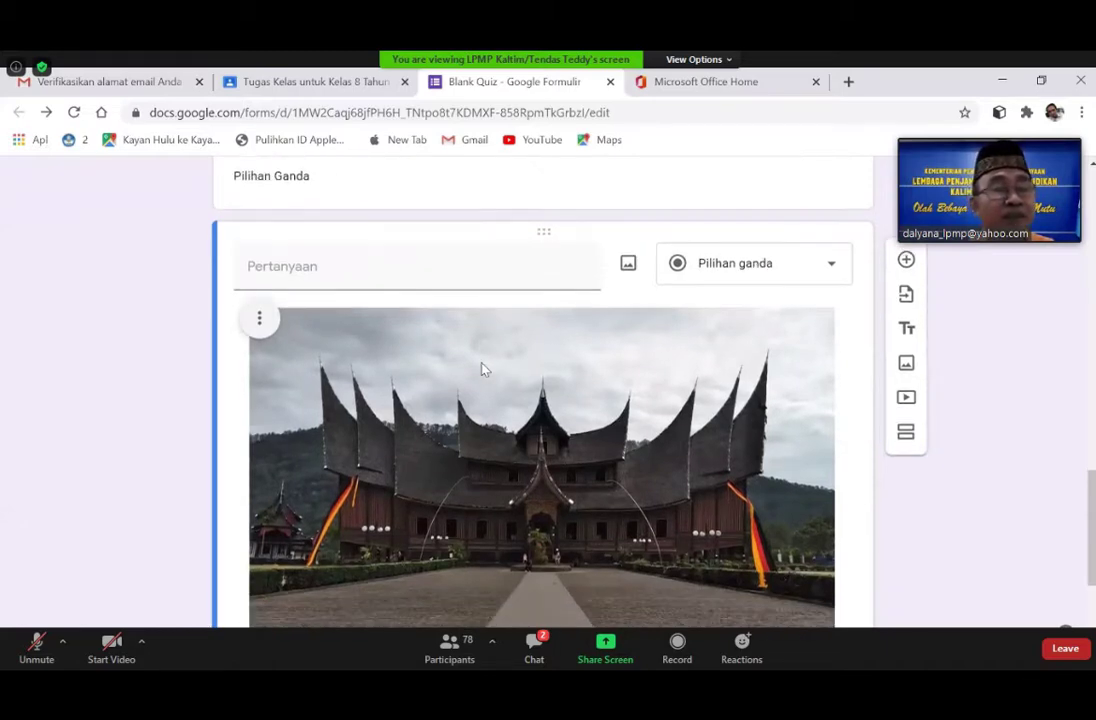
scroll(481, 369, down, 3)
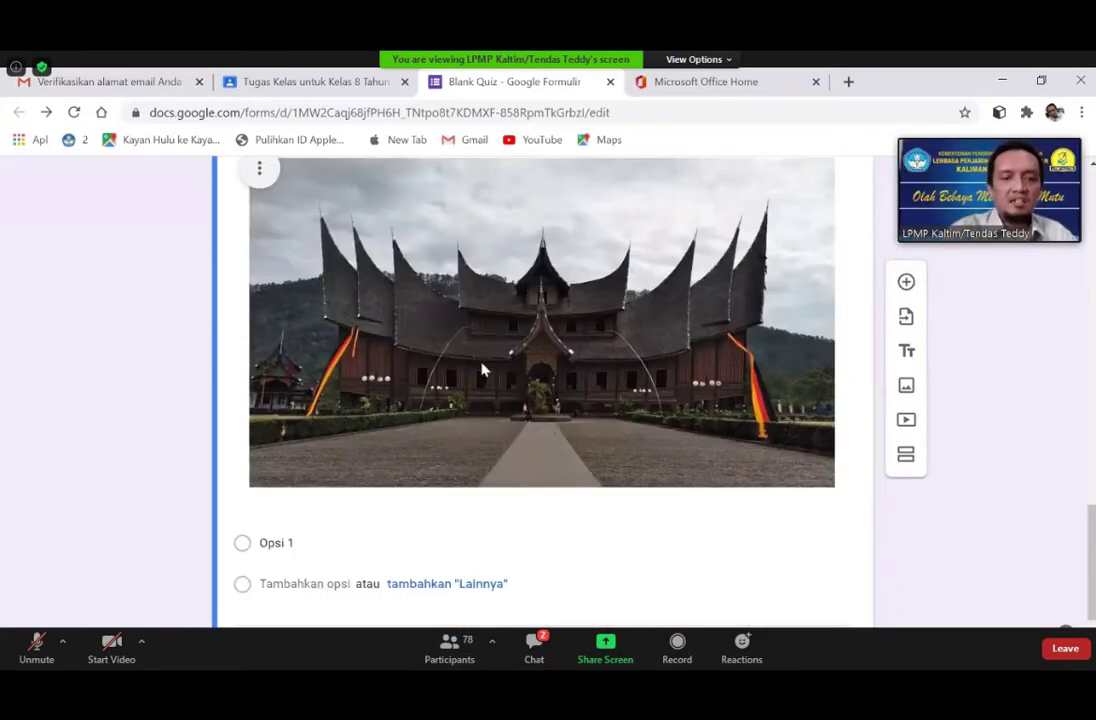
scroll(481, 369, up, 3)
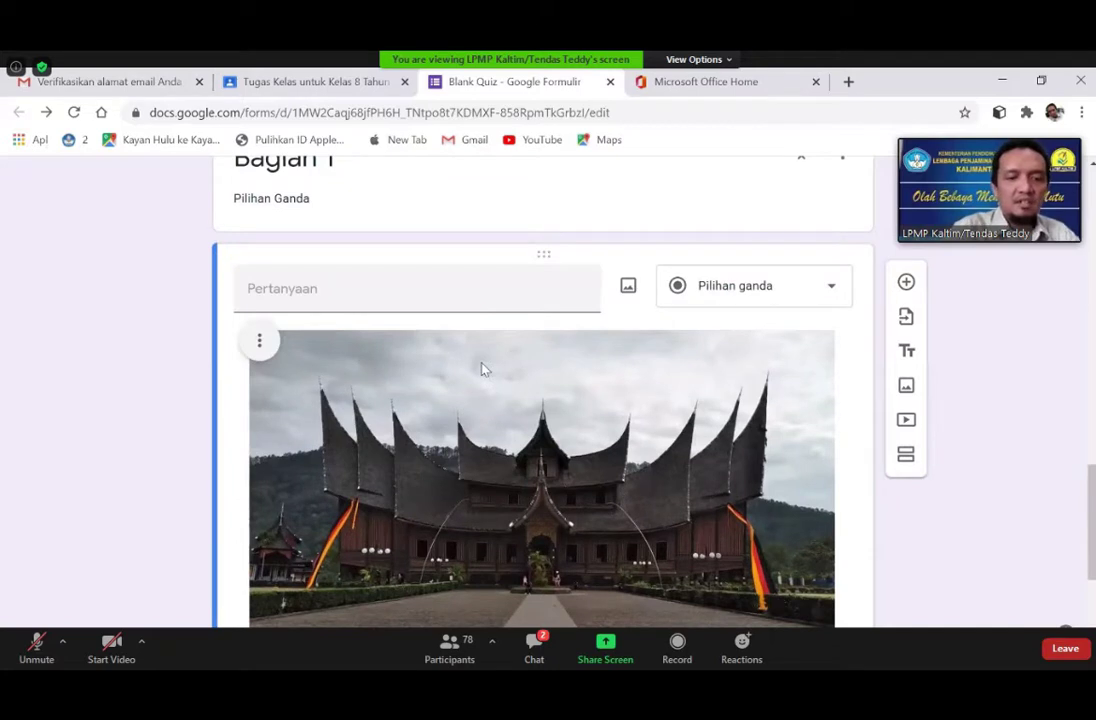
text(Gambar Bw)
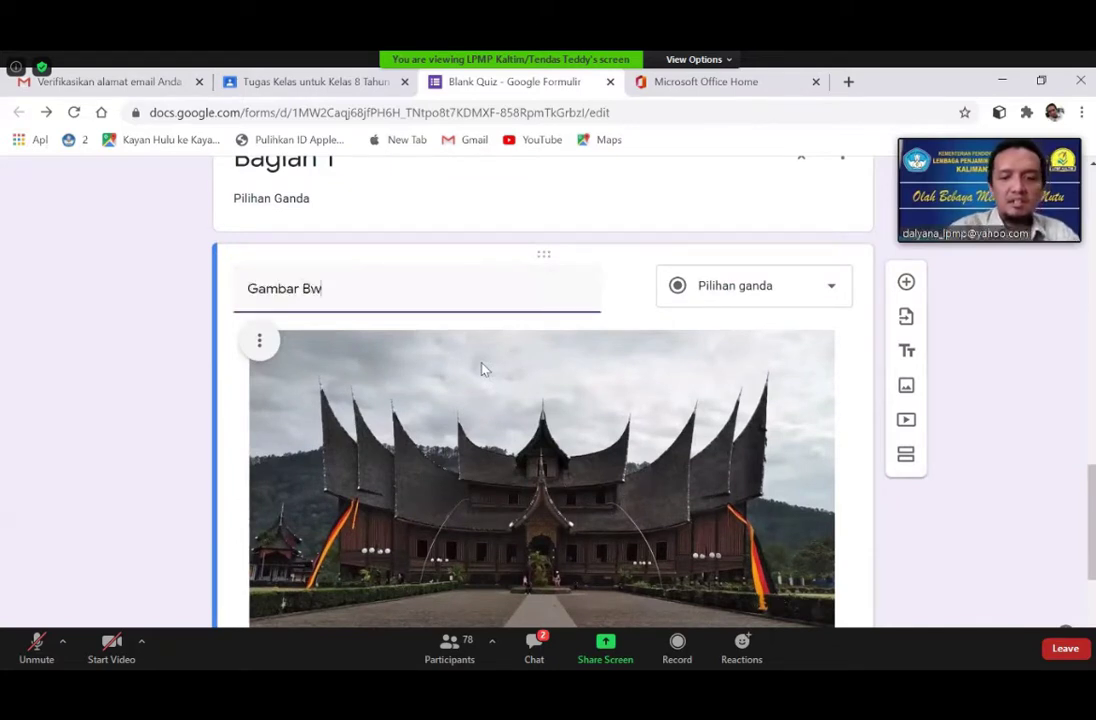
key(BackSpace)
key(BackSpace)
key(BackSpace)
key(BackSpace)
key(BackSpace)
key(BackSpace)
key(BackSpace)
key(BackSpace)
key(BackSpace)
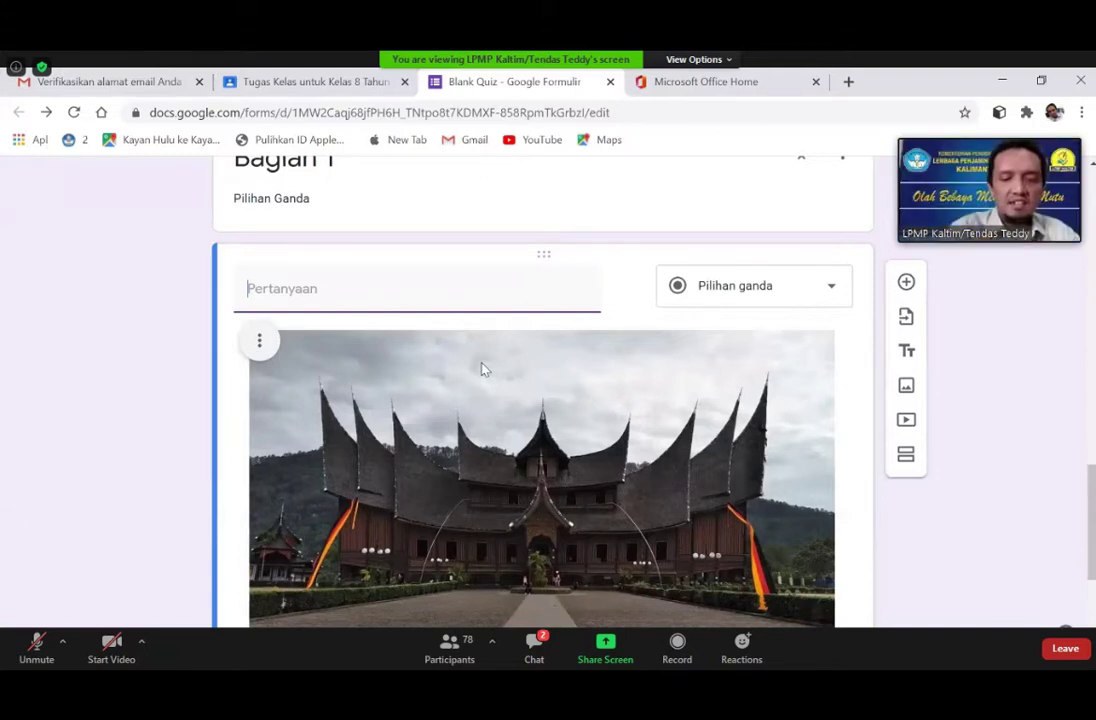
- Enter "Gambar berikut adalah Rumah Adat..." as the text of the question above the house picture
text(gam)
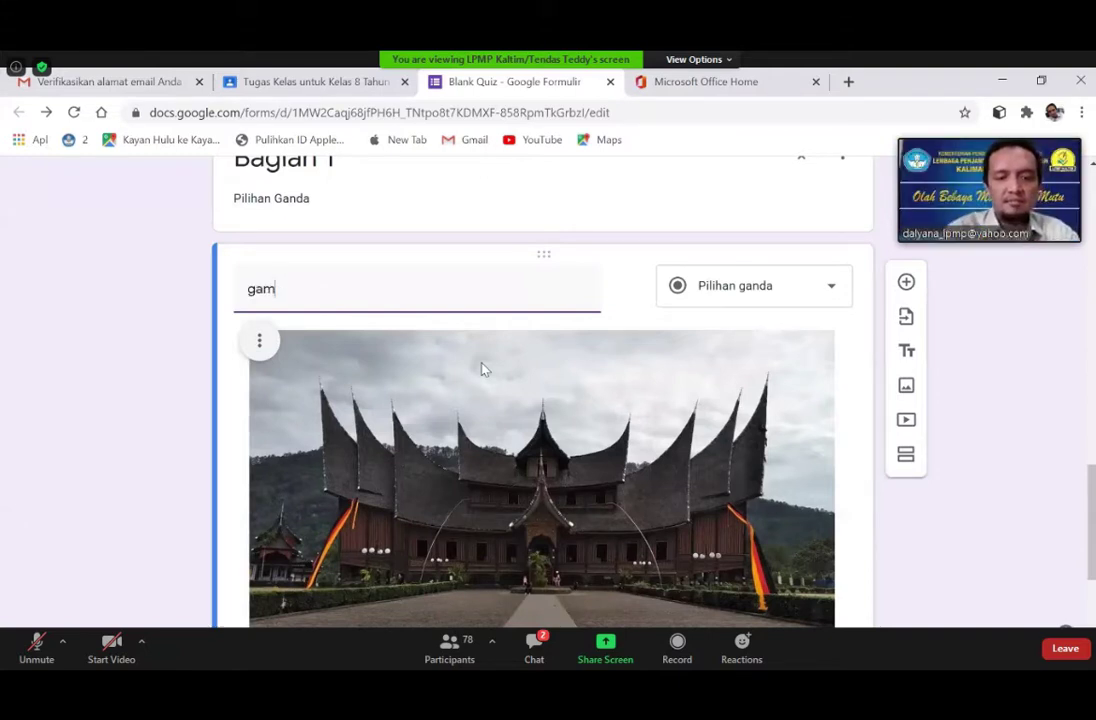
text(bar Berikut)
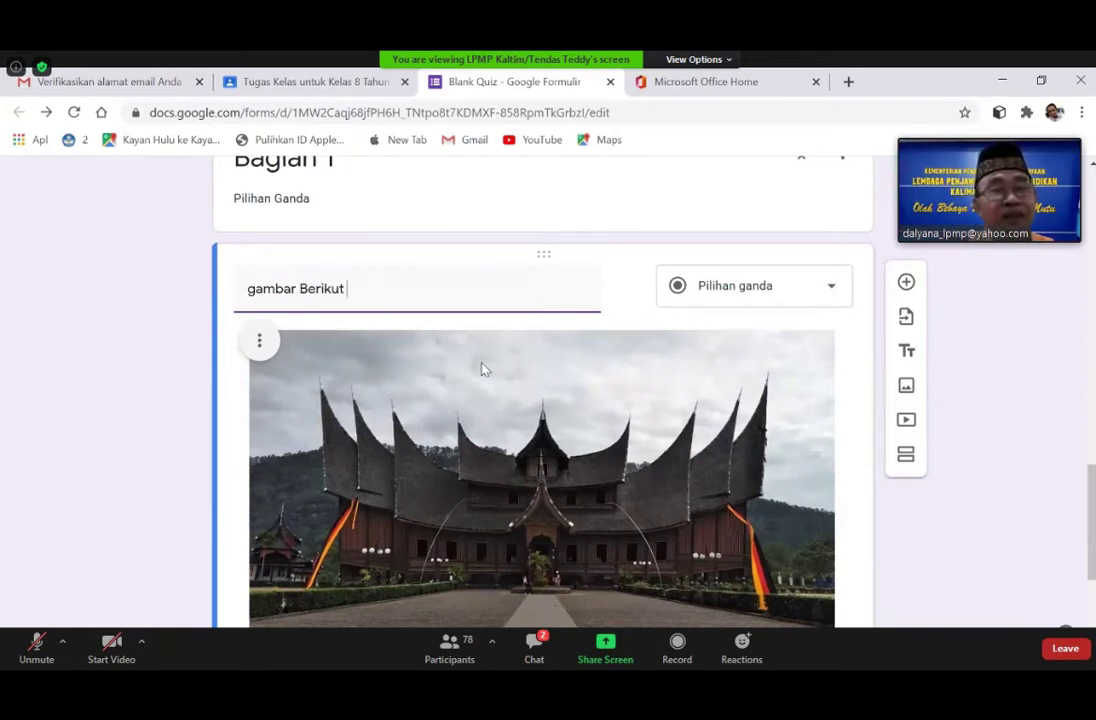
text( adalah R)
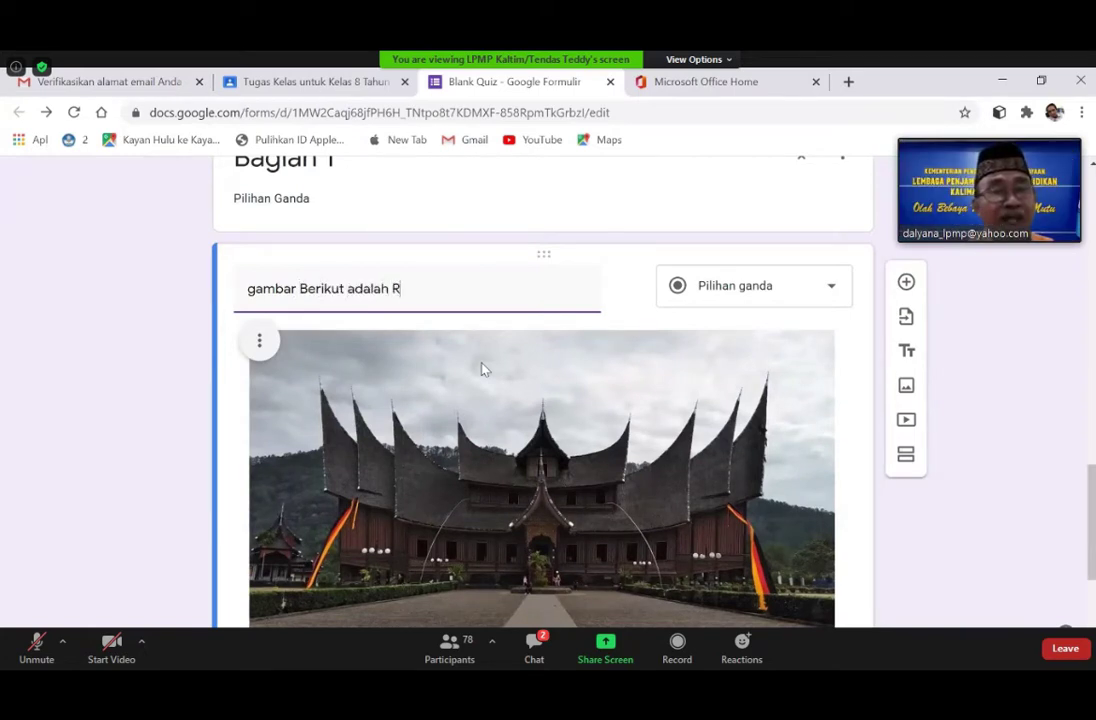
text(u)
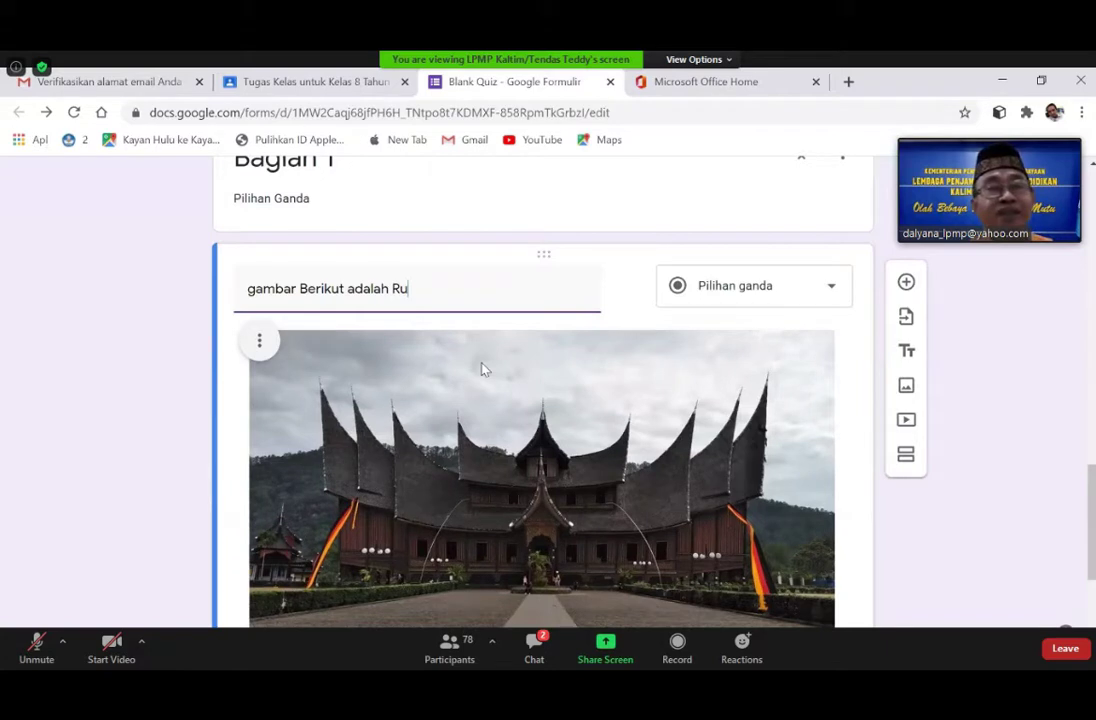
text(mah Ada)
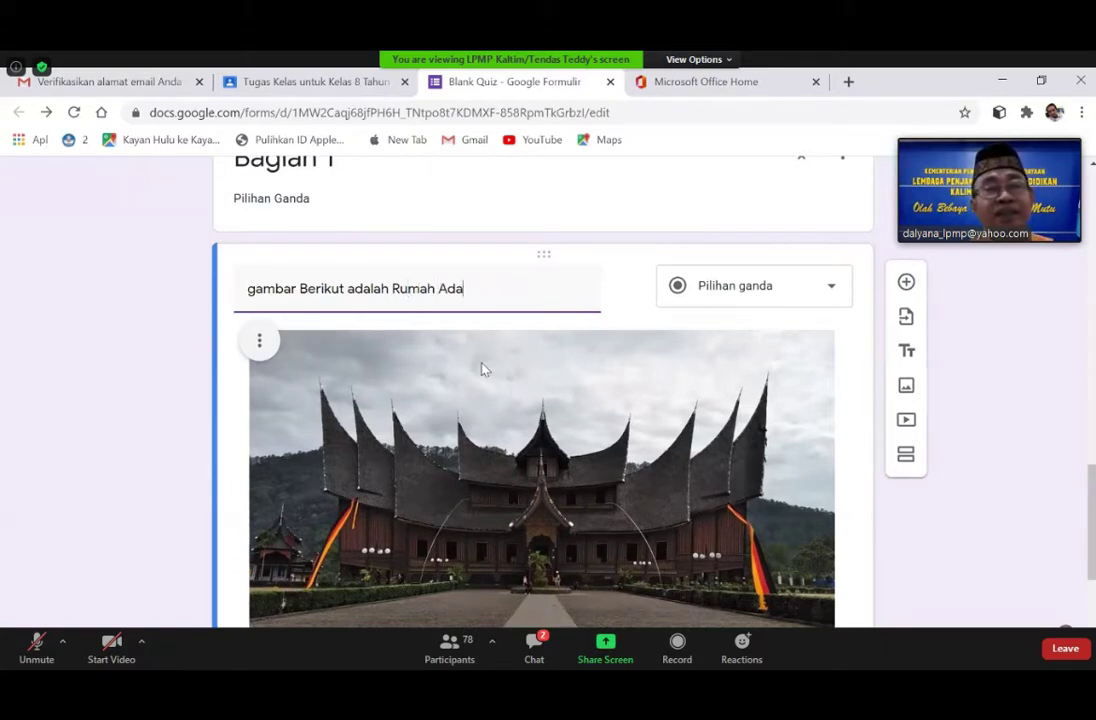
text(t)
key(BackSpace)
text(...)
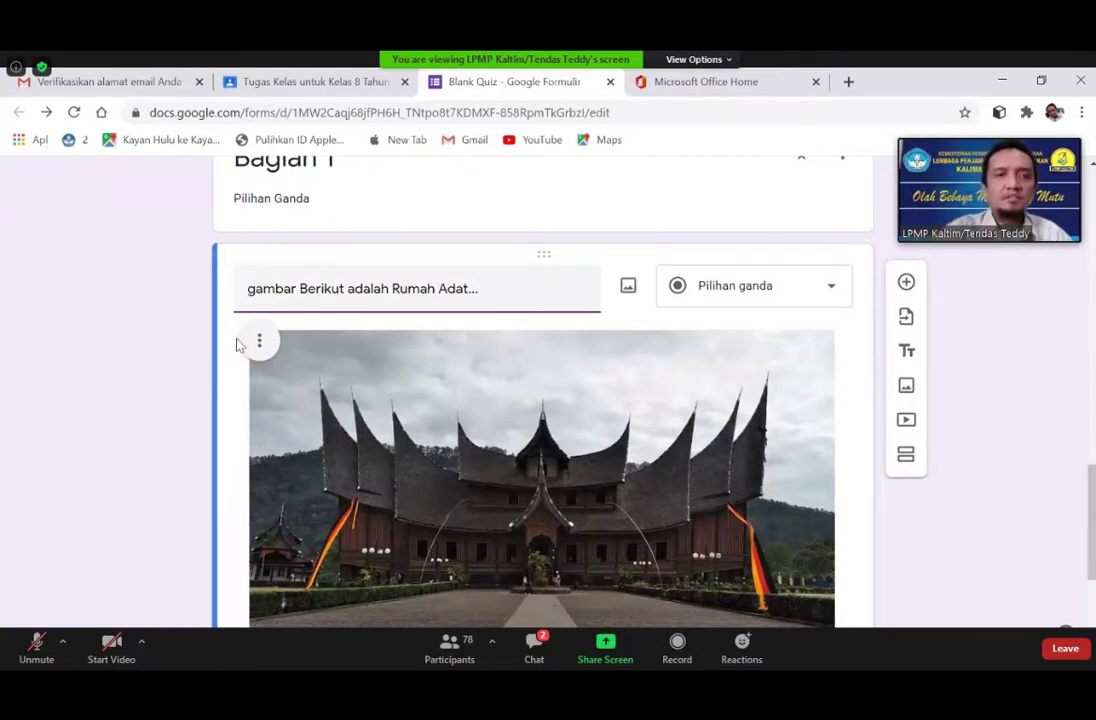
key(Home)
key(Delete)
text(G)
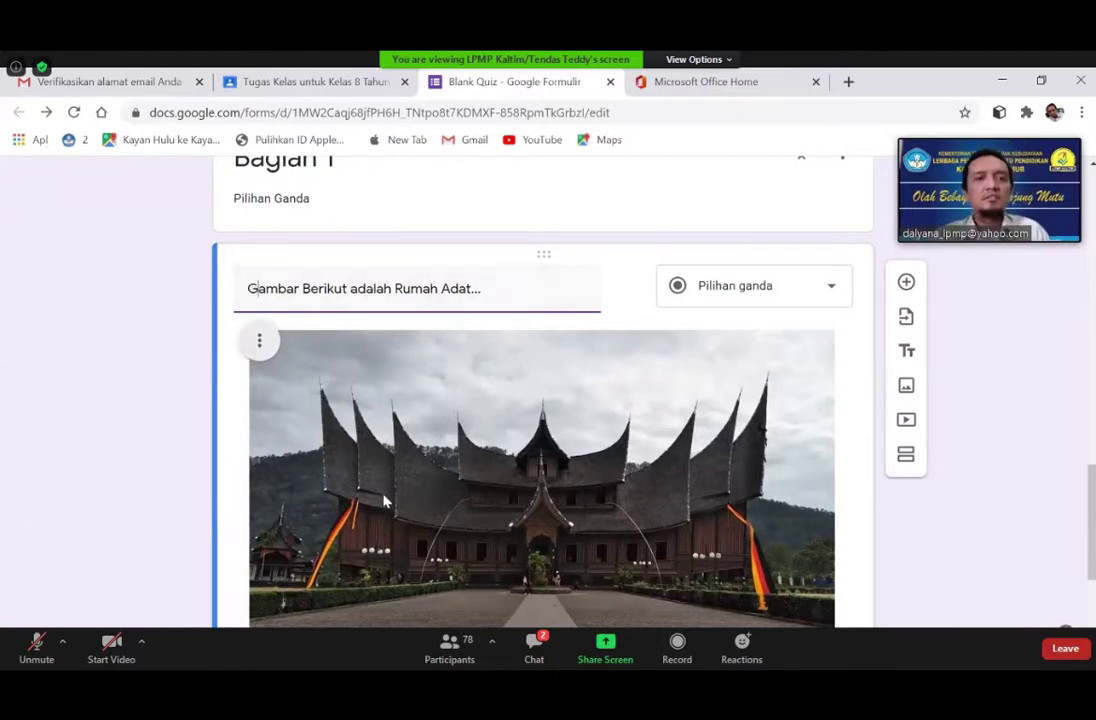
scroll(280, 430, down, 1)
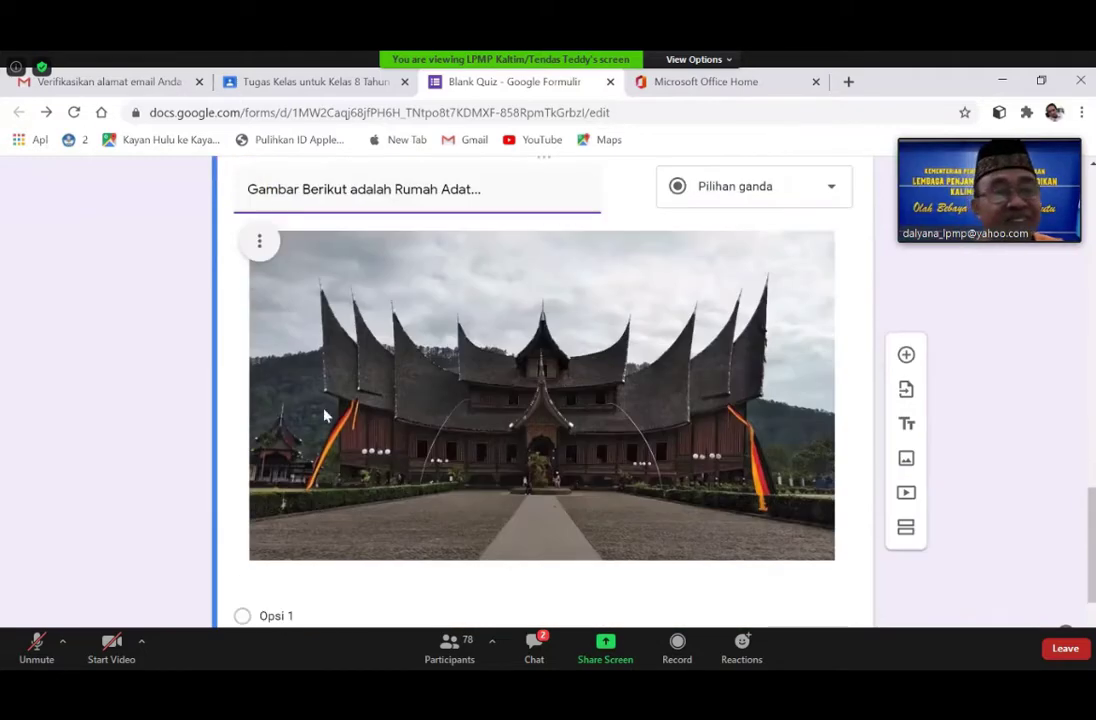
scroll(300, 370, up, 2)
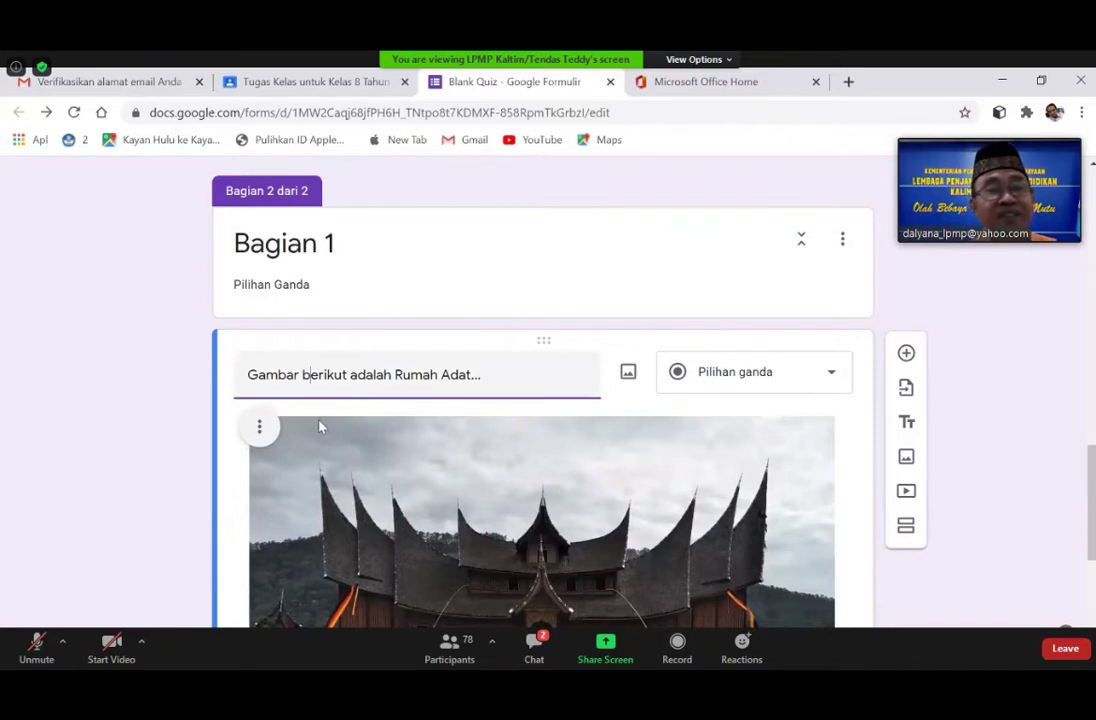
- Set the first two answer options below the house picture to "Aceh" and "Dayak"
scroll(320, 421, down, 3)
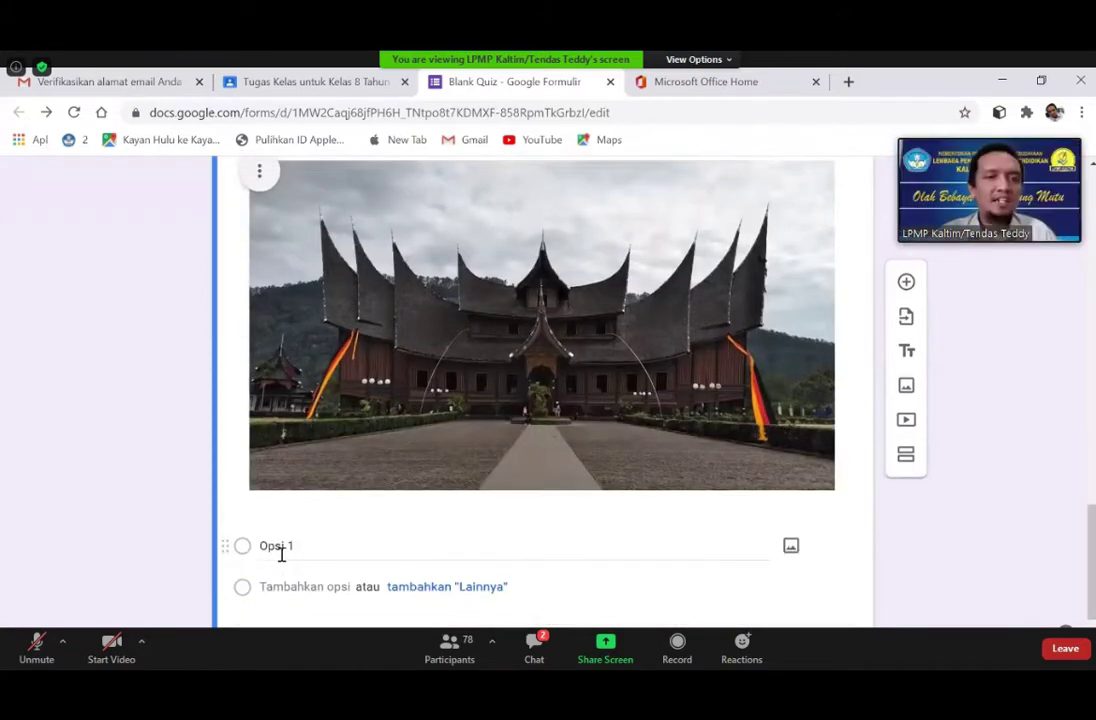
click(281, 548)
text(A)
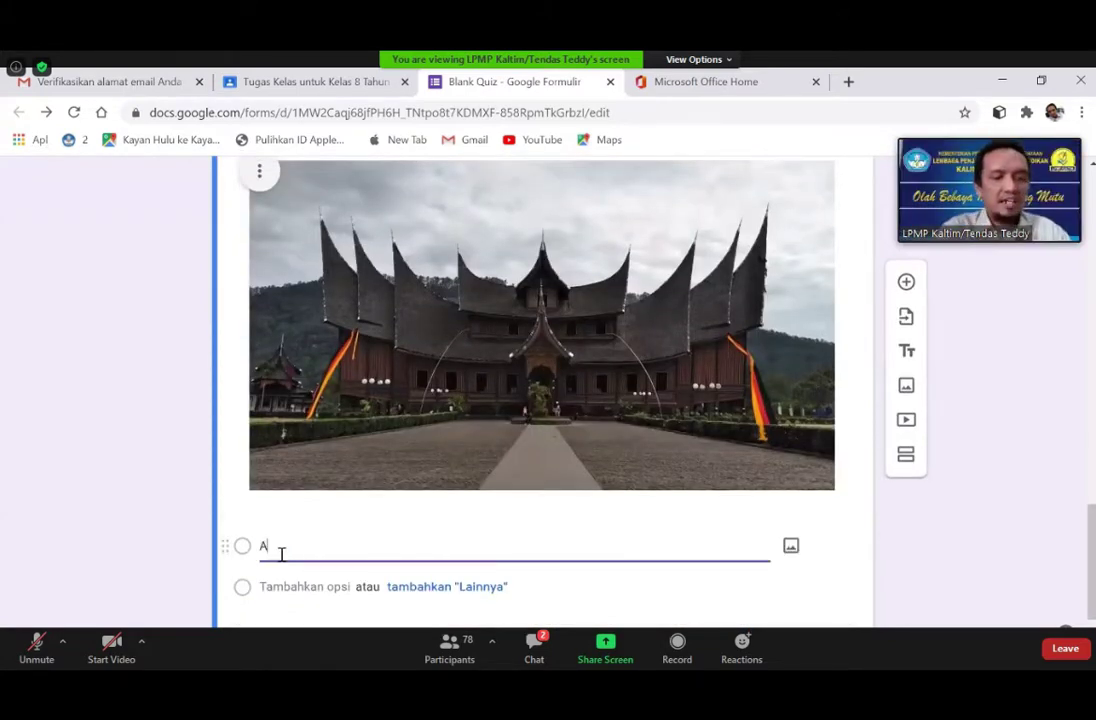
text(ceh)
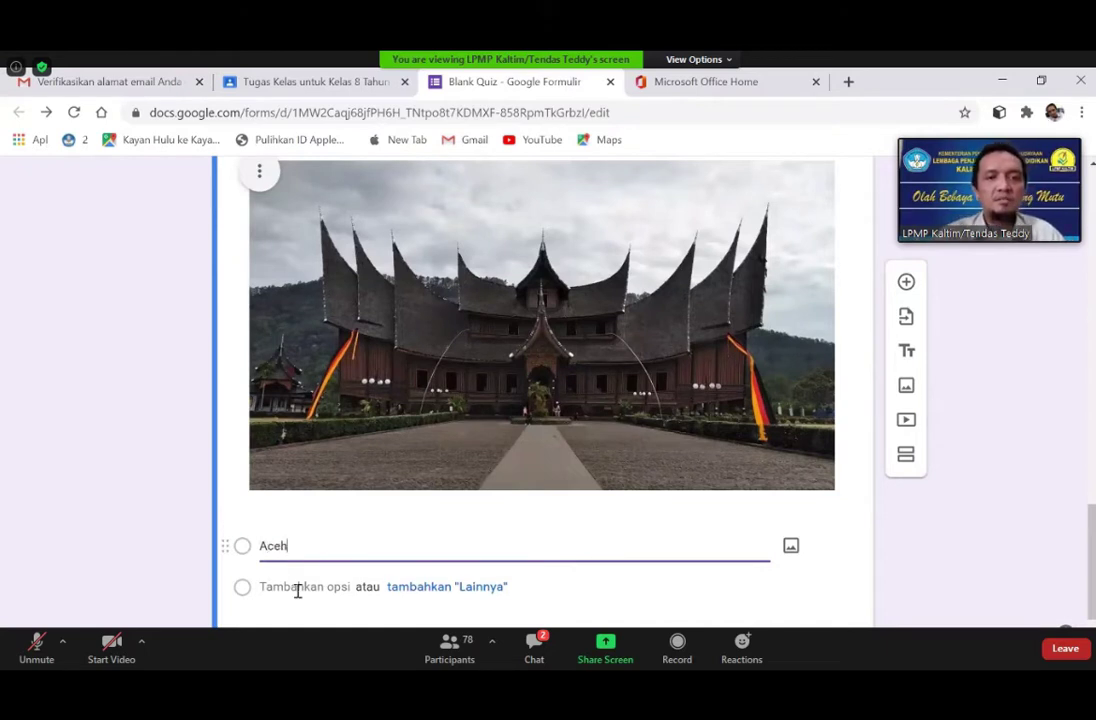
click(297, 588)
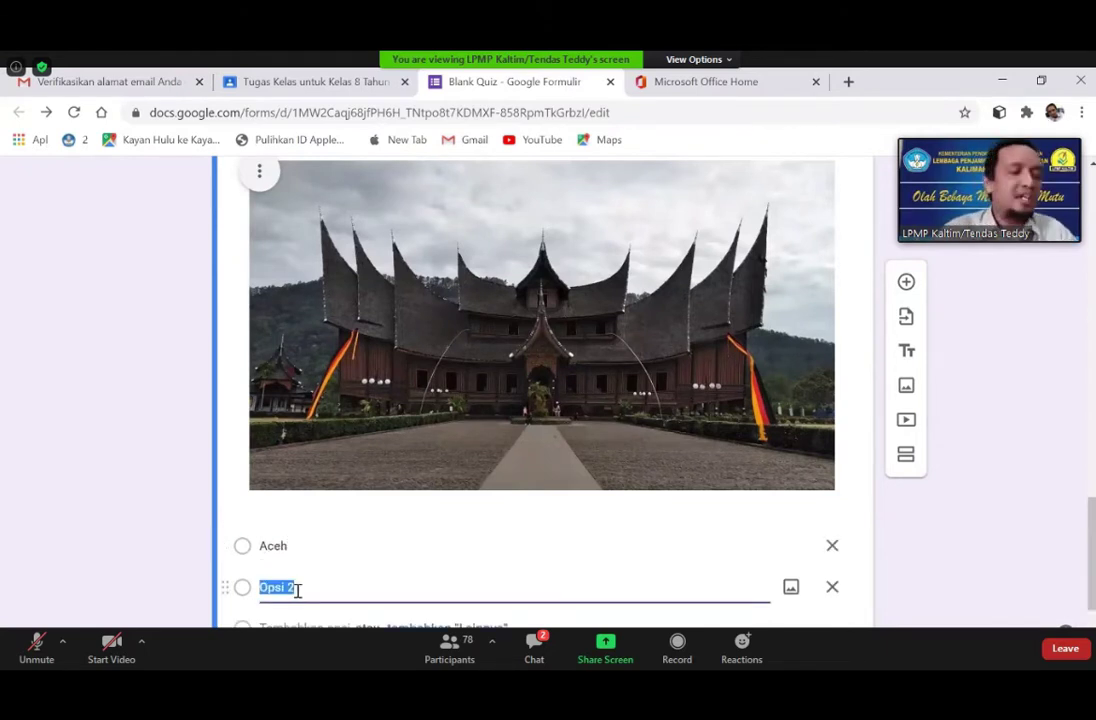
text(Day)
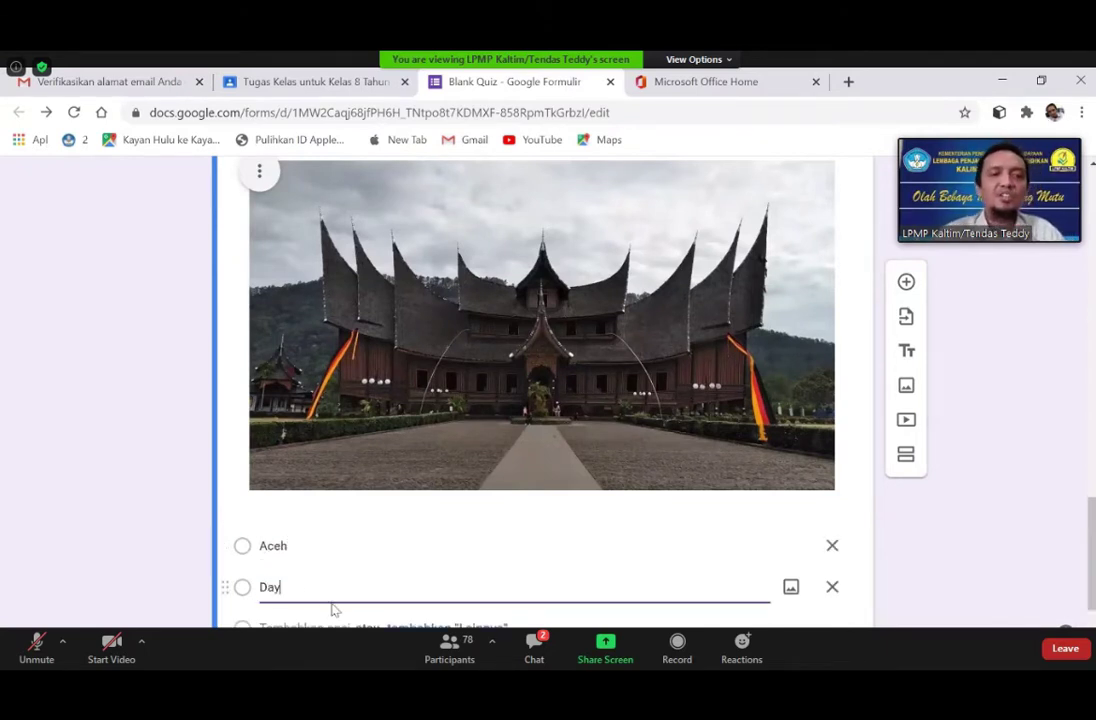
text(ak)
- Add "Minangkabau" as the third answer option of the traditional house question
click(325, 626)
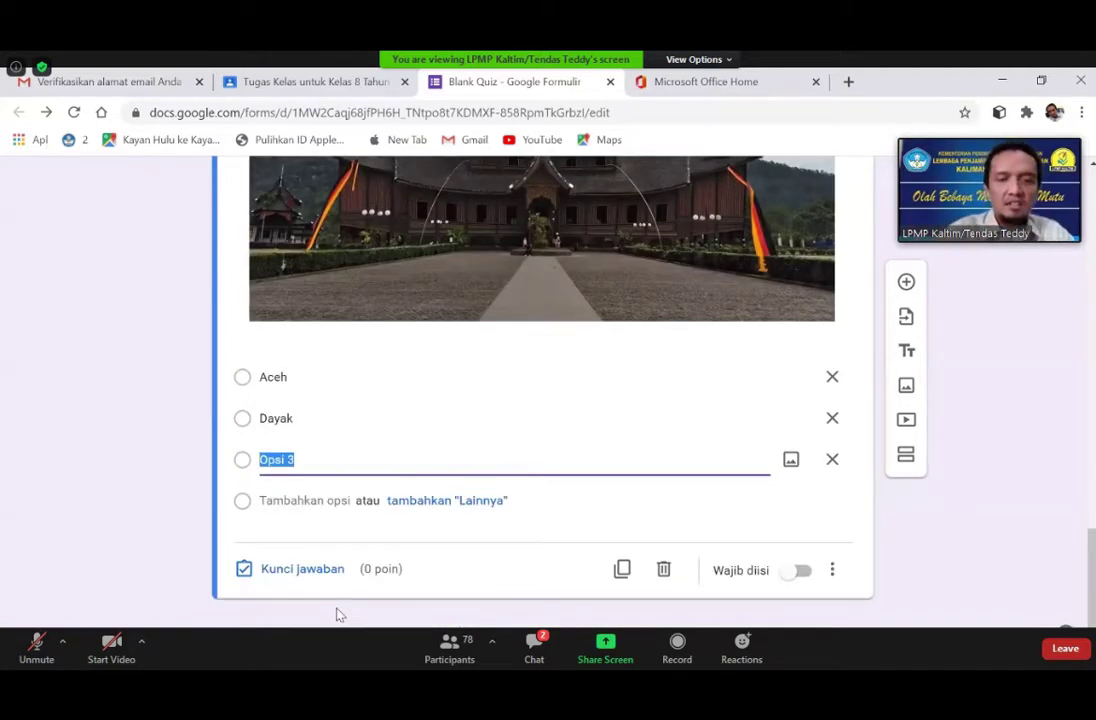
text(Minag)
key(BackSpace)
text(ngka)
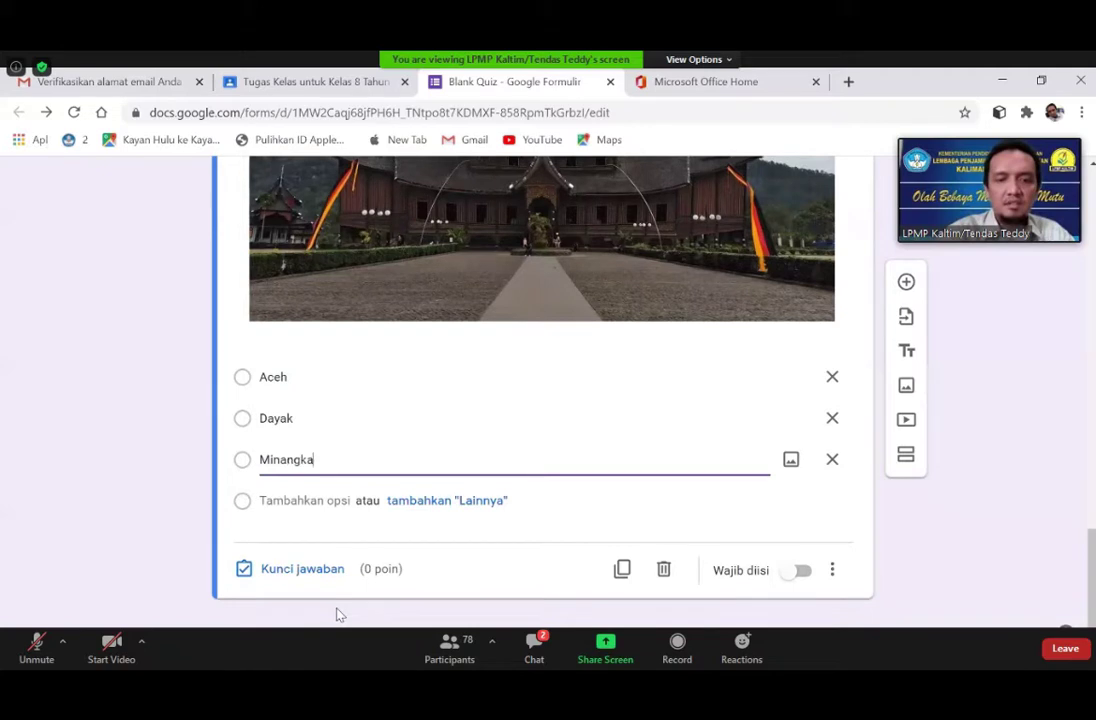
text(bau)
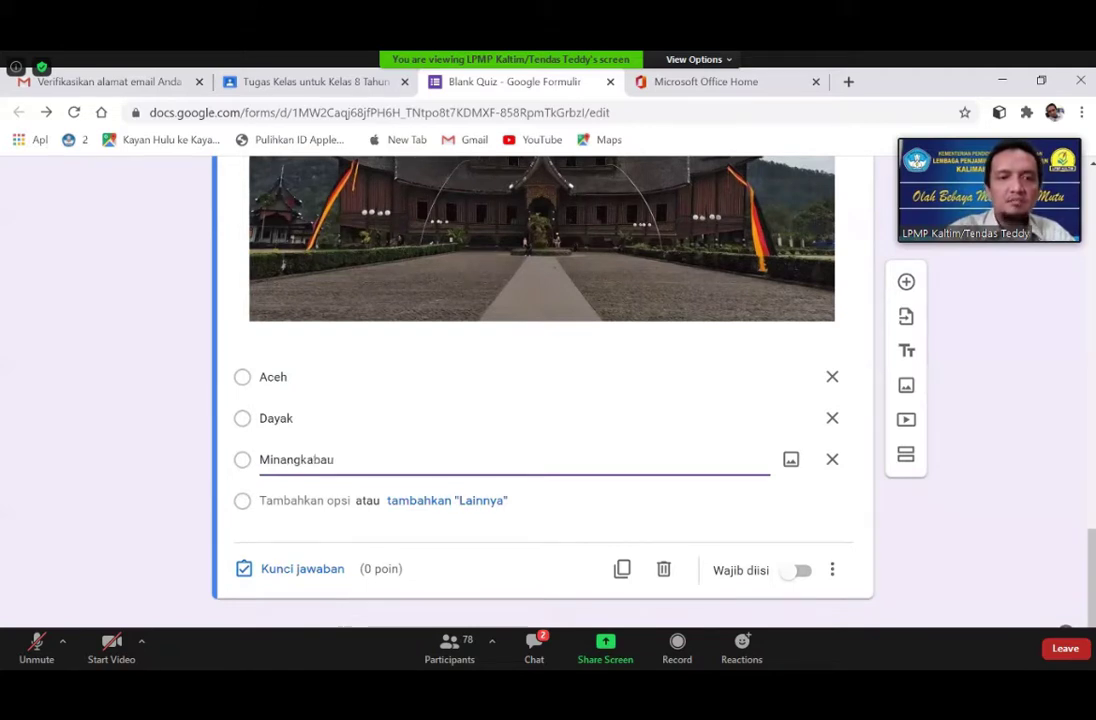
- Add "Tongkonan" as the fourth answer option of the traditional house question
click(298, 503)
text(Tongkonan)
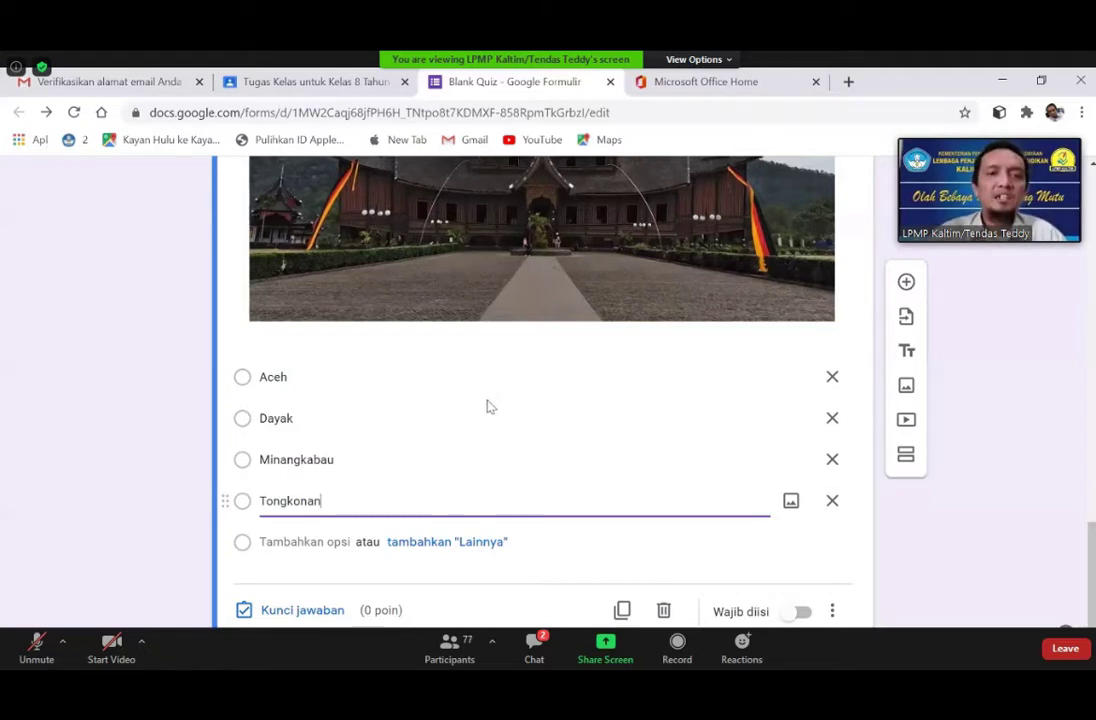
scroll(401, 401, down, 1)
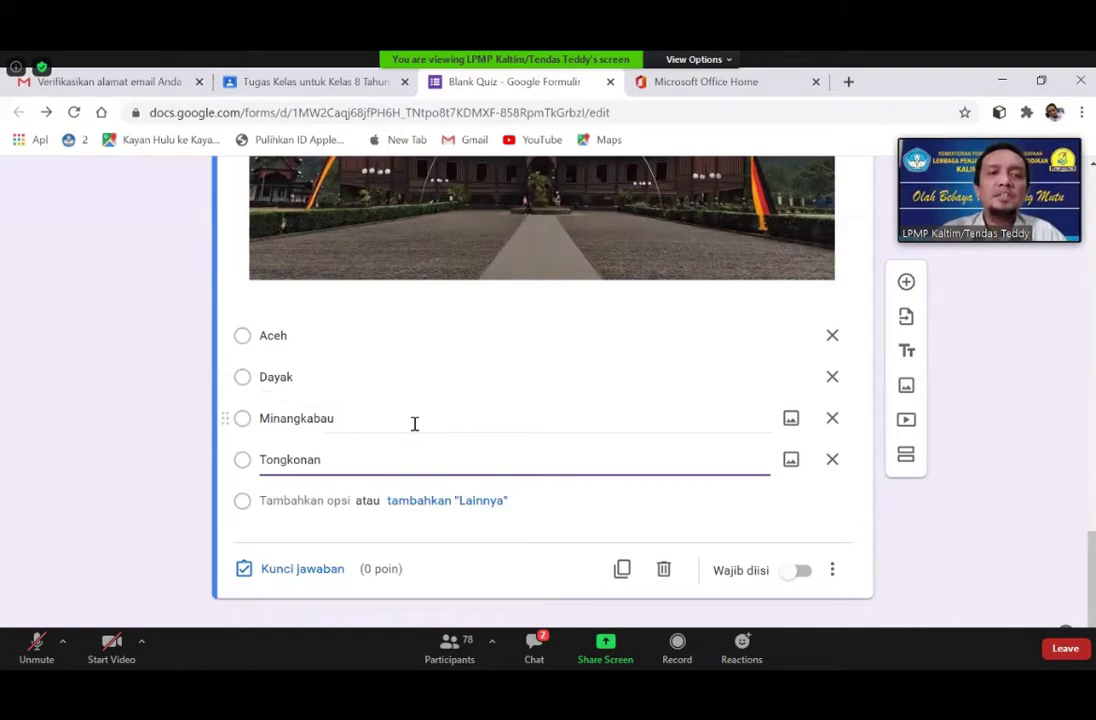
- Open the answer key of the traditional house question and mark "Minangkabau" as the correct answer
click(735, 422)
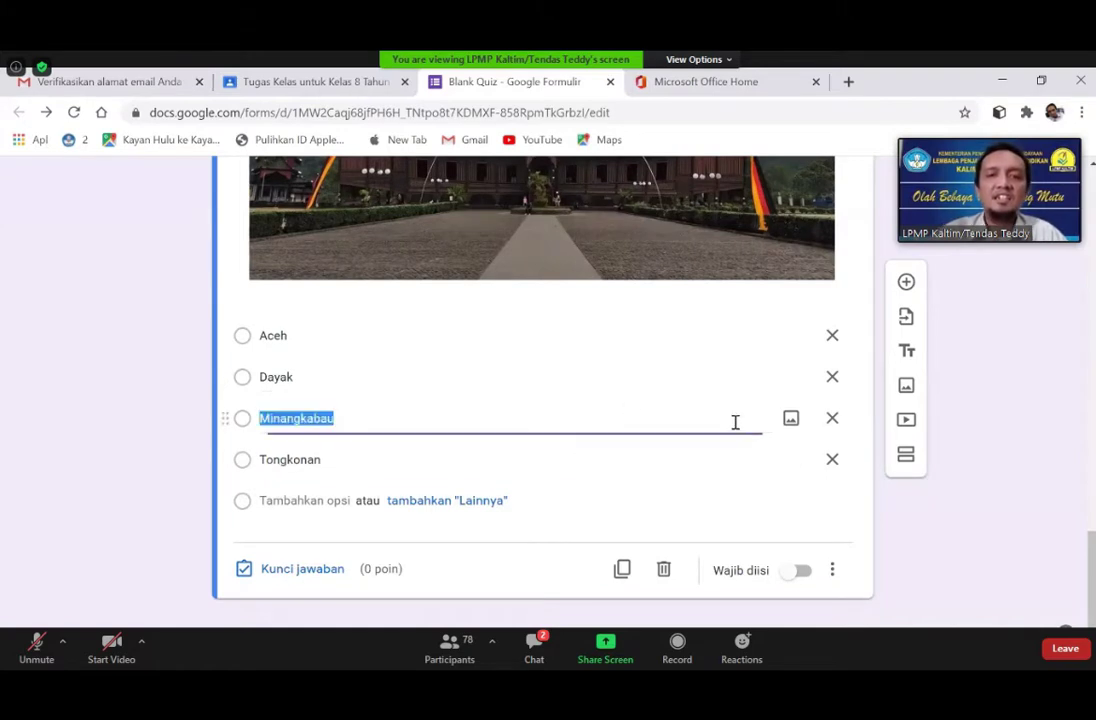
click(297, 571)
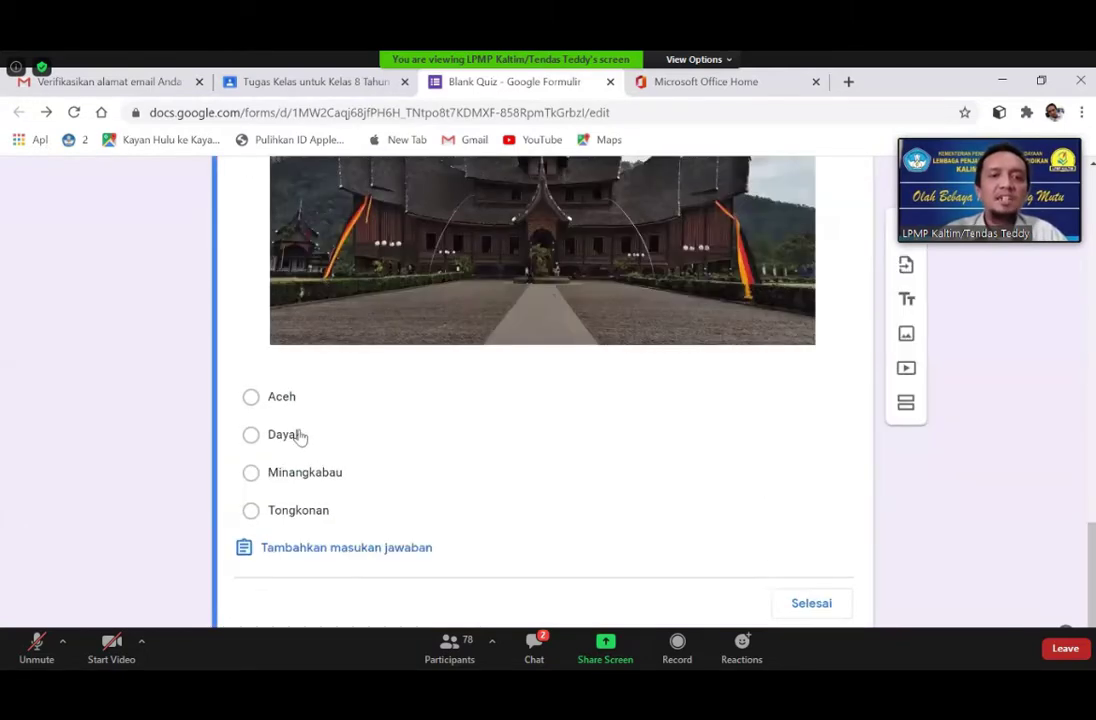
click(735, 428)
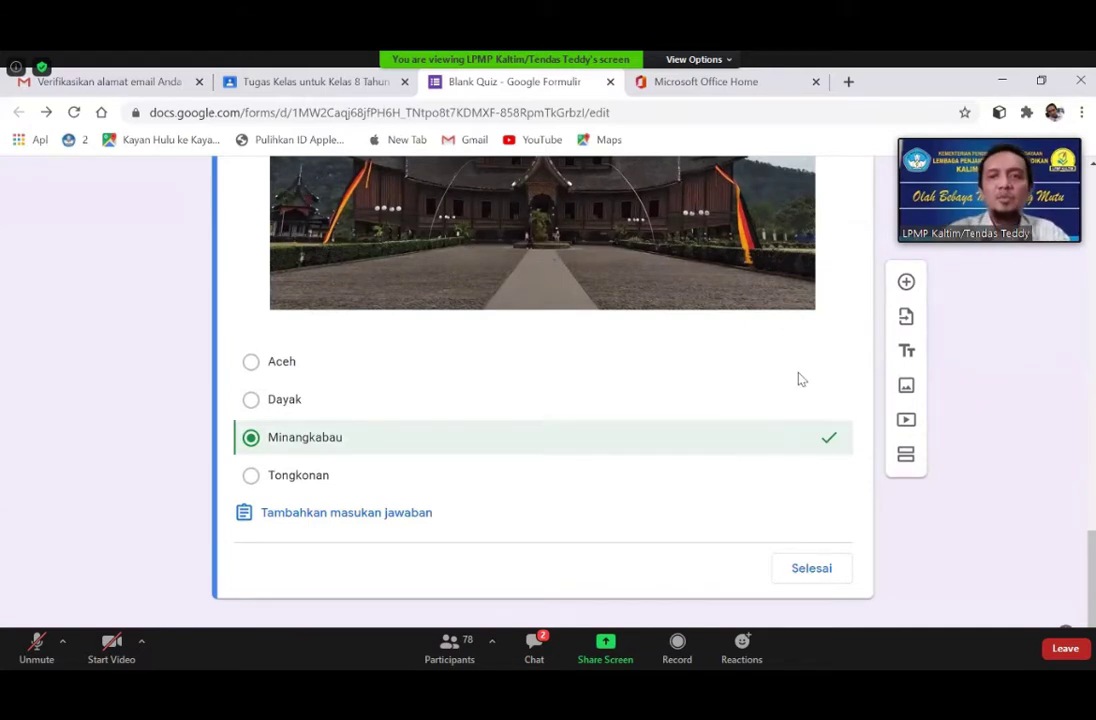
- Set the score of the traditional house question to 10 points in its answer key
scroll(797, 380, up, 3)
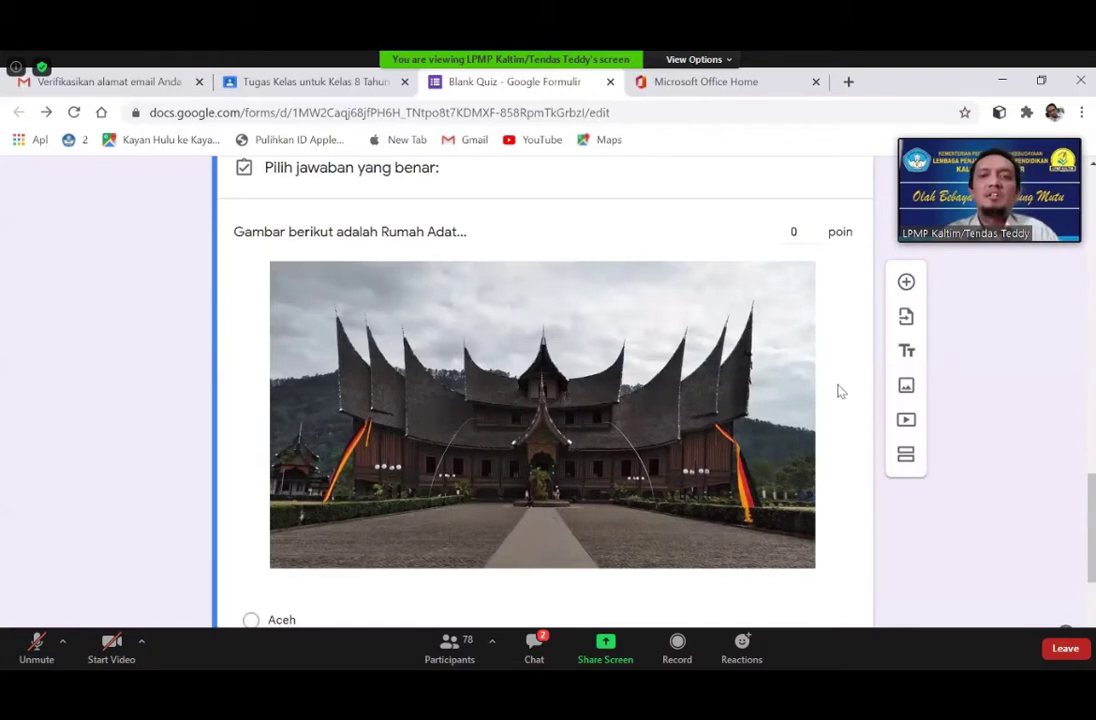
scroll(778, 391, up, 1)
click(792, 318)
text(100)
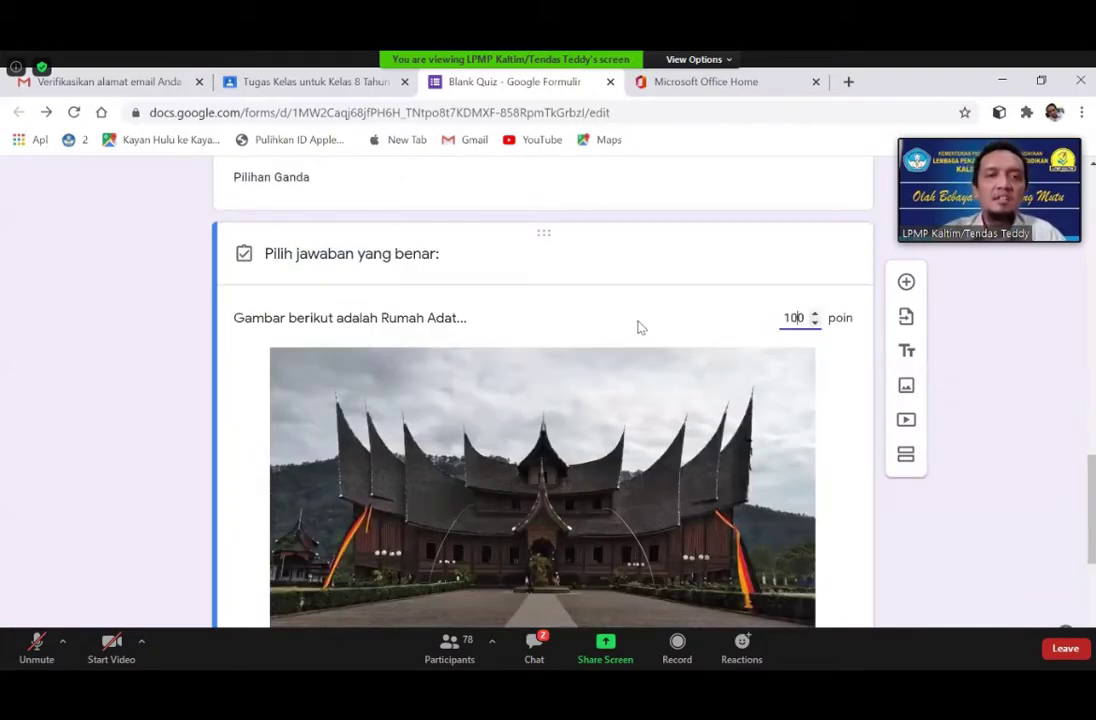
key(Delete)
click(607, 343)
scroll(748, 422, down, 3)
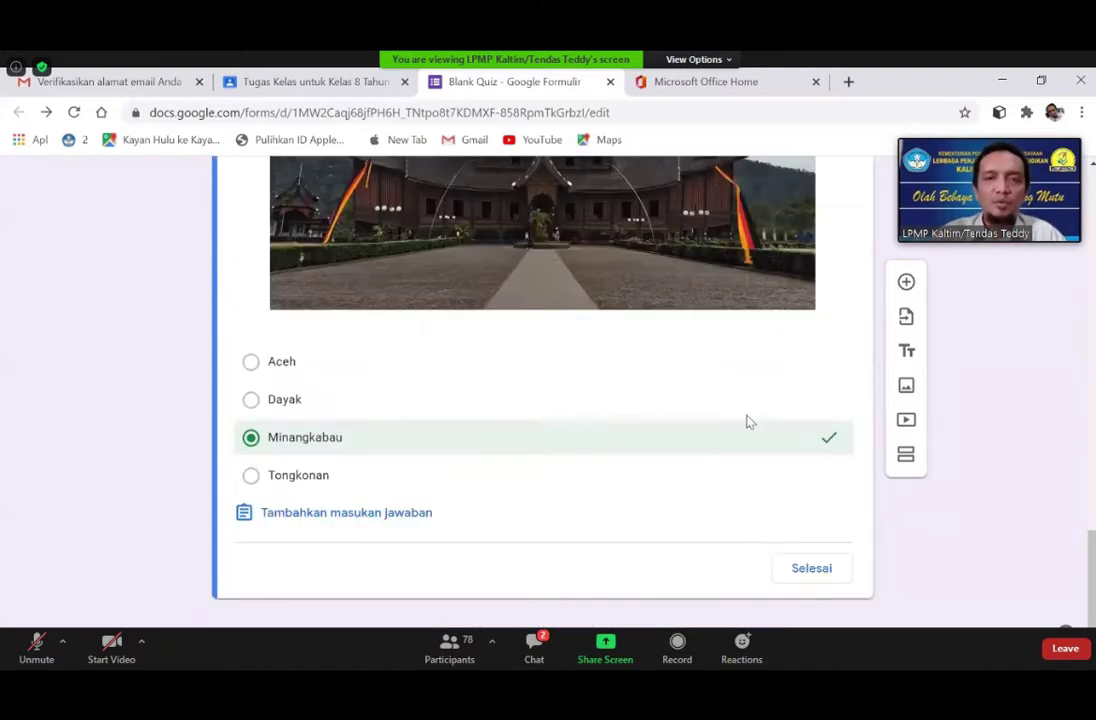
- Finish the answer key and add a new multiple-choice question below the traditional house question
scroll(749, 421, up, 4)
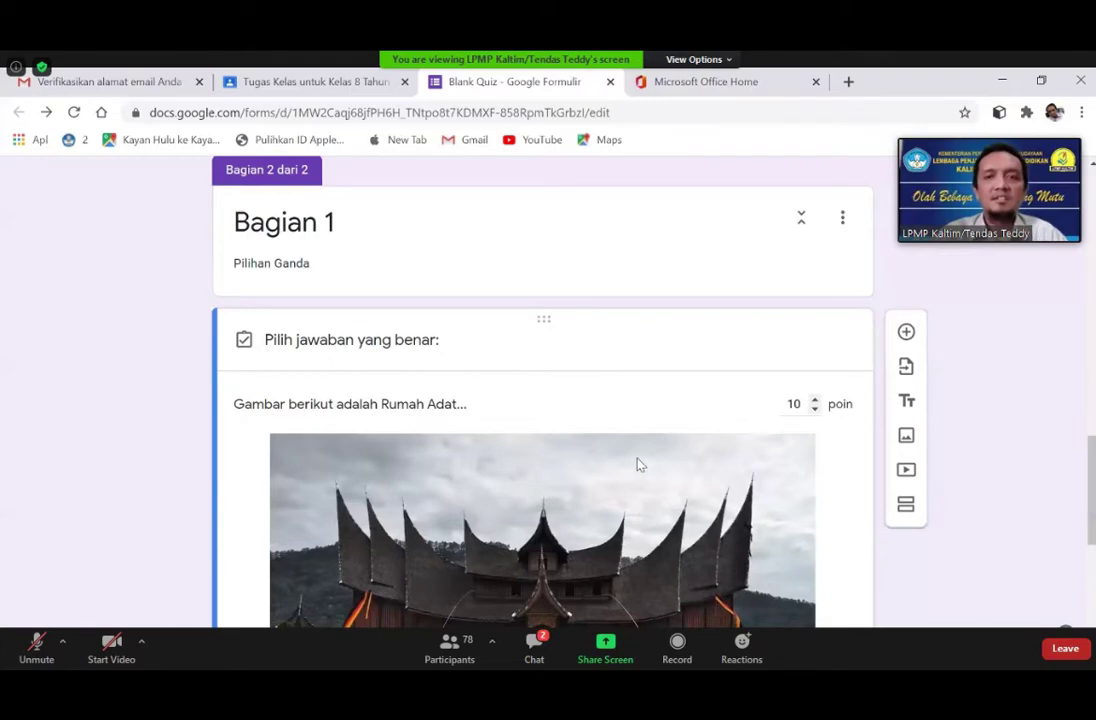
scroll(636, 463, down, 1)
scroll(630, 450, up, 1)
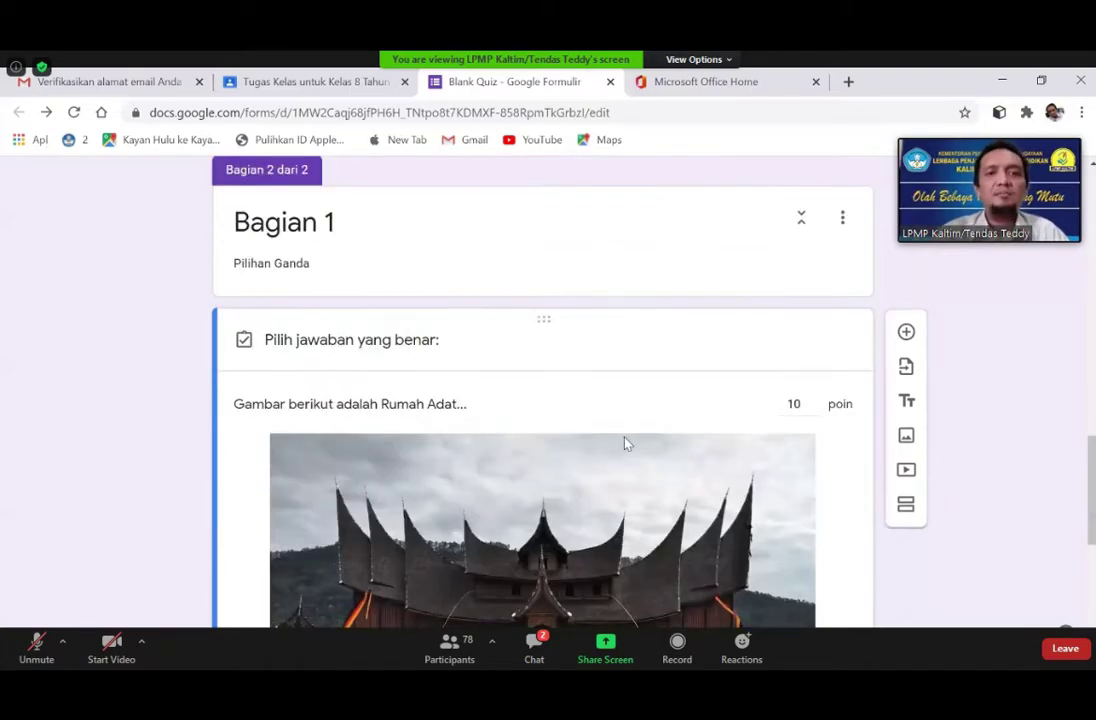
scroll(625, 443, down, 3)
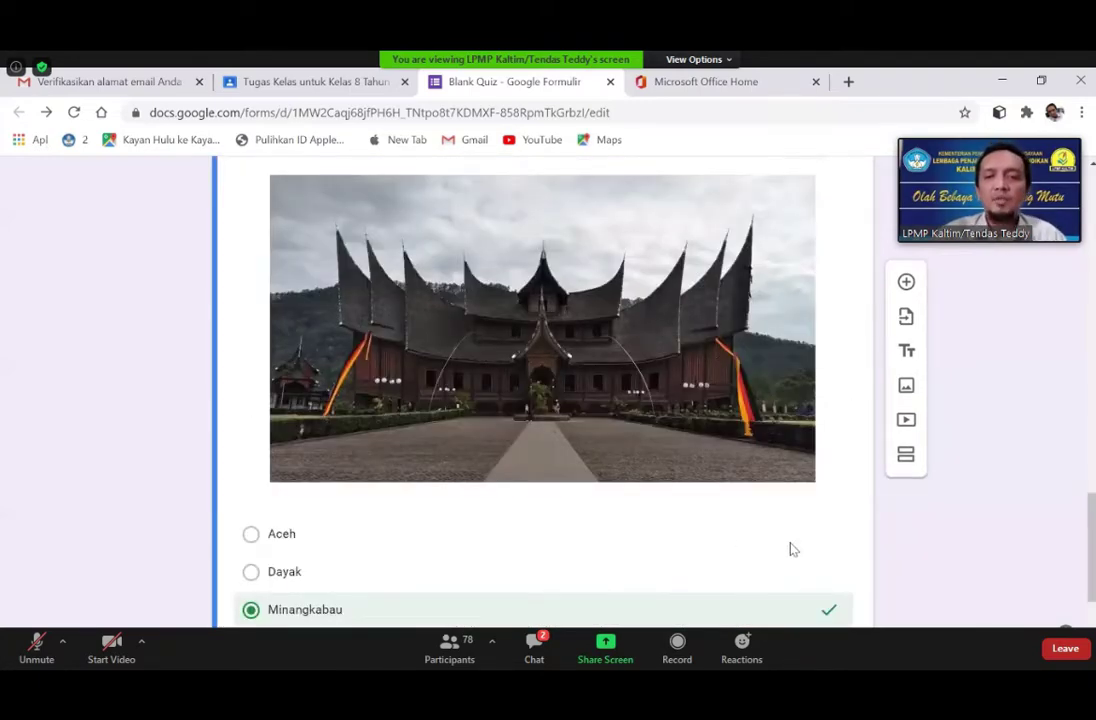
scroll(817, 570, down, 1)
scroll(890, 330, down, 1)
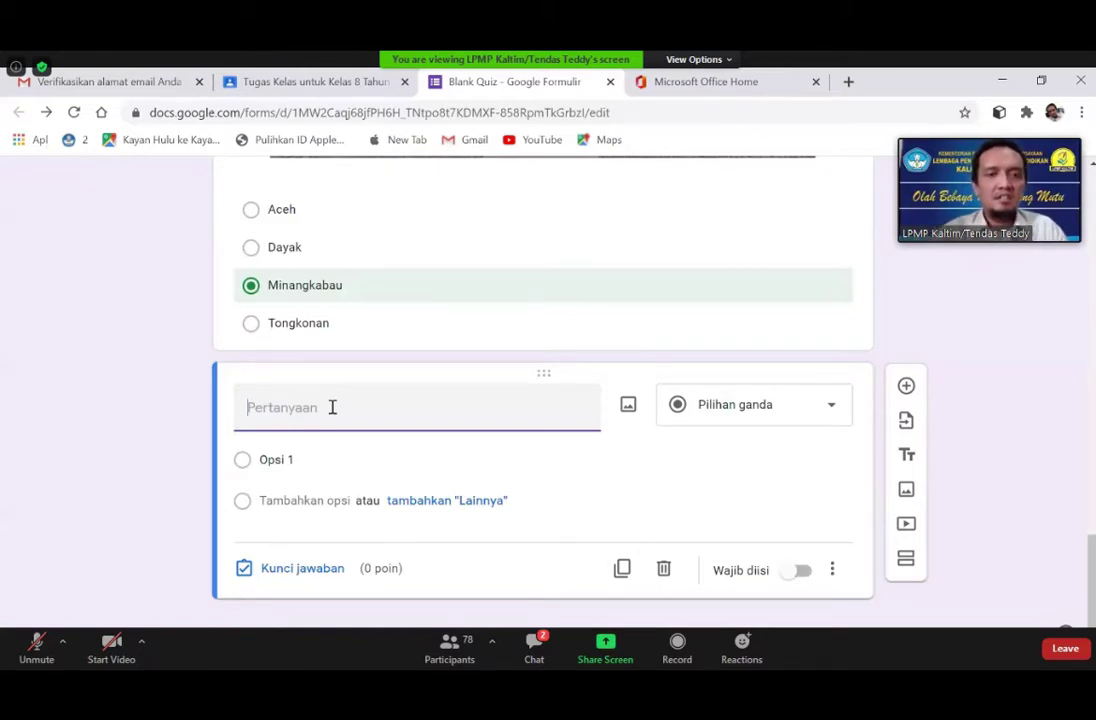
text(Siapakah)
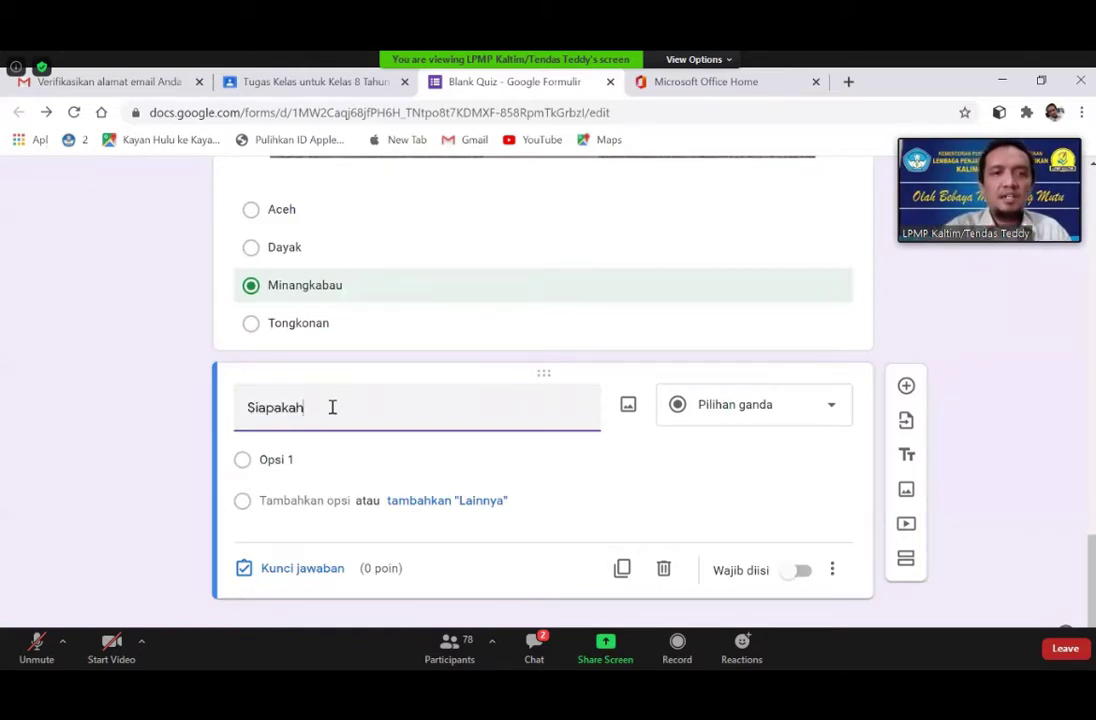
key(BackSpace)
key(BackSpace)
key(BackSpace)
key(BackSpace)
key(BackSpace)
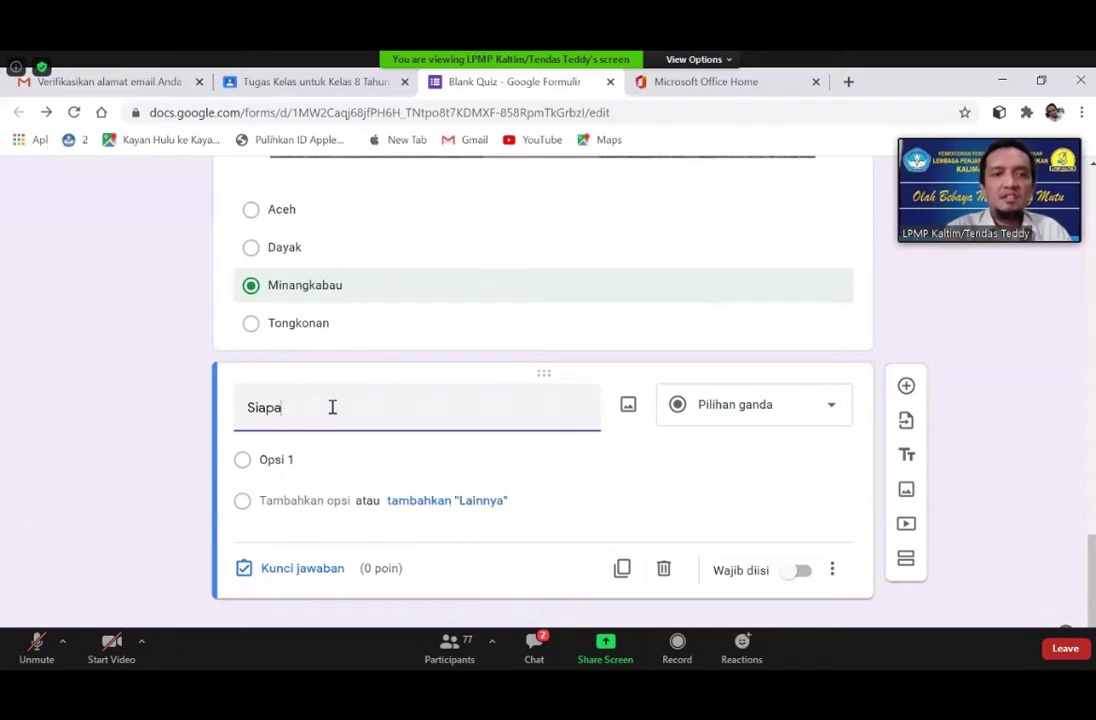
key(BackSpace)
key(BackSpace)
key(BackSpace)
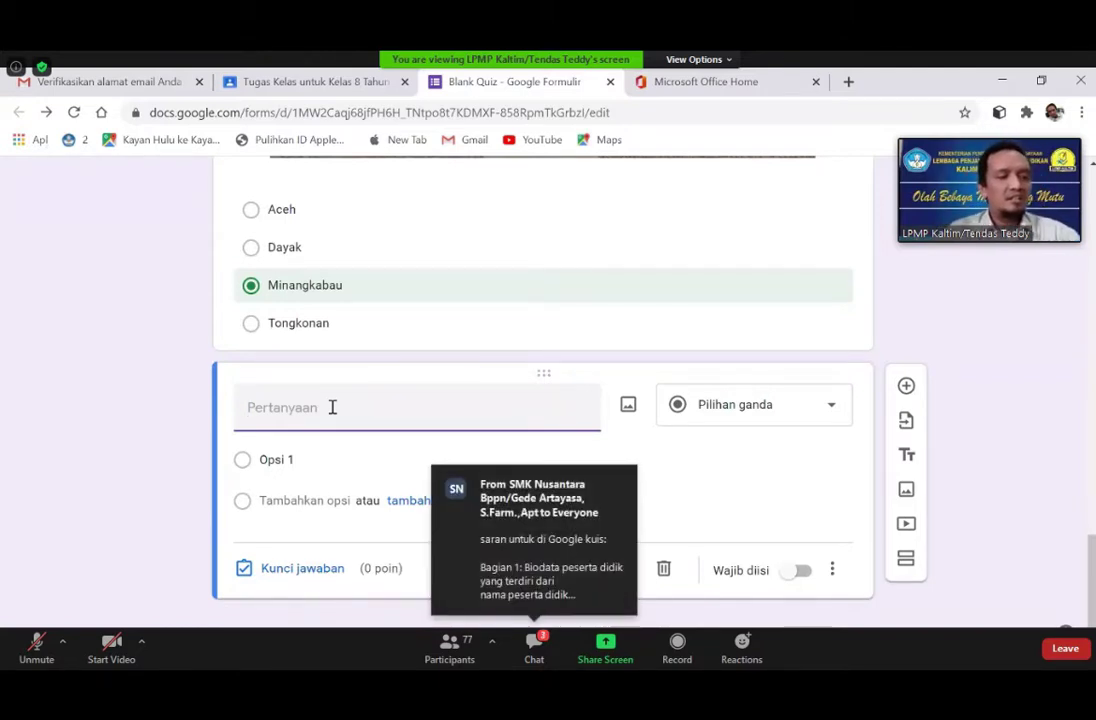
- Enter "Rumah dat Joglo ditunjukkan pada gambar...." as the text of the new multiple-choice question
text(Ru)
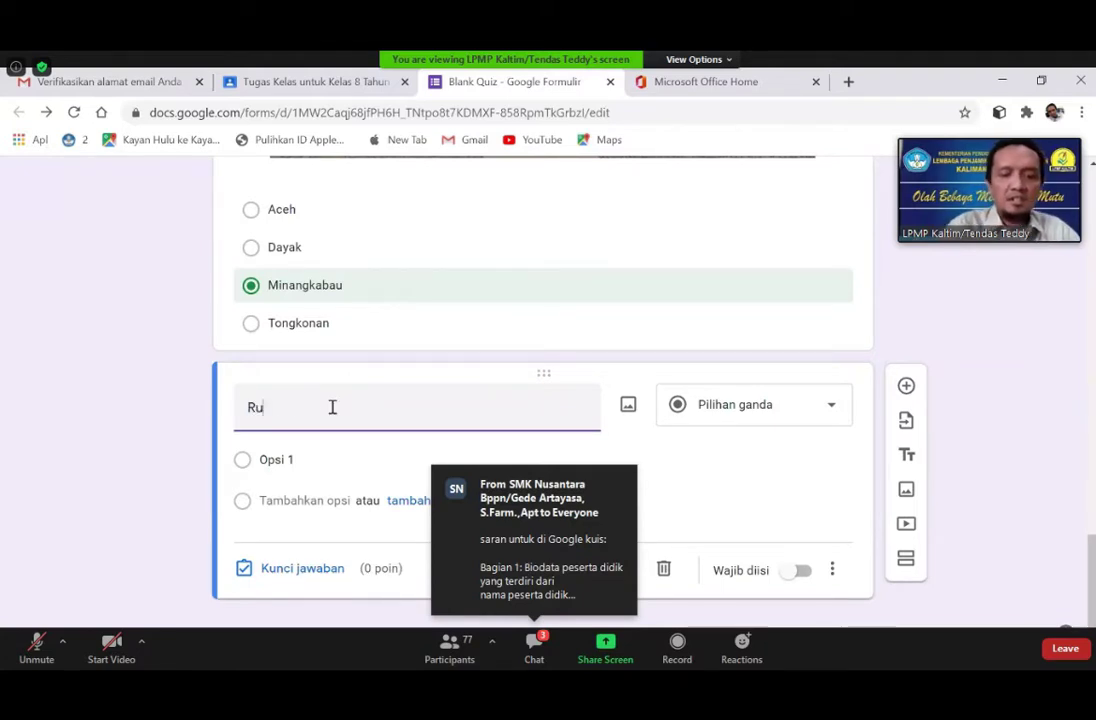
text(mah Adat)
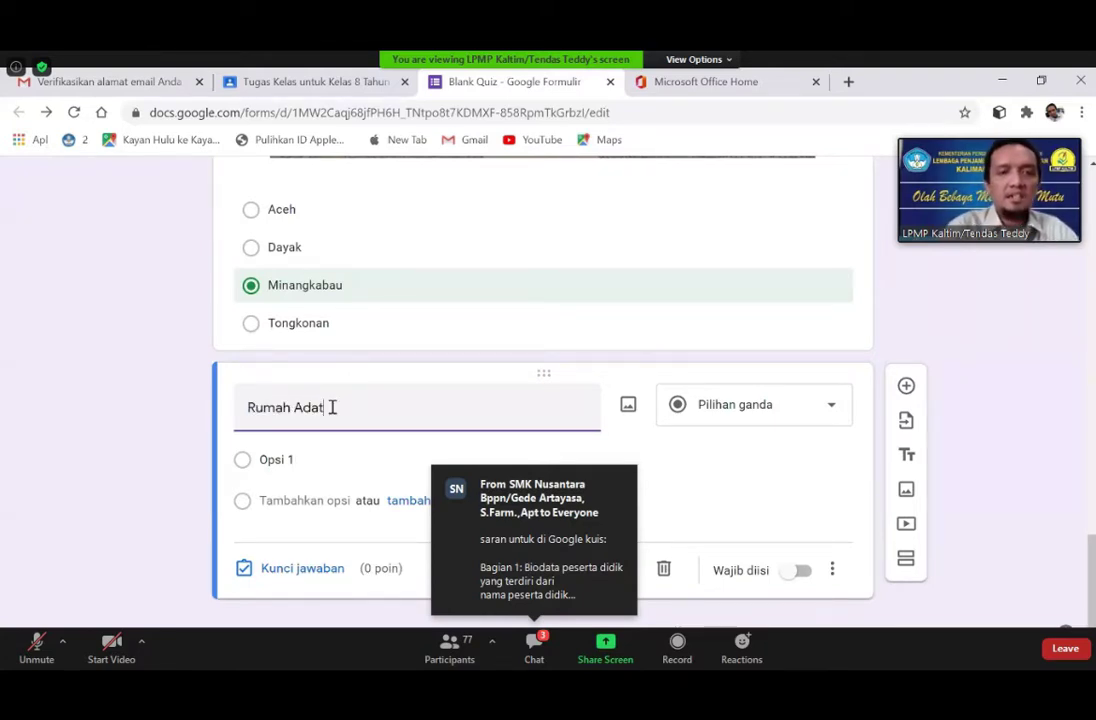
text( To)
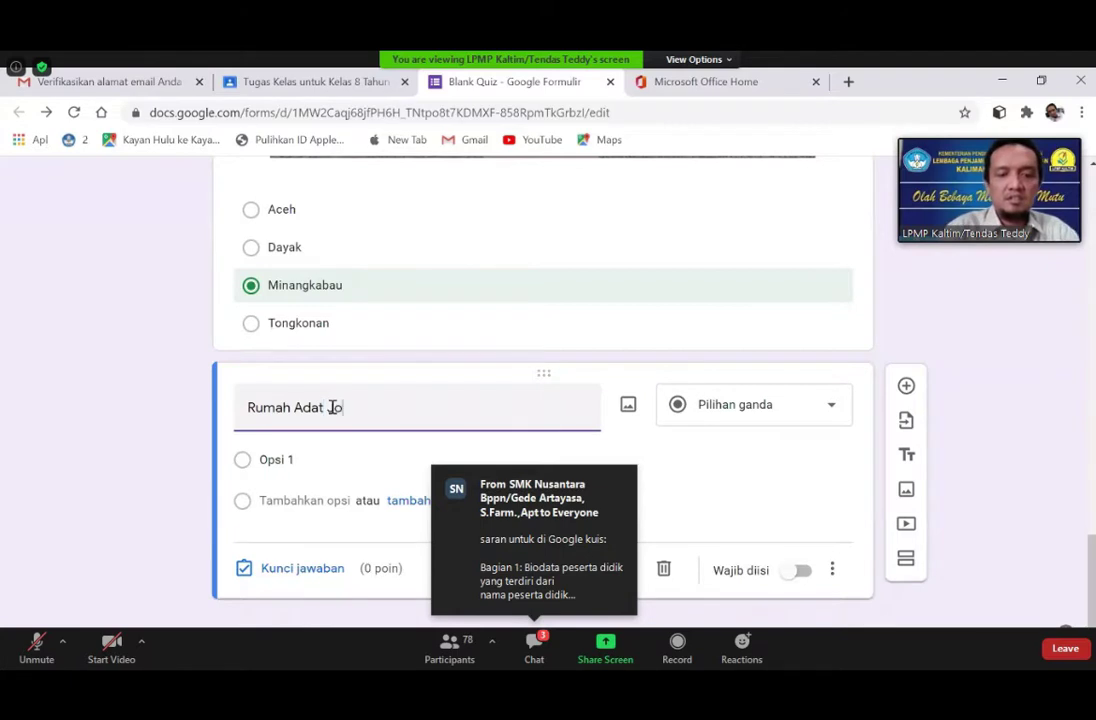
text(glo ditunj)
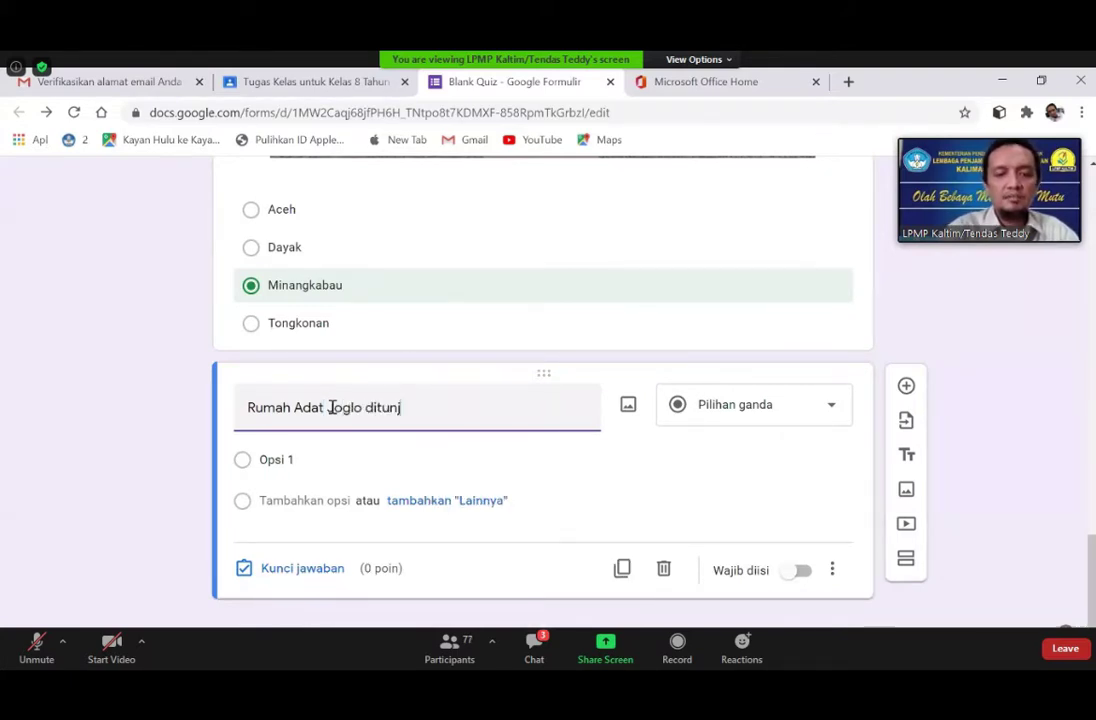
text(ukkan pada gambar)
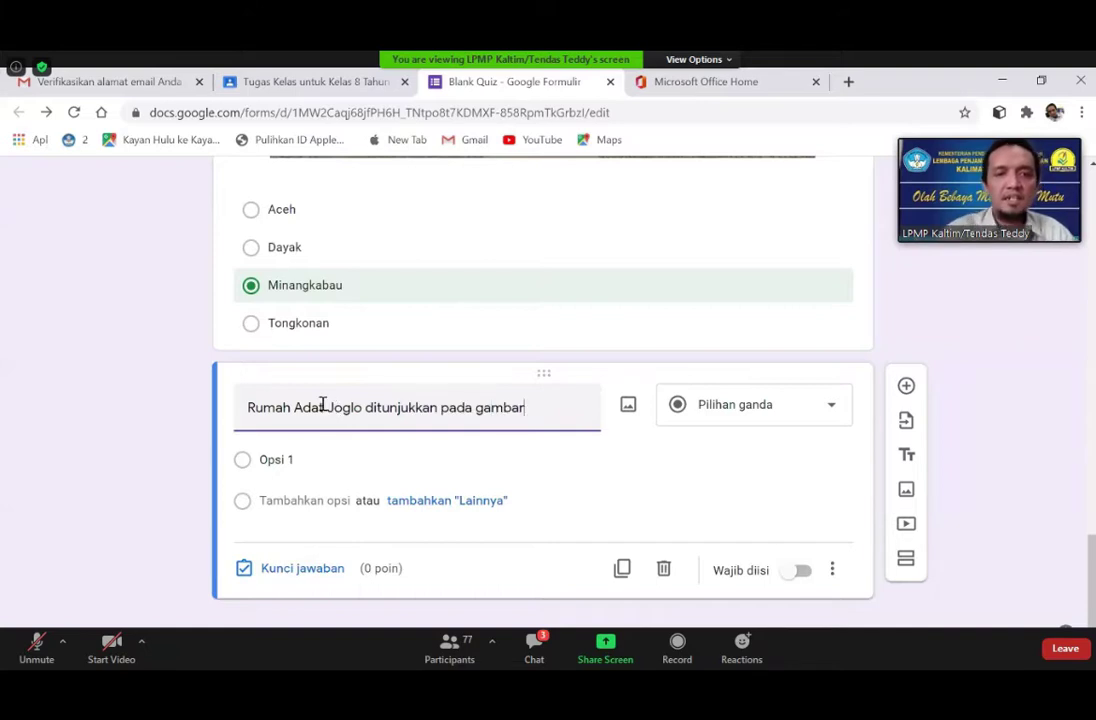
click(306, 400)
key(BackSpace)
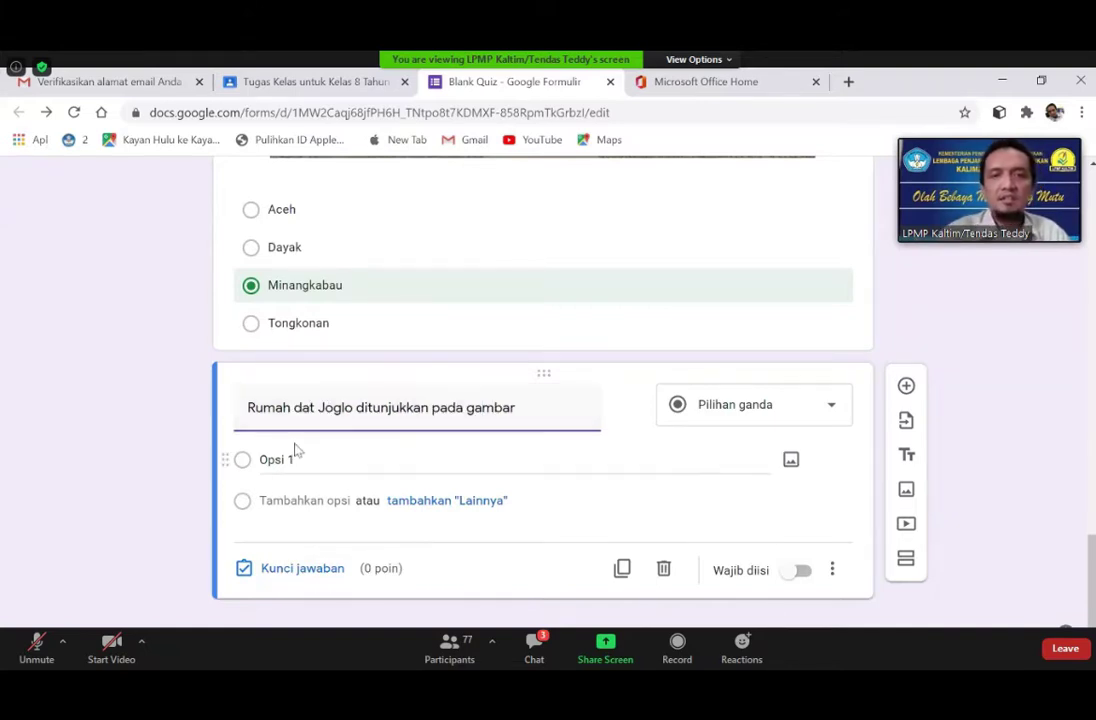
click(530, 414)
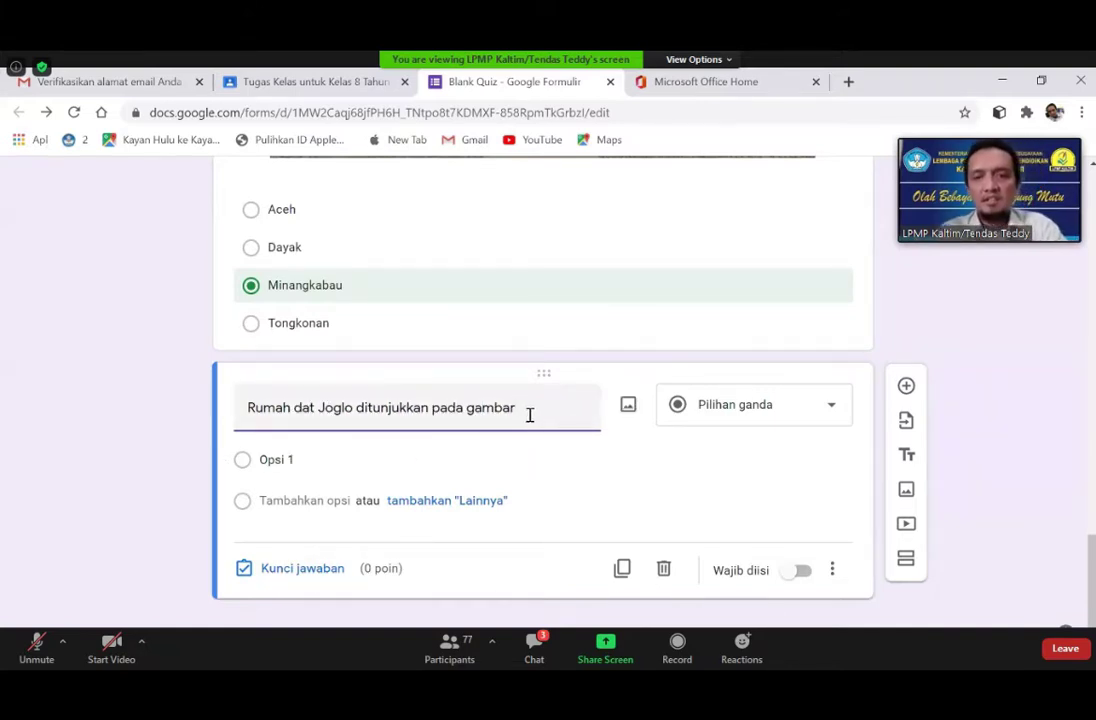
text(..)
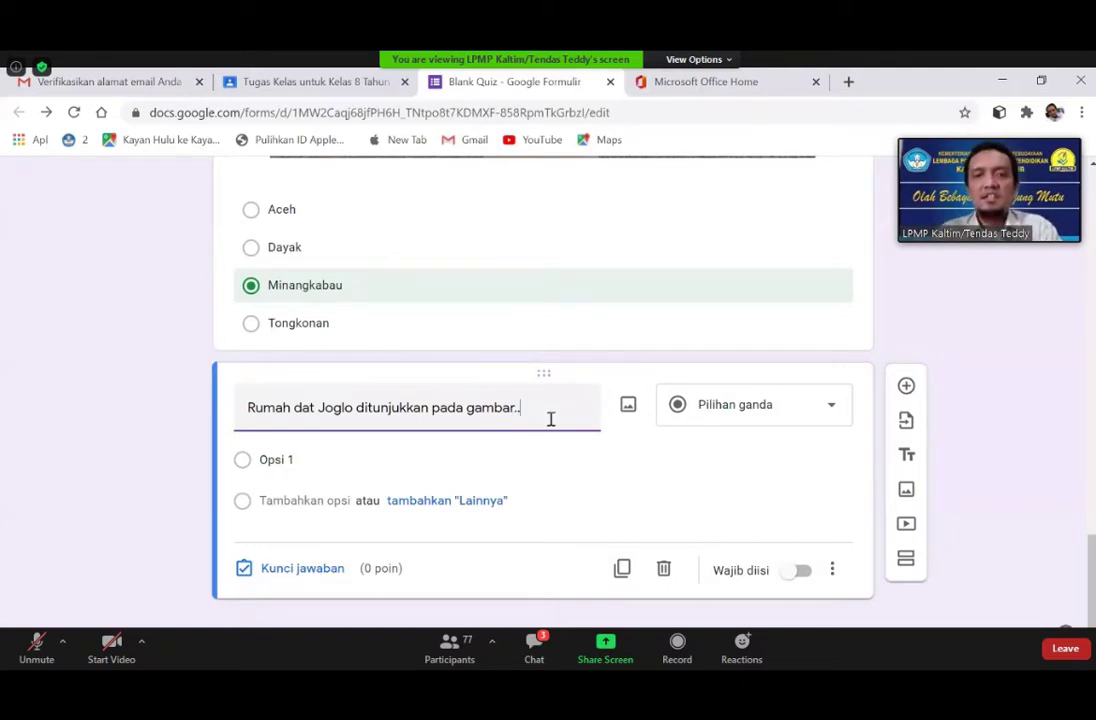
text(..)
- Review the picture and answer options of the previous question for comparison with the new Joglo question
scroll(489, 400, up, 1)
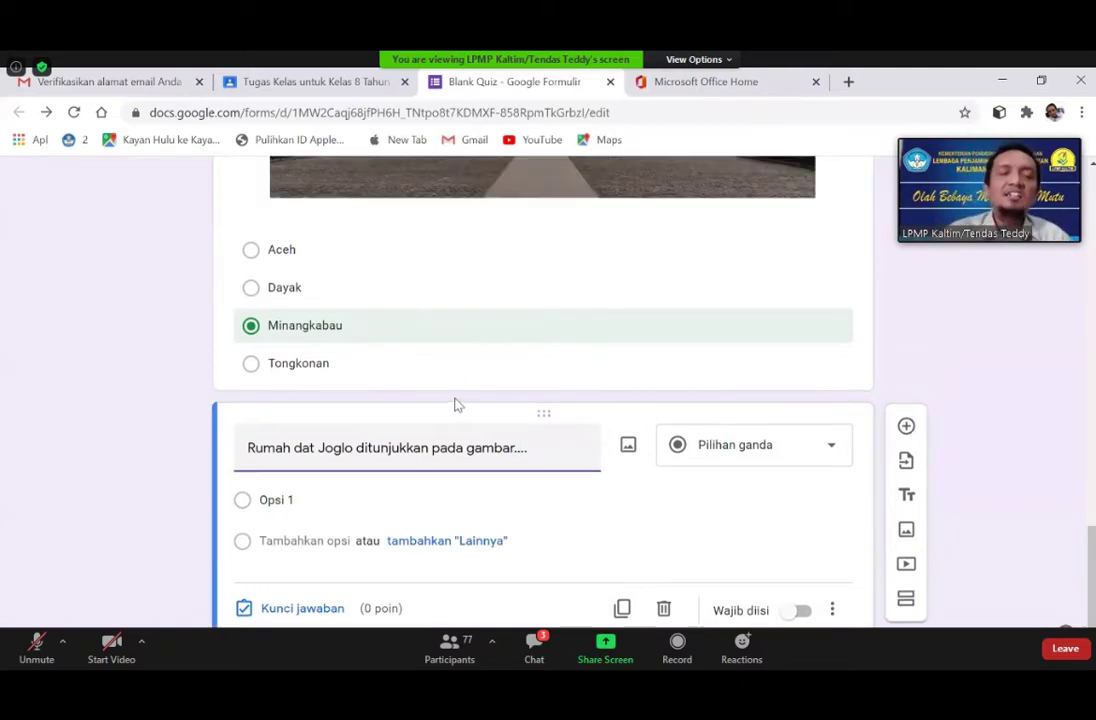
scroll(453, 395, up, 2)
scroll(451, 390, up, 1)
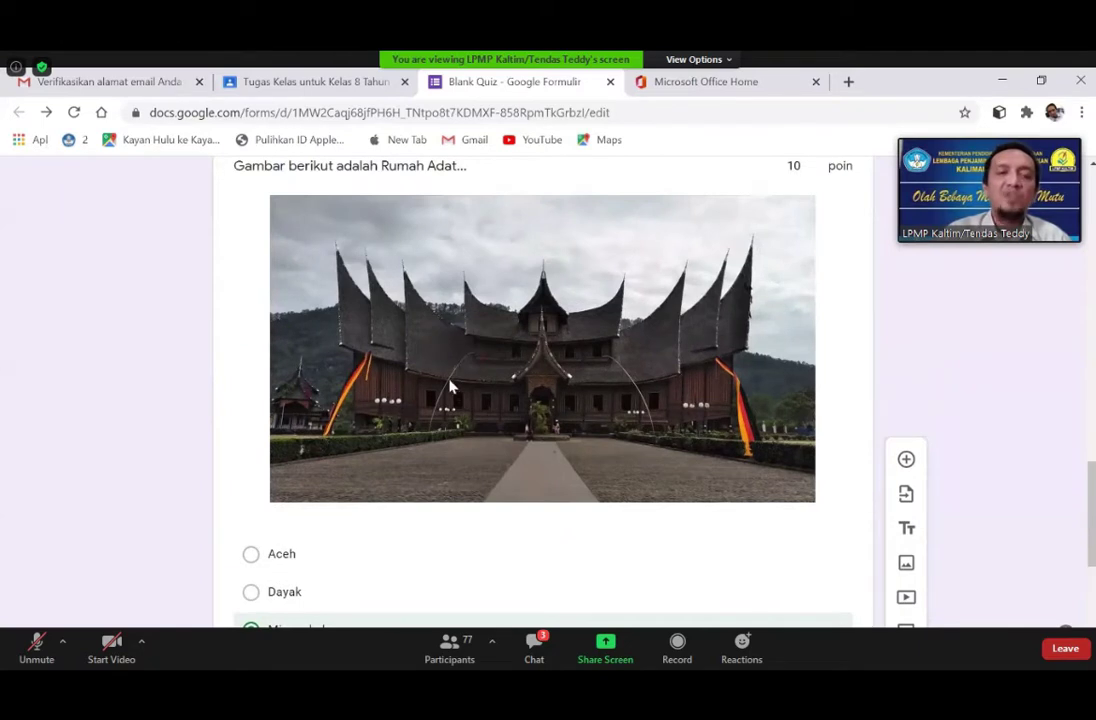
scroll(450, 386, down, 3)
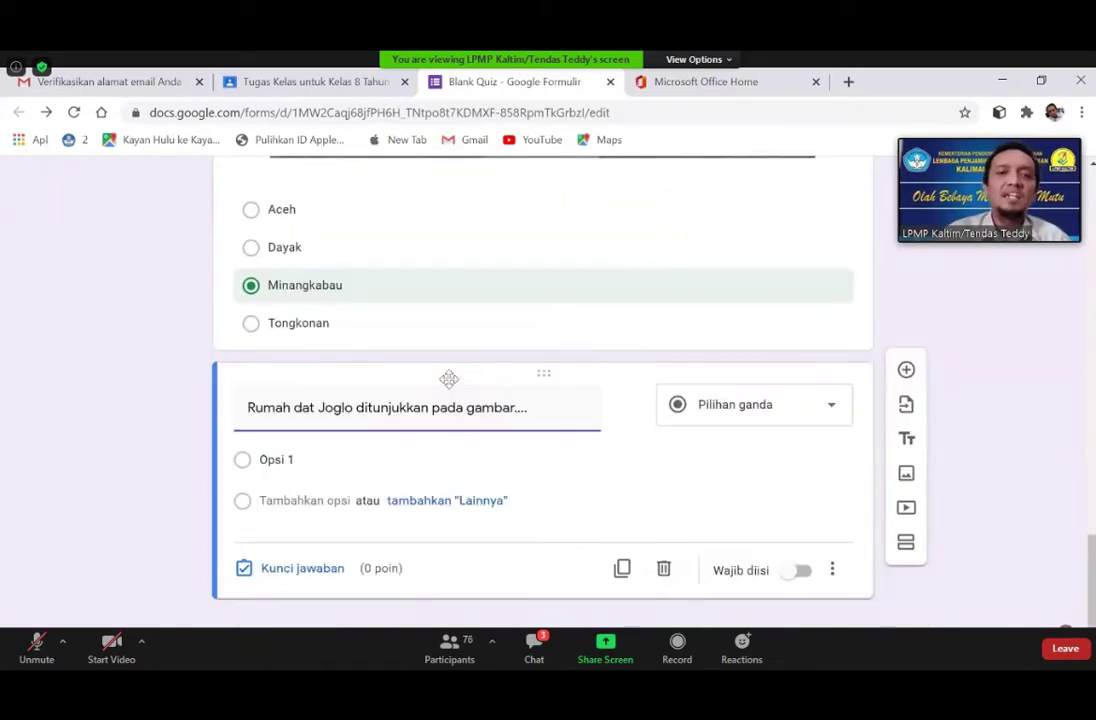
click(316, 460)
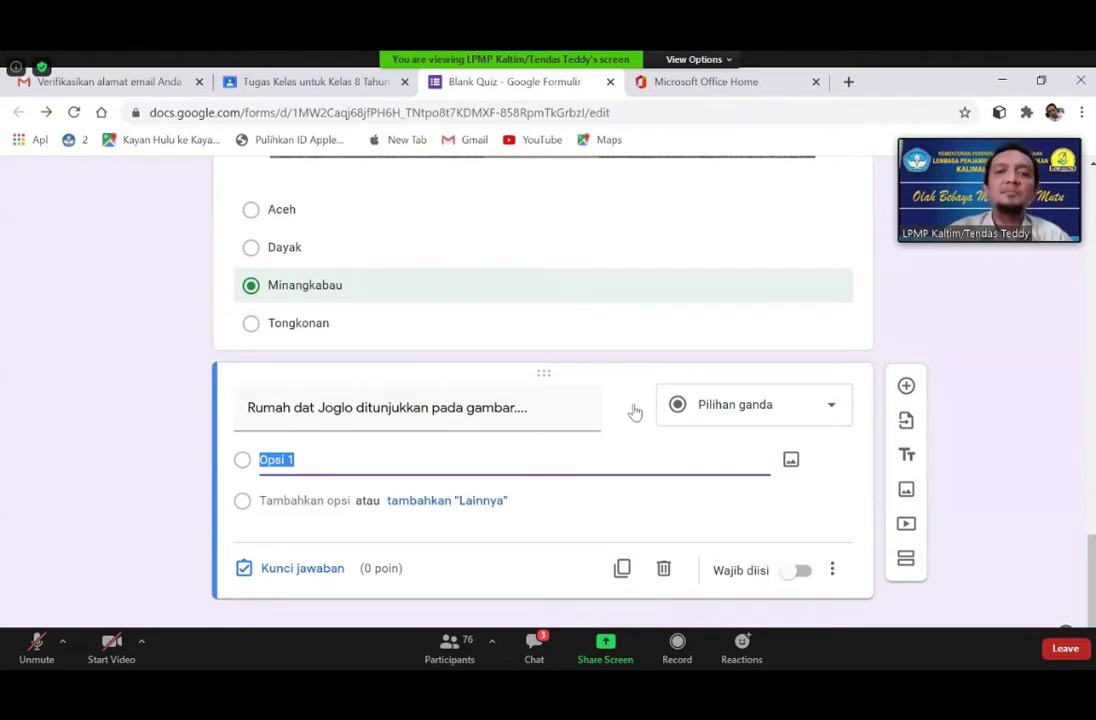
scroll(352, 265, up, 3)
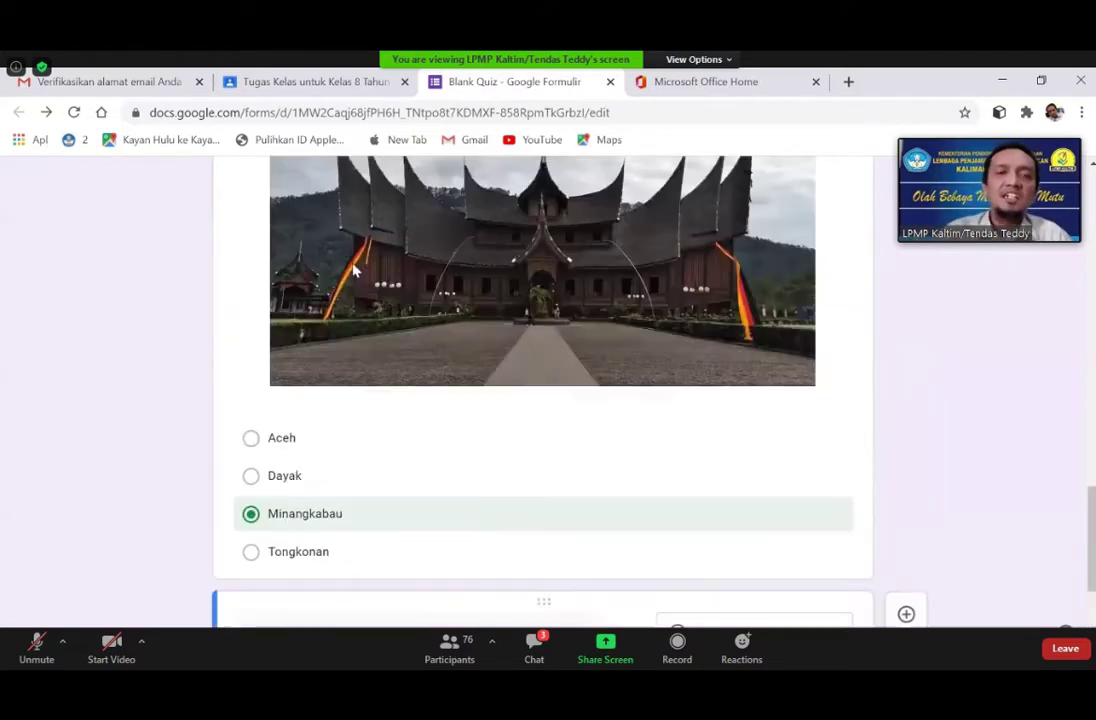
scroll(379, 462, down, 1)
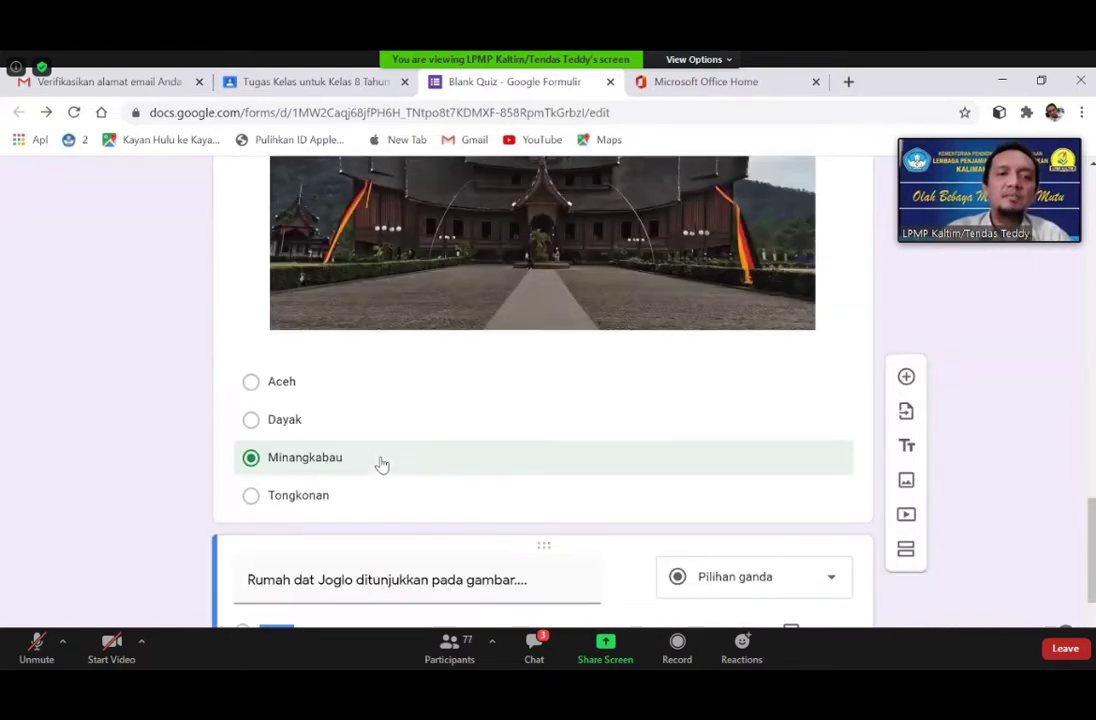
scroll(358, 440, down, 2)
scroll(372, 411, down, 1)
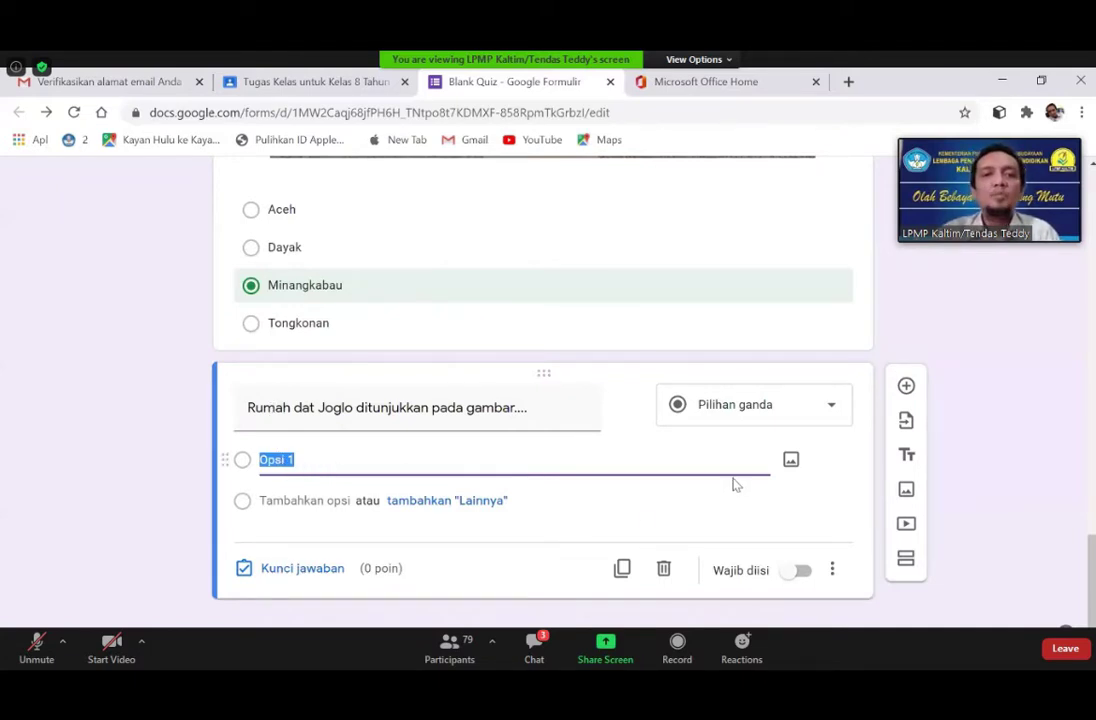
- Find a picture with a Google image search for "rumah lamin" and insert the wooden longhouse picture into the Joglo question's first option
click(790, 459)
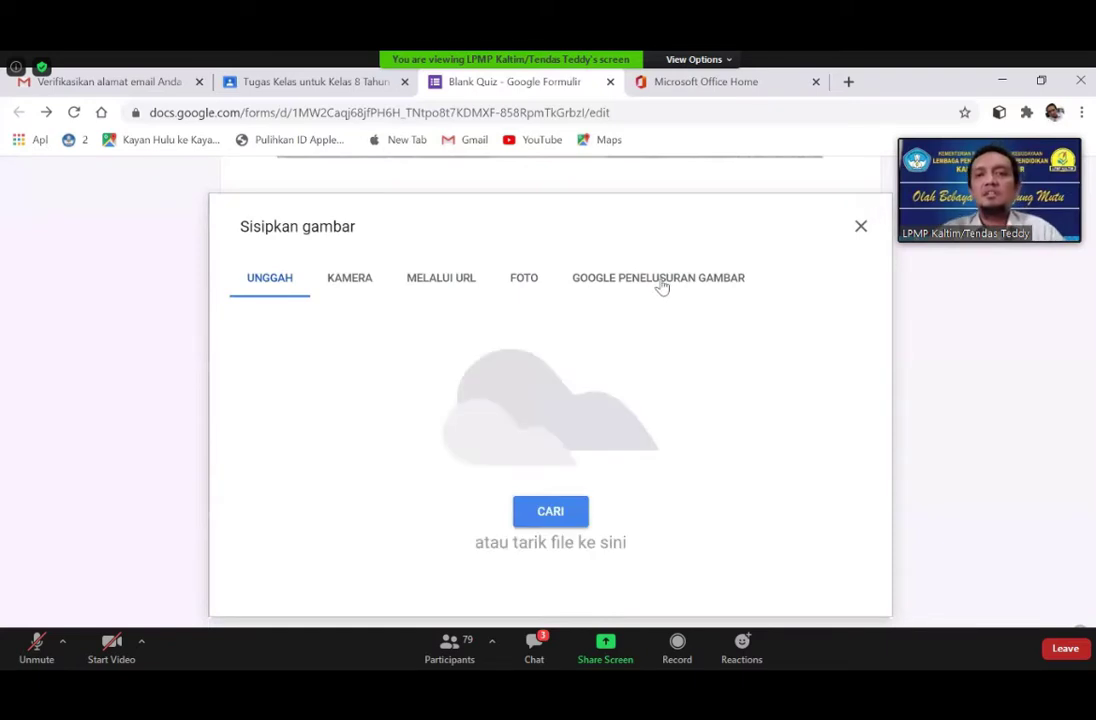
click(657, 282)
click(577, 227)
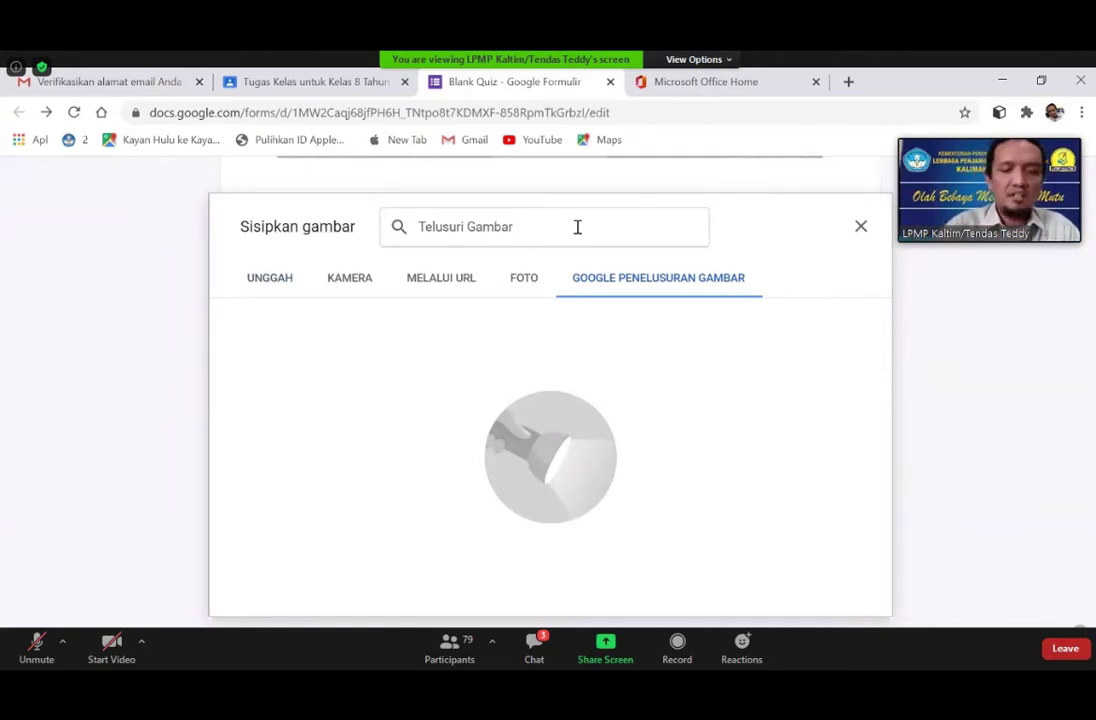
text(ruu)
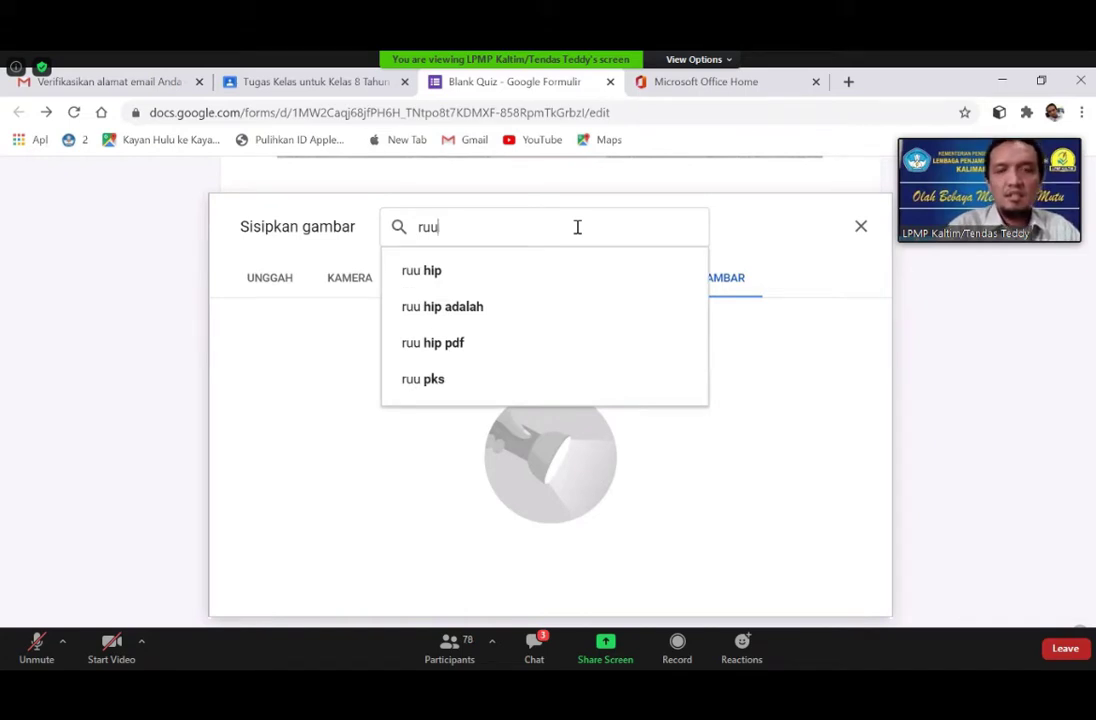
key(BackSpace)
text(mah lamin)
key(Return)
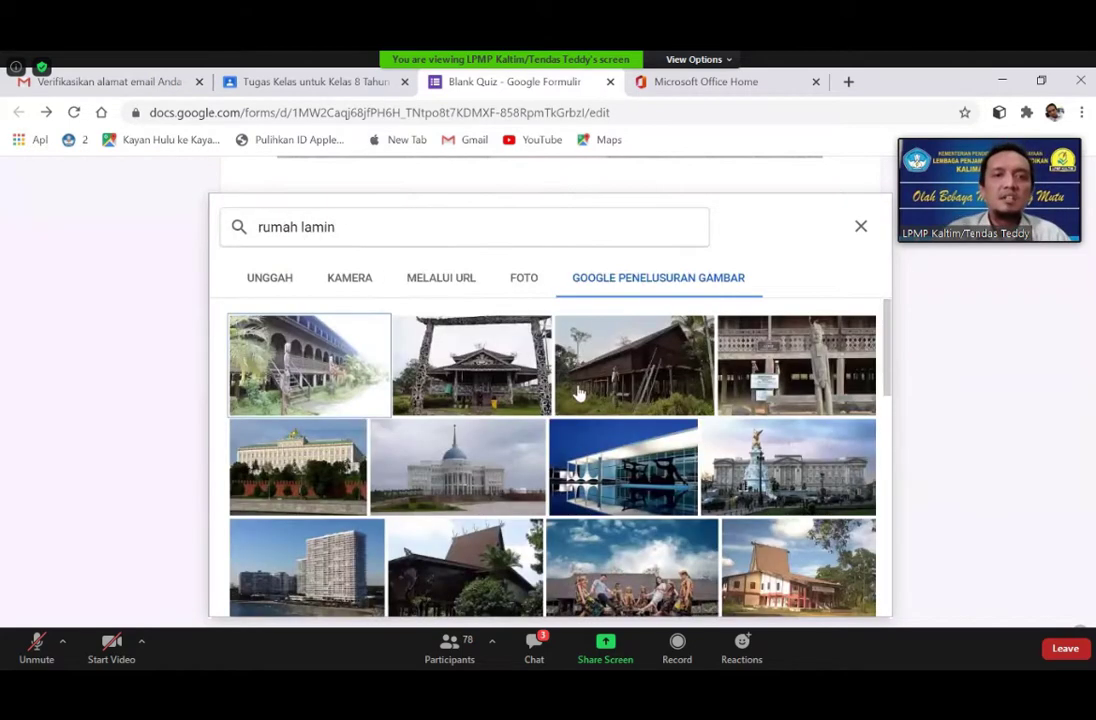
click(313, 377)
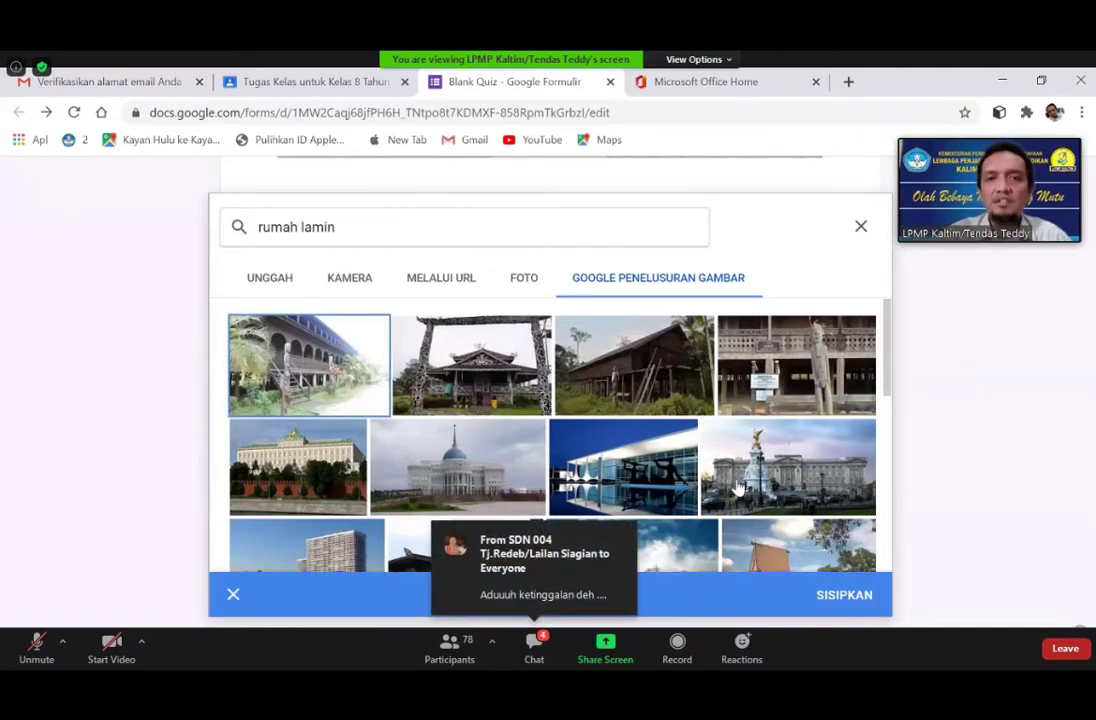
click(843, 594)
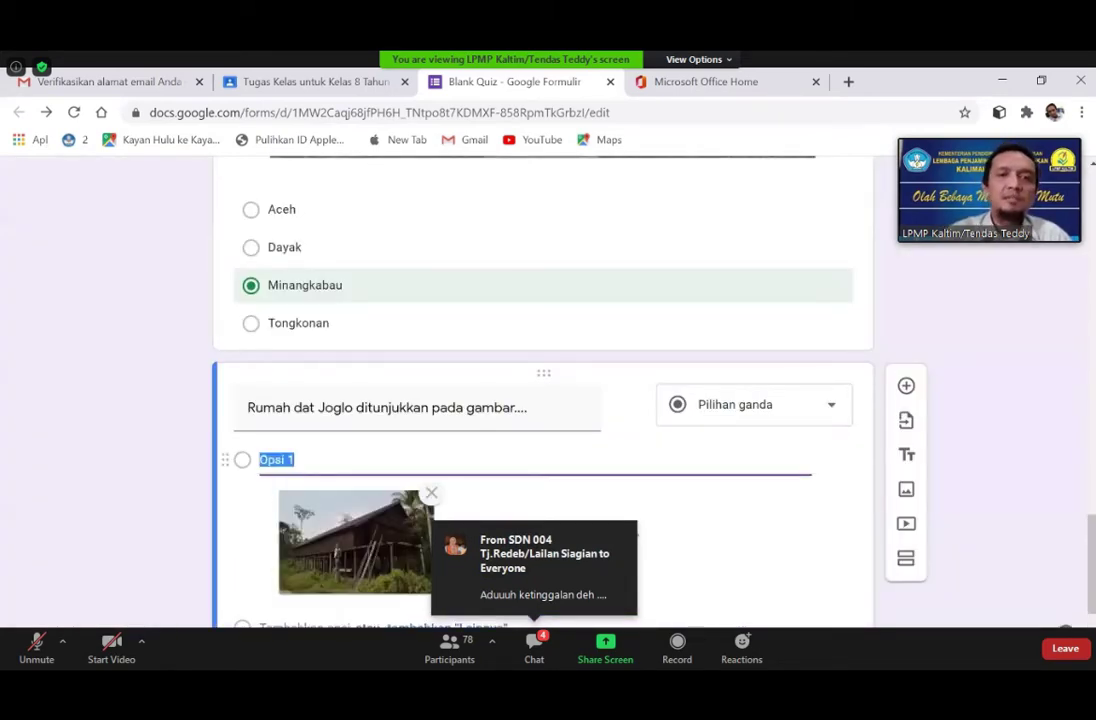
- Add a second option and insert the tiered-roof pavilion picture from a Google image search for "joglo"
scroll(355, 568, down, 1)
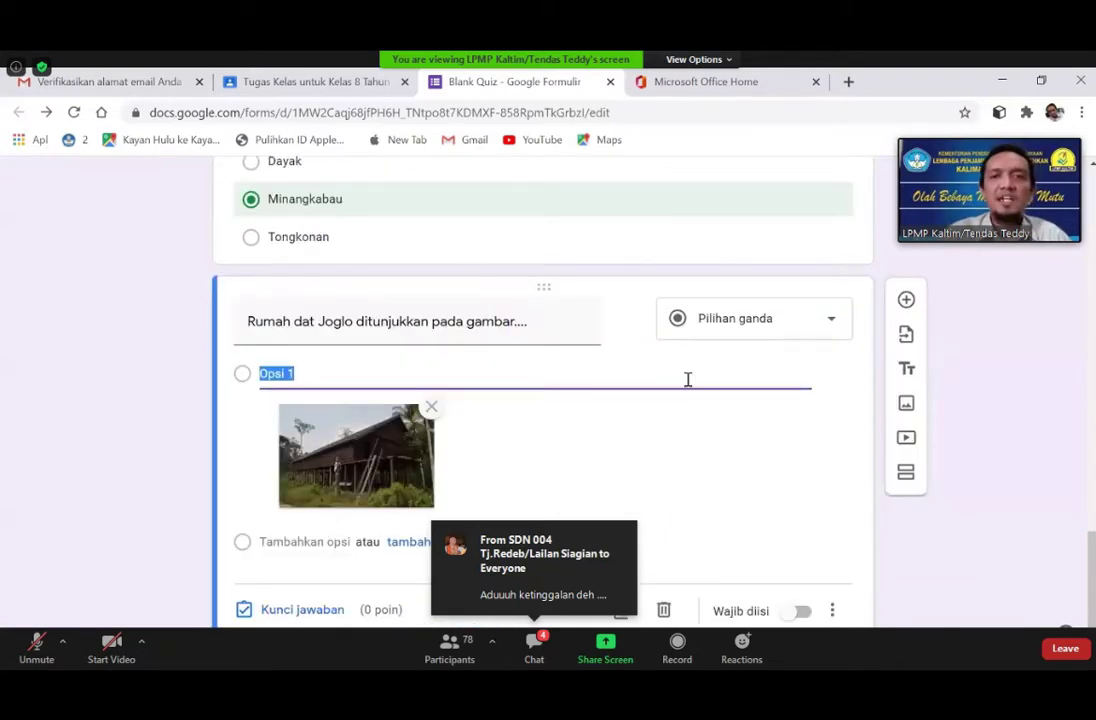
key(Return)
click(790, 542)
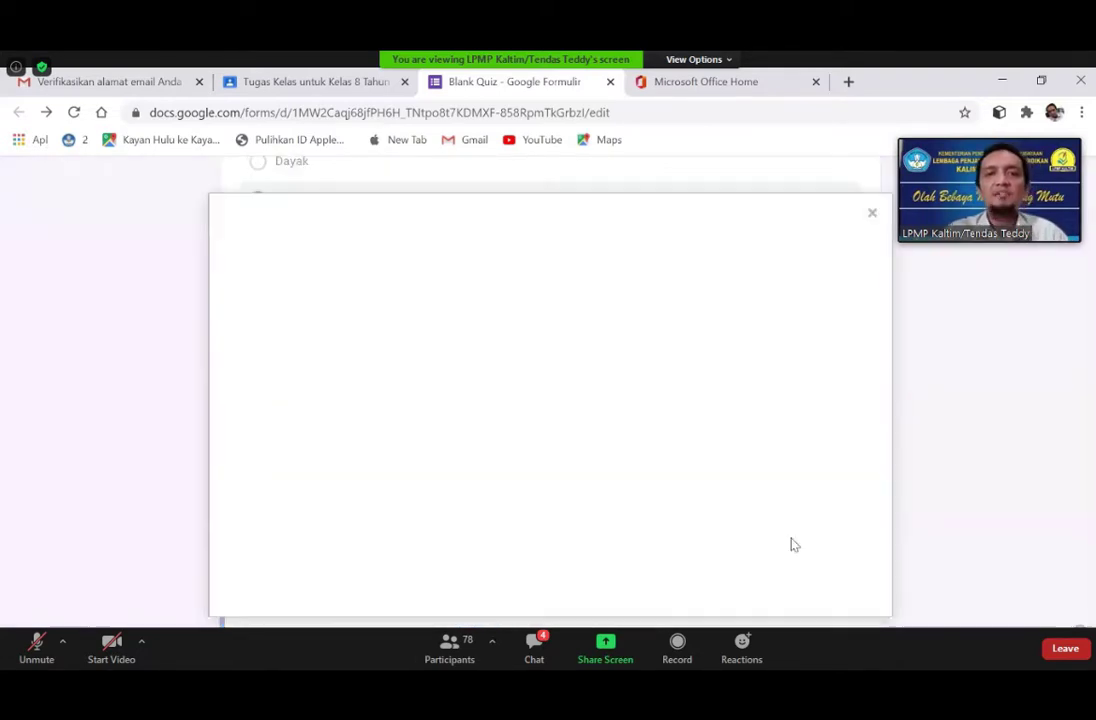
click(675, 280)
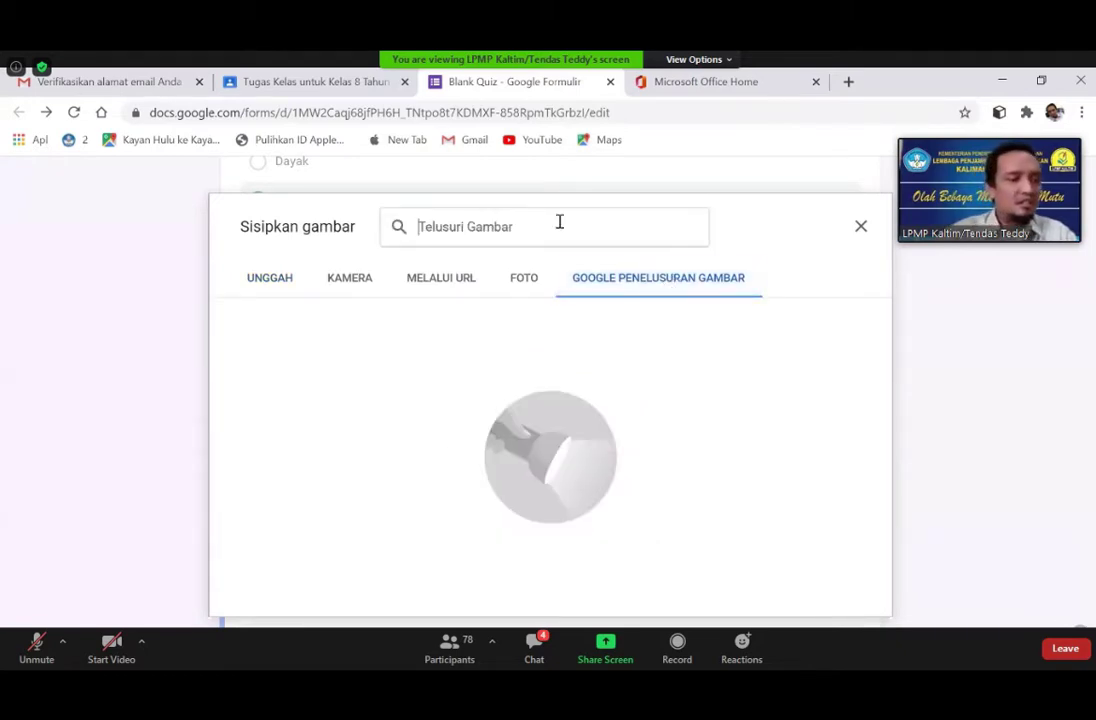
text(jog)
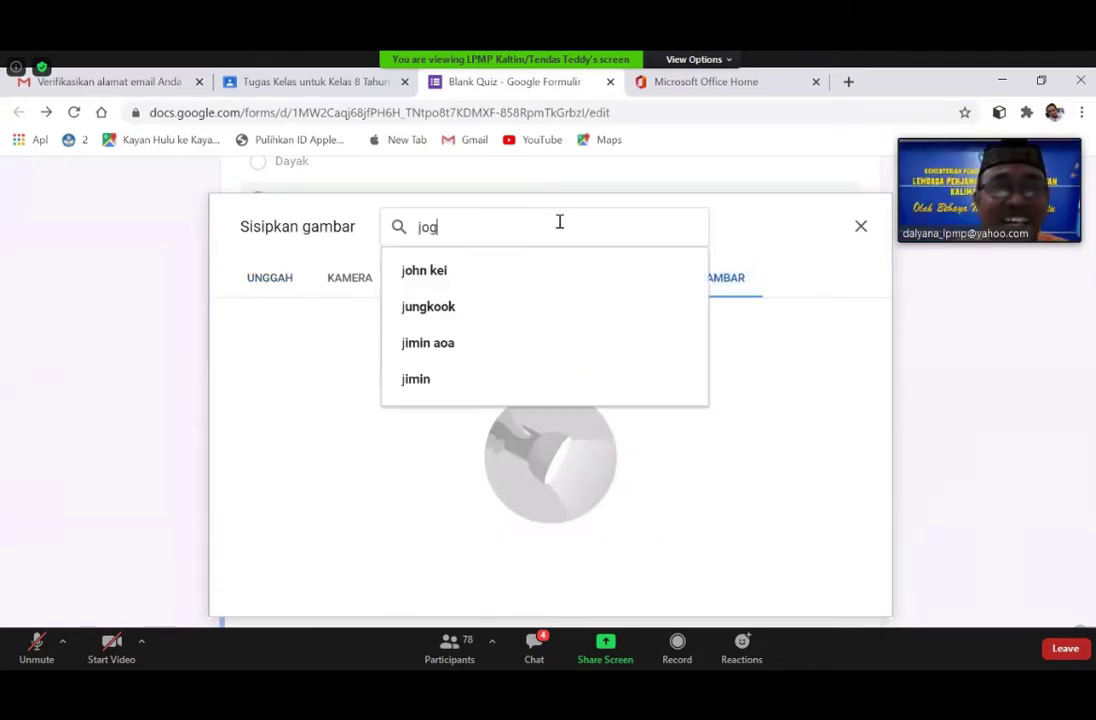
text(lo)
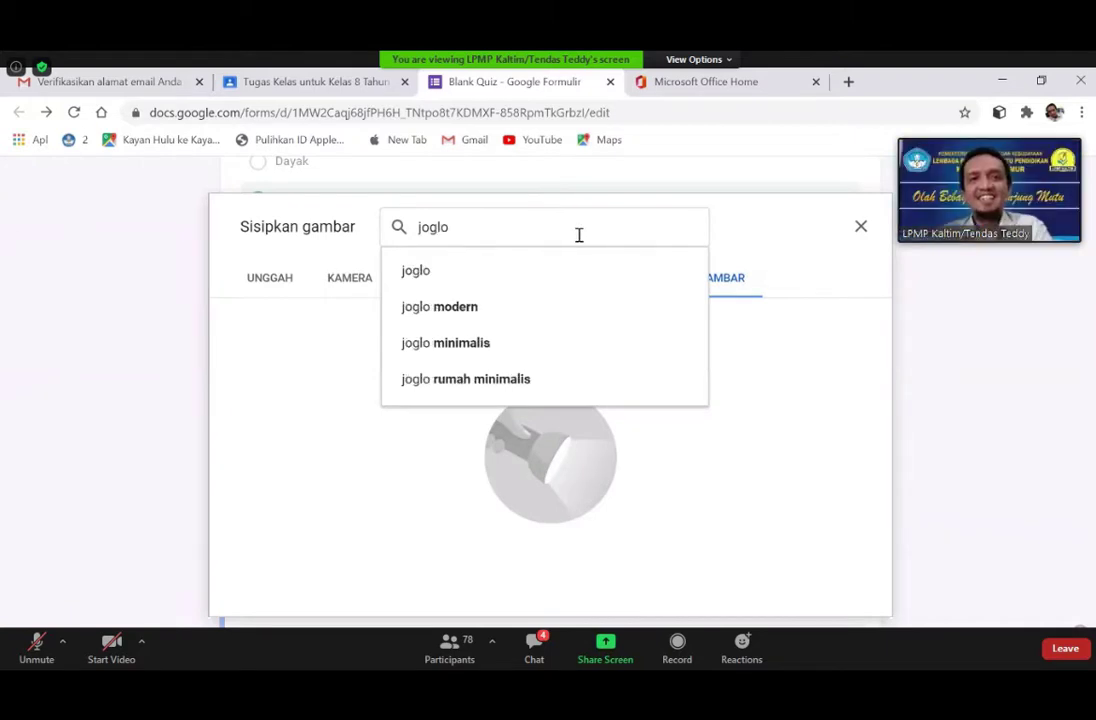
key(Return)
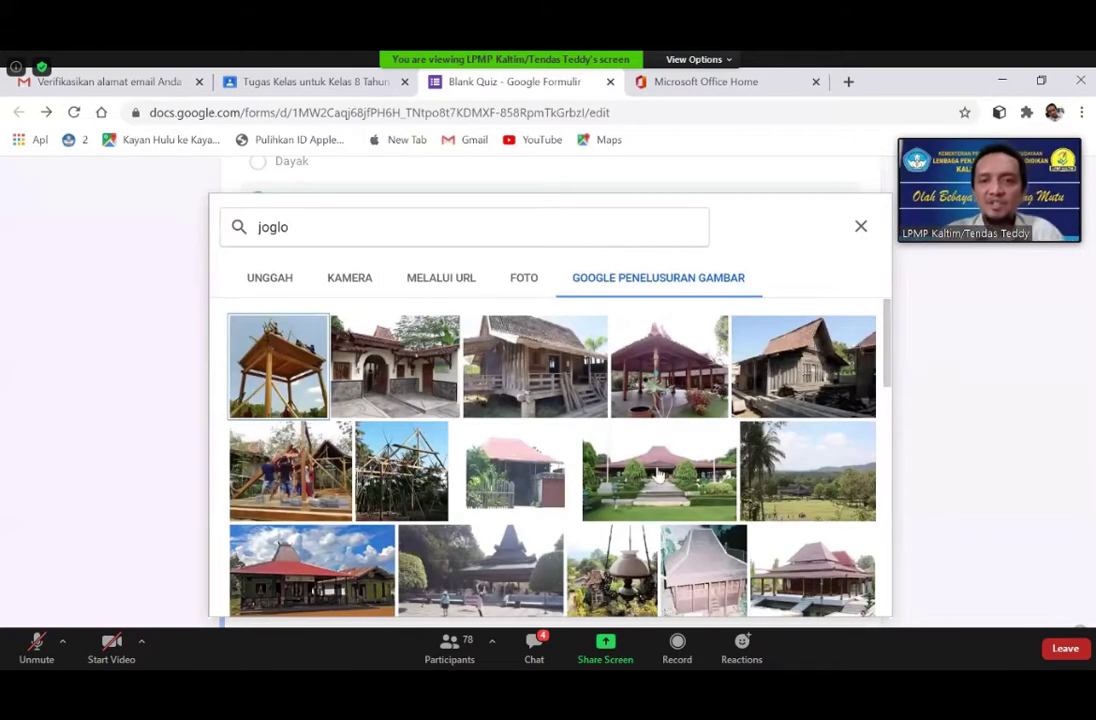
click(813, 597)
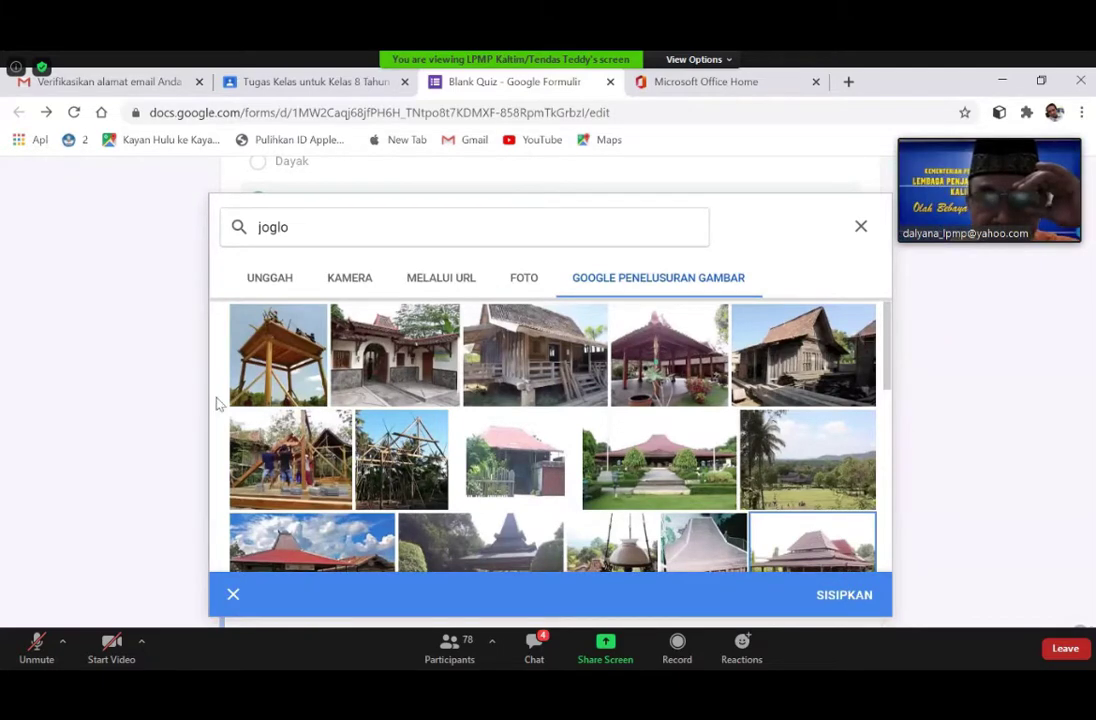
key(Escape)
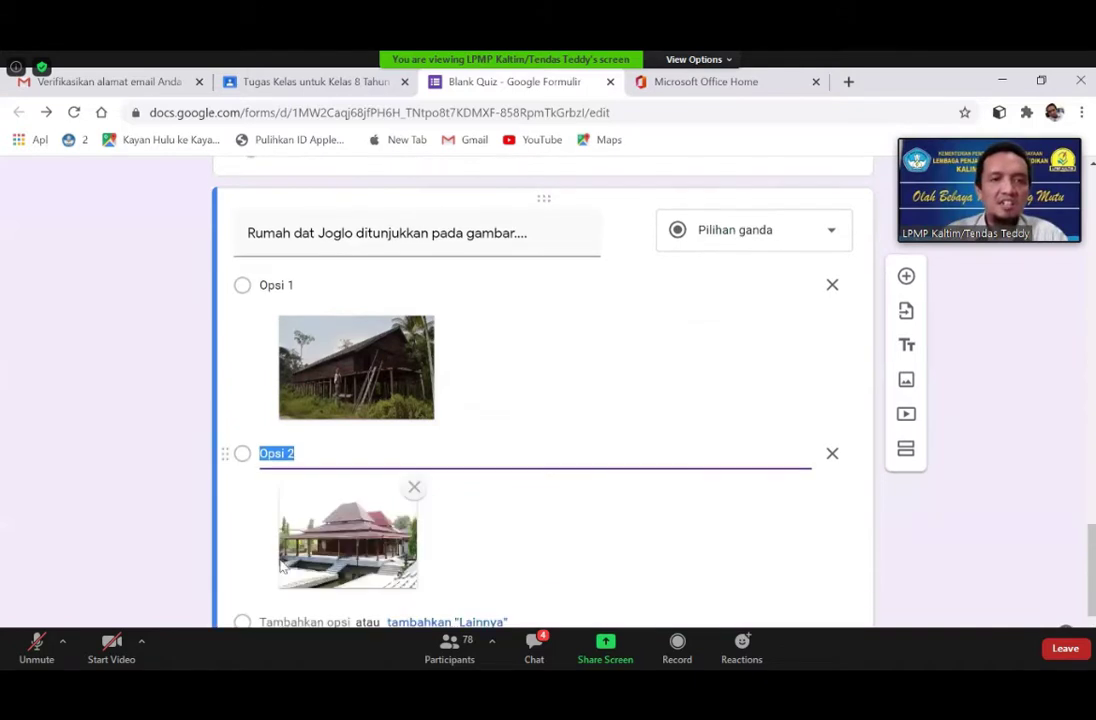
- Add a third option to the Joglo question and open the Google image search for its picture
scroll(522, 506, down, 2)
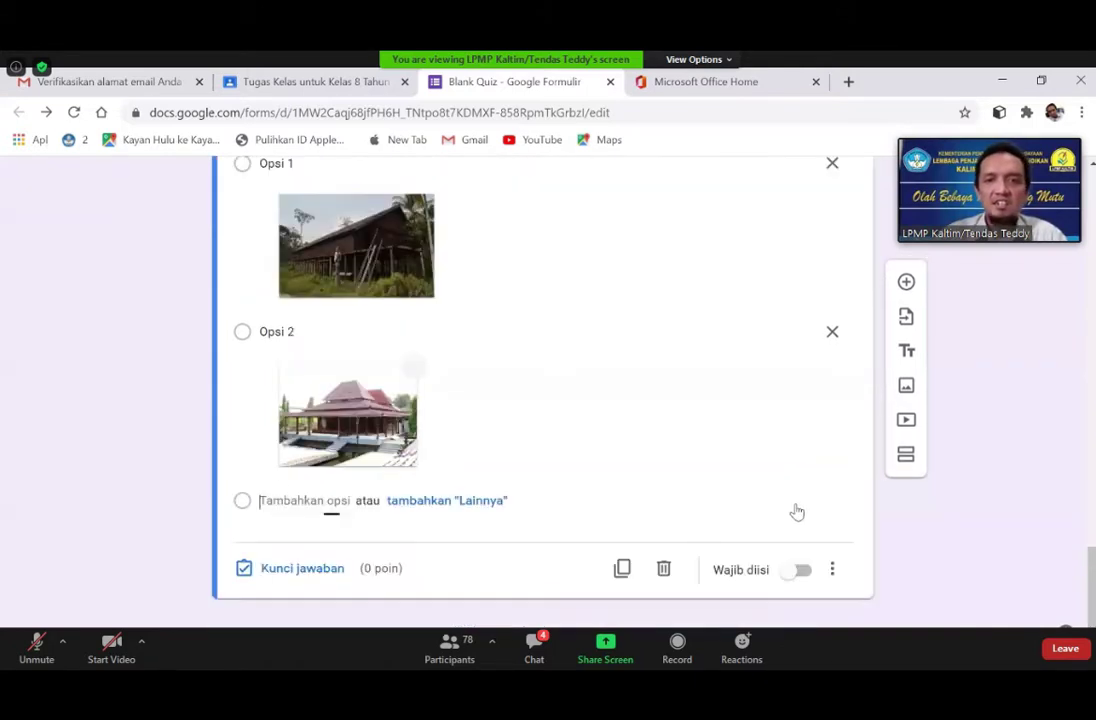
click(793, 505)
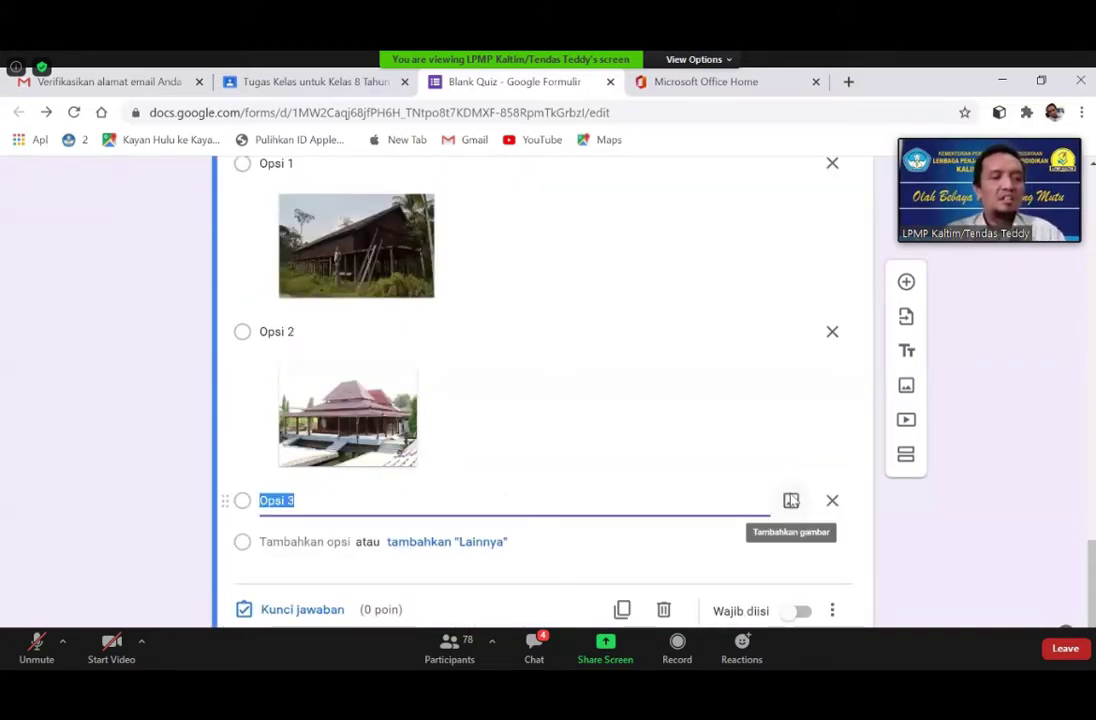
click(791, 500)
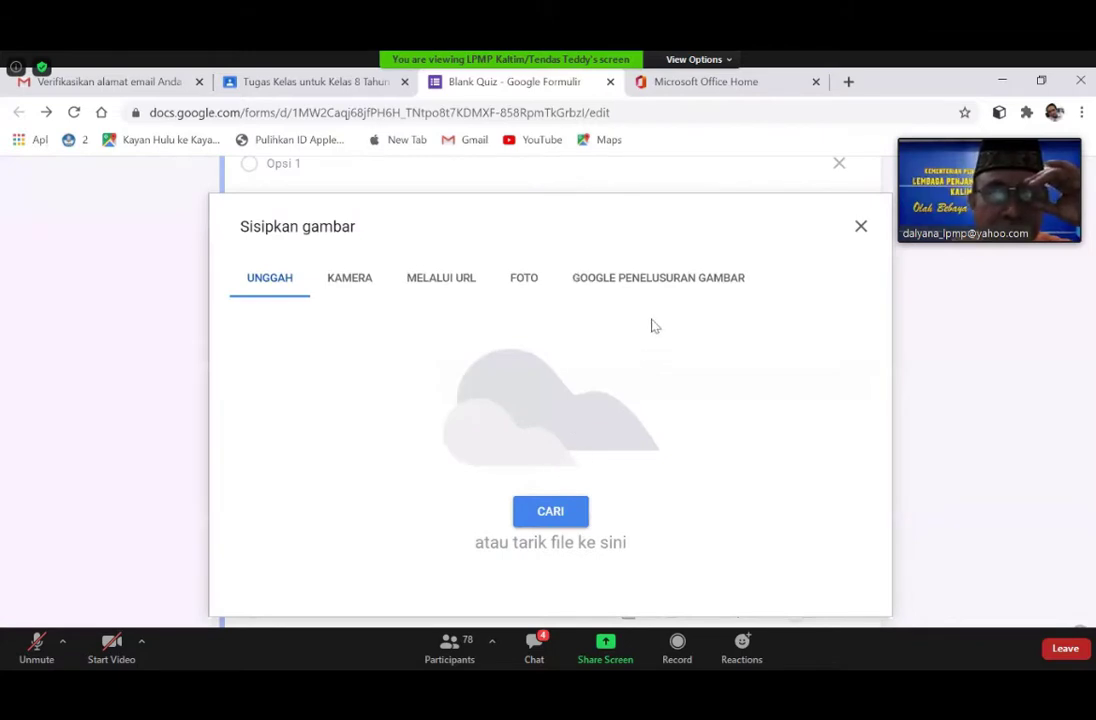
click(636, 284)
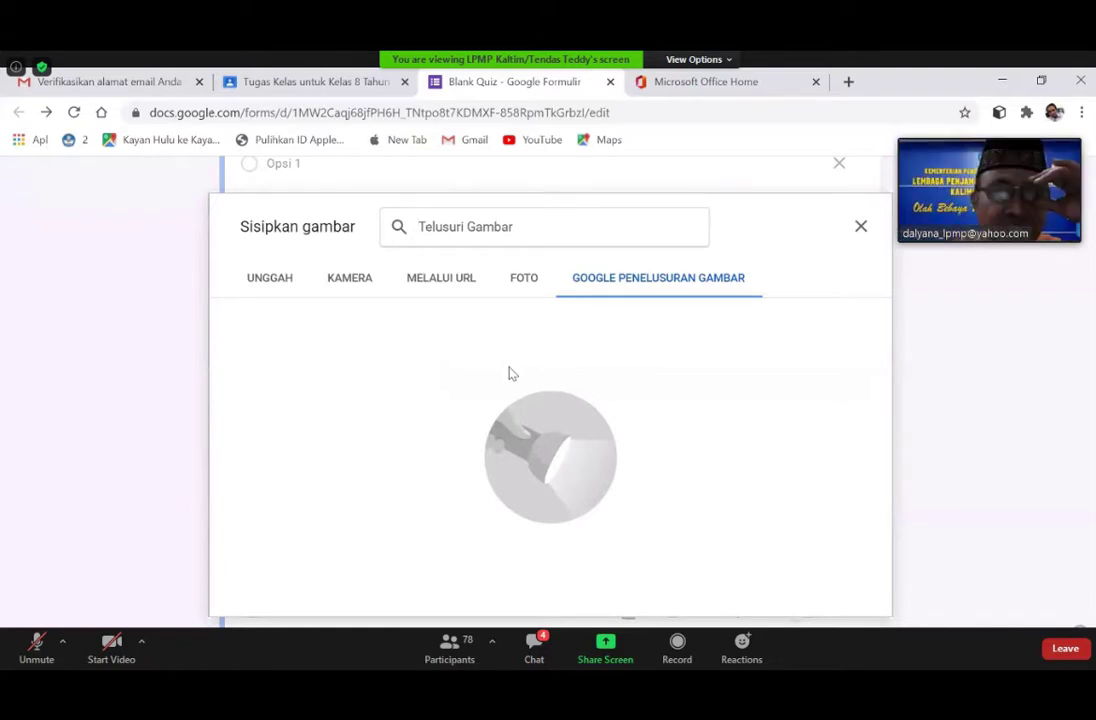
text(limasan)
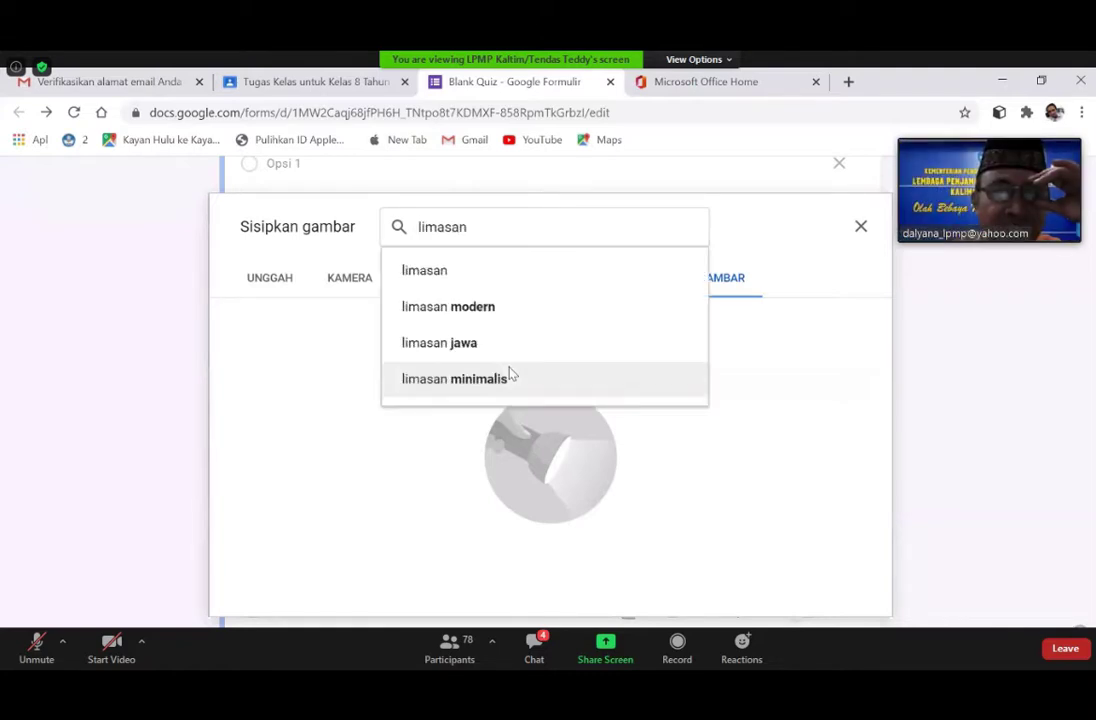
key(BackSpace)
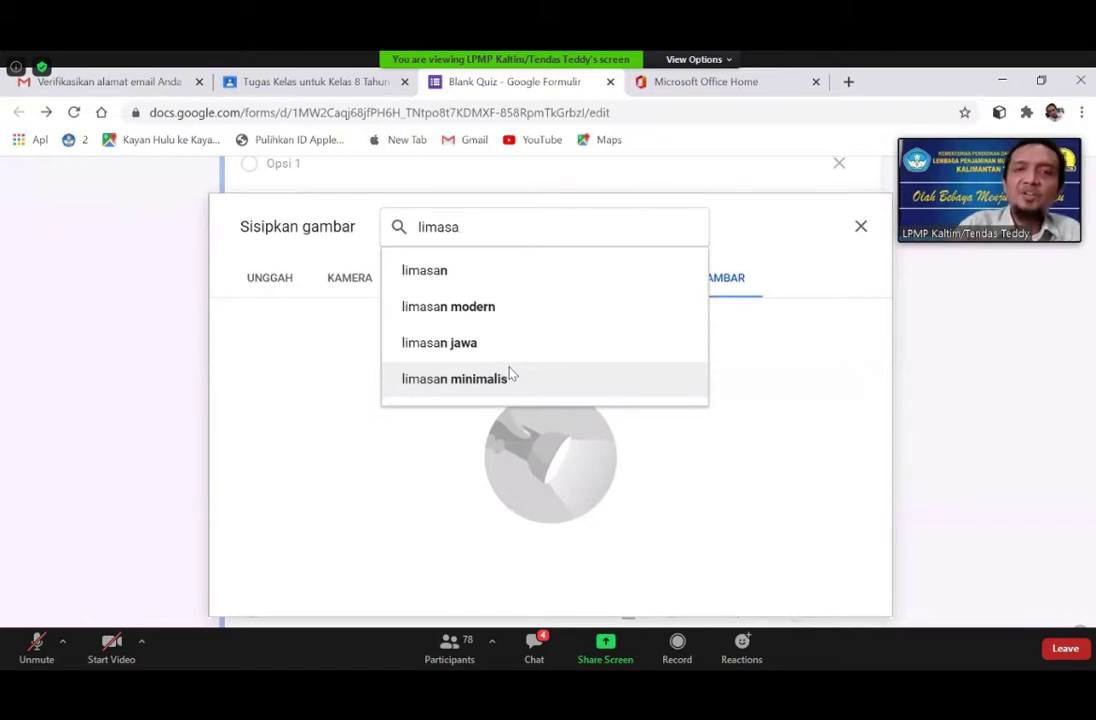
key(BackSpace)
key(BackSpace)
key(BackSpace)
key(BackSpace)
key(BackSpace)
key(BackSpace)
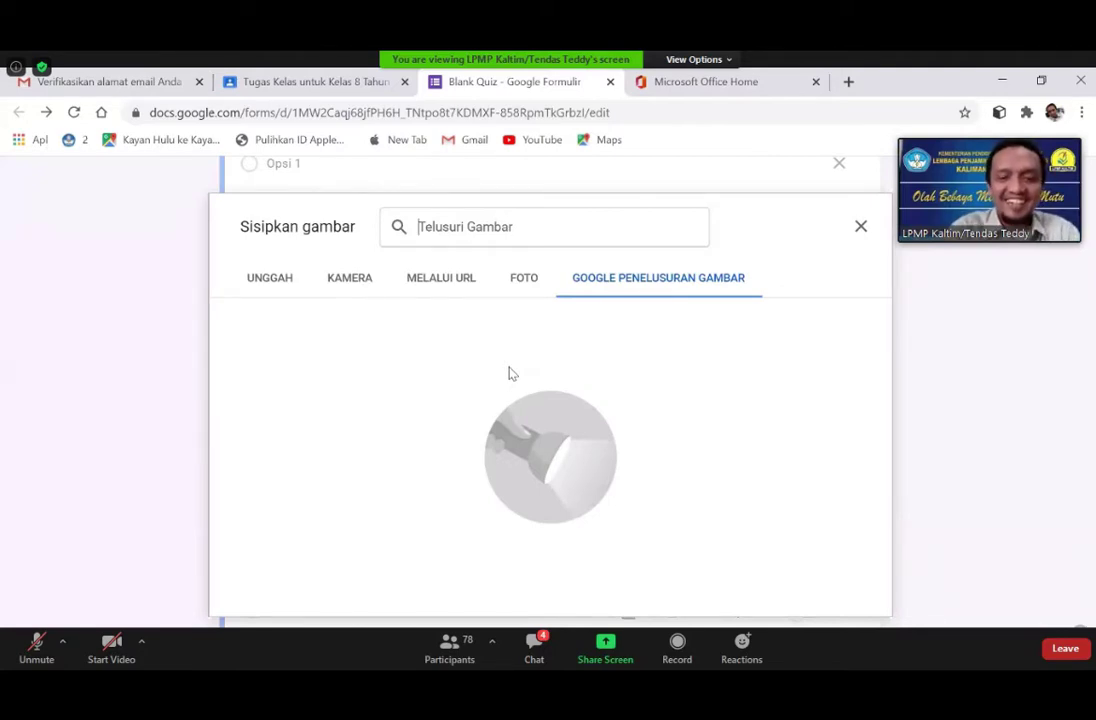
- Search Google images for "rumah papua adalah" and look through the results for a suitable traditional house picture
text(rumah papua)
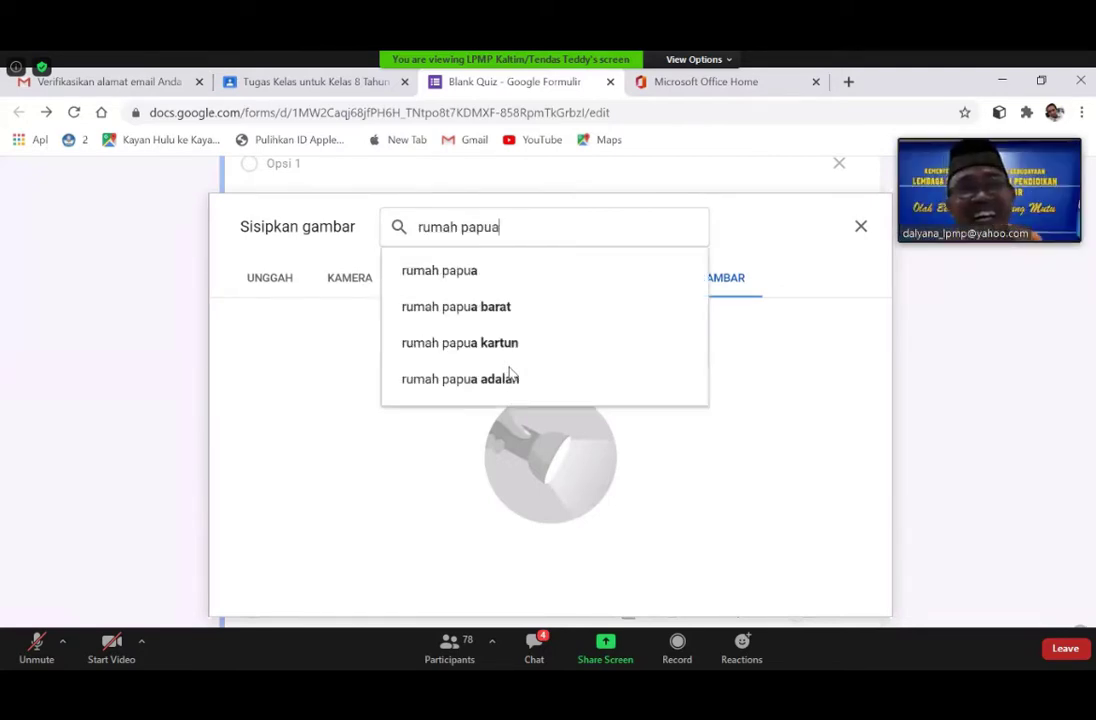
click(505, 378)
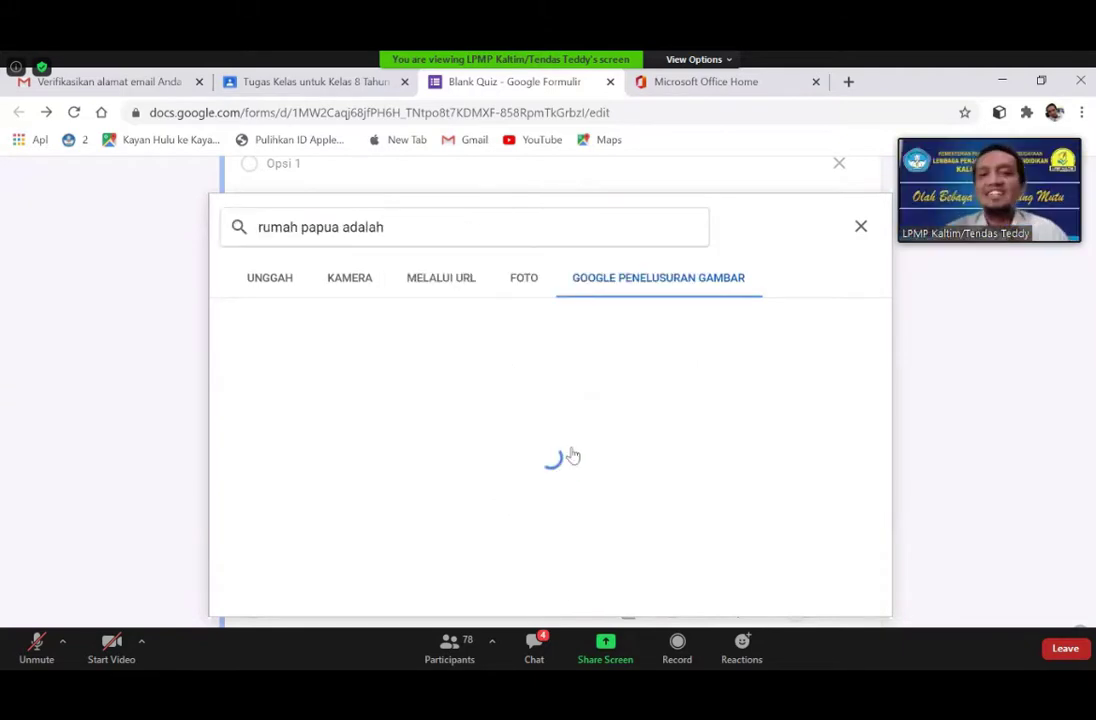
scroll(560, 480, down, 1)
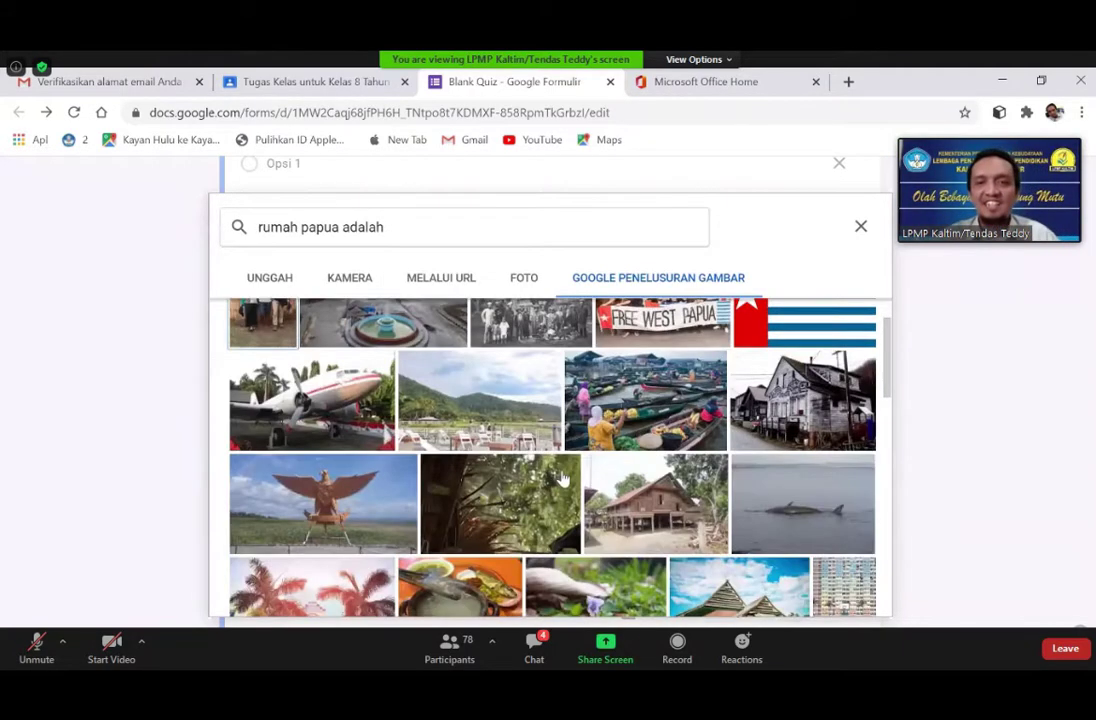
scroll(585, 470, down, 2)
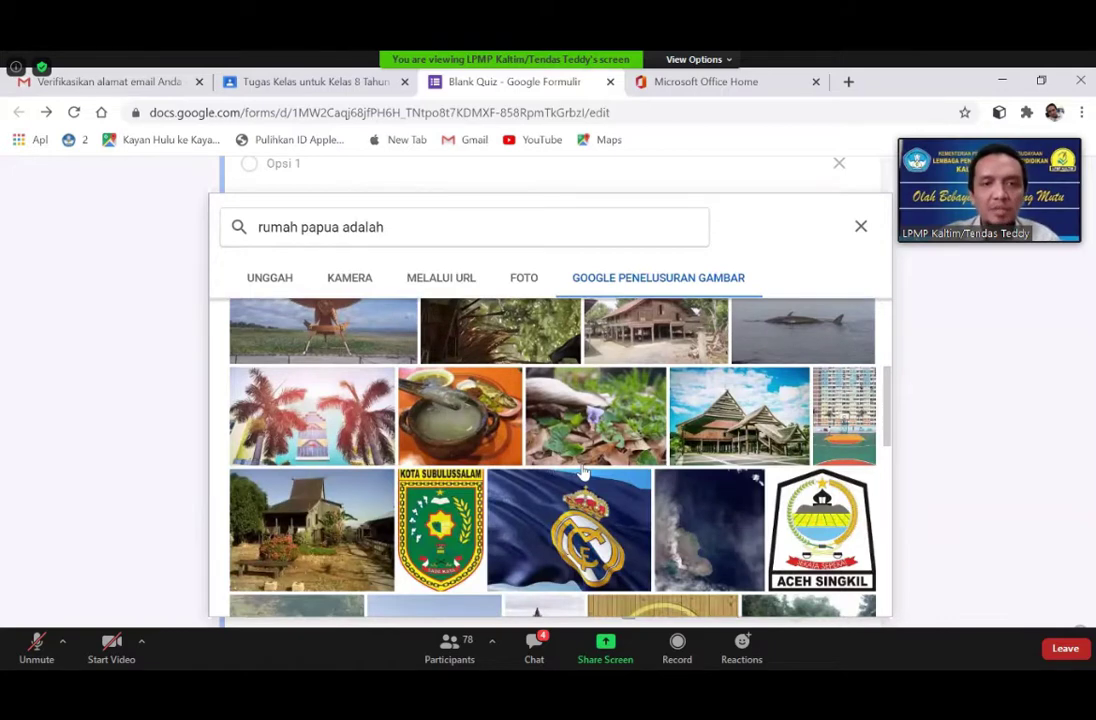
scroll(585, 472, down, 2)
scroll(585, 472, down, 2)
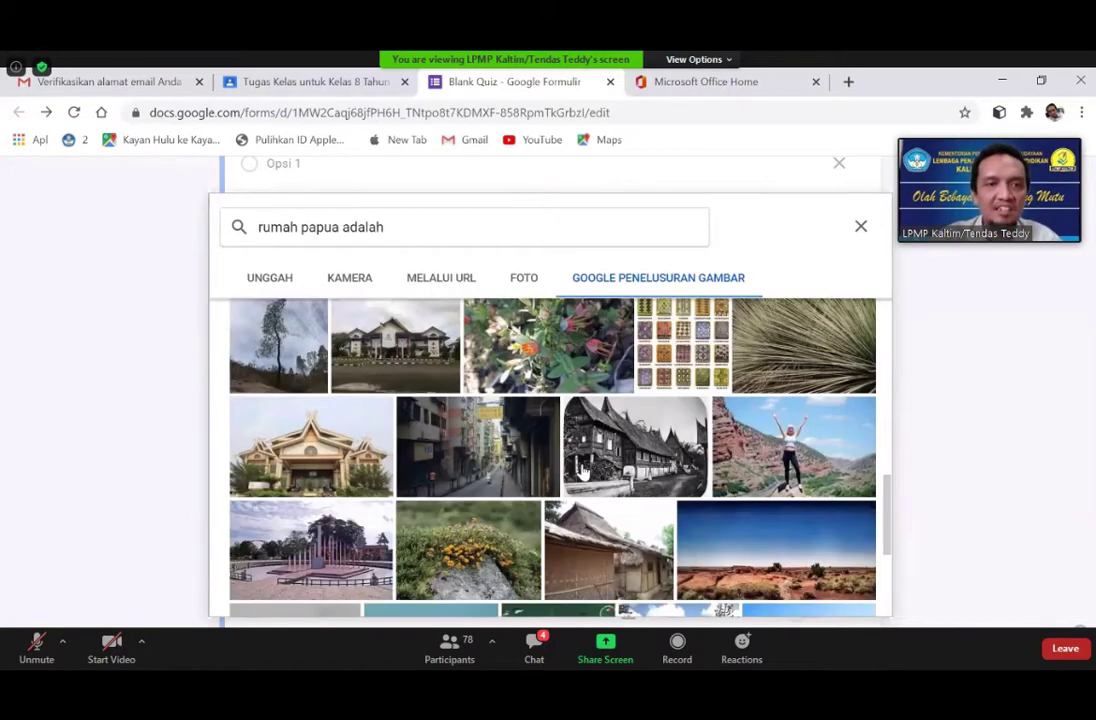
scroll(584, 471, down, 1)
- Search Google images for "rumah tongkonan" and insert the picture of the tall curved-roof houses into the third option
click(415, 227)
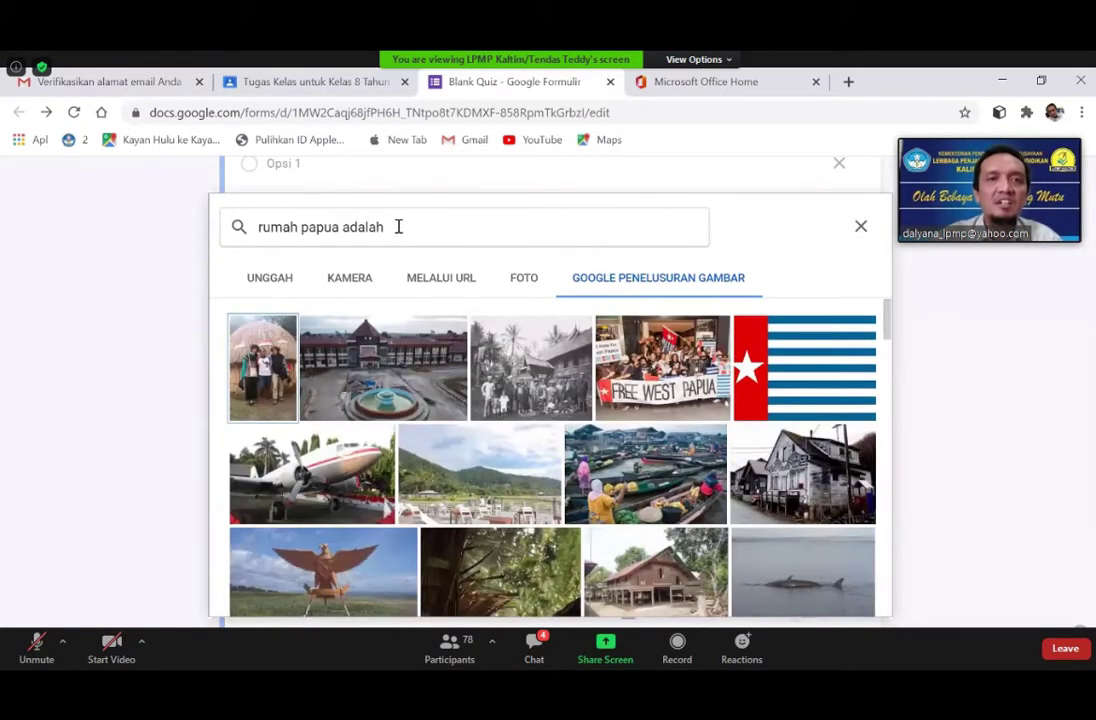
click(398, 227)
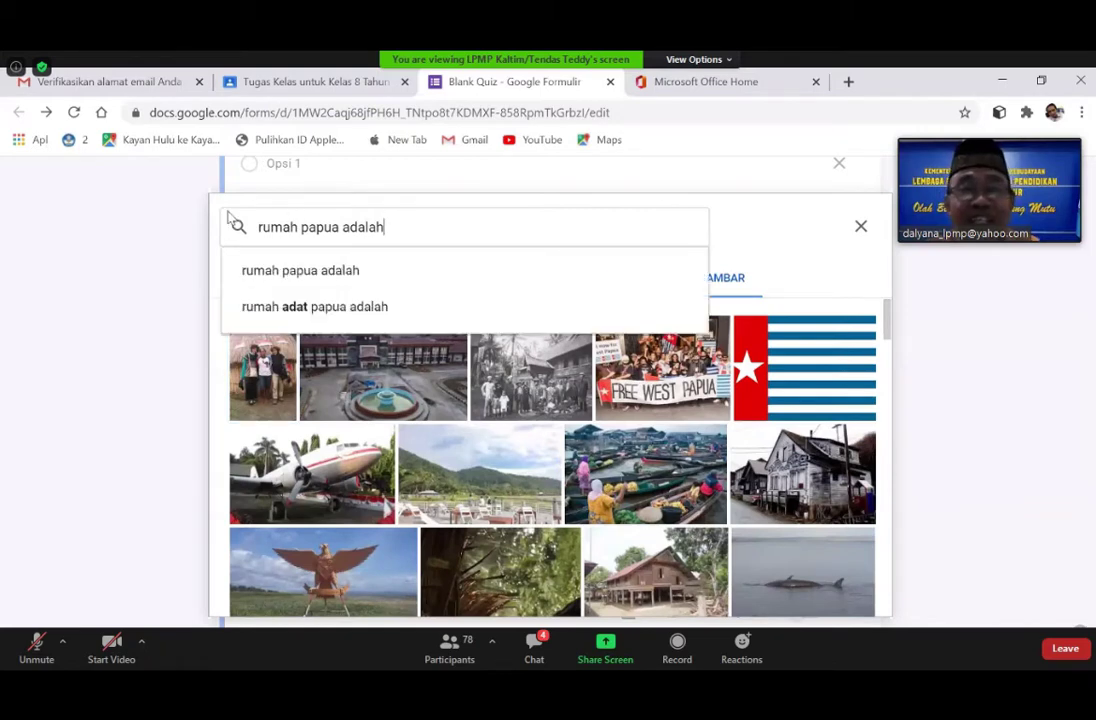
key(ctrl+a)
text(ru)
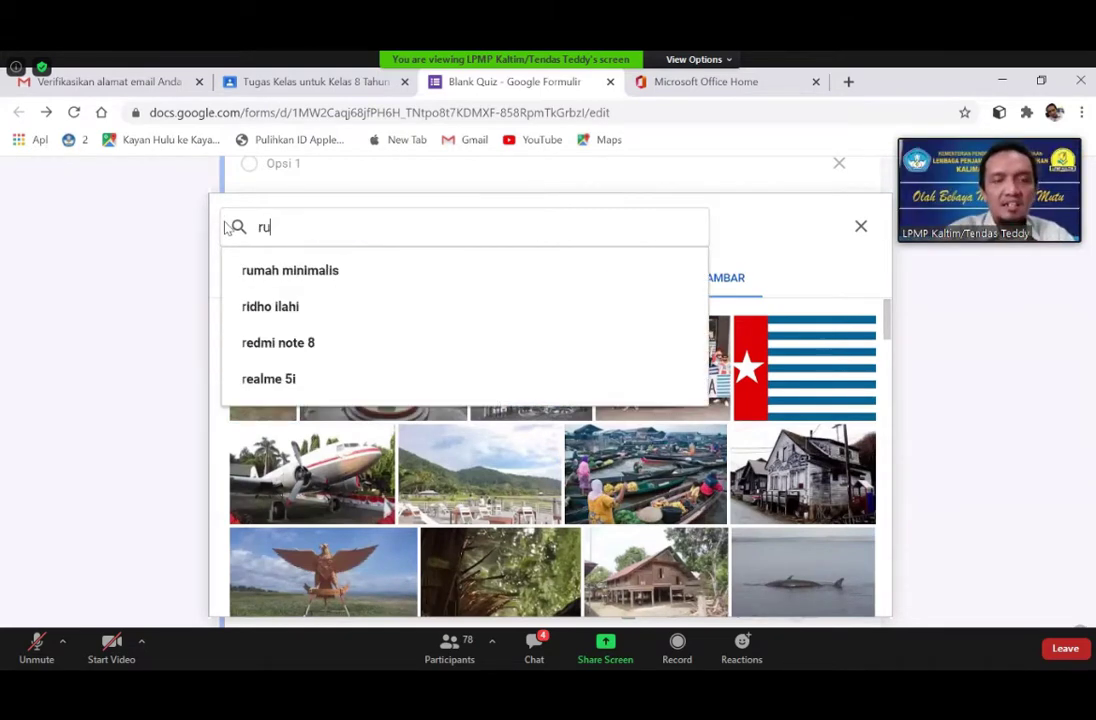
text(mah t)
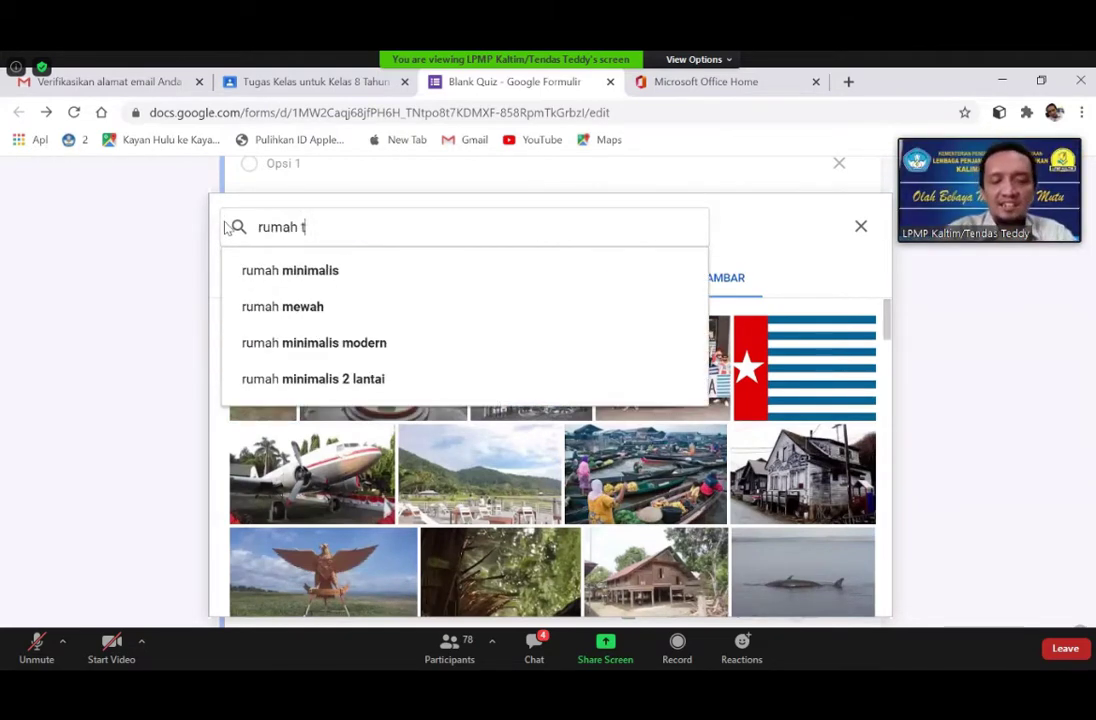
text(ongkonan)
key(Return)
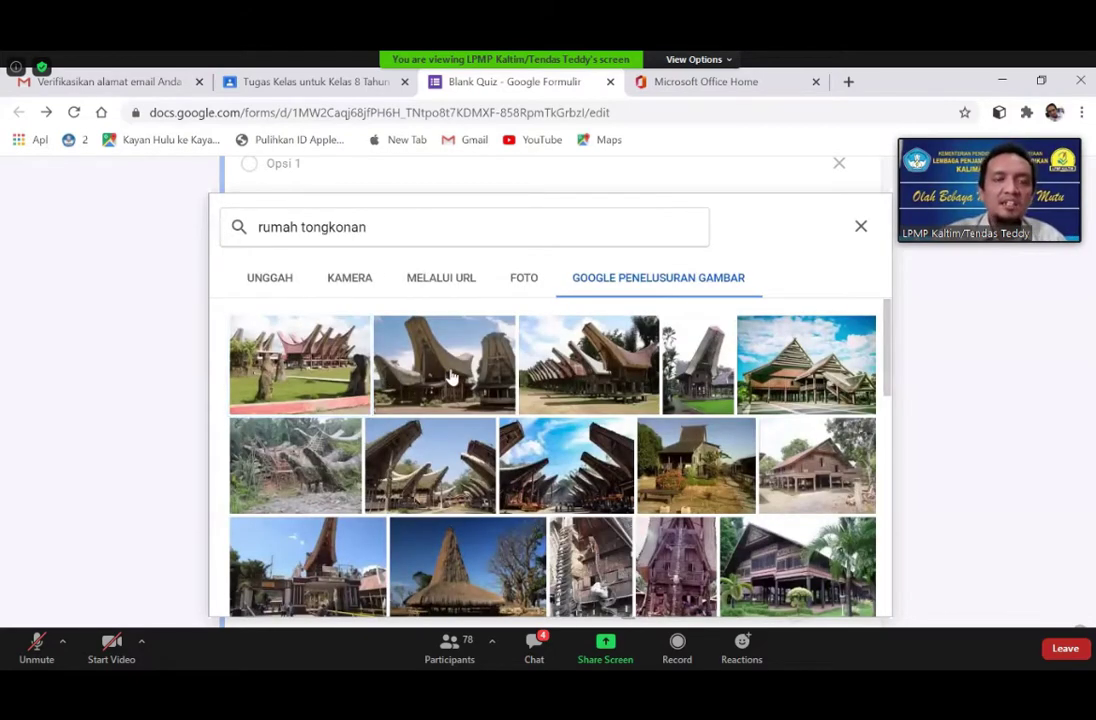
click(443, 370)
click(832, 597)
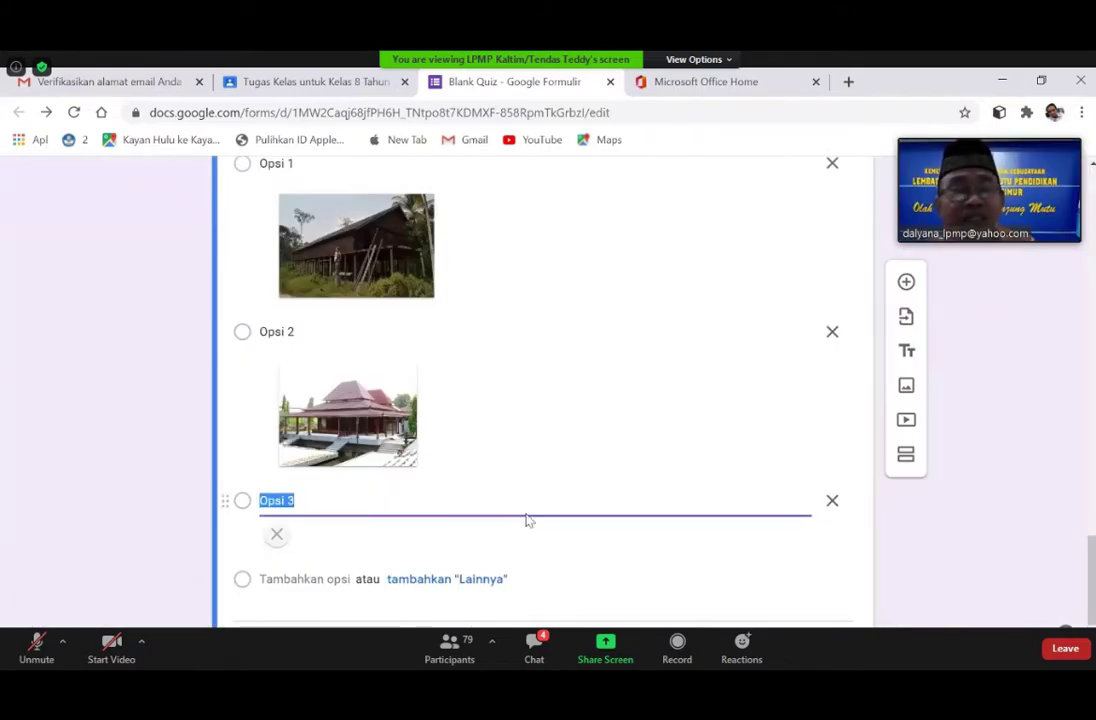
- Add a "Lainnya" choice and a fourth regular option to the Joglo question
scroll(528, 528, down, 1)
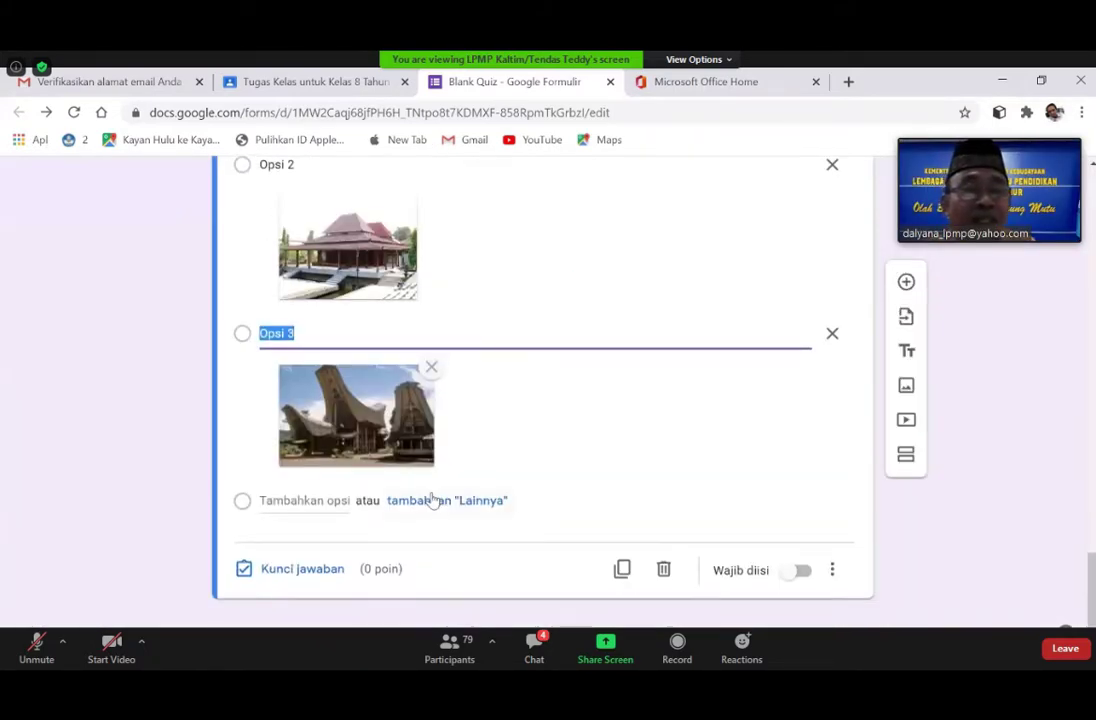
click(432, 500)
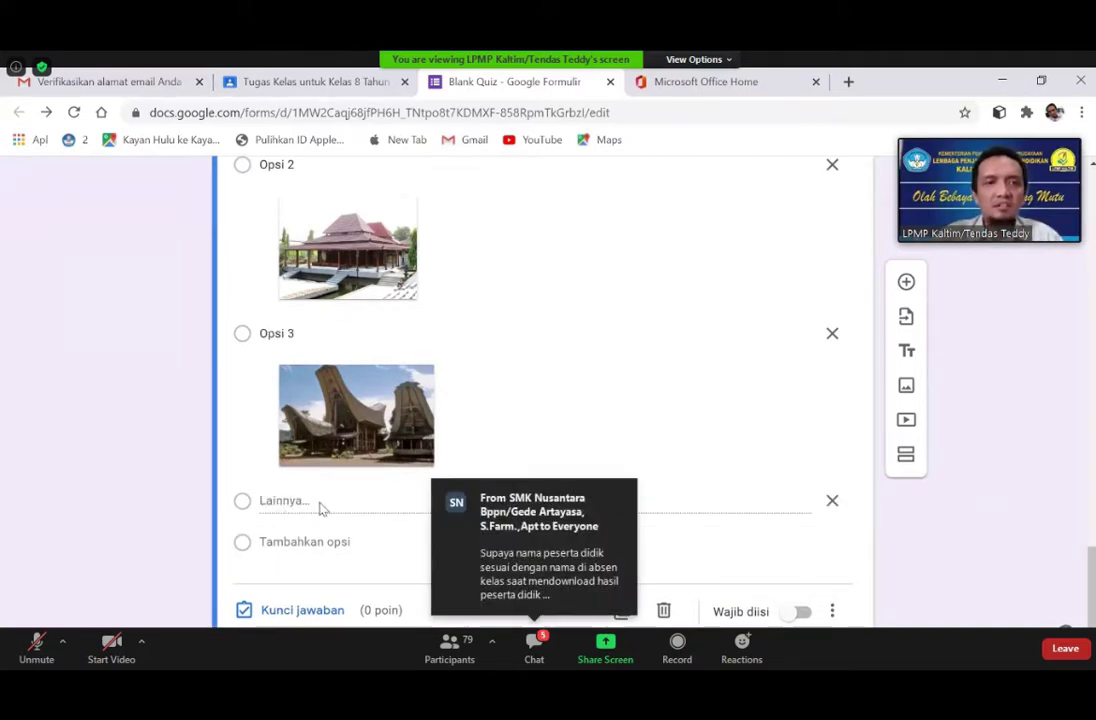
click(304, 541)
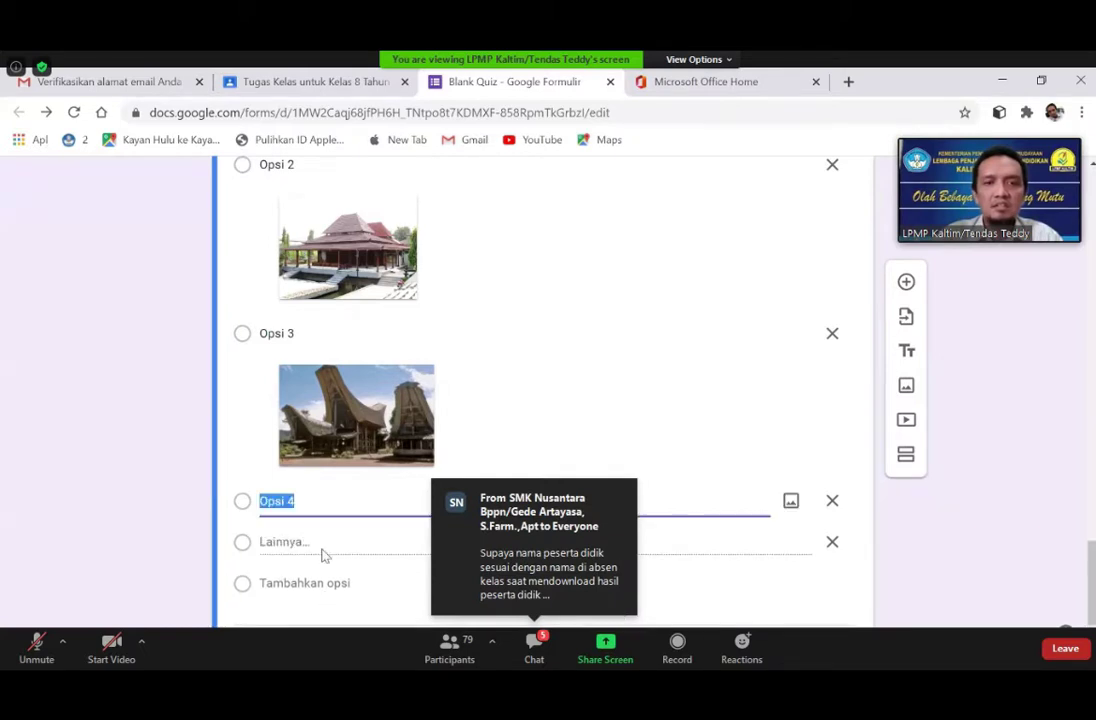
- Search Google images for "rumah betawi" to find a picture for the fourth option of the Joglo question
click(791, 501)
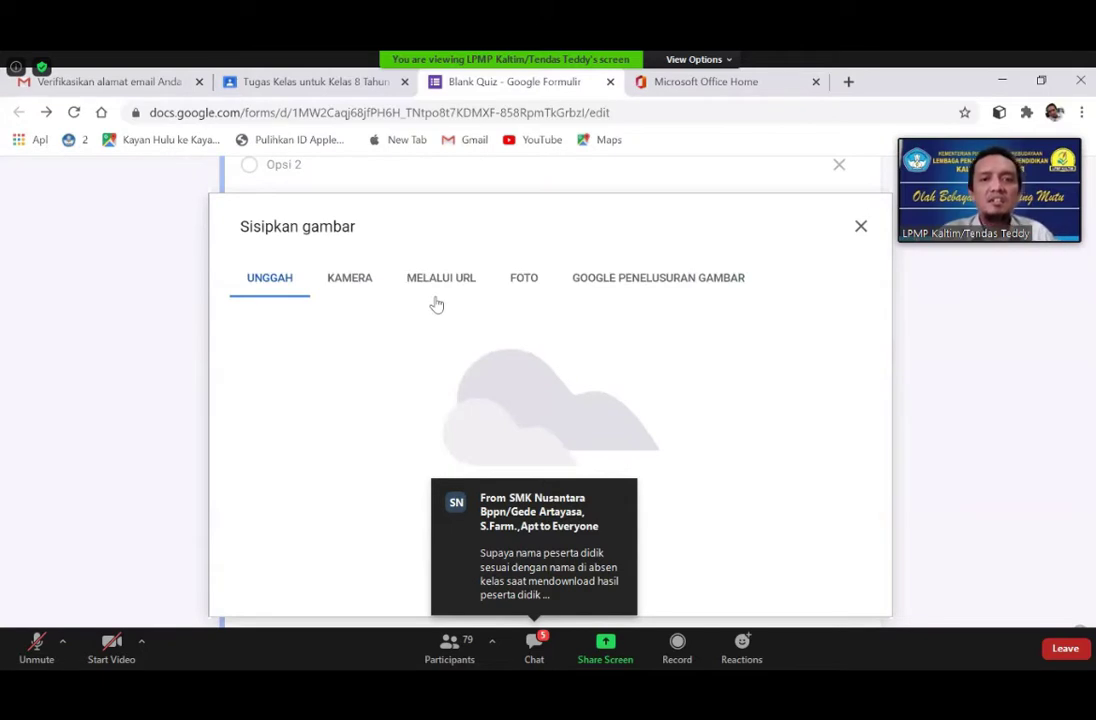
click(536, 500)
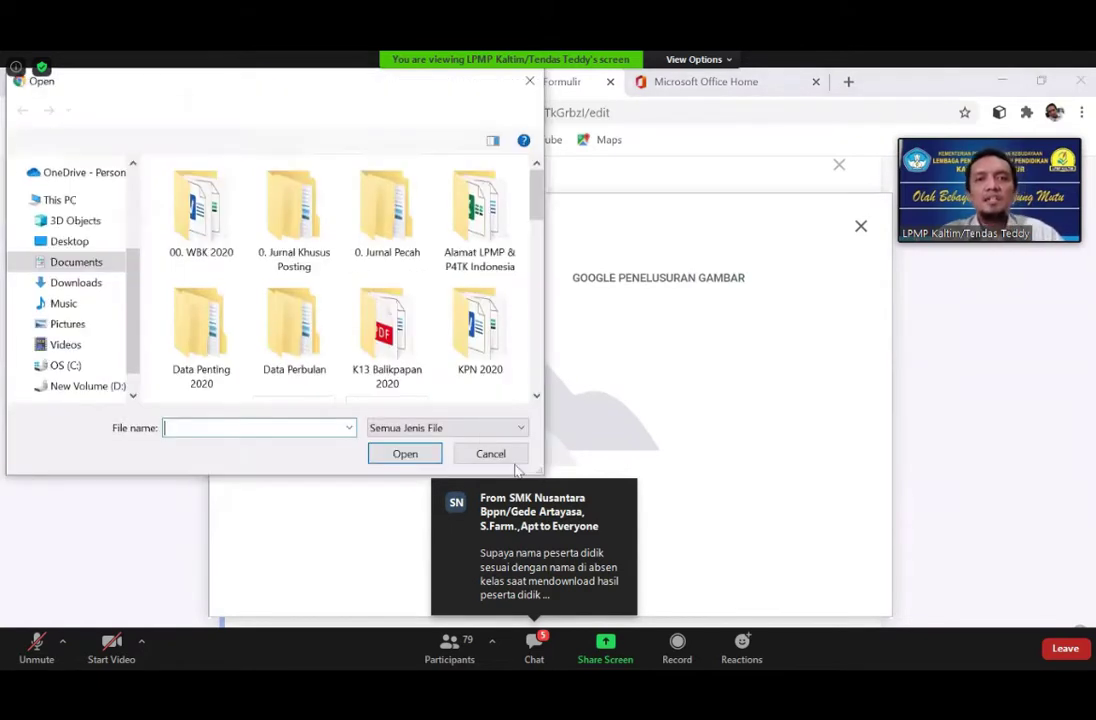
click(491, 454)
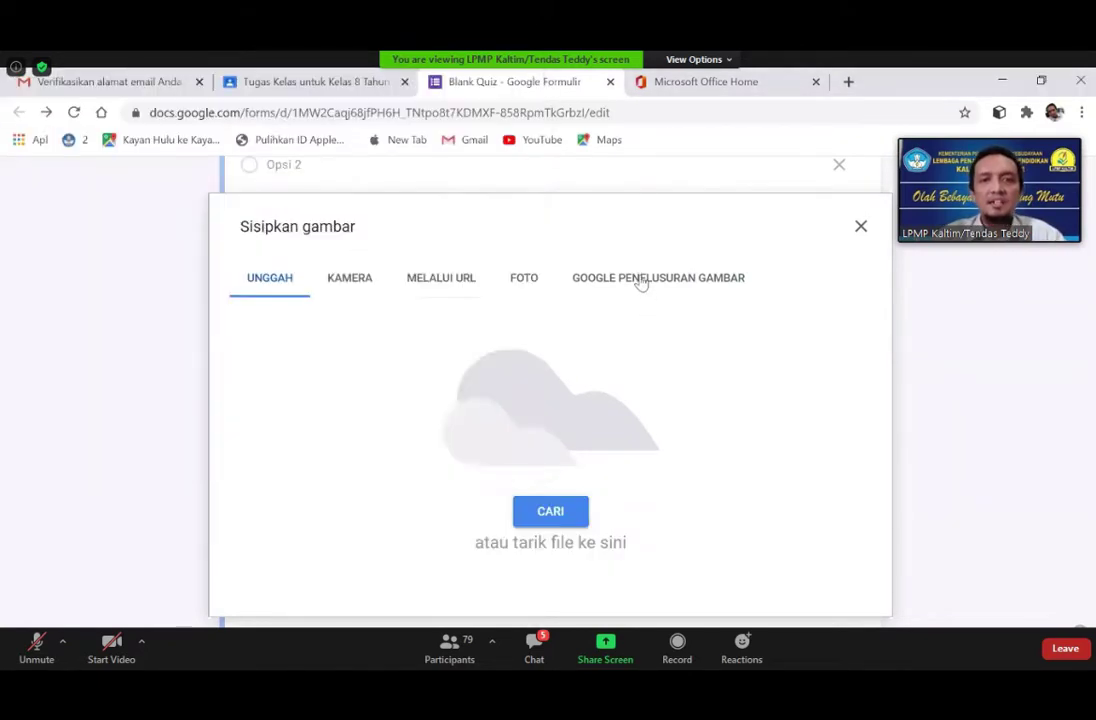
click(641, 280)
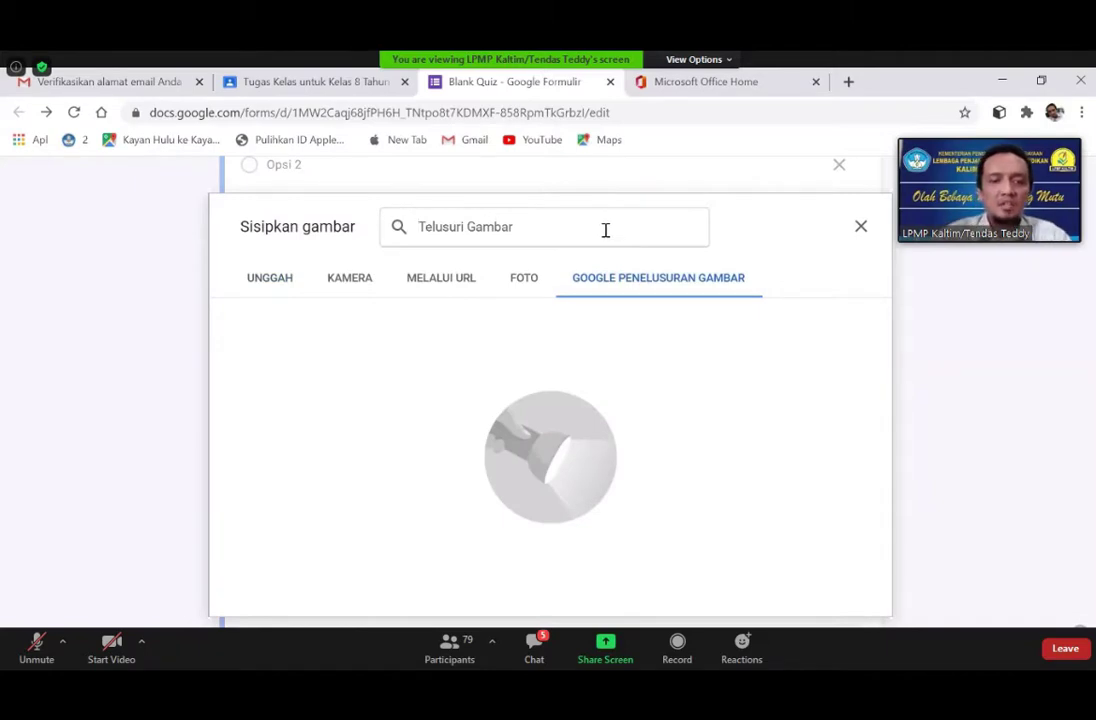
text(rumah betaw)
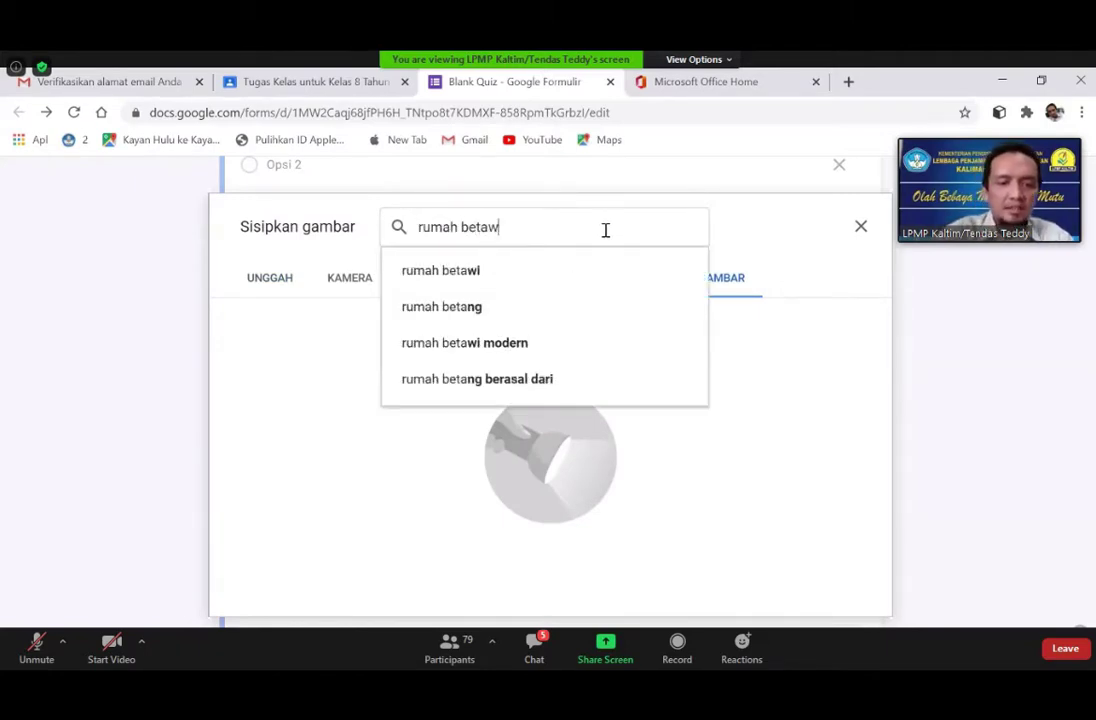
text(i)
key(Return)
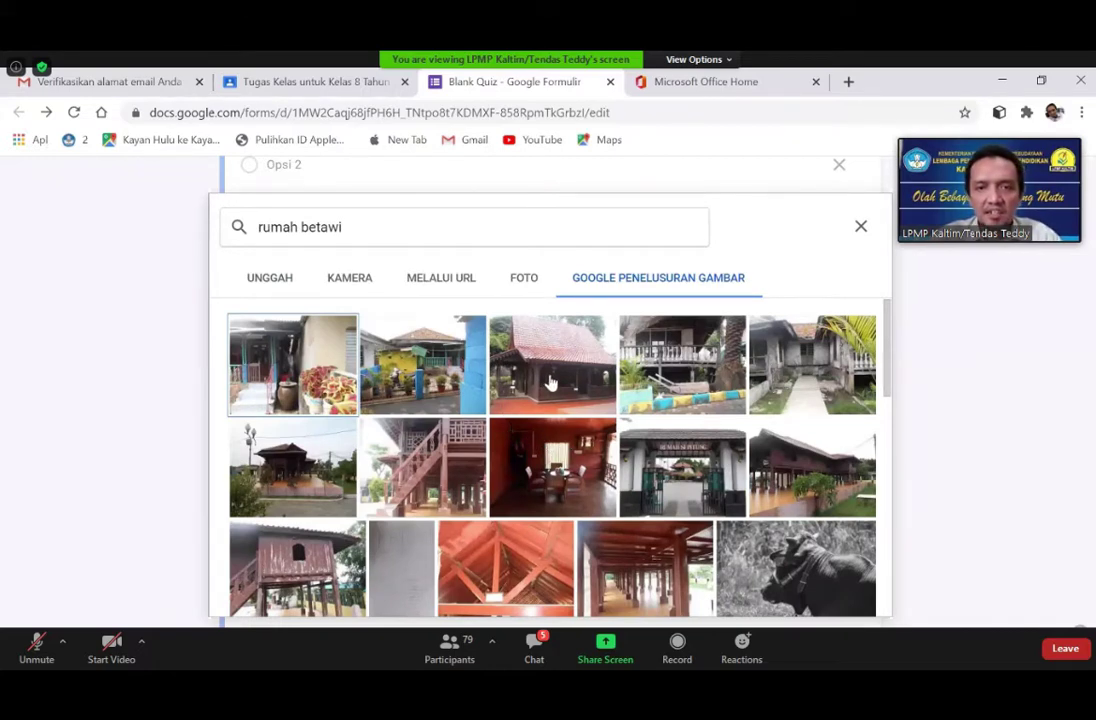
- Open the meeting chat, read through the recent messages and close it
click(533, 641)
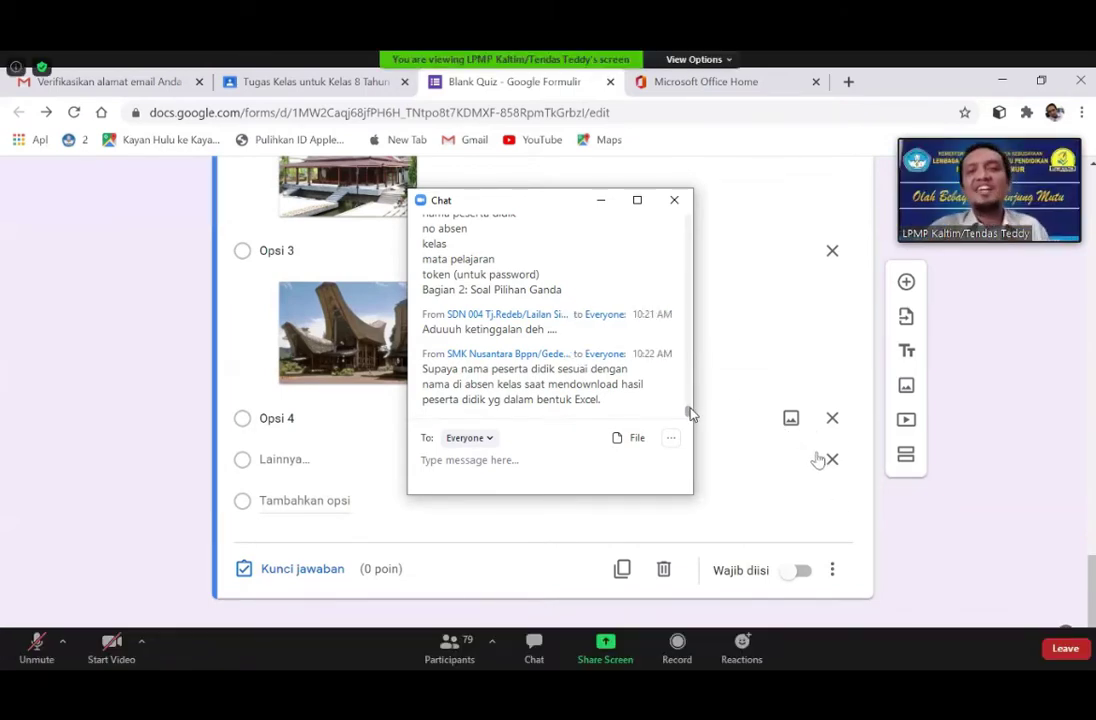
scroll(687, 405, up, 4)
scroll(687, 405, up, 3)
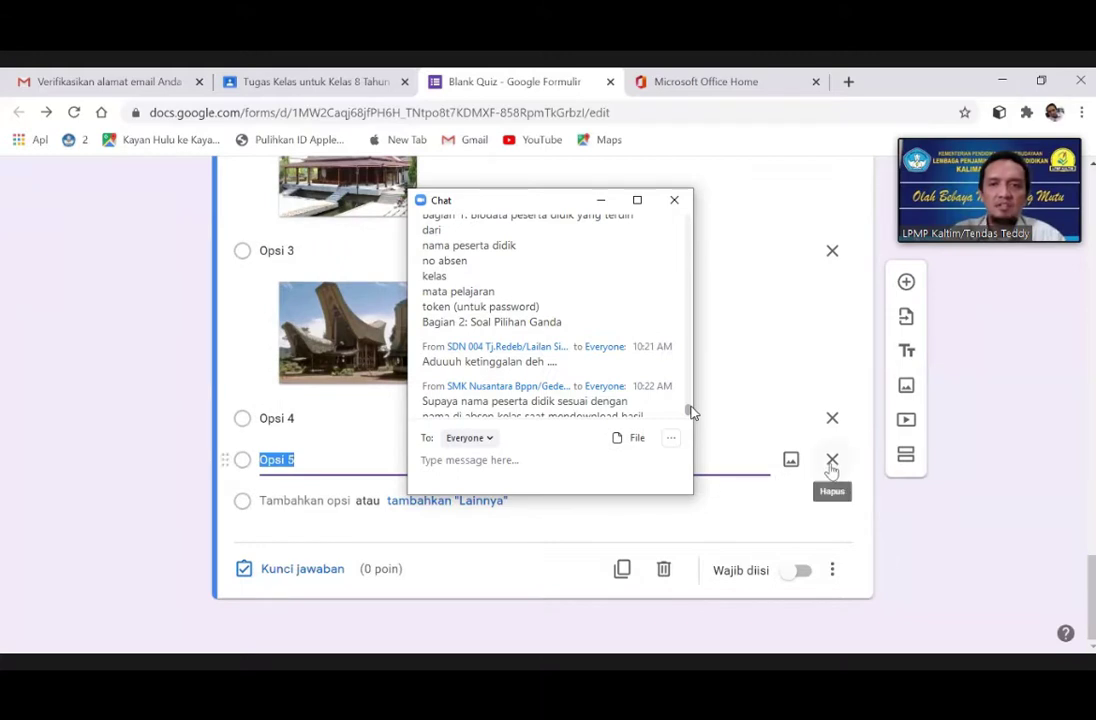
scroll(690, 408, down, 1)
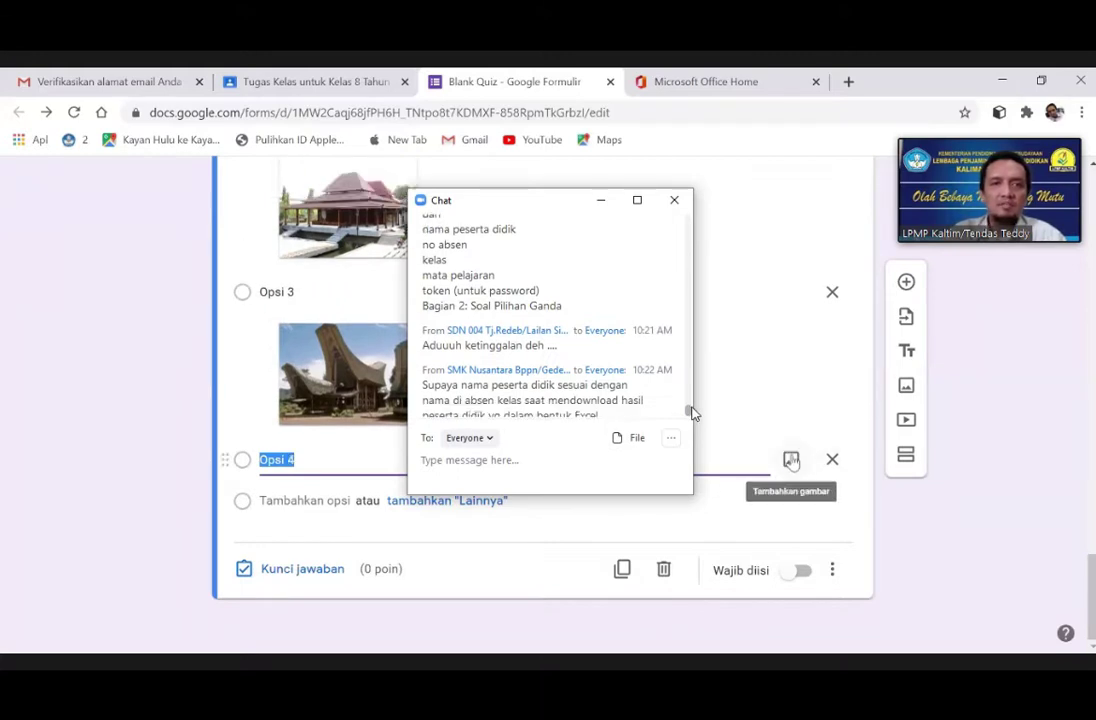
scroll(693, 413, down, 1)
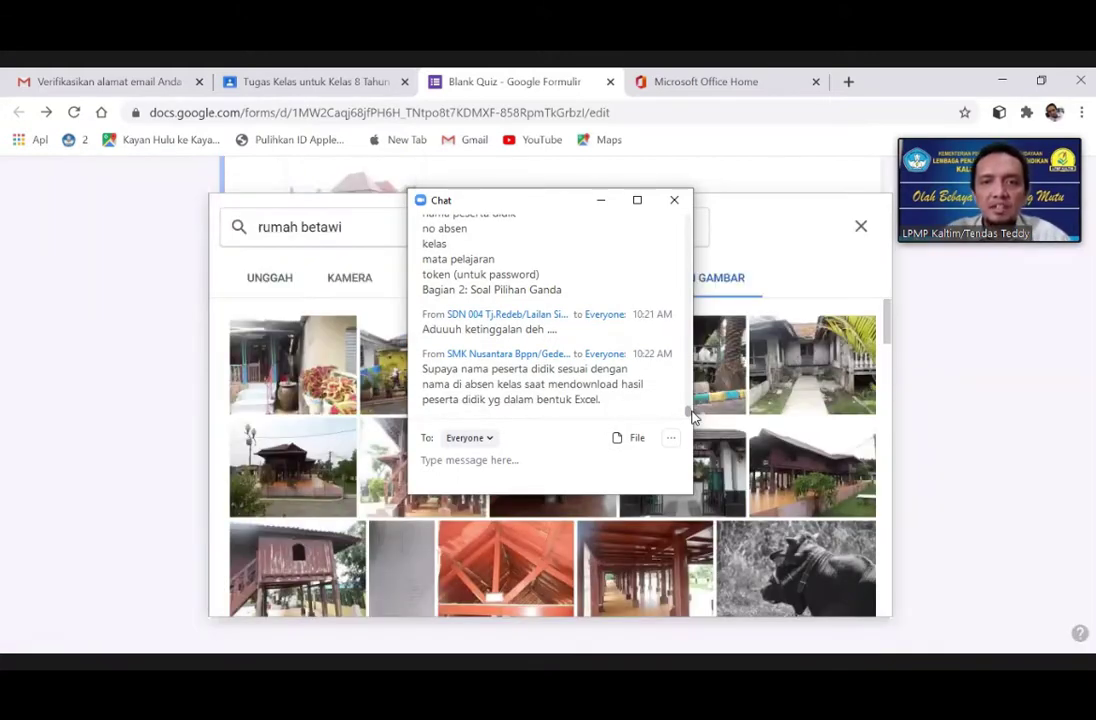
click(676, 202)
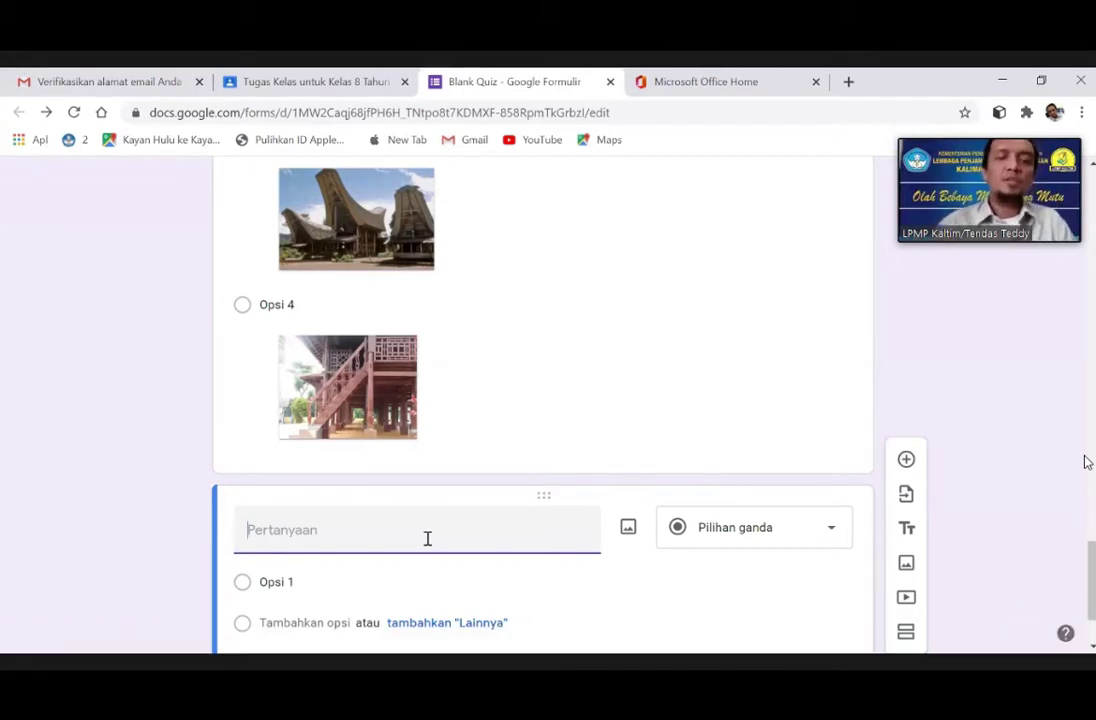
- Search Google images for "tabung" for the new question's picture and look through the results
click(628, 528)
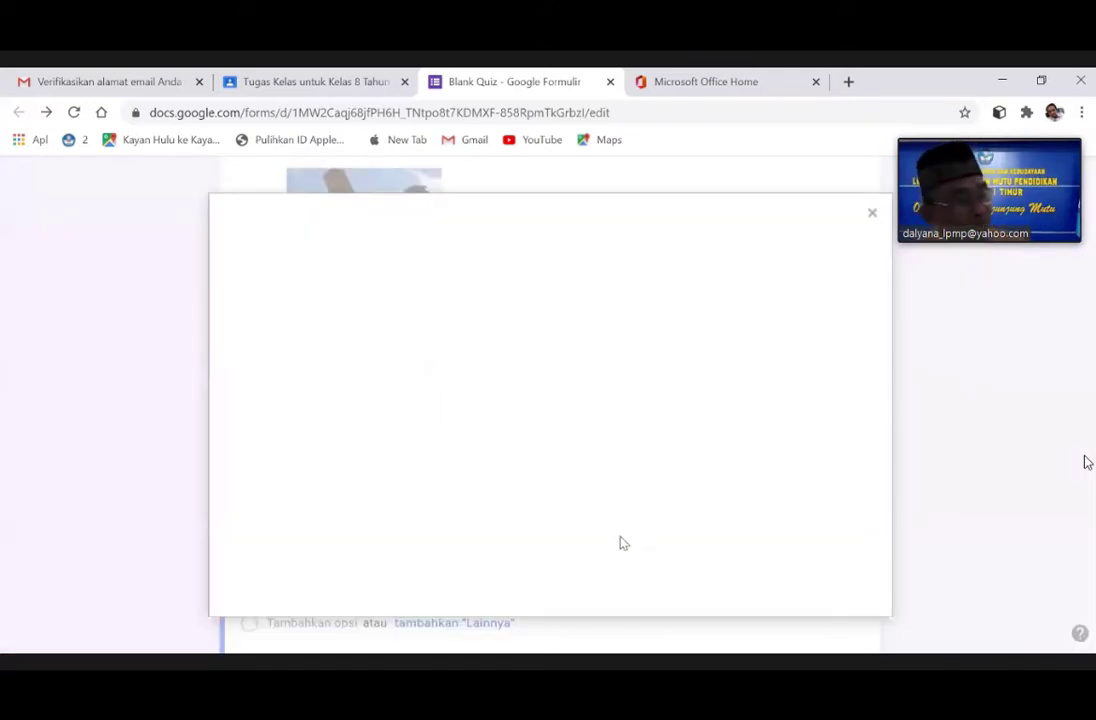
click(658, 277)
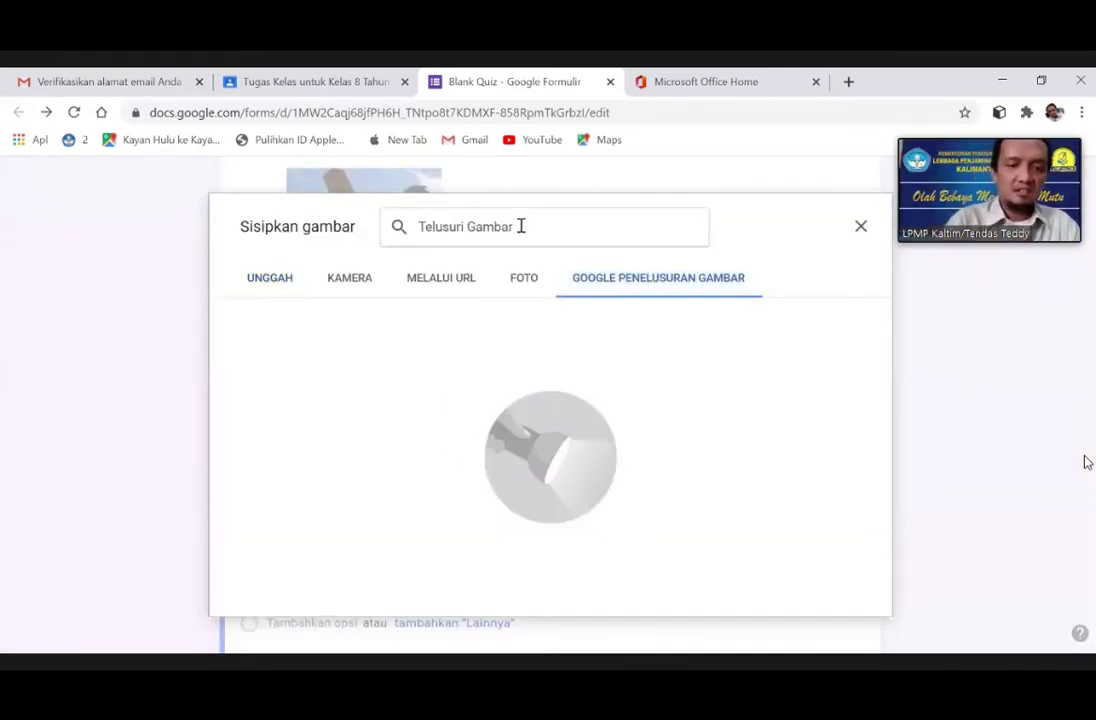
click(520, 226)
text(tabung)
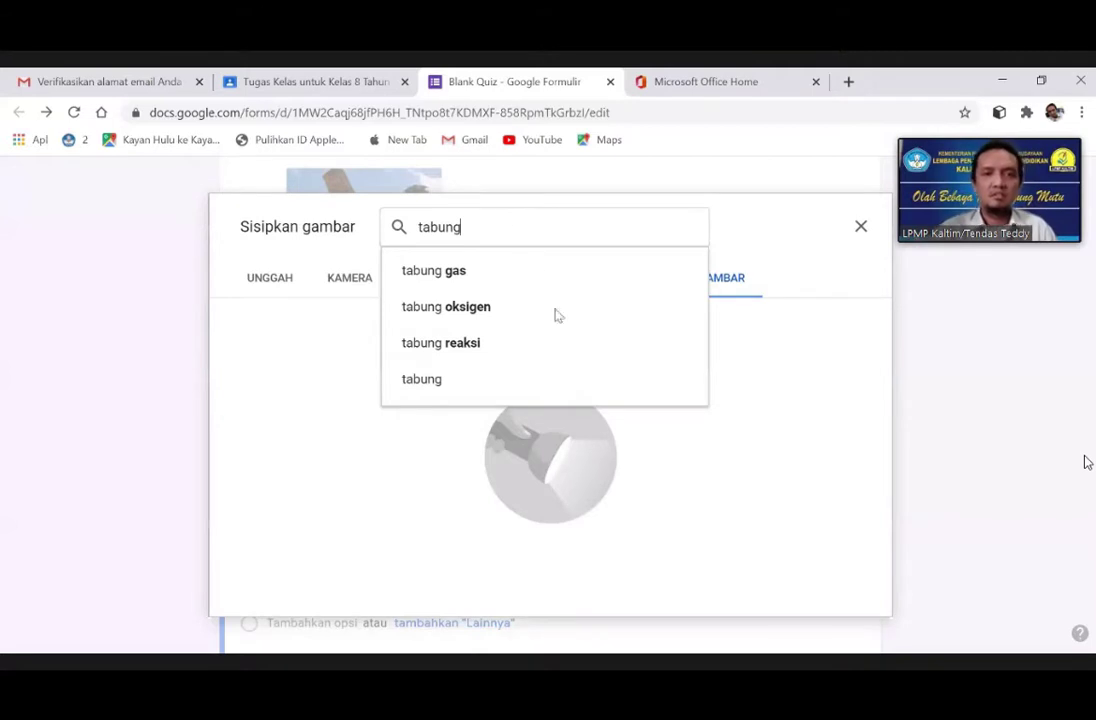
key(Return)
scroll(621, 403, down, 2)
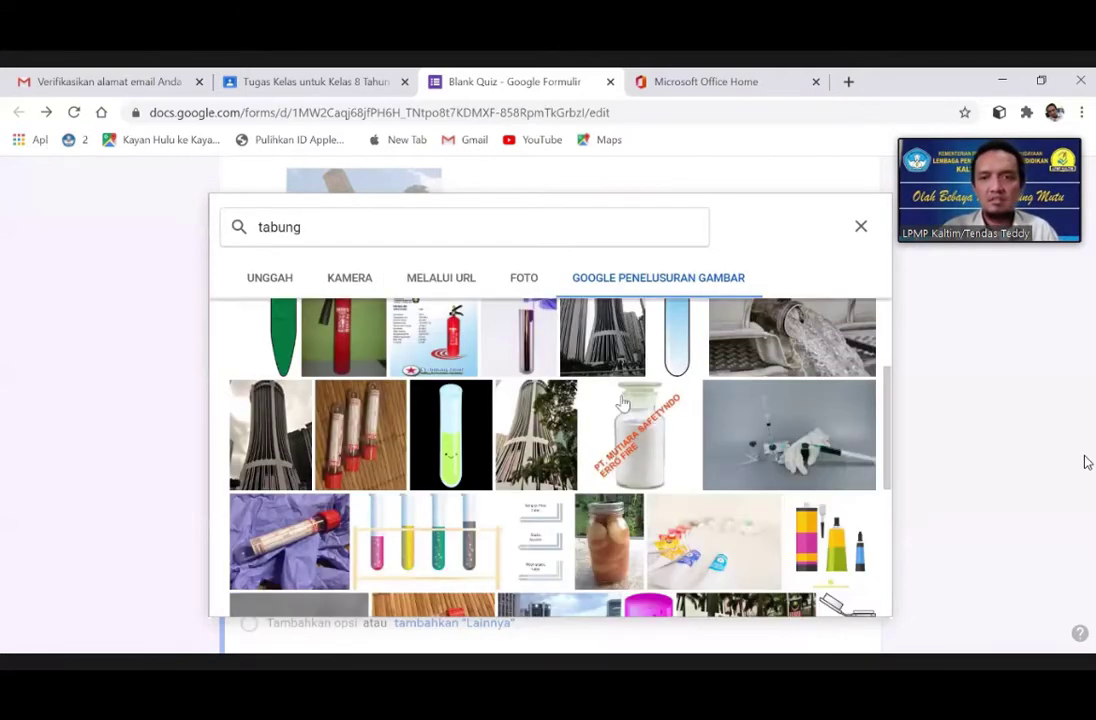
scroll(621, 403, down, 5)
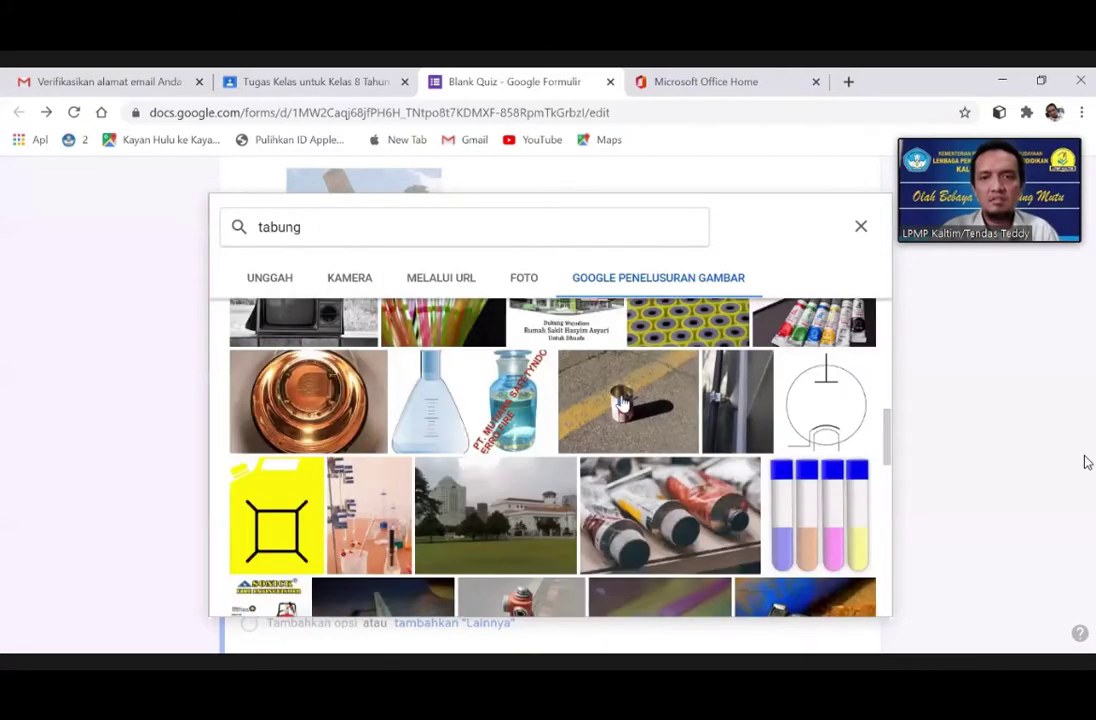
scroll(621, 403, down, 3)
scroll(600, 390, down, 2)
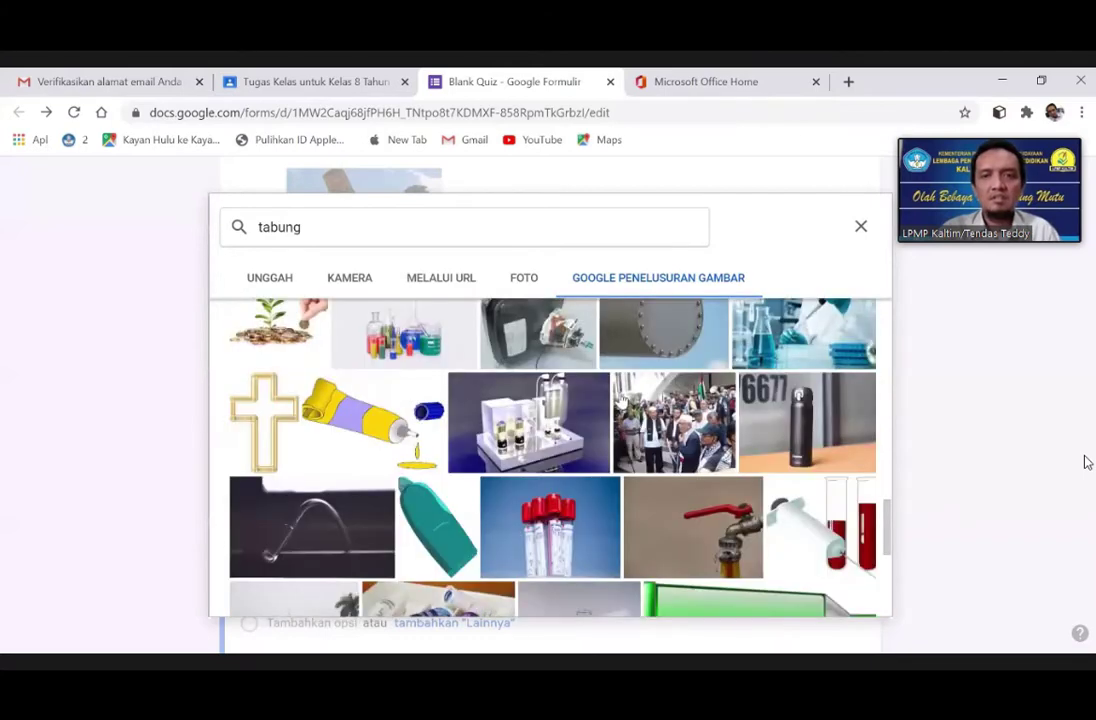
scroll(531, 335, up, 5)
scroll(538, 195, up, 7)
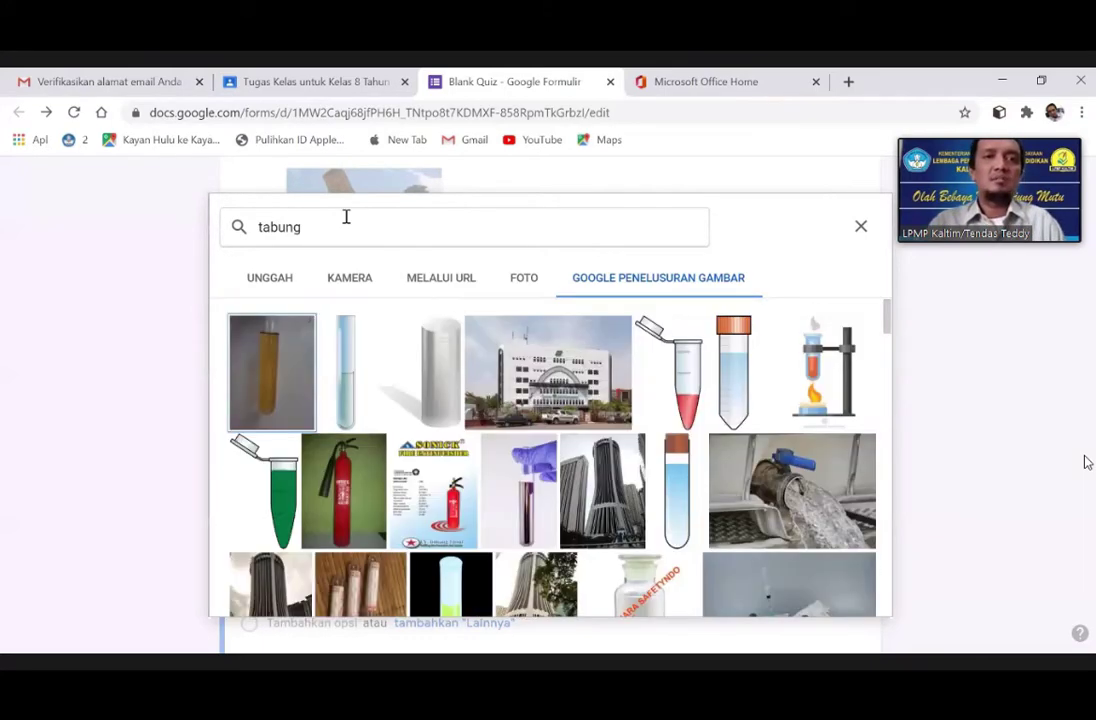
- Search Google images for "prisma" and insert the triangular prism drawing labelled Tutup and Alas into the new question
click(346, 222)
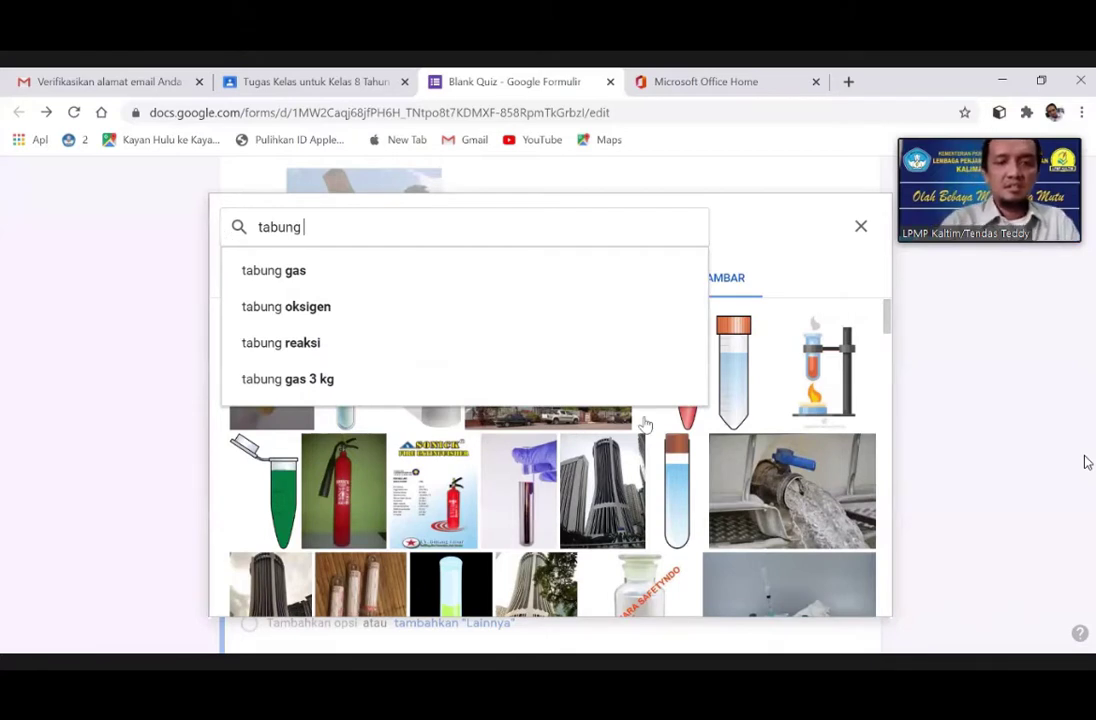
key(shift+Up)
text(pr)
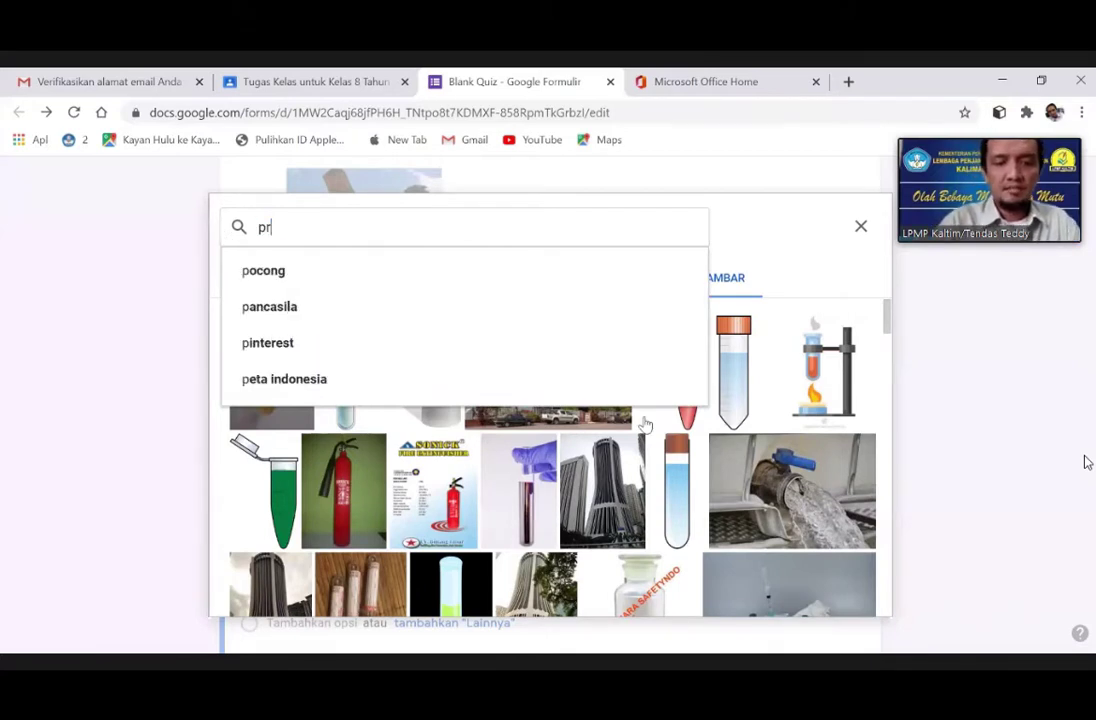
text(isma)
key(Return)
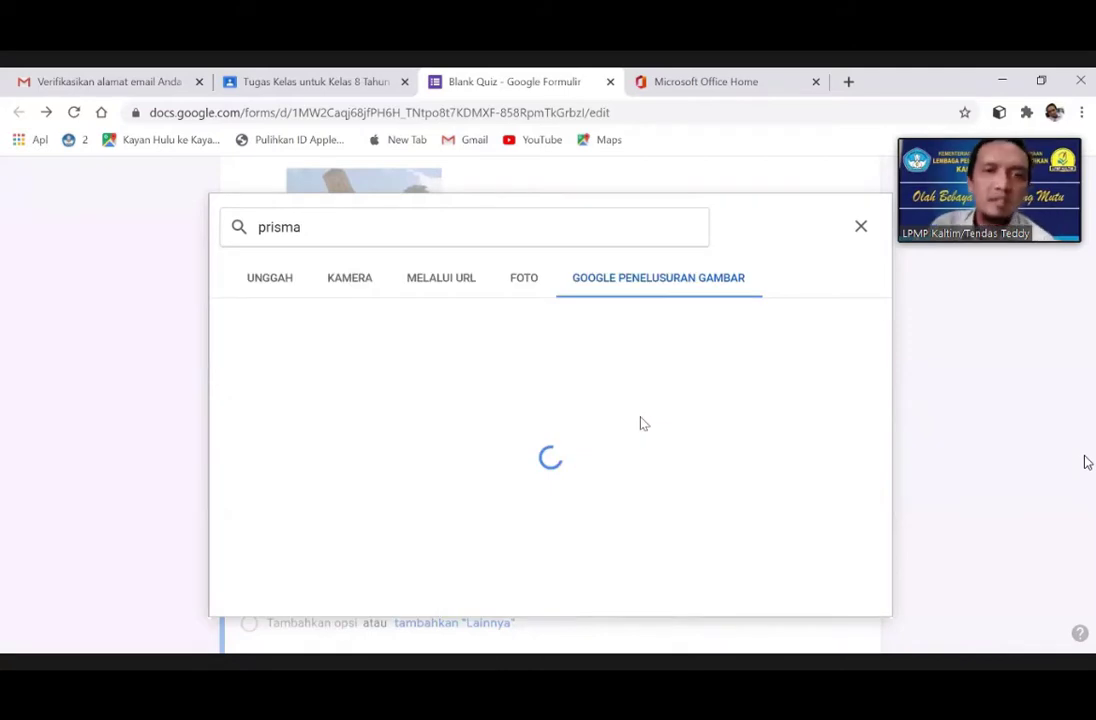
scroll(620, 490, down, 1)
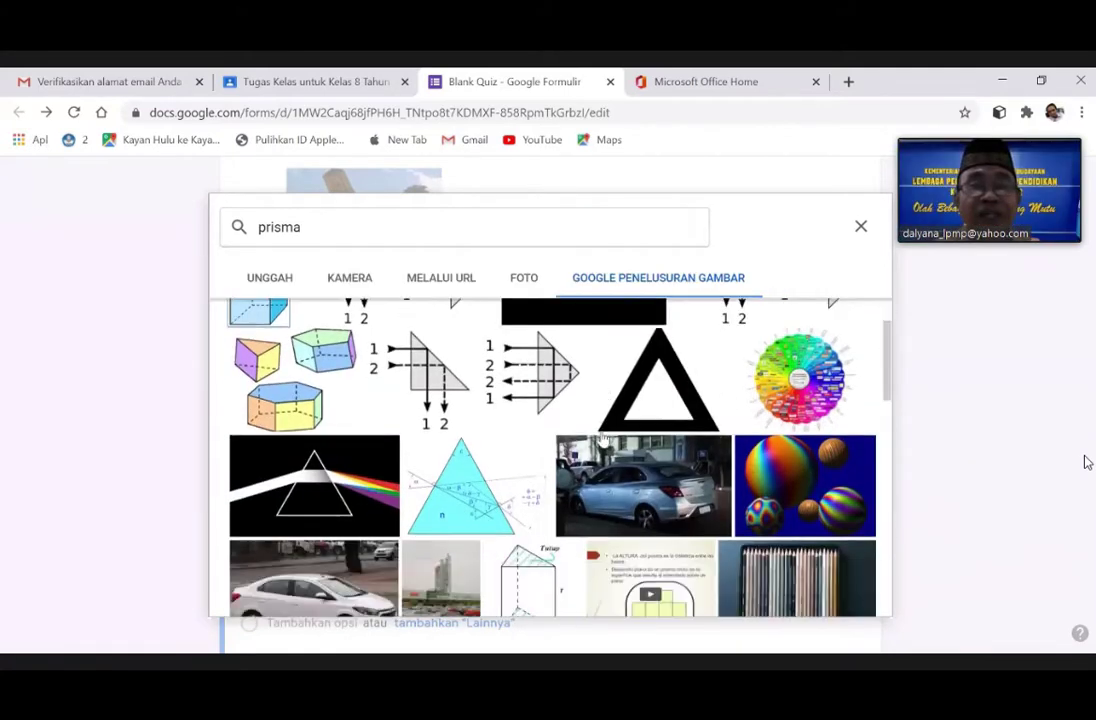
scroll(533, 415, down, 2)
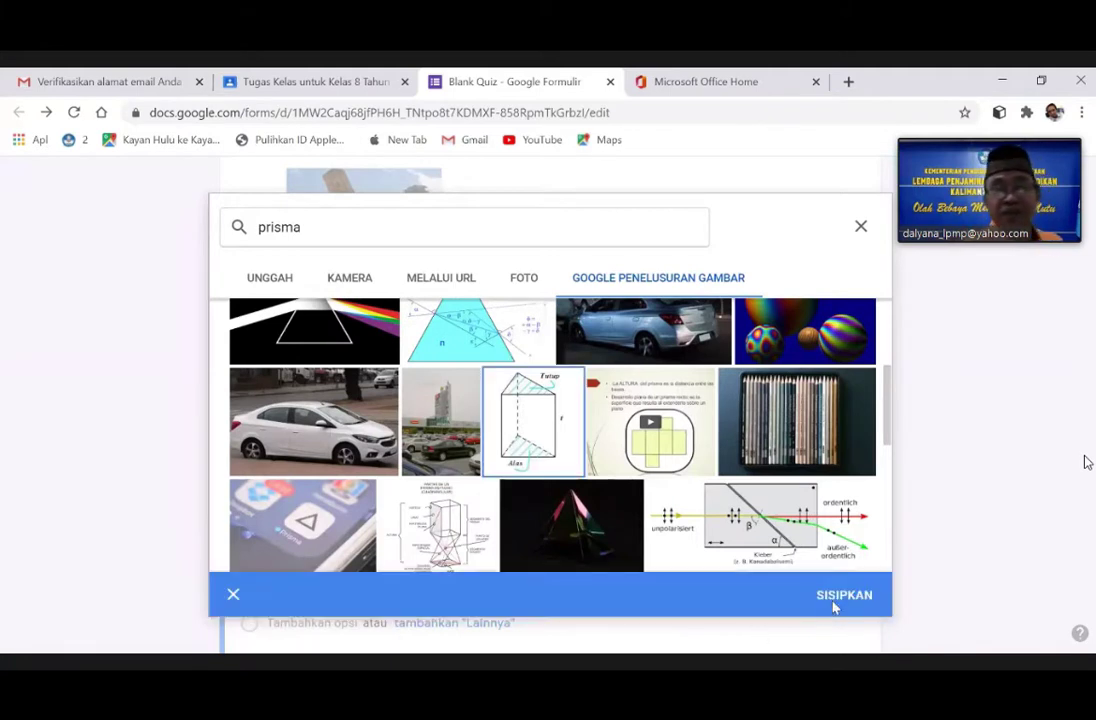
click(810, 598)
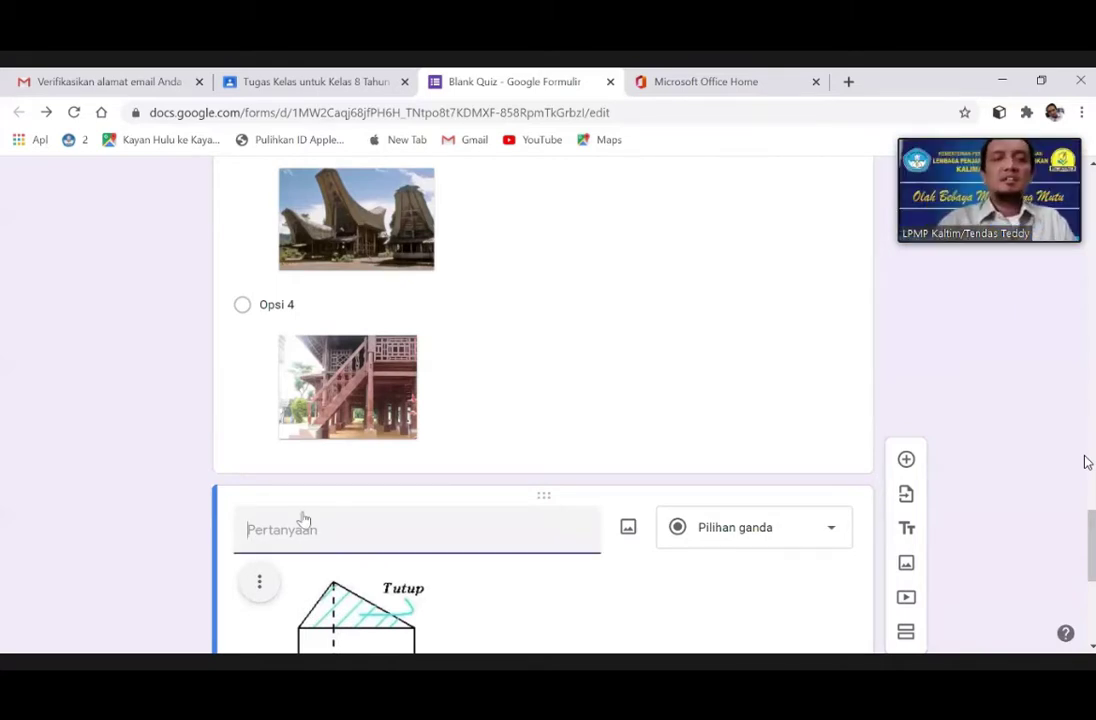
- Enter "Gambar apakah ini" as the text of the prism picture question
scroll(437, 530, down, 1)
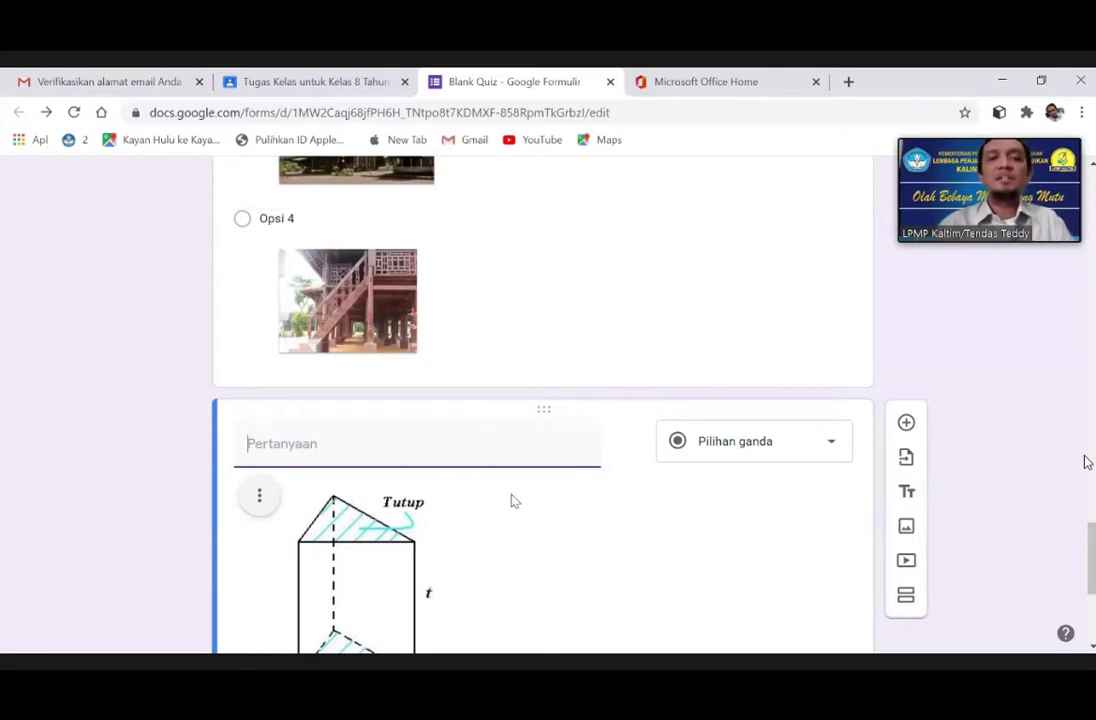
scroll(513, 500, down, 2)
text(Gambar)
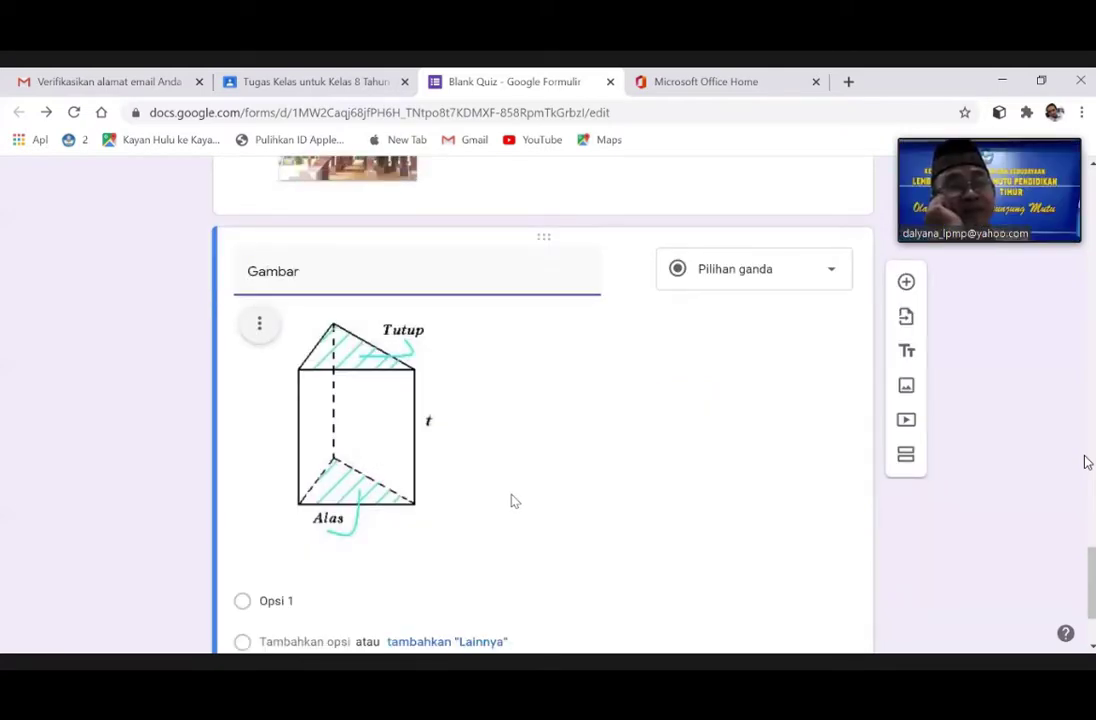
text( Apakah)
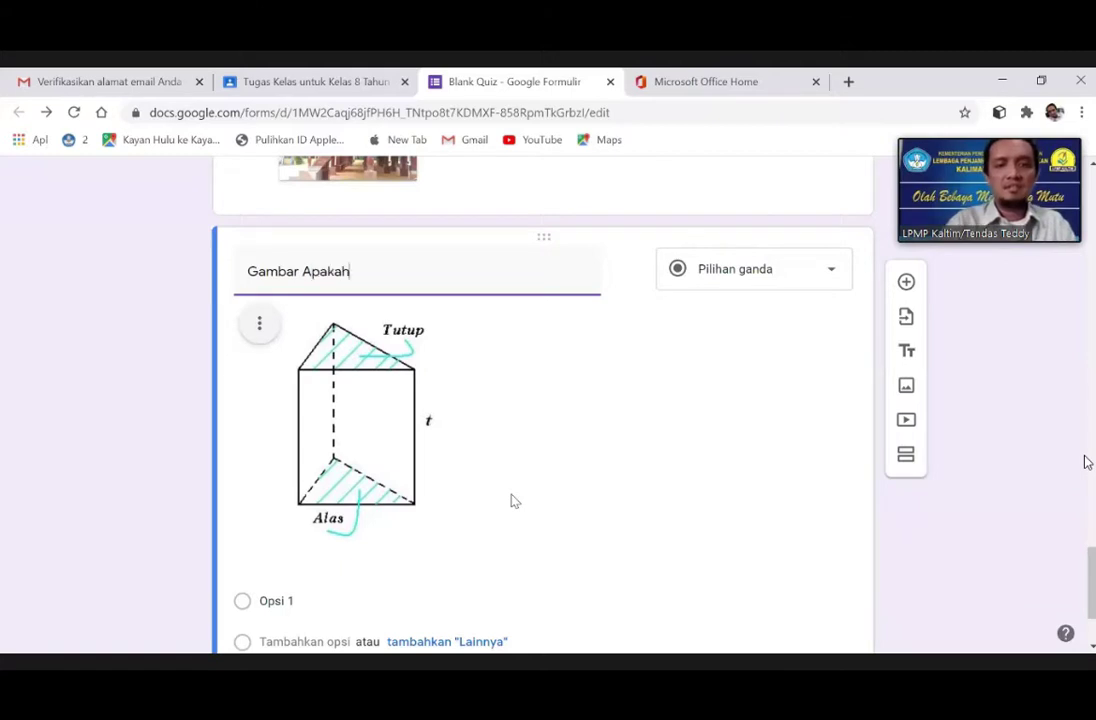
text( ini)
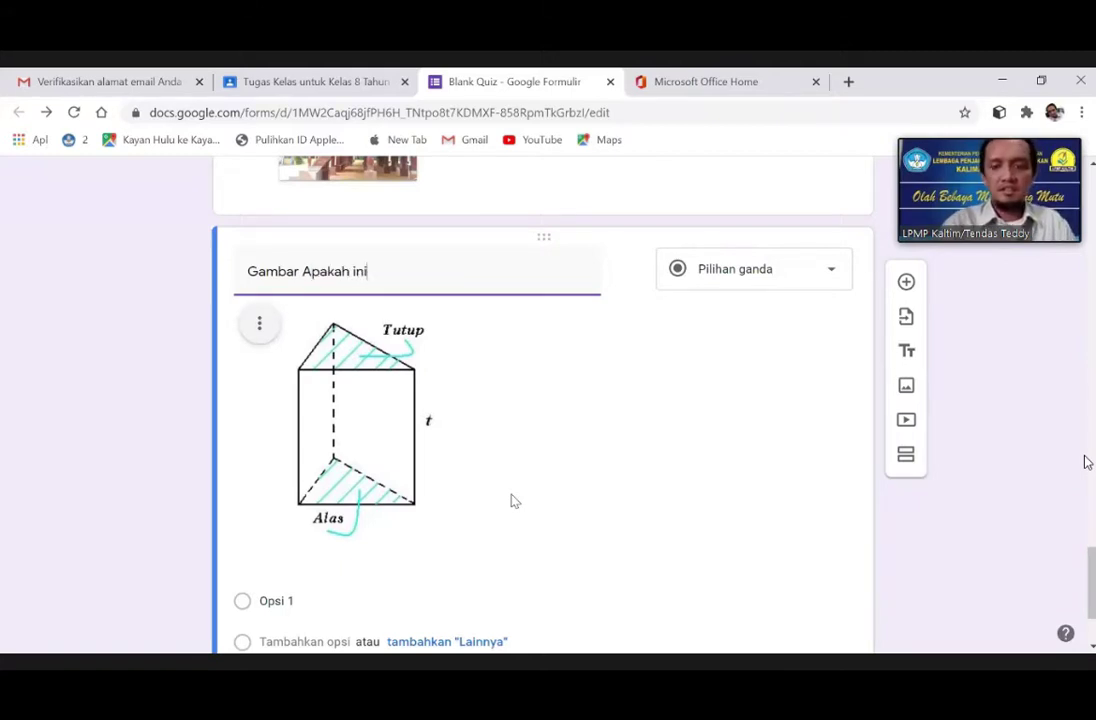
key(Delete)
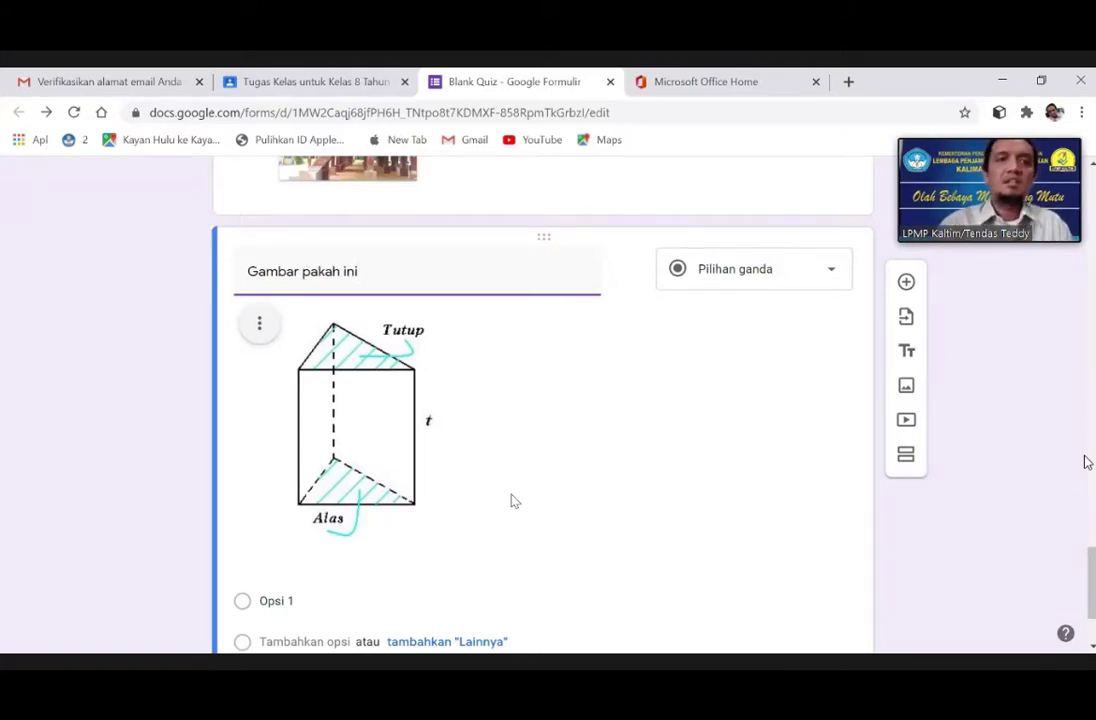
text(a)
scroll(577, 548, down, 1)
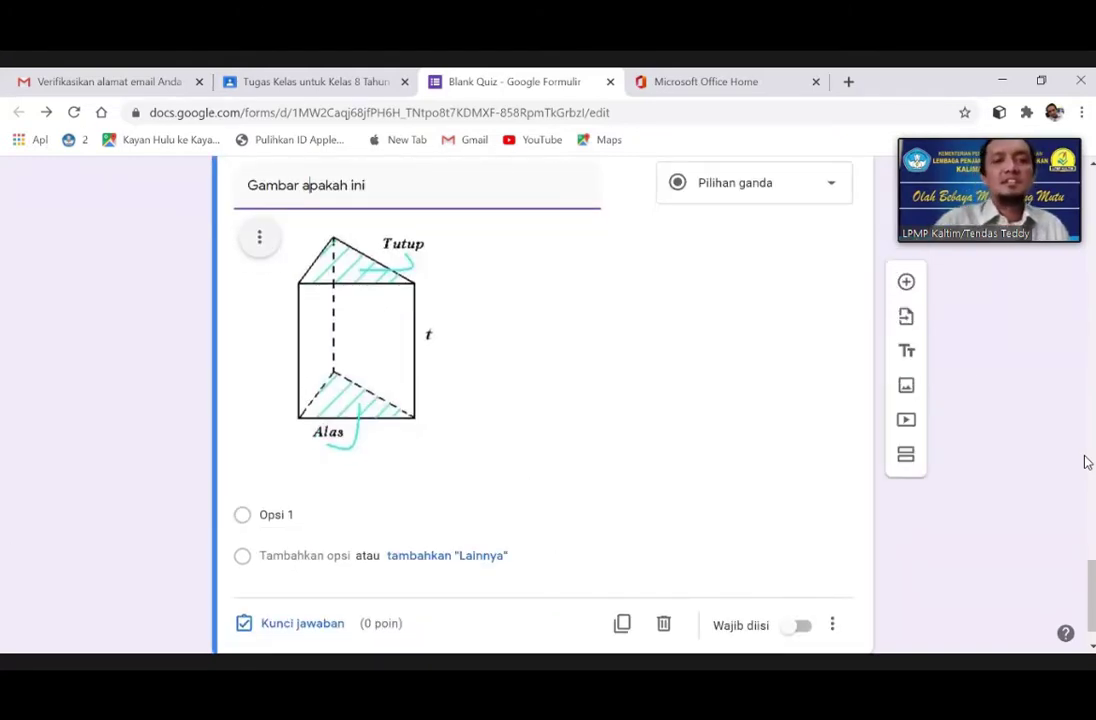
- Name the prism question's first option "Tabung" and add a second option
click(293, 518)
text(Tabung)
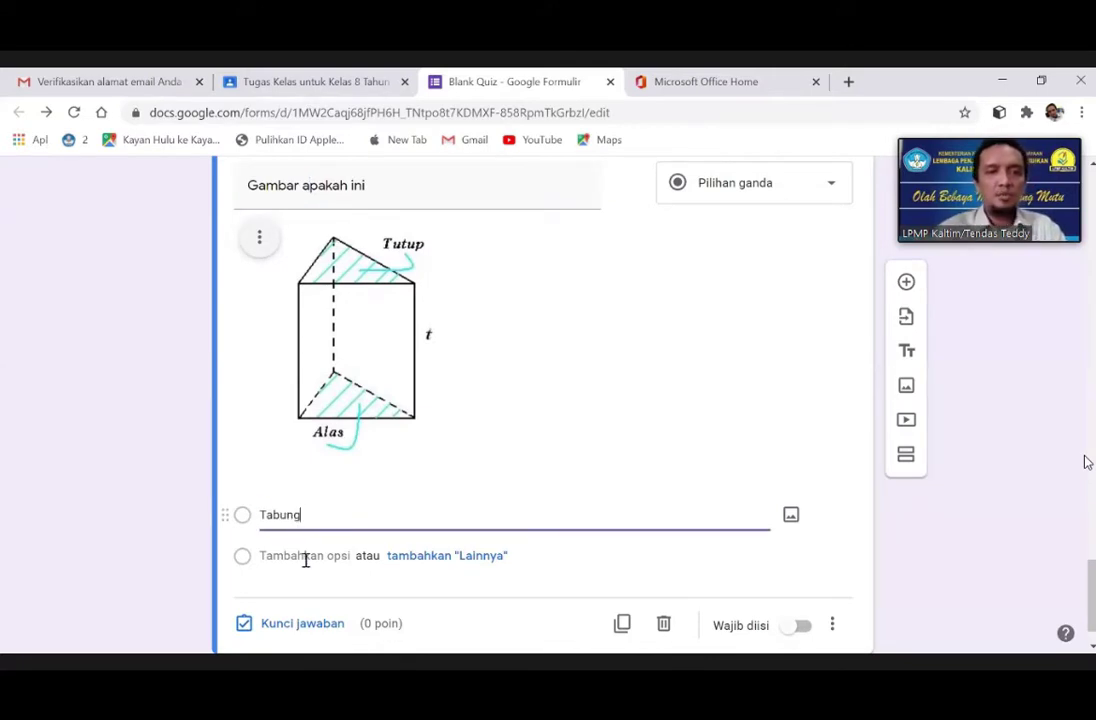
click(305, 558)
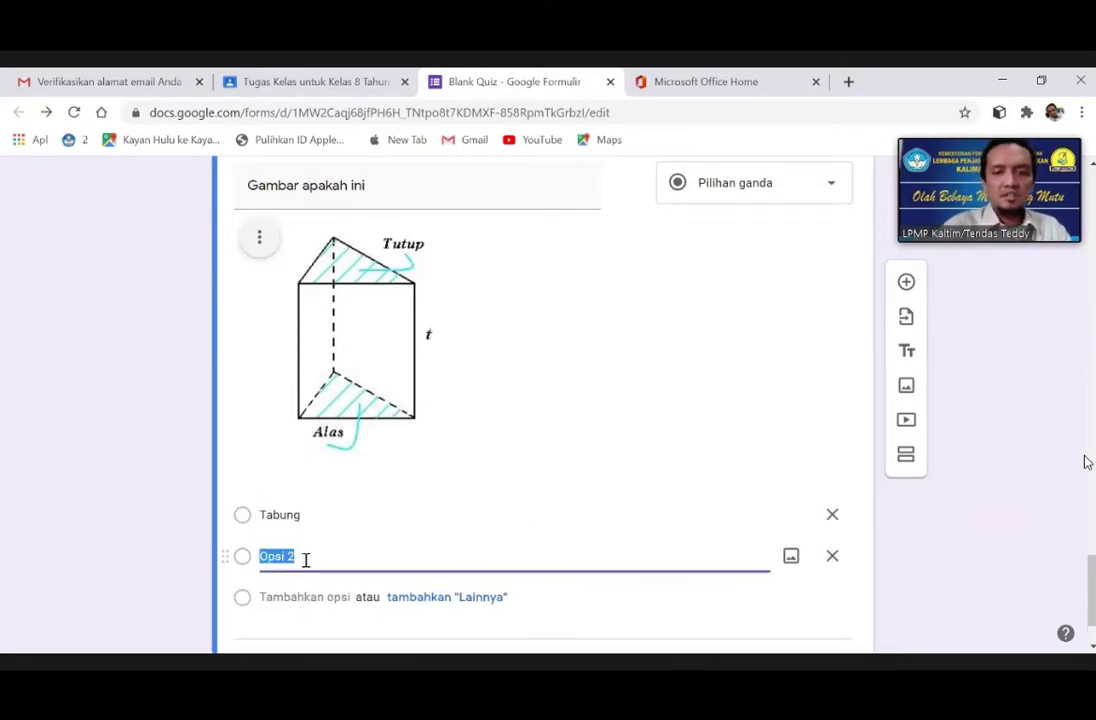
- Complete the answer options of the prism picture question with Limas, Prisma Segitiga and Bola
text(Limas)
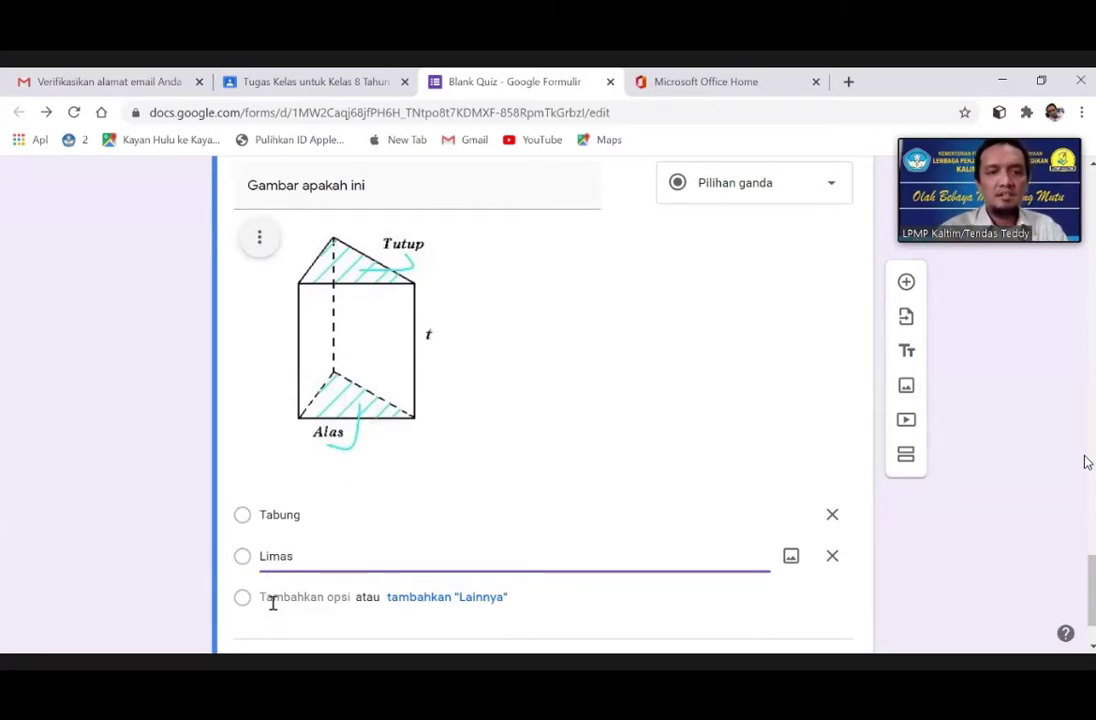
click(273, 598)
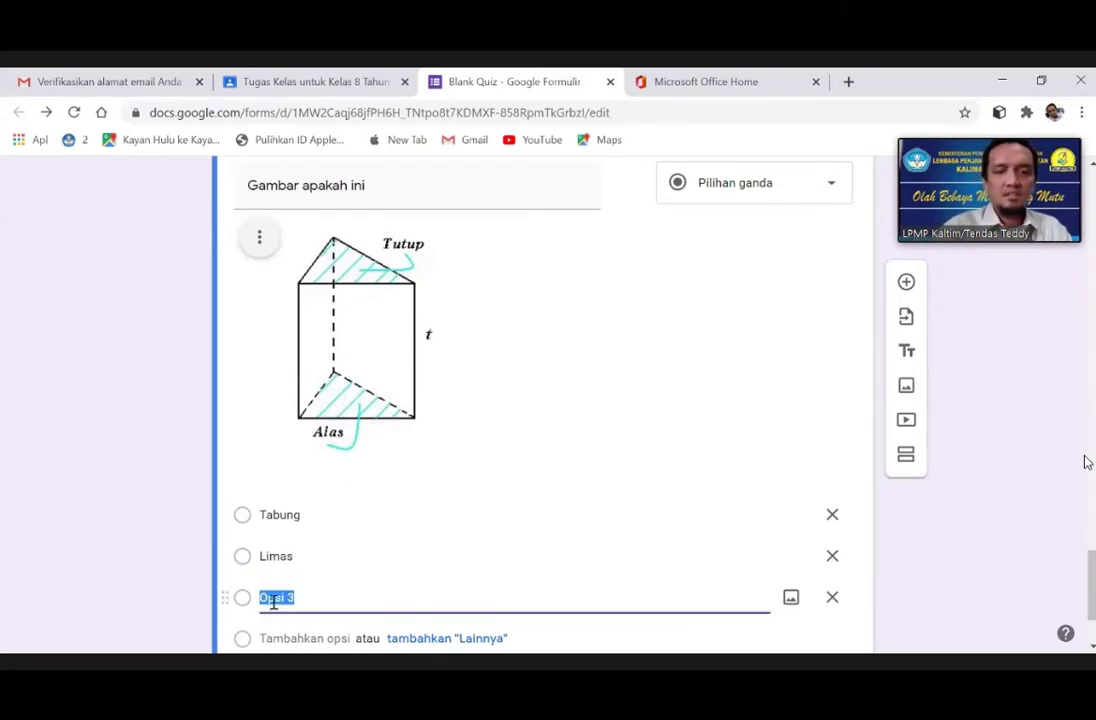
text(Prisma)
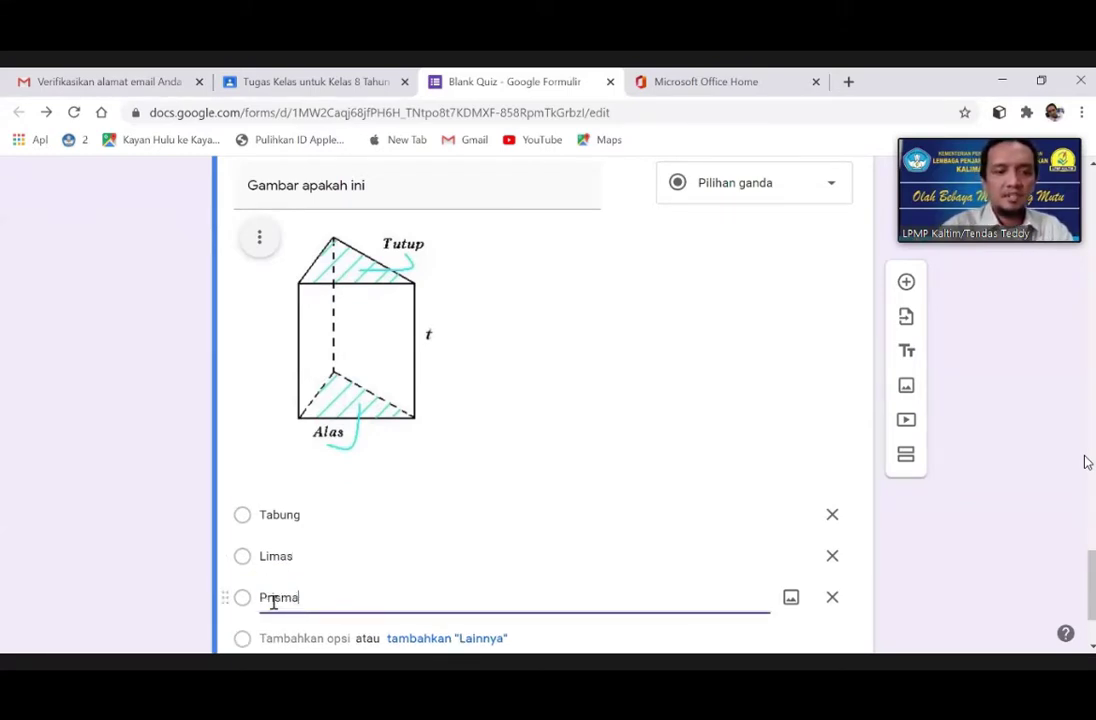
text( Segitiga)
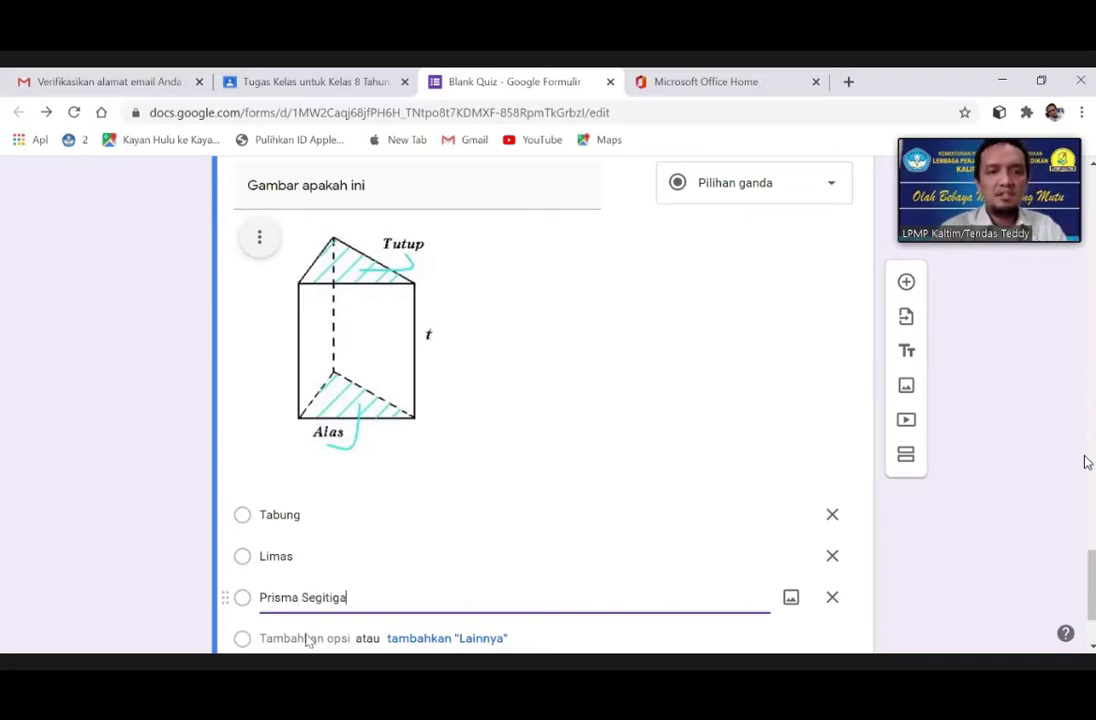
click(306, 637)
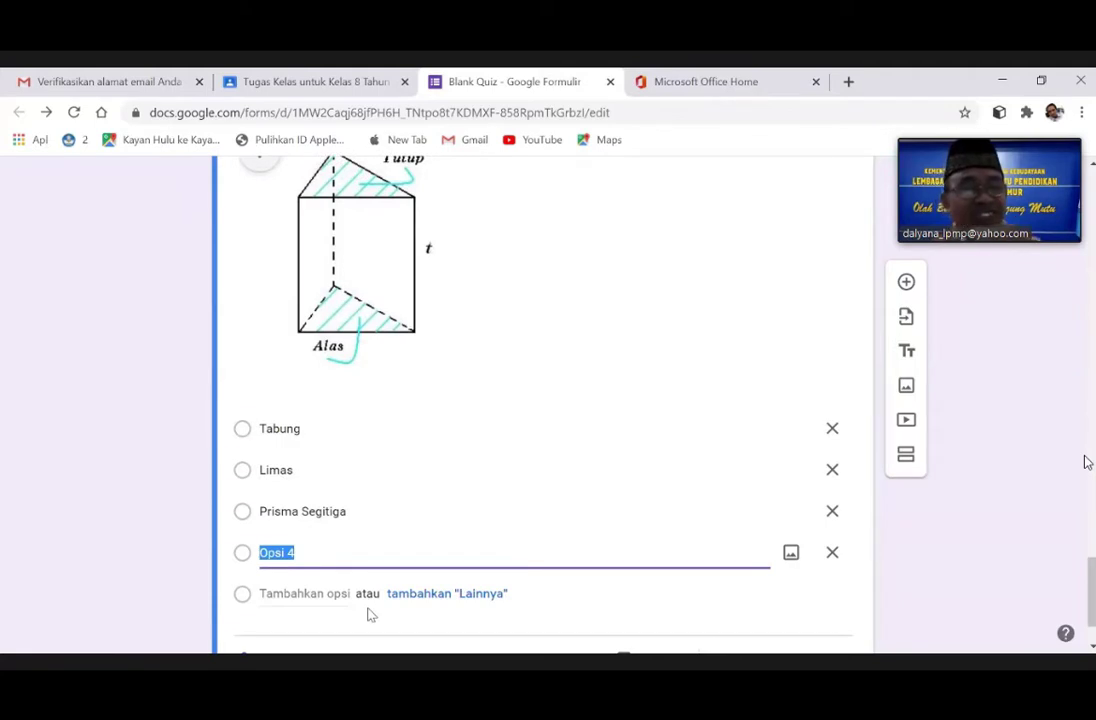
text(Bola)
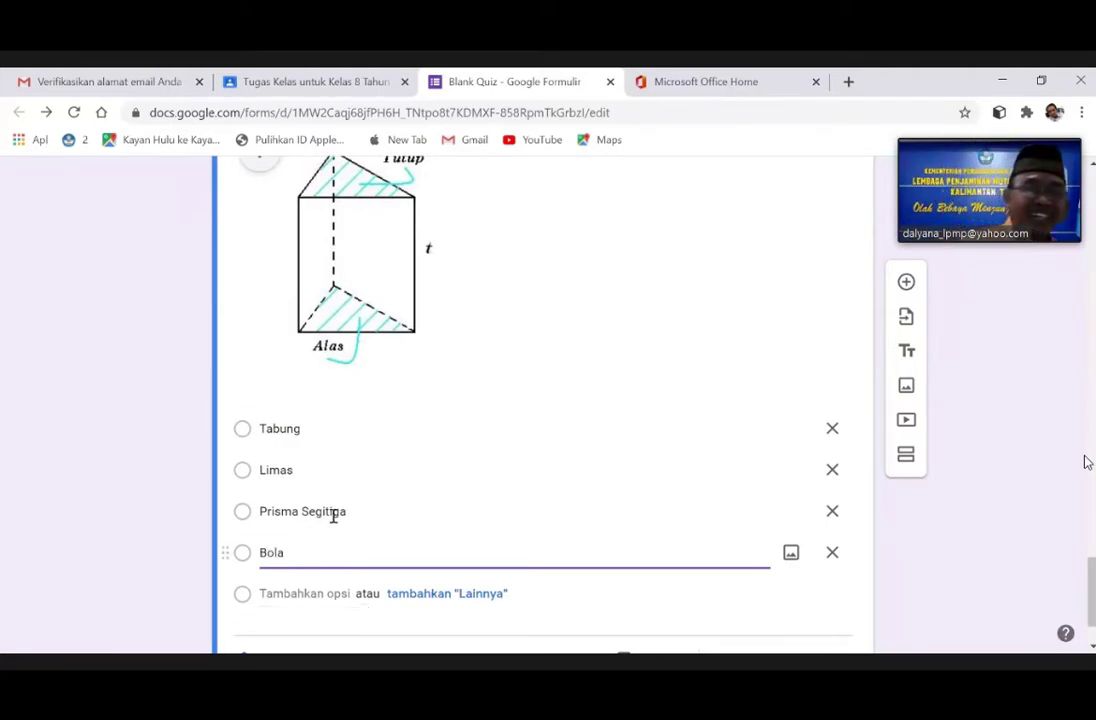
- Shorten the third answer option of the prism picture question to Prisma
click(367, 519)
click(367, 519)
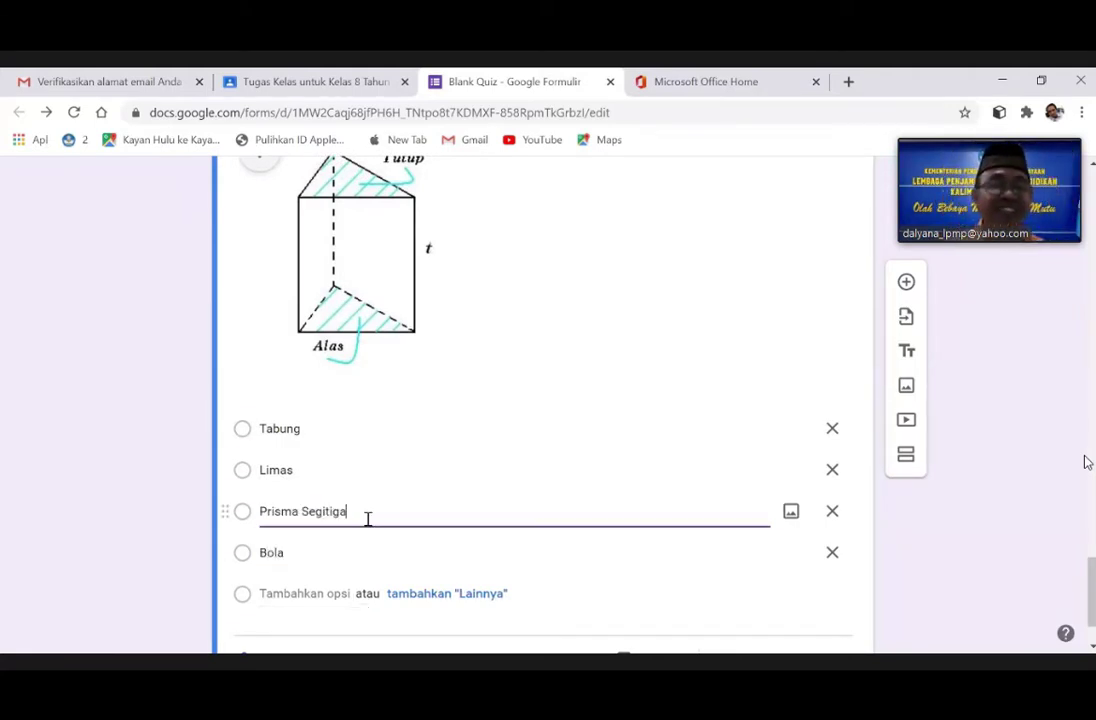
key(ctrl+BackSpace)
scroll(410, 495, down, 1)
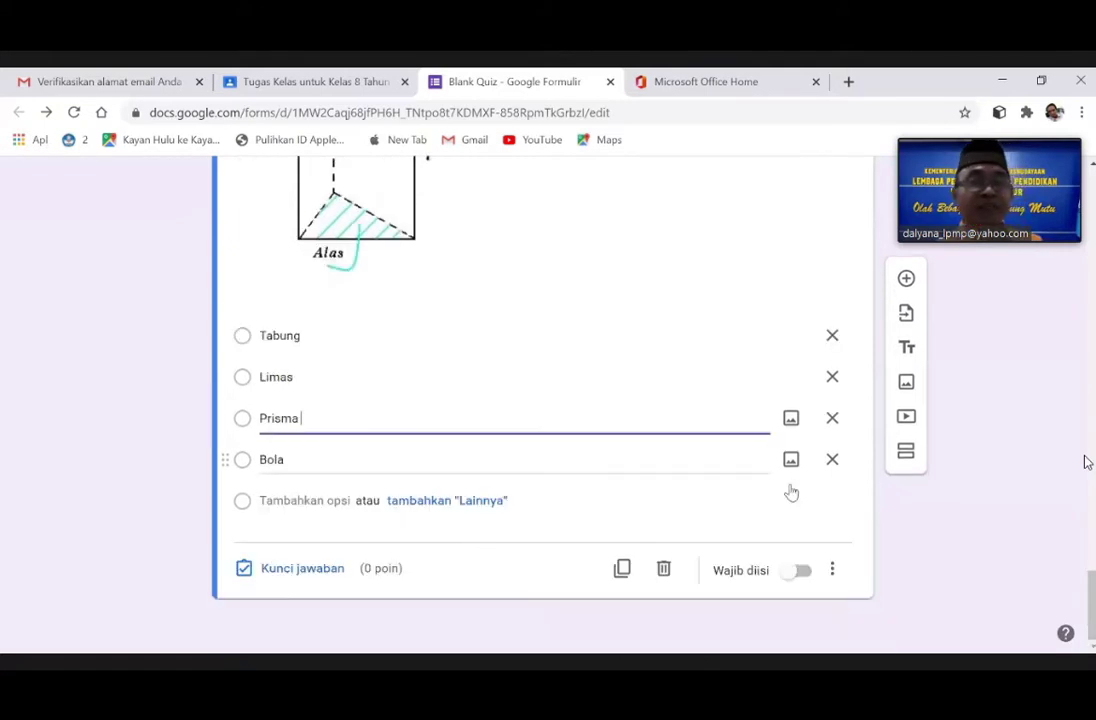
- Add and discard a blank question, and insert a new section below the prism picture question
click(905, 284)
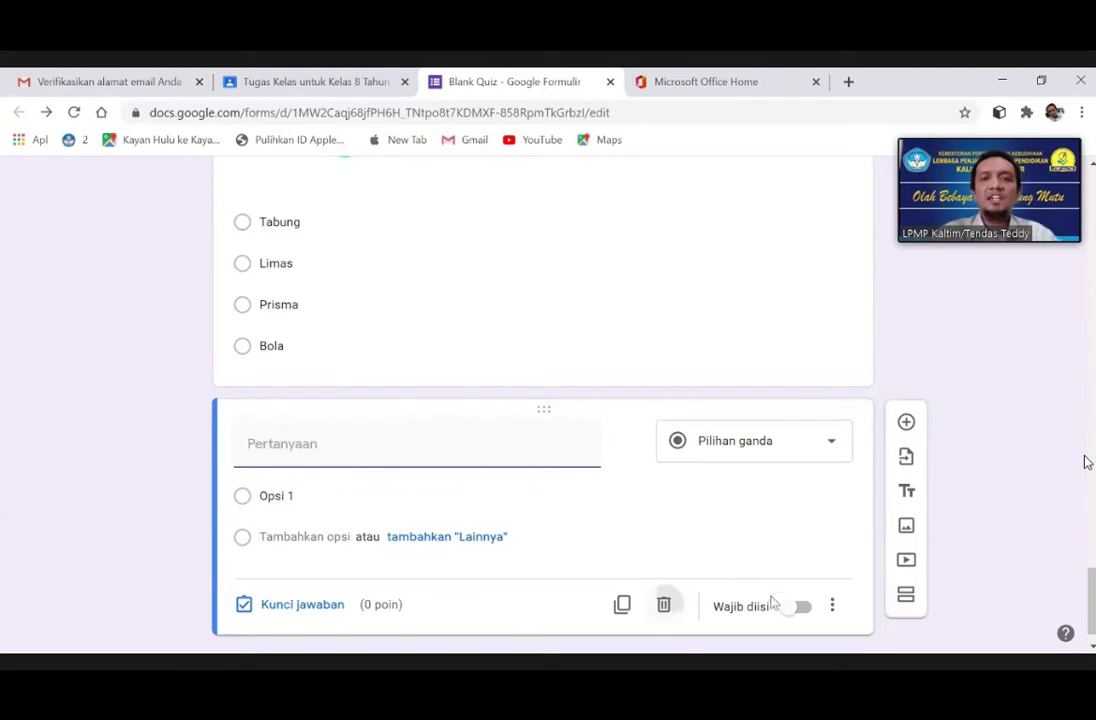
click(666, 603)
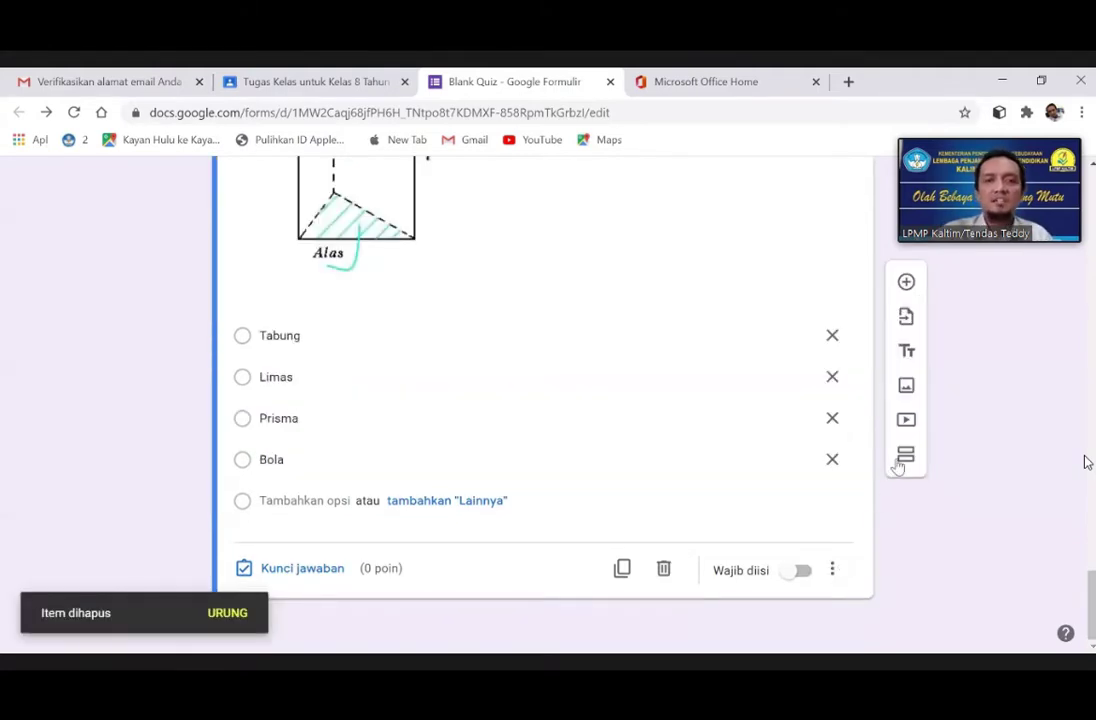
click(637, 515)
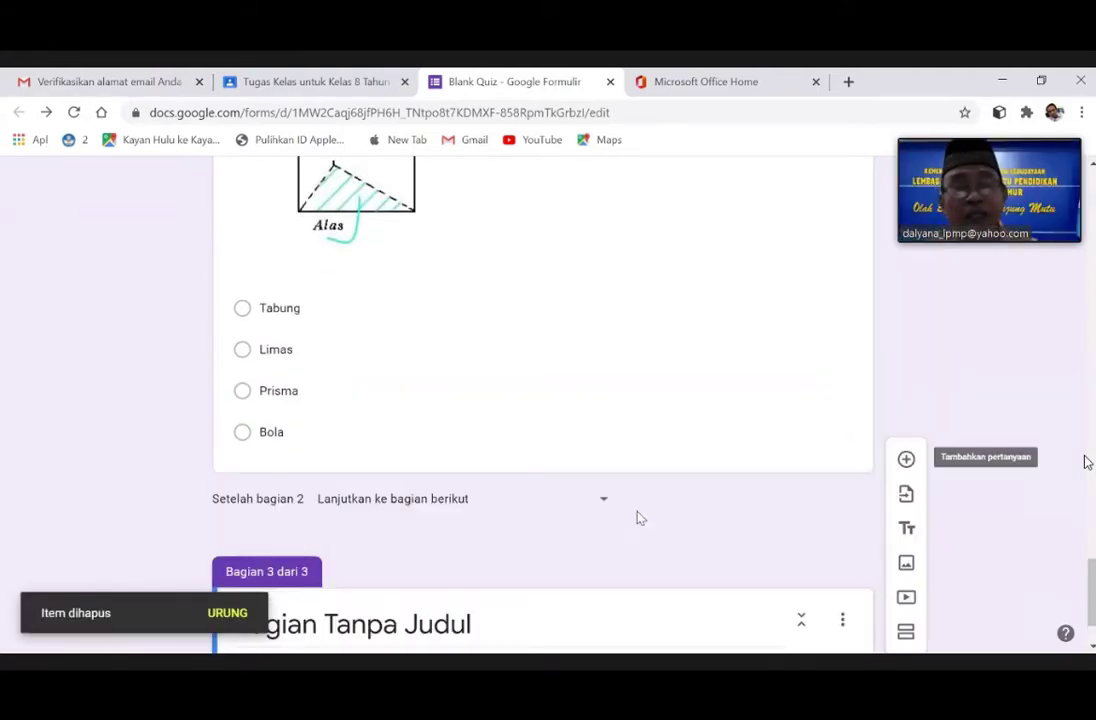
scroll(530, 518, down, 1)
click(420, 527)
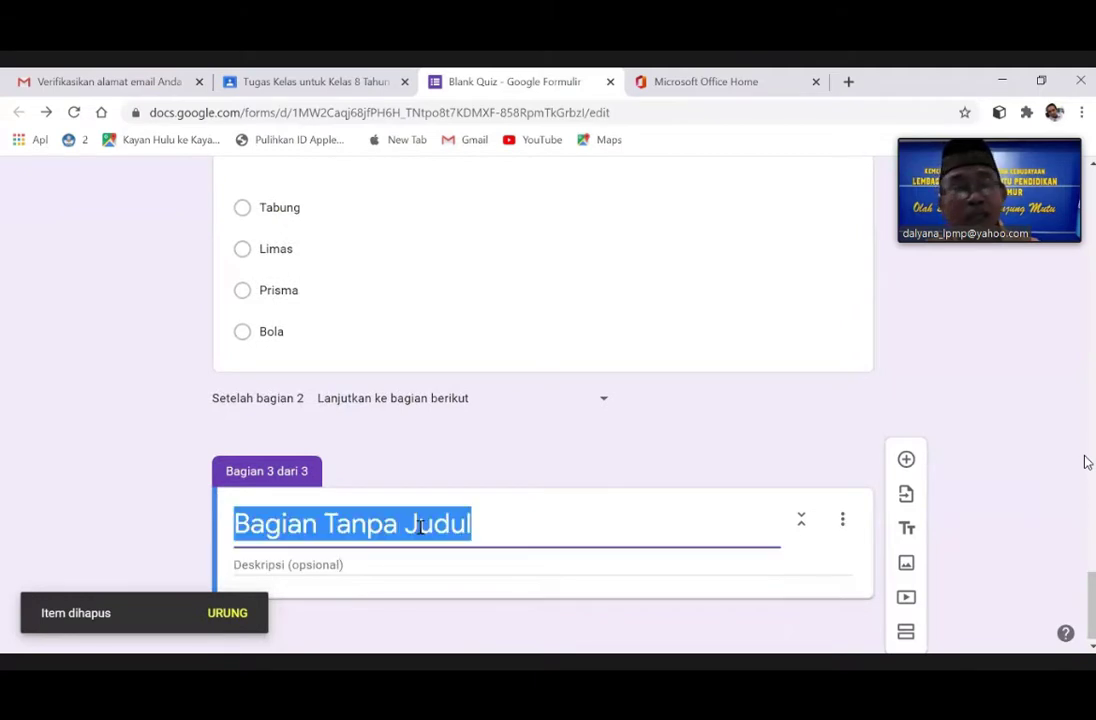
text(Pilihan)
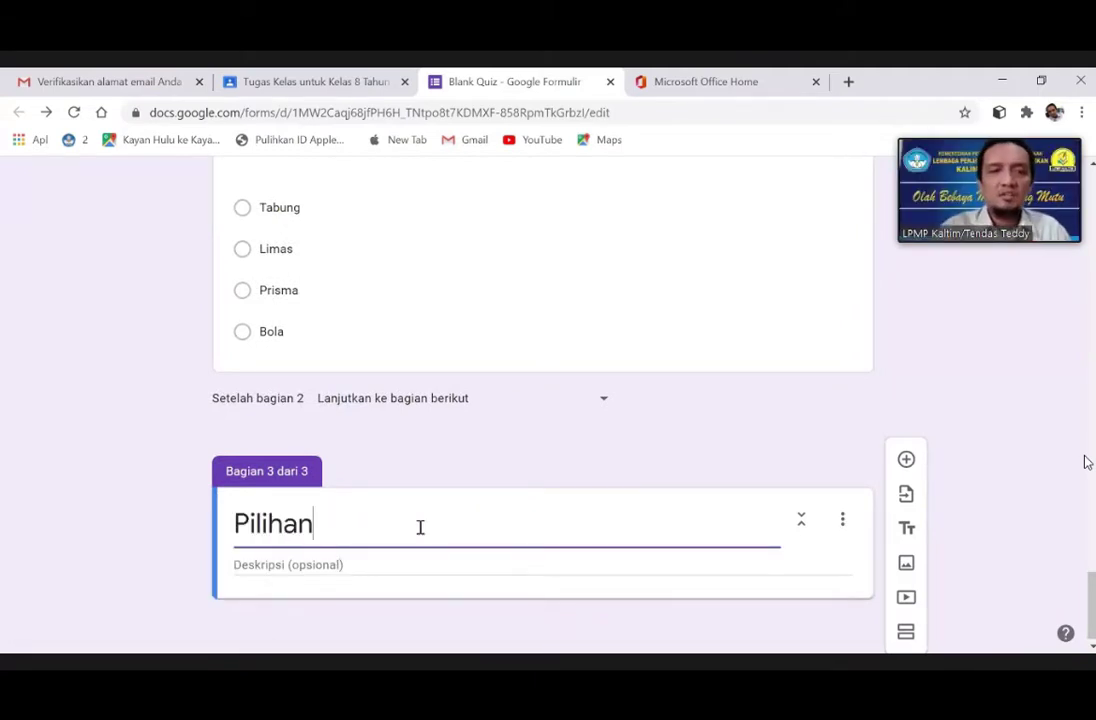
key(BackSpace)
key(BackSpace)
key(BackSpace)
key(BackSpace)
key(BackSpace)
key(BackSpace)
key(BackSpace)
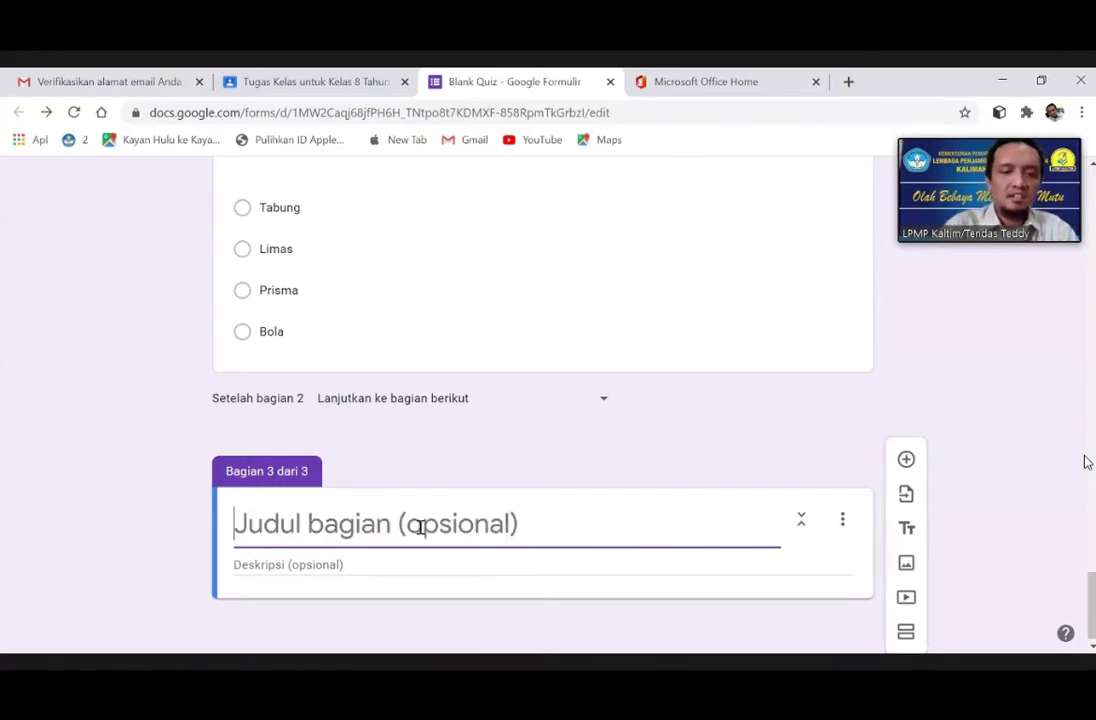
text(Teks)
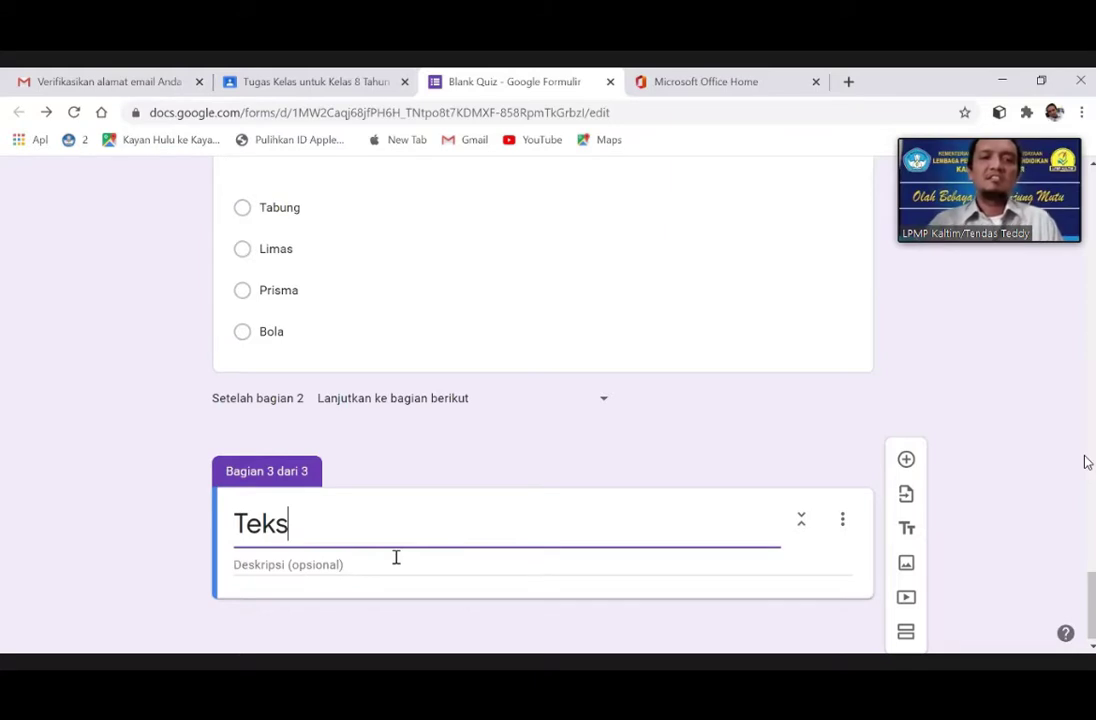
key(BackSpace)
key(BackSpace)
key(BackSpace)
key(BackSpace)
- Title the third section "Jawaban Singkat" and leave its description empty
text(J)
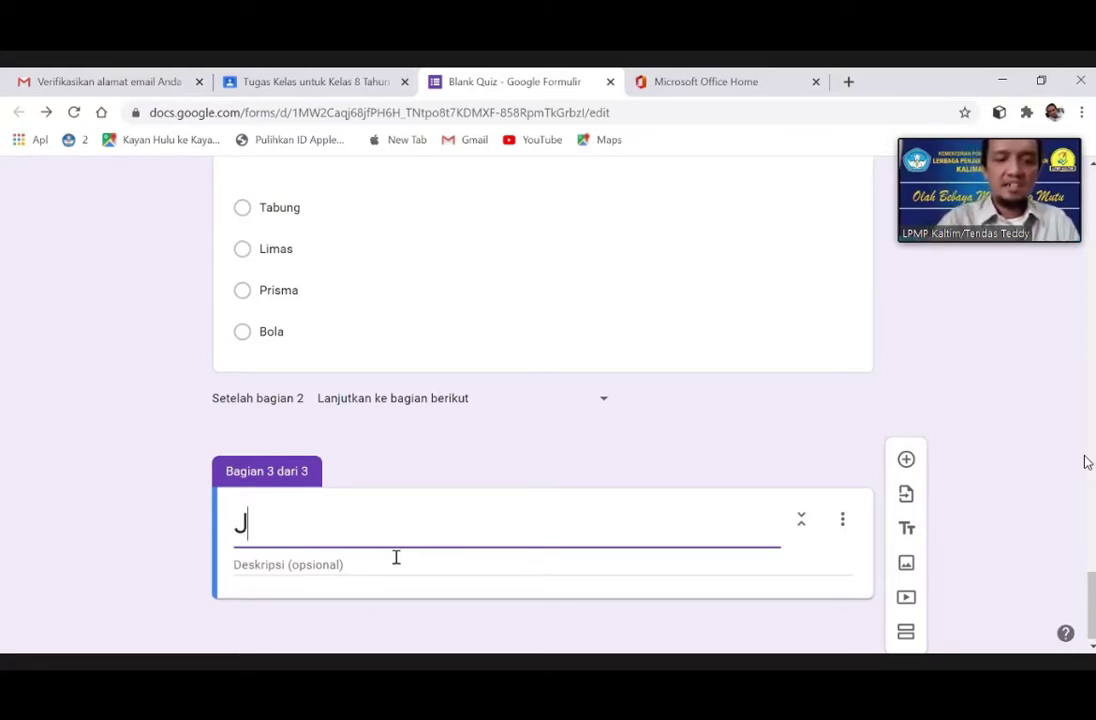
text(awaban Sin)
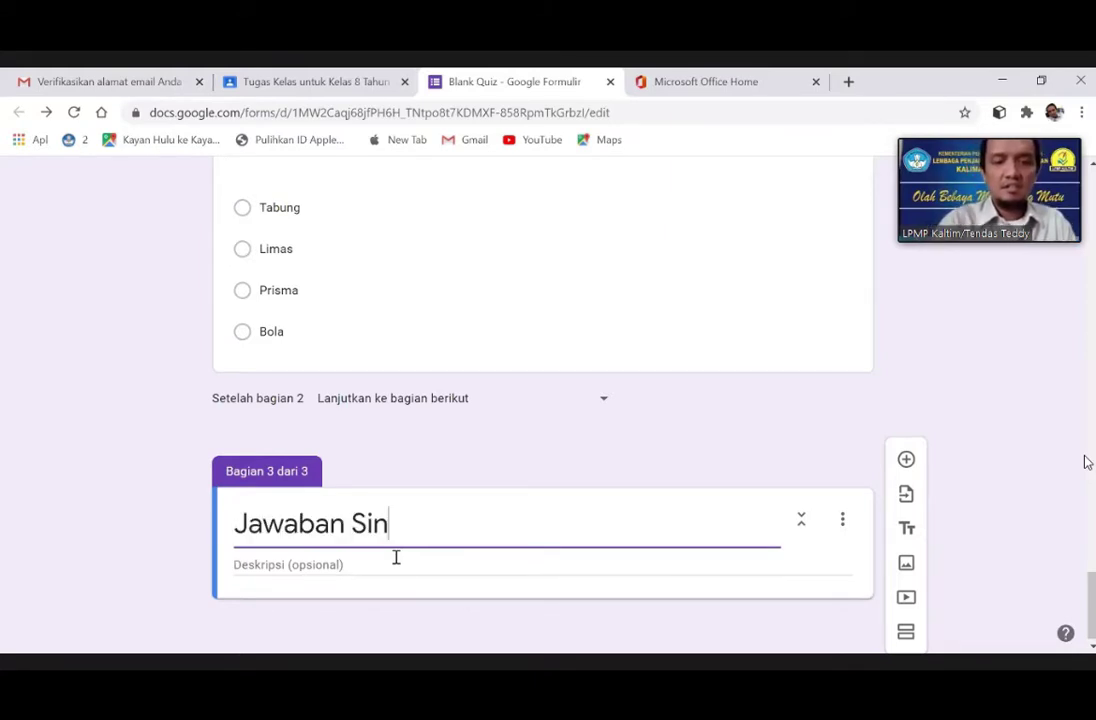
text(gkat)
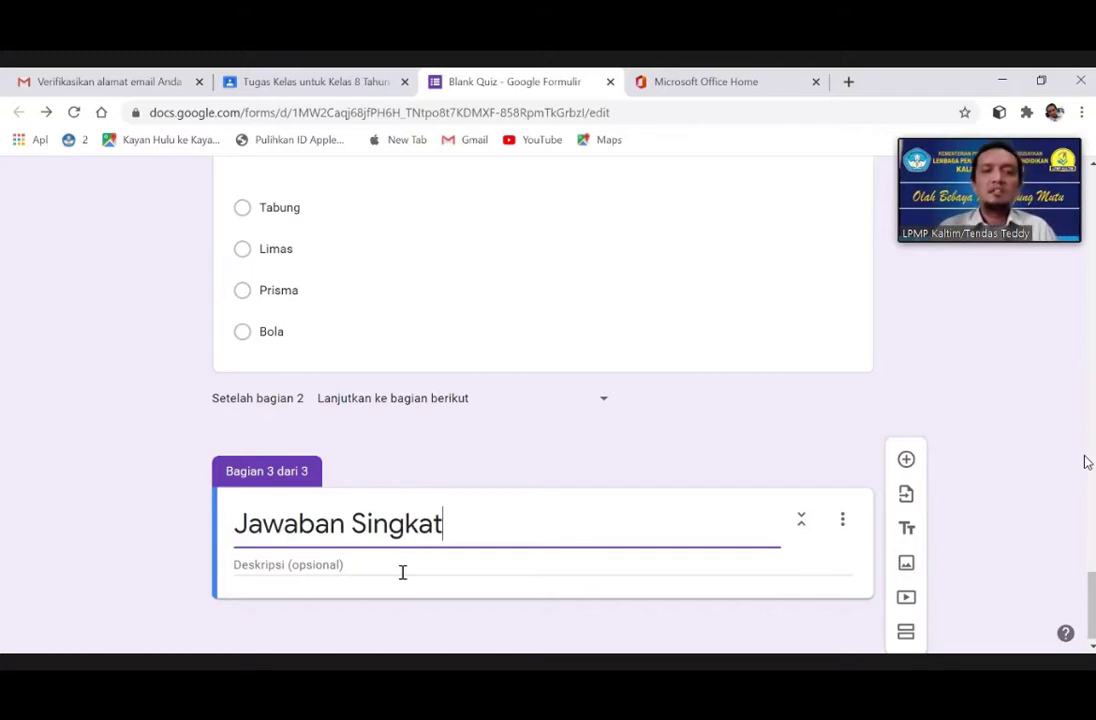
click(402, 572)
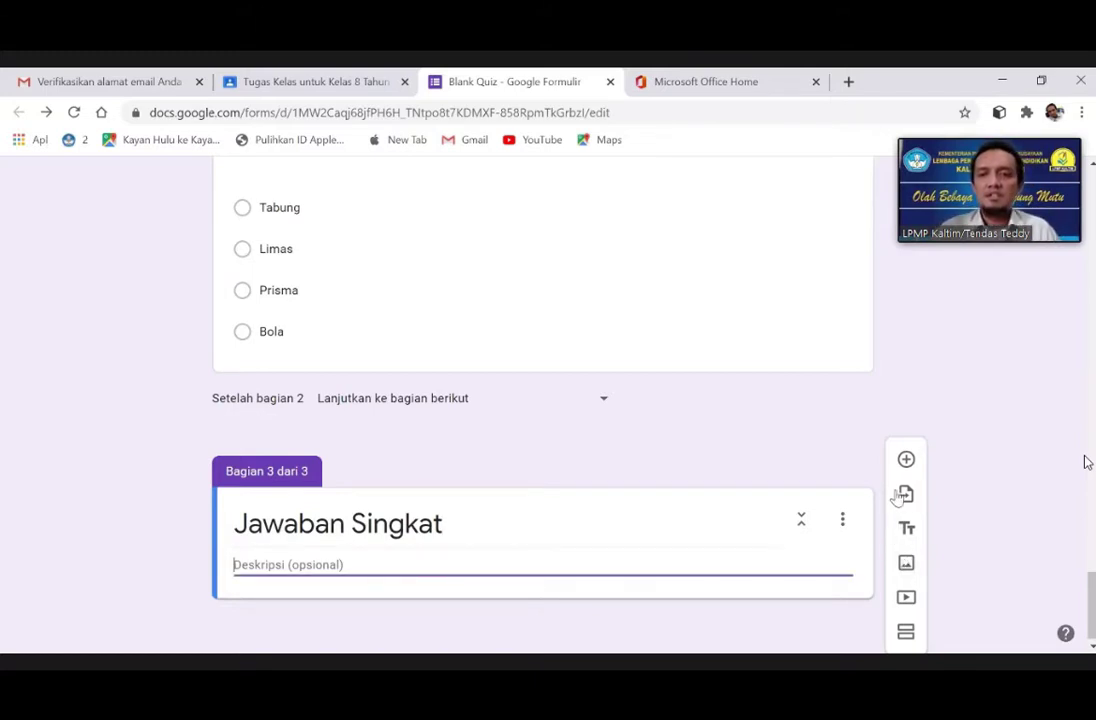
- Add a short-answer question reading "Siapa nama Peresiden RI Pertama" to the Jawaban Singkat section
click(907, 460)
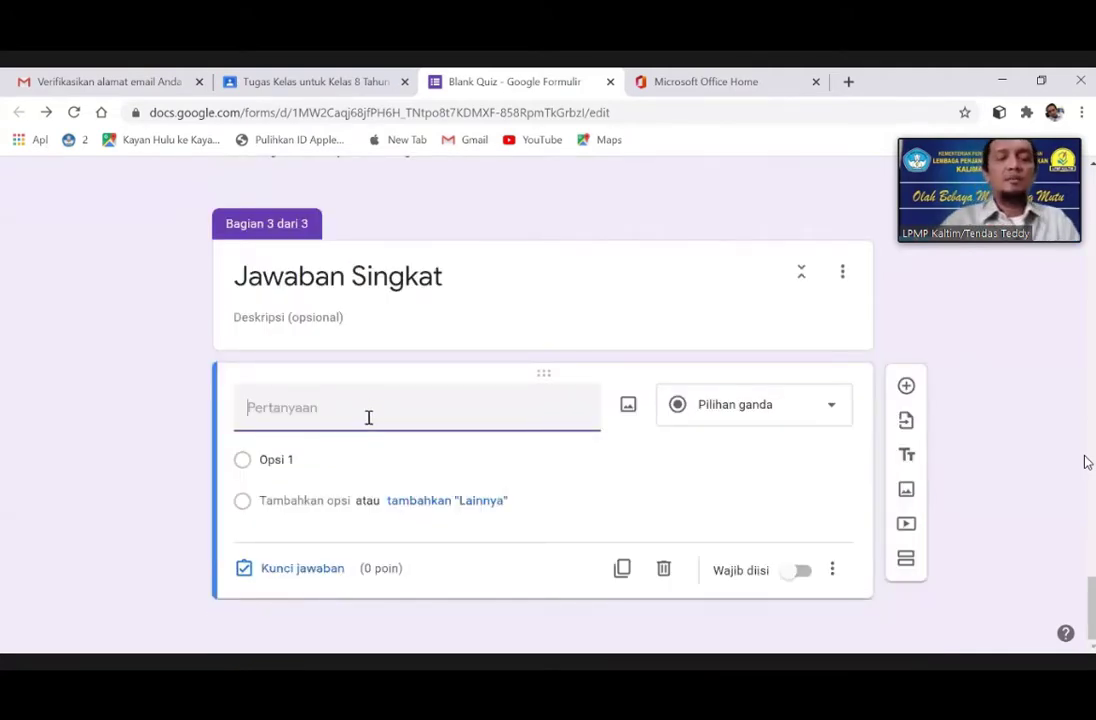
text(S)
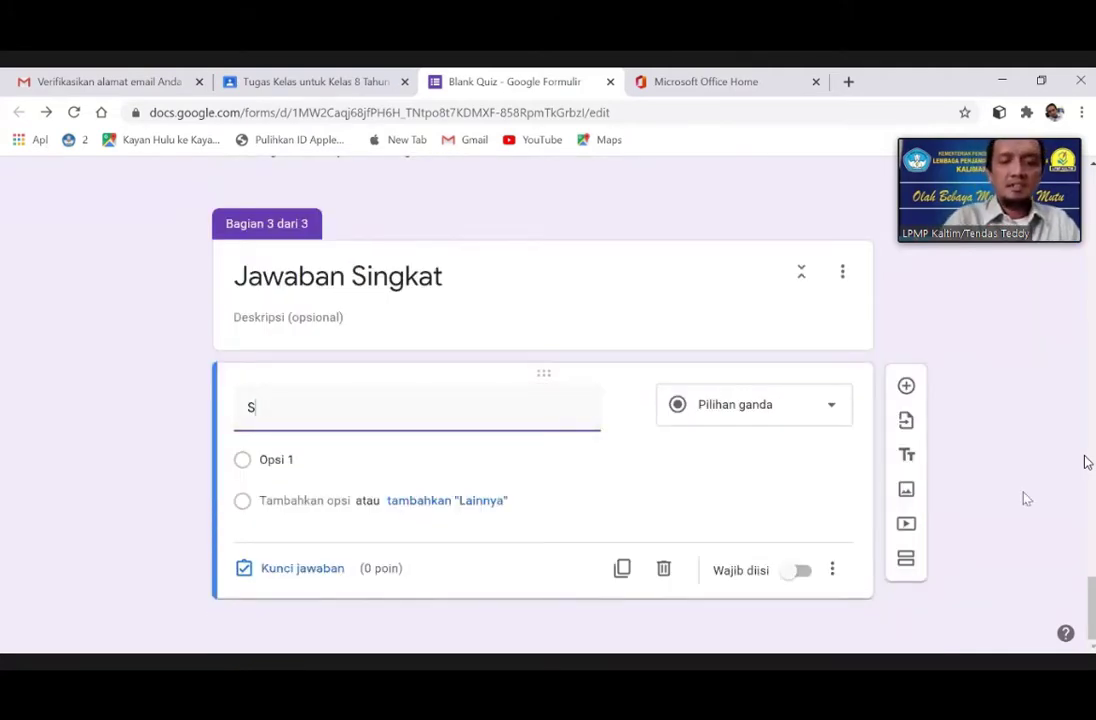
text(iapa)
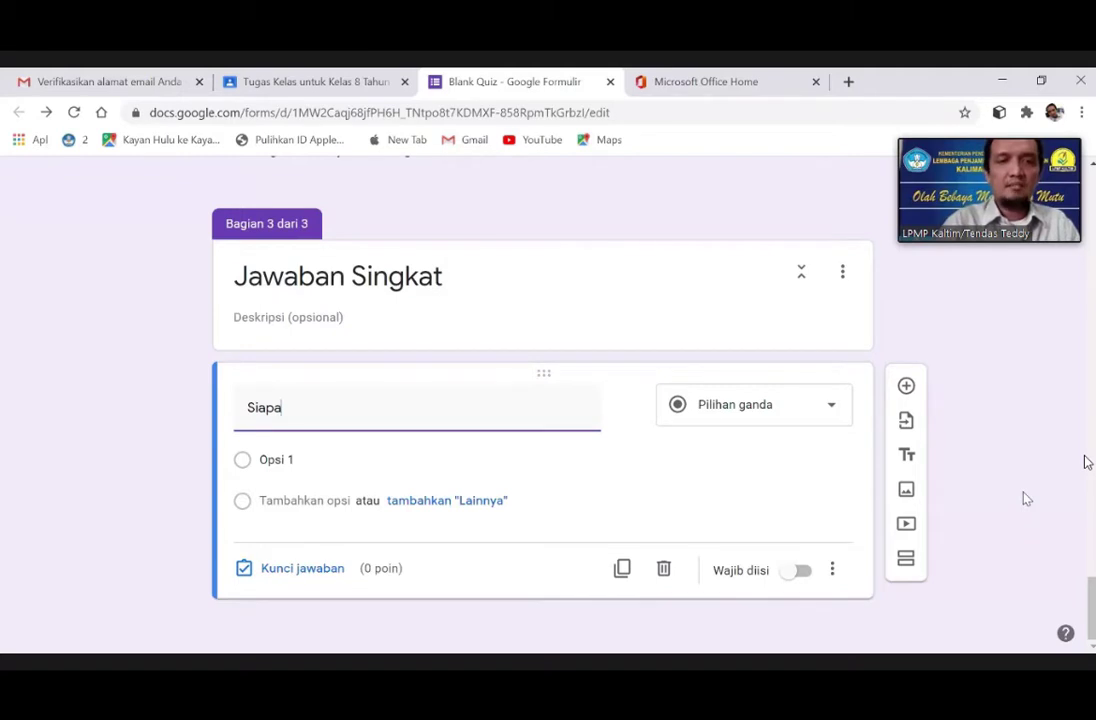
text( nama P)
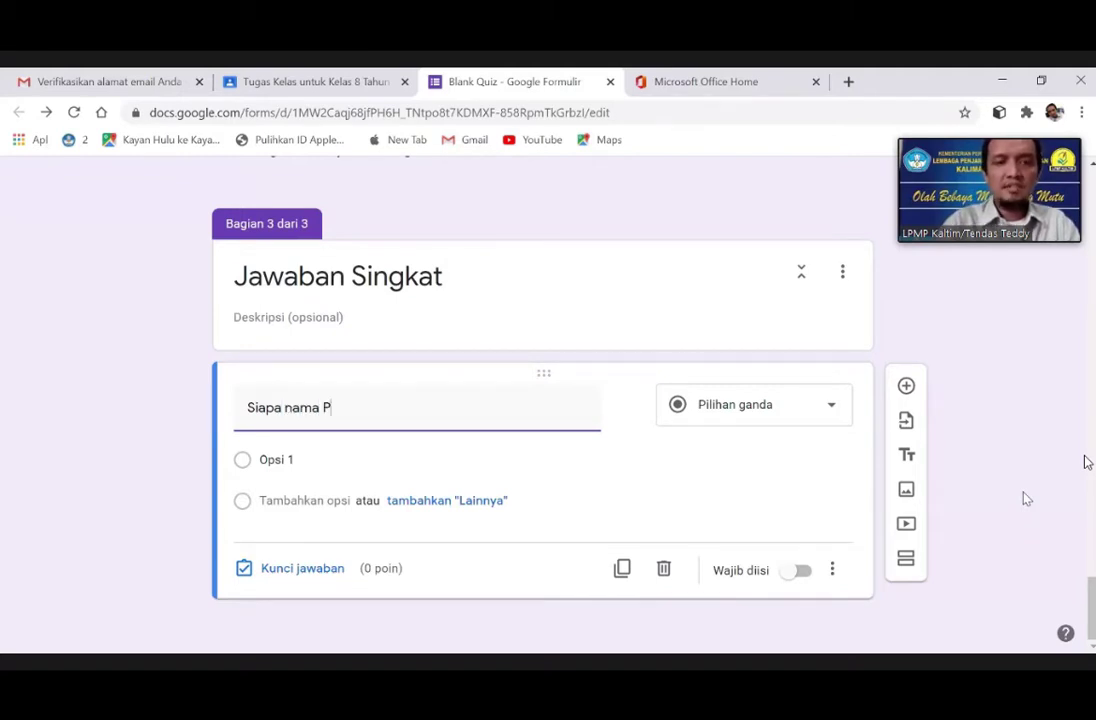
text(eresiden RI )
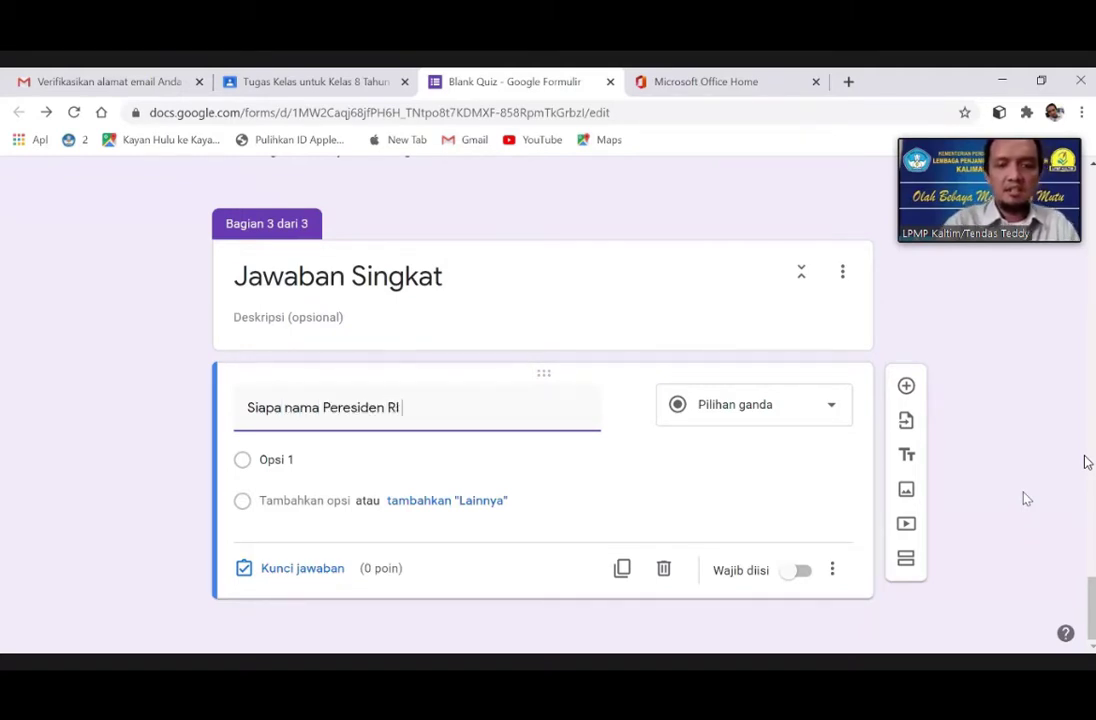
text(Pertama)
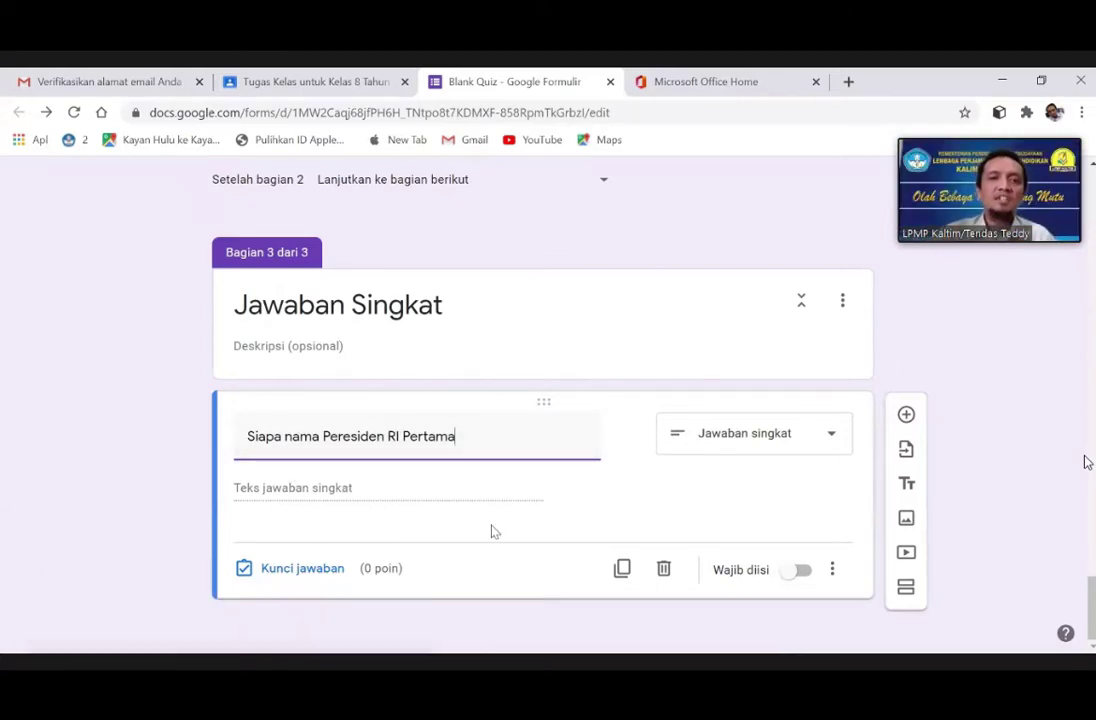
- Open the answer key of the short-answer question and enter "Ir. Soekarno" as a correct answer
click(302, 570)
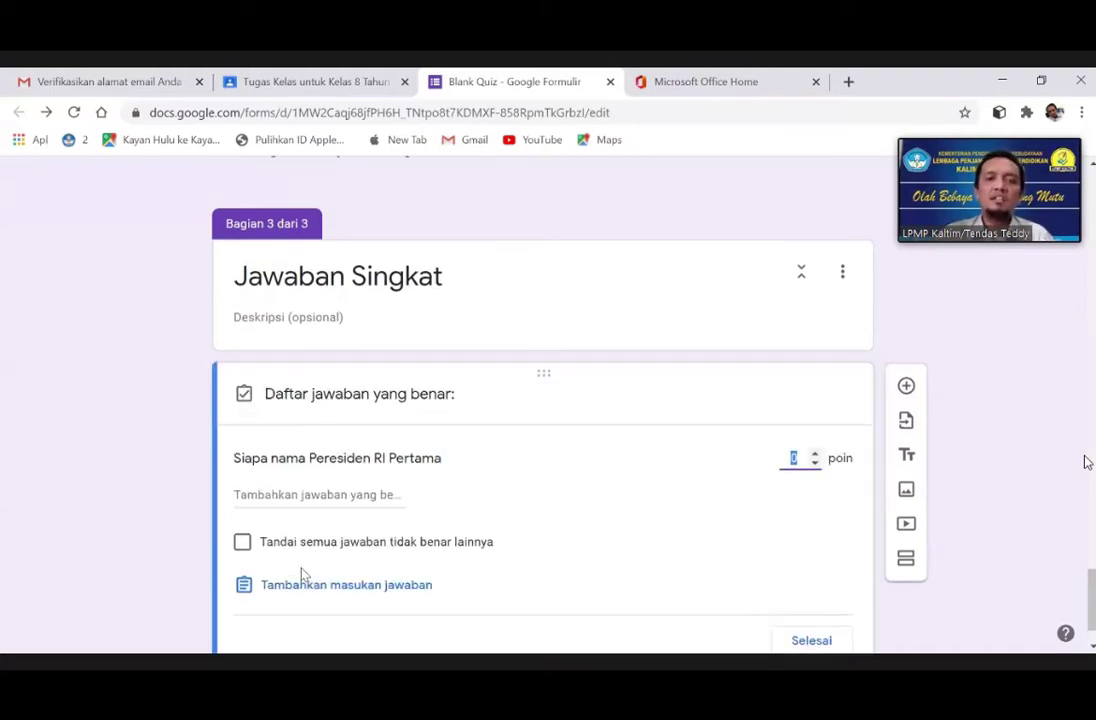
click(272, 497)
click(272, 499)
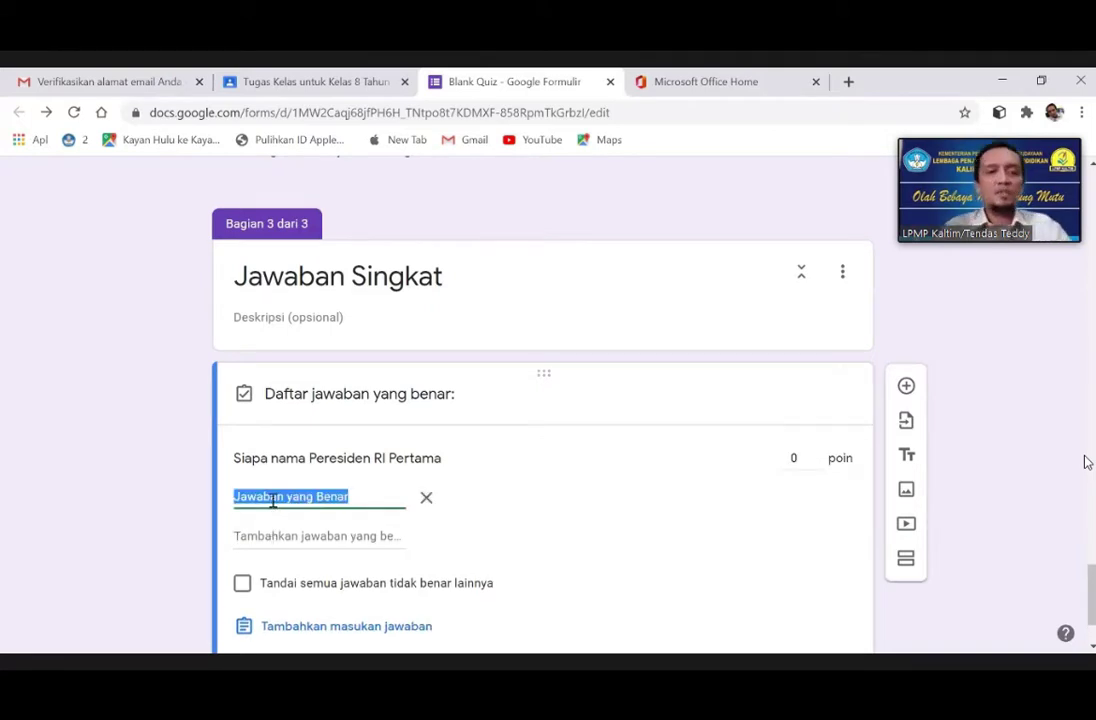
text(Ir)
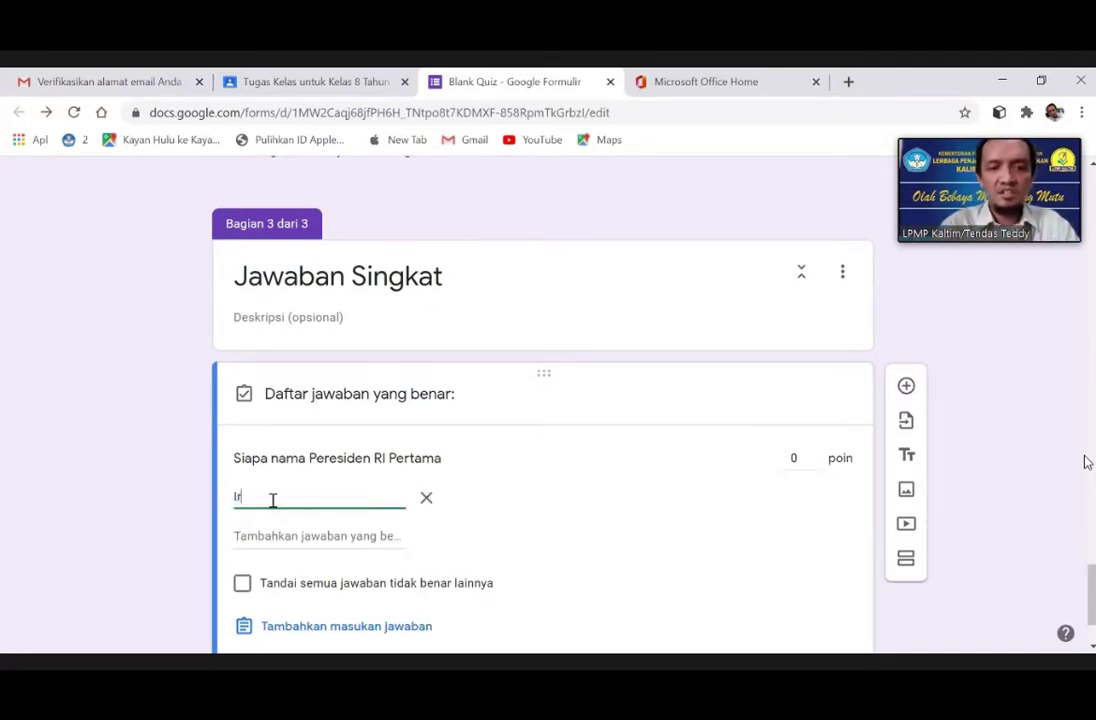
text(. So)
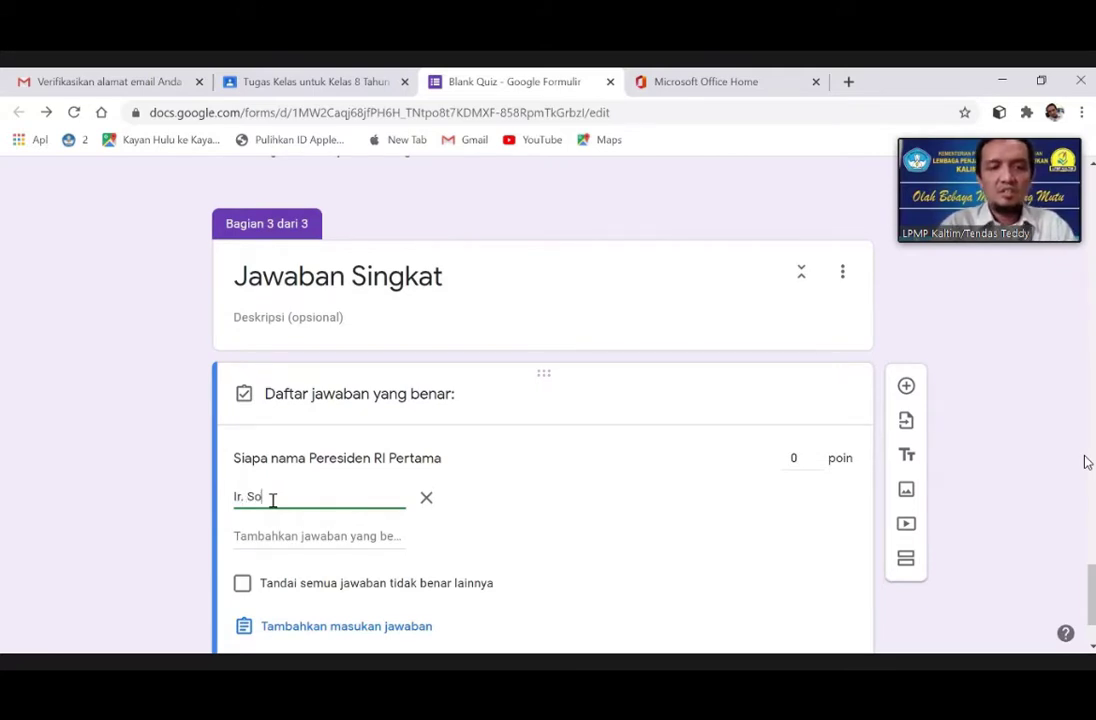
text(e)
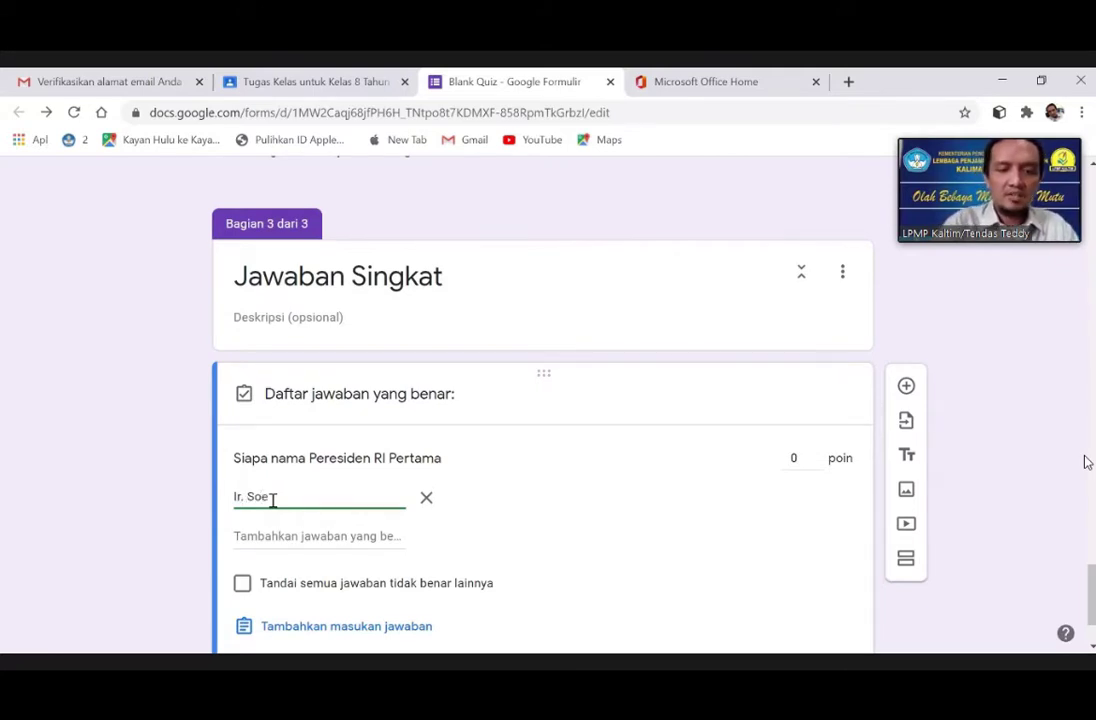
text(karno)
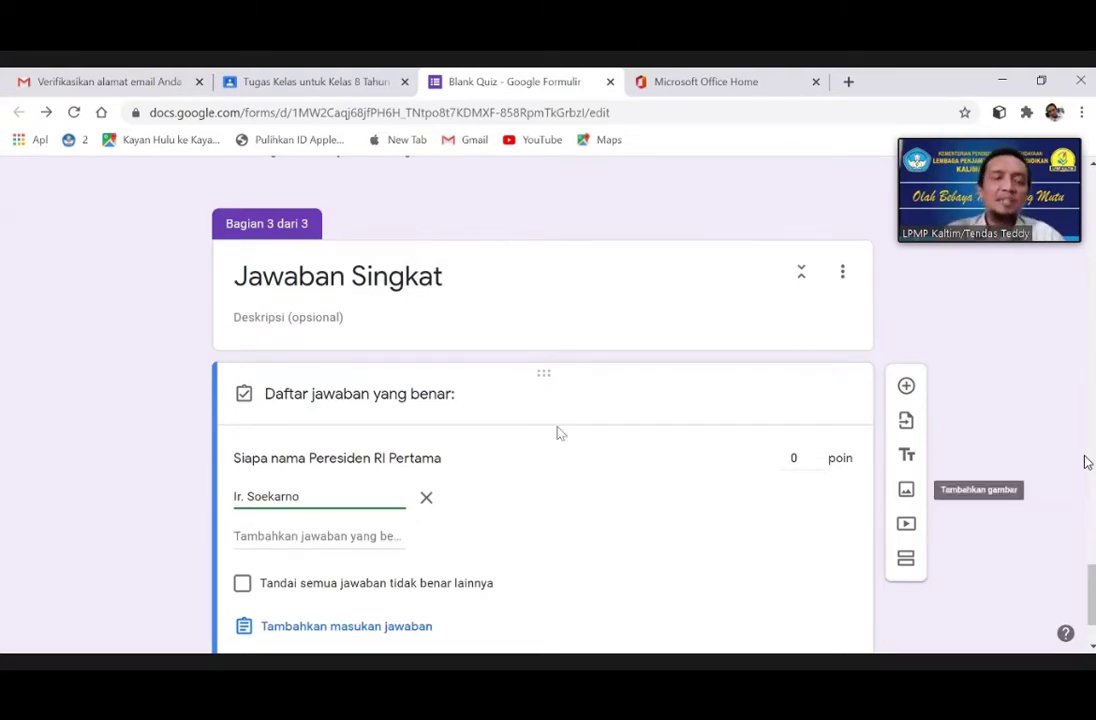
- Add "Soekarno" as a second correct answer in the answer key of the president question
click(340, 531)
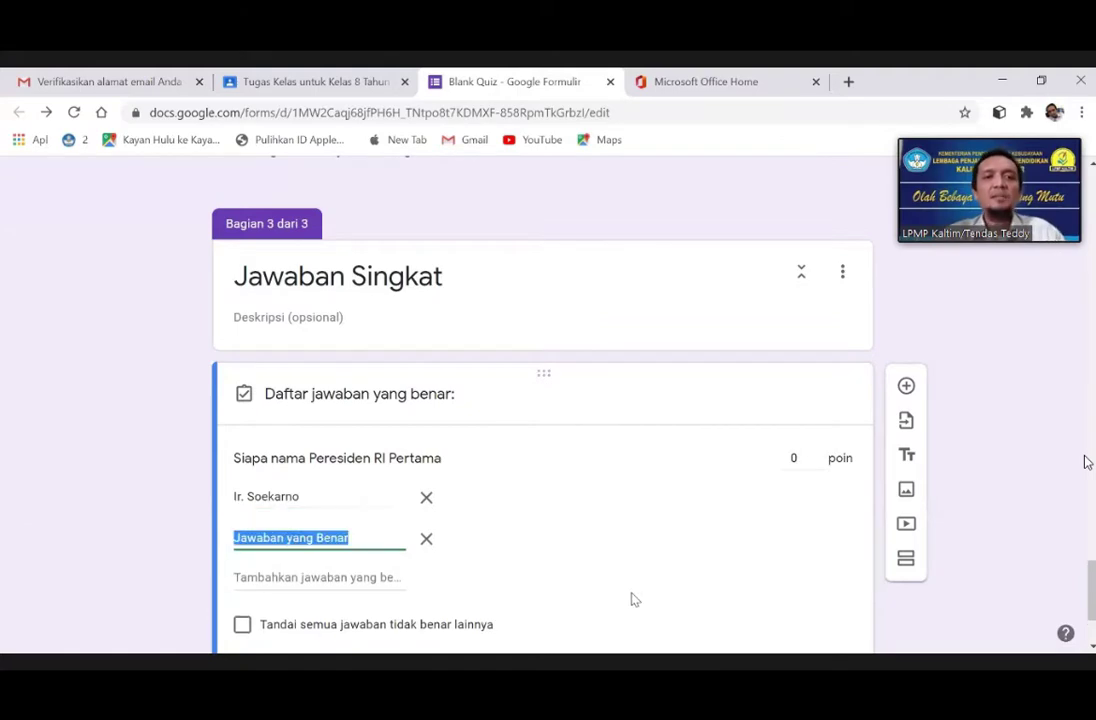
text(Soe)
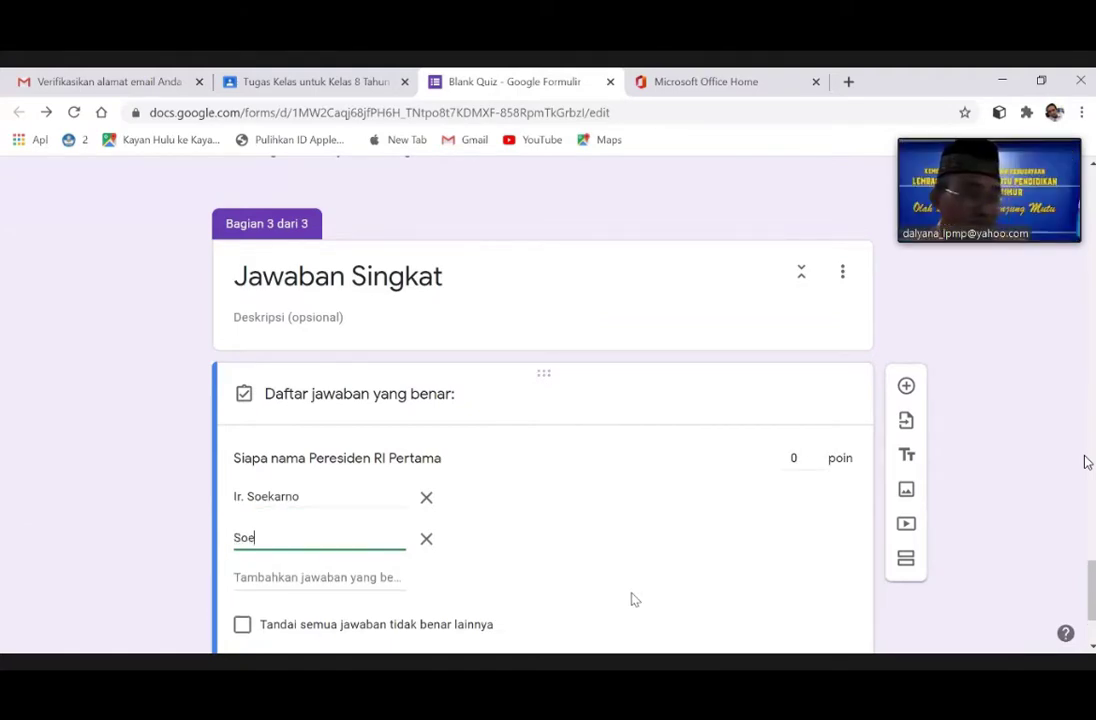
text(karno)
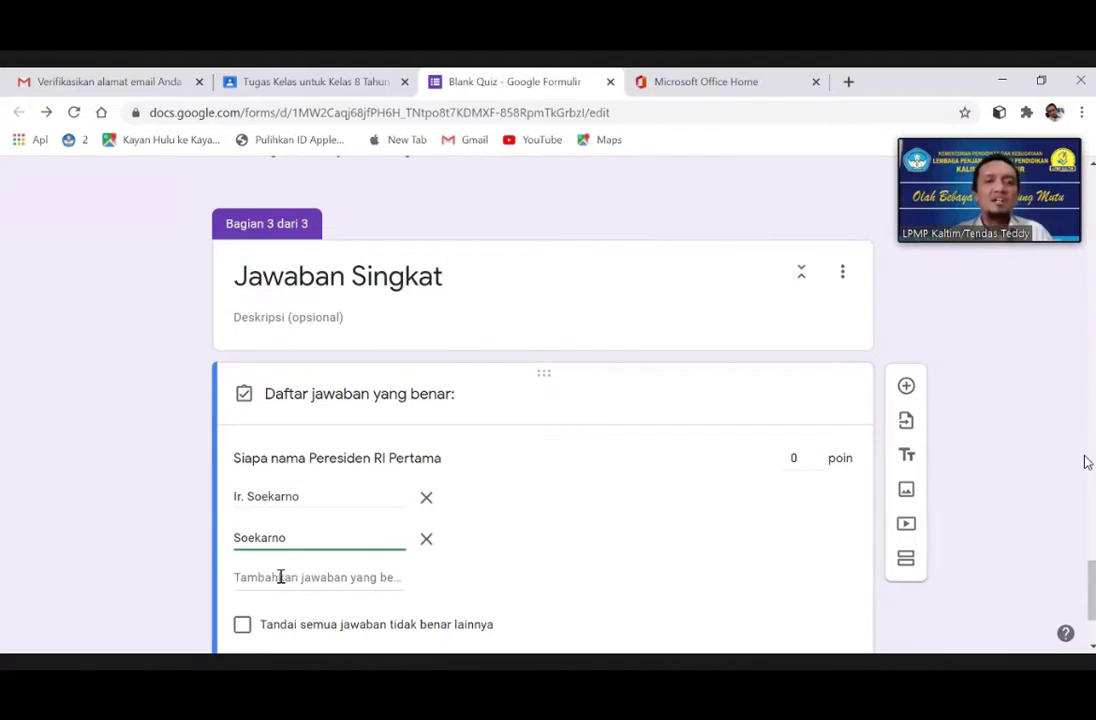
- Add the spelling variants "Sukarno" and "sukarno" as further correct answers to the president question
click(360, 578)
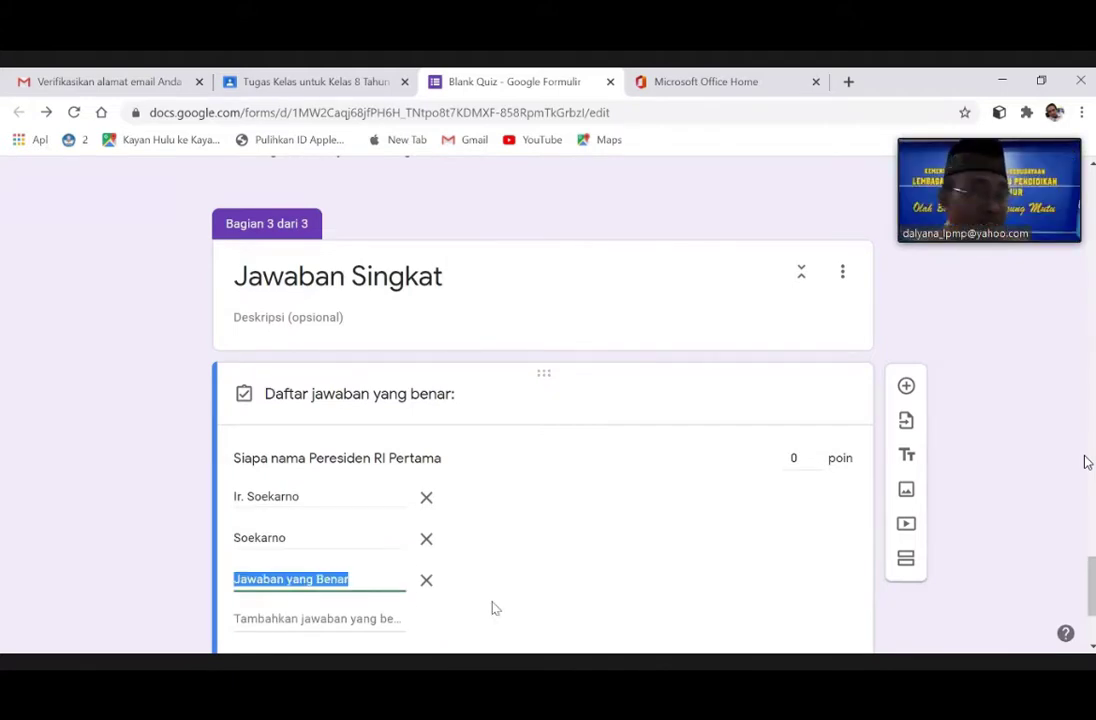
text(Sukarno)
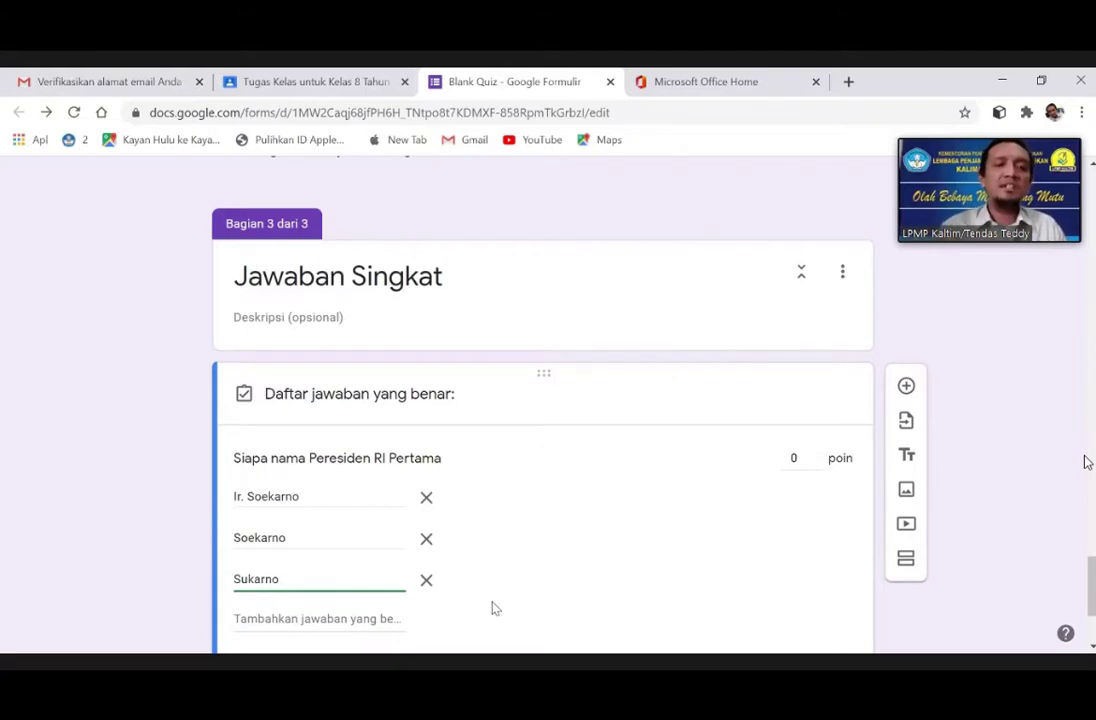
click(298, 618)
text(sukar)
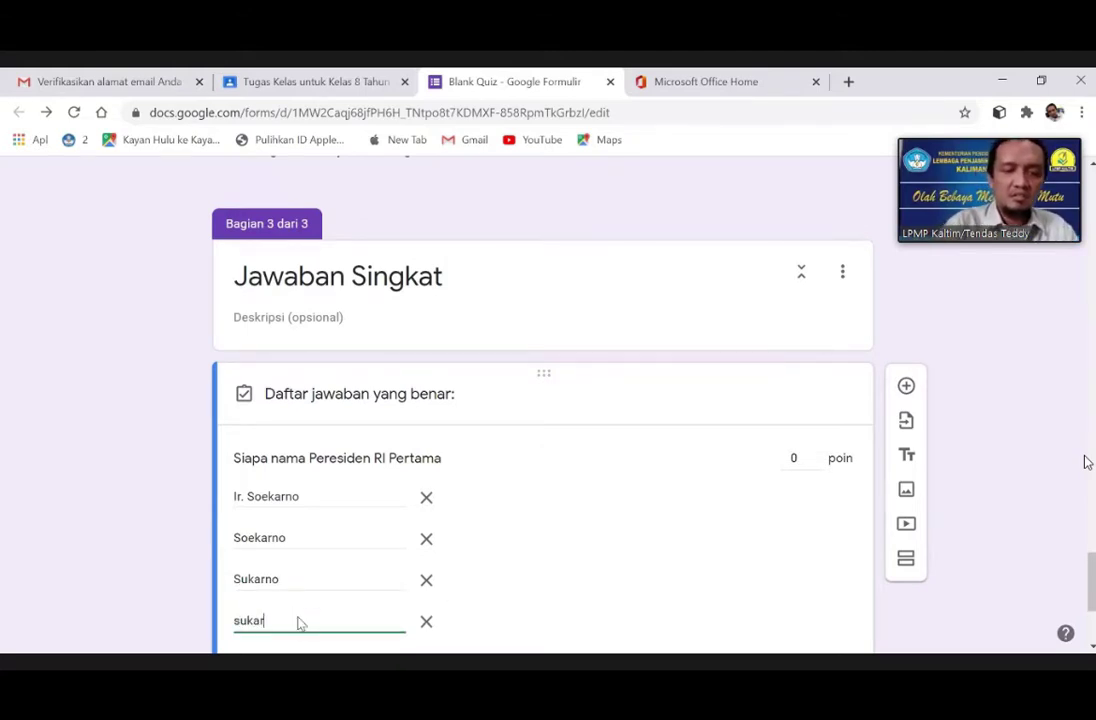
text(no)
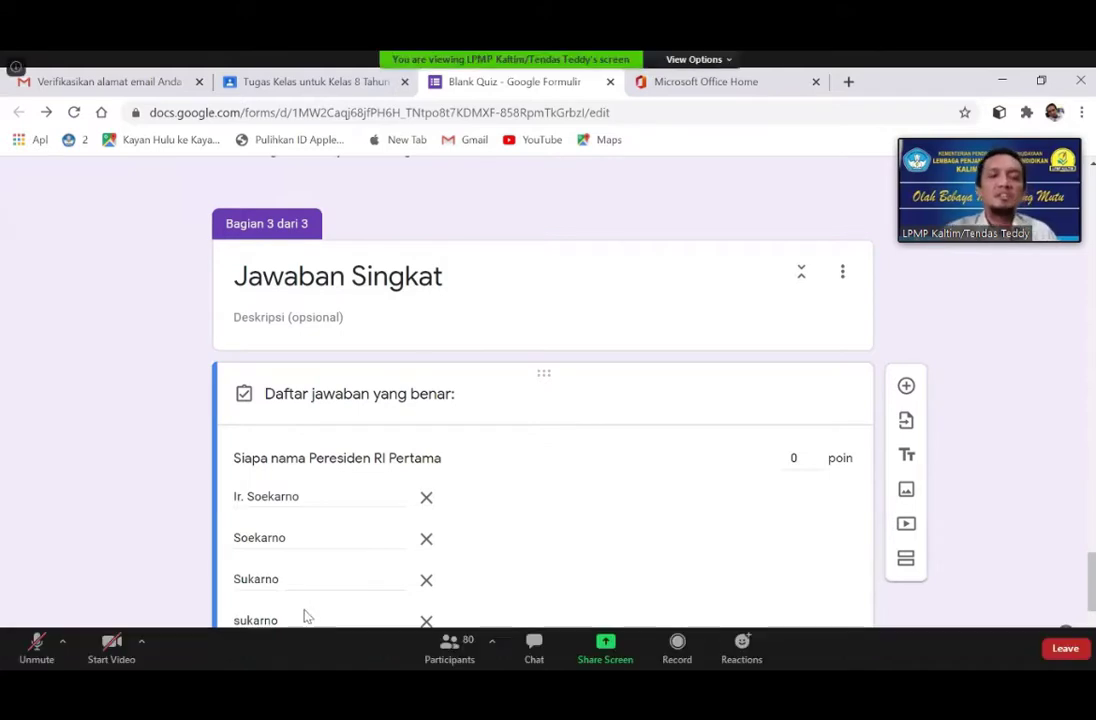
- Remove the answers "sukarno" and "Sukarno" from the president question's answer key
scroll(603, 539, down, 1)
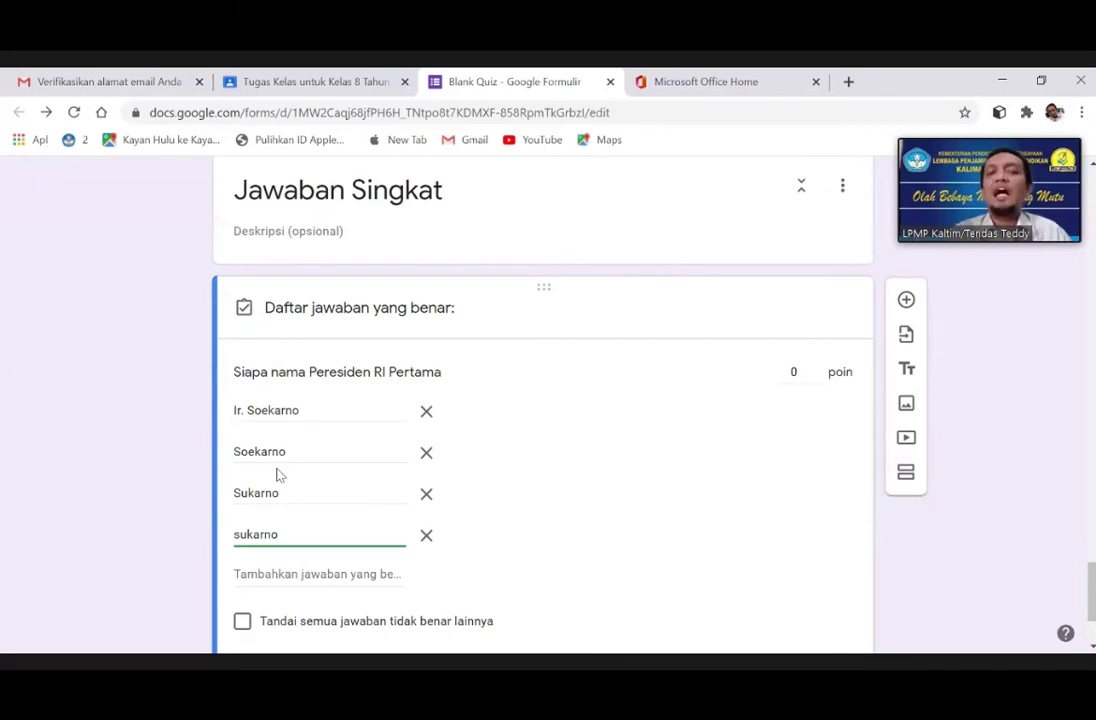
click(426, 535)
click(426, 494)
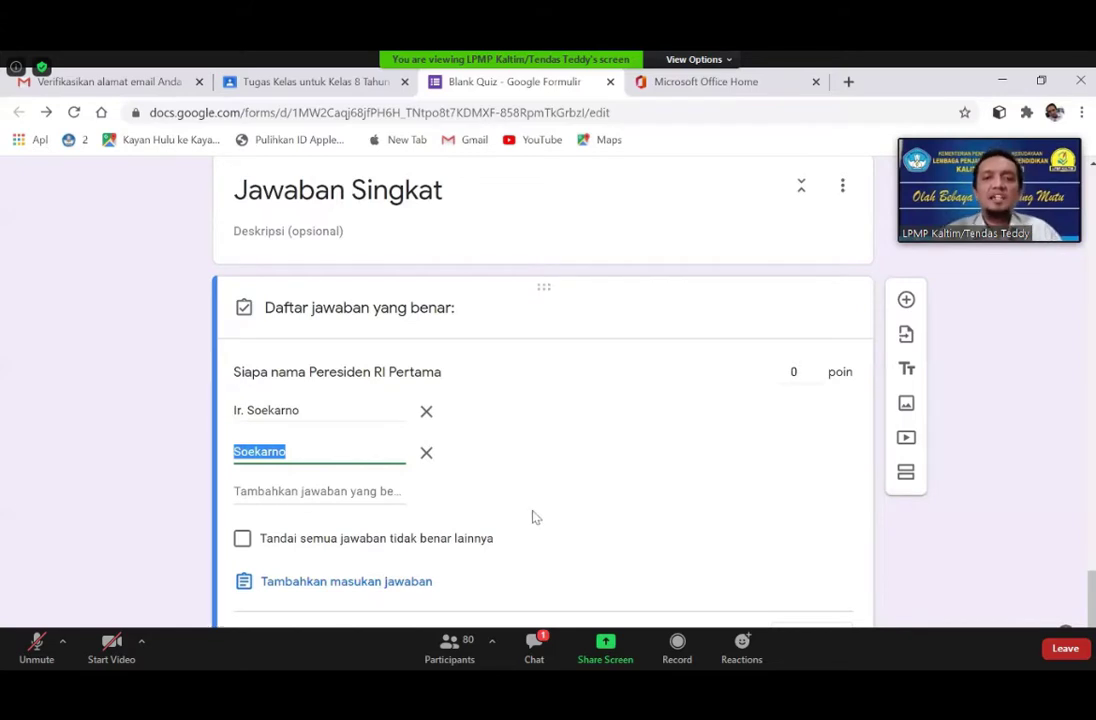
- Insert a new section below the president question and title it "Pilihan"
scroll(895, 552, down, 1)
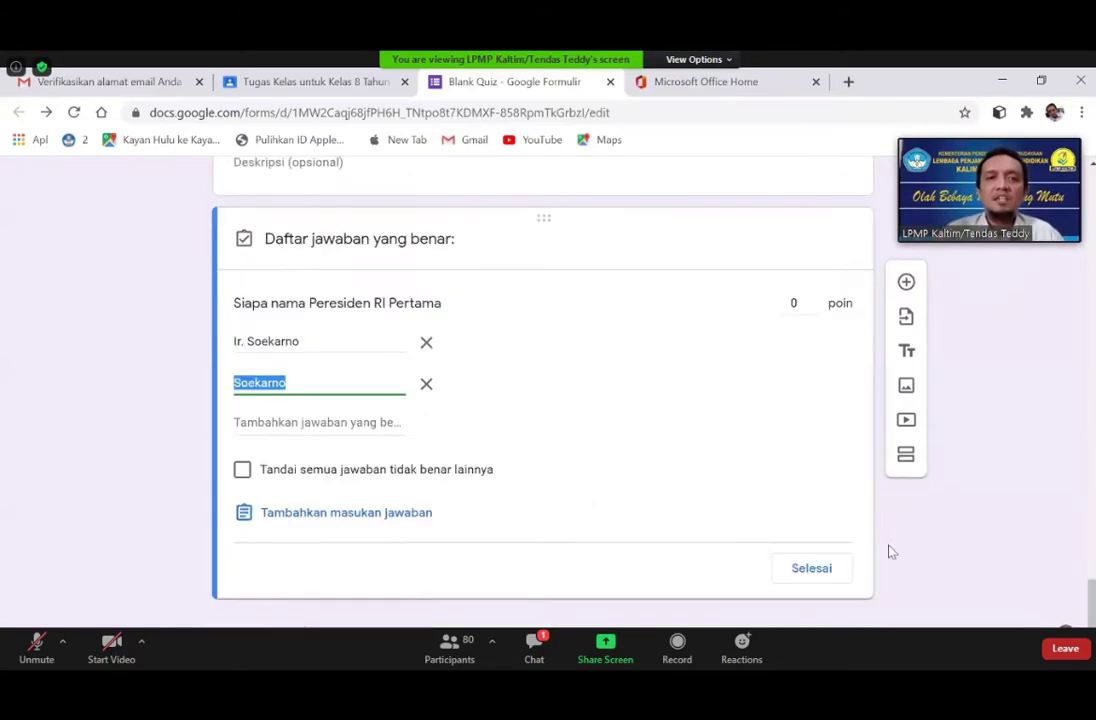
click(907, 455)
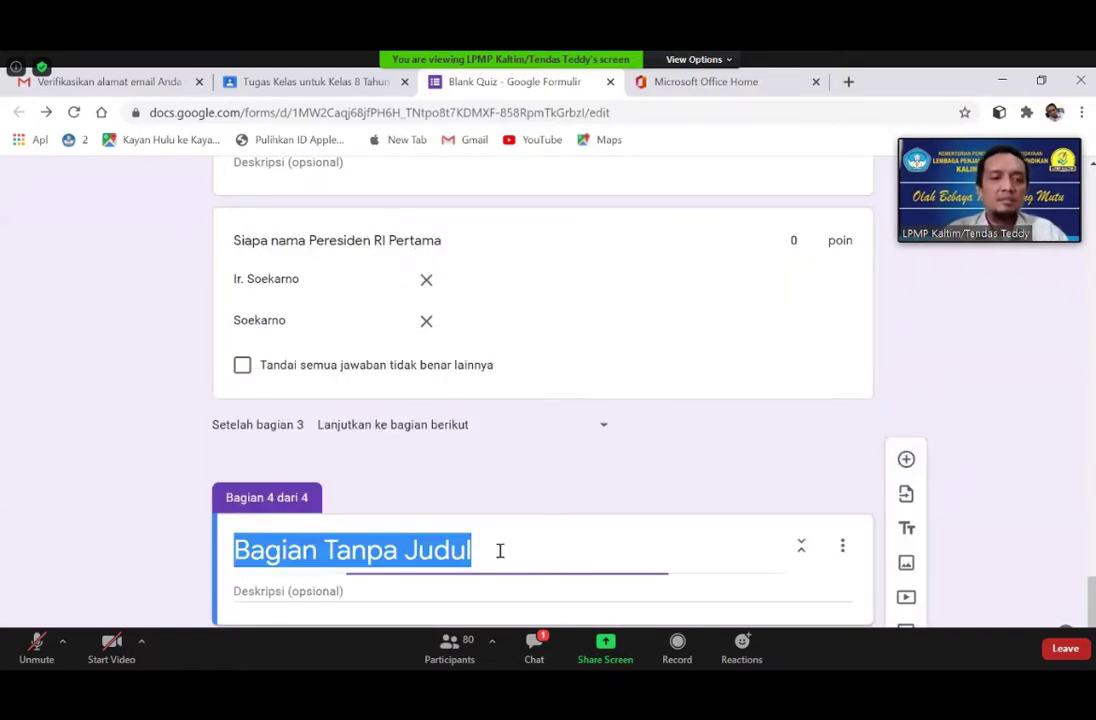
text(Pilihan)
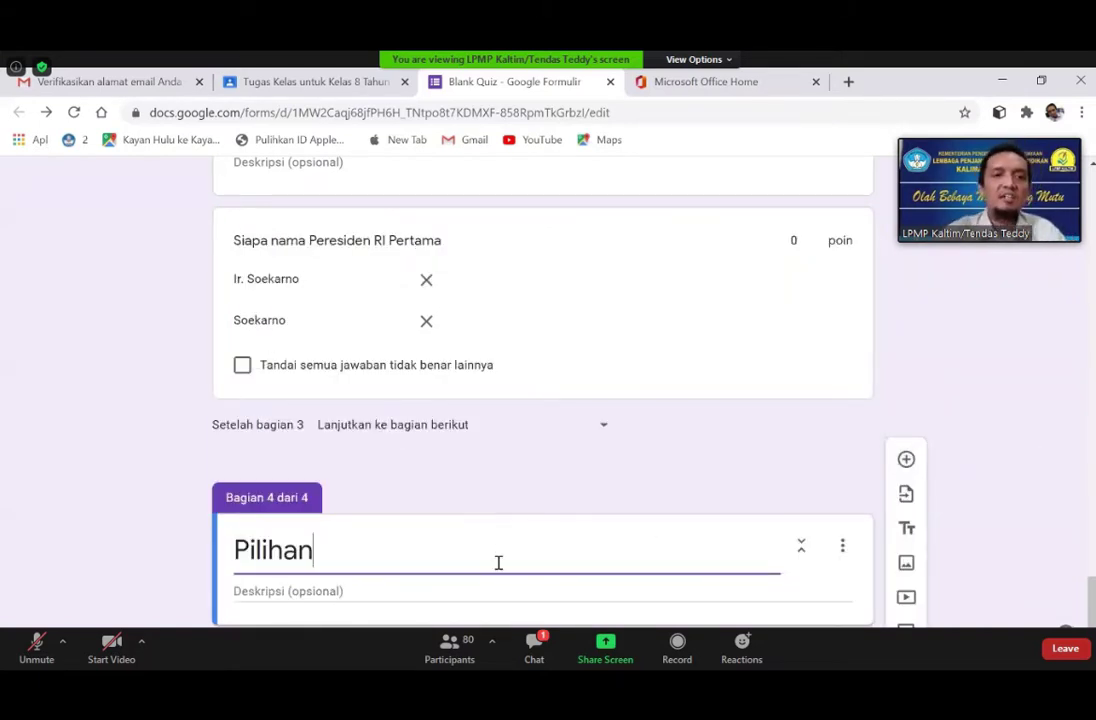
- Add a new question to the Pilihan section and set its type to Kotak Centang
scroll(850, 562, down, 1)
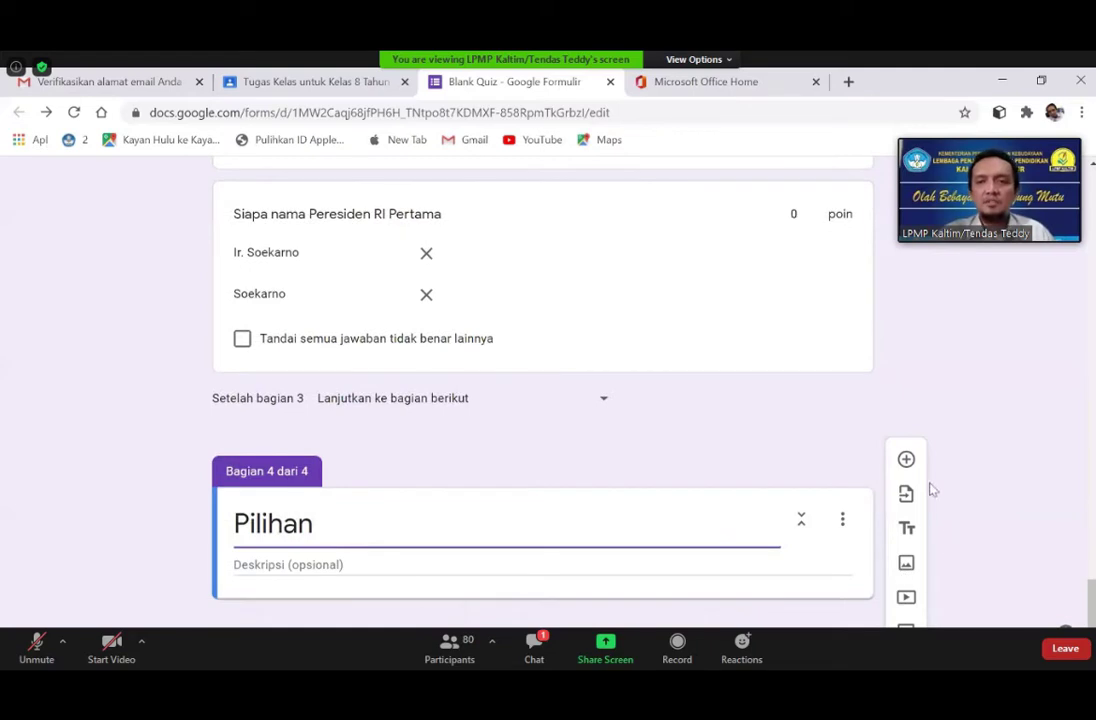
click(905, 460)
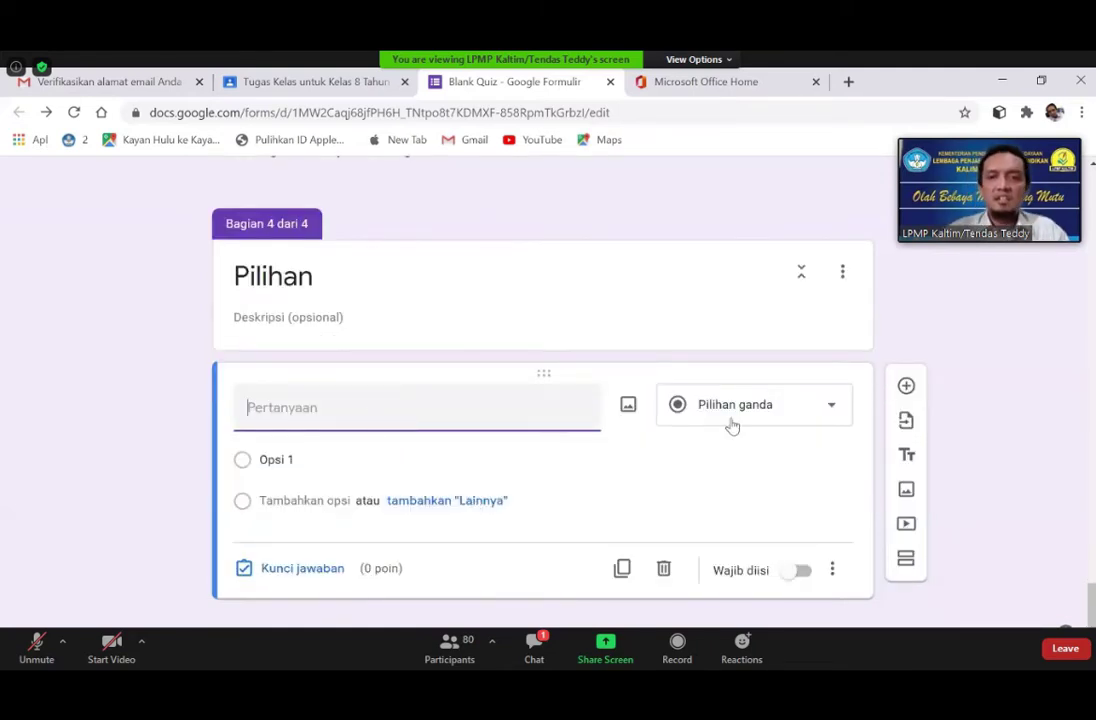
click(831, 404)
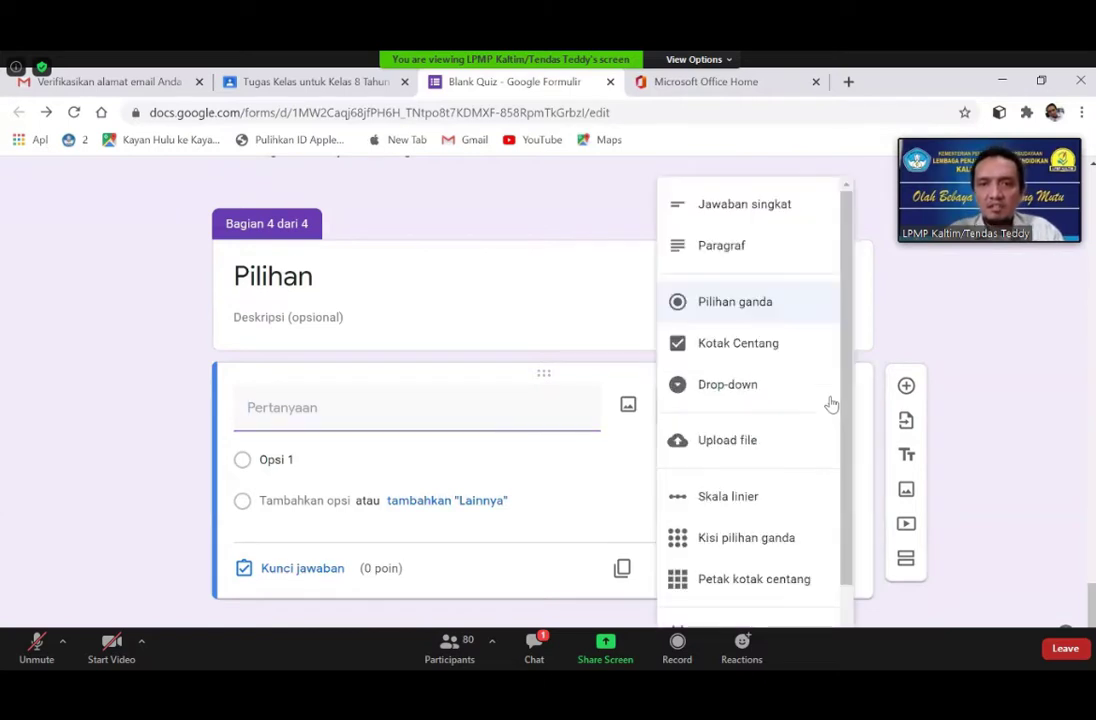
- Enter "Suku di Kalimantan antara lain" as the text of the checkbox question
click(407, 416)
text(Suk)
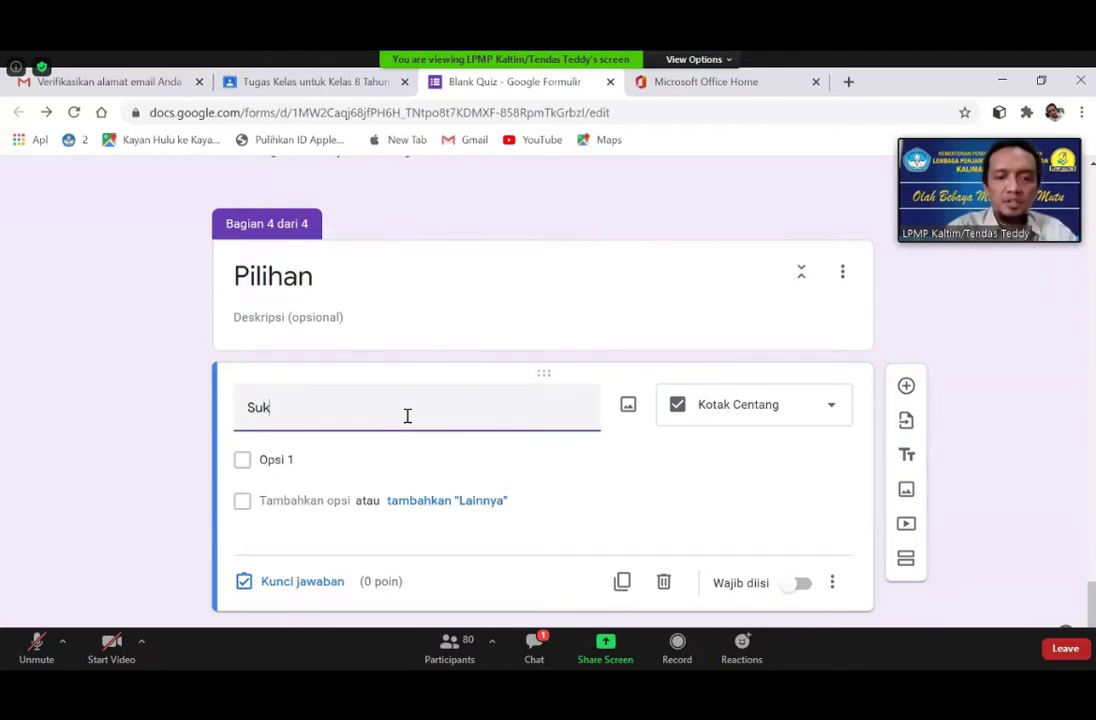
text(u di kalimanata)
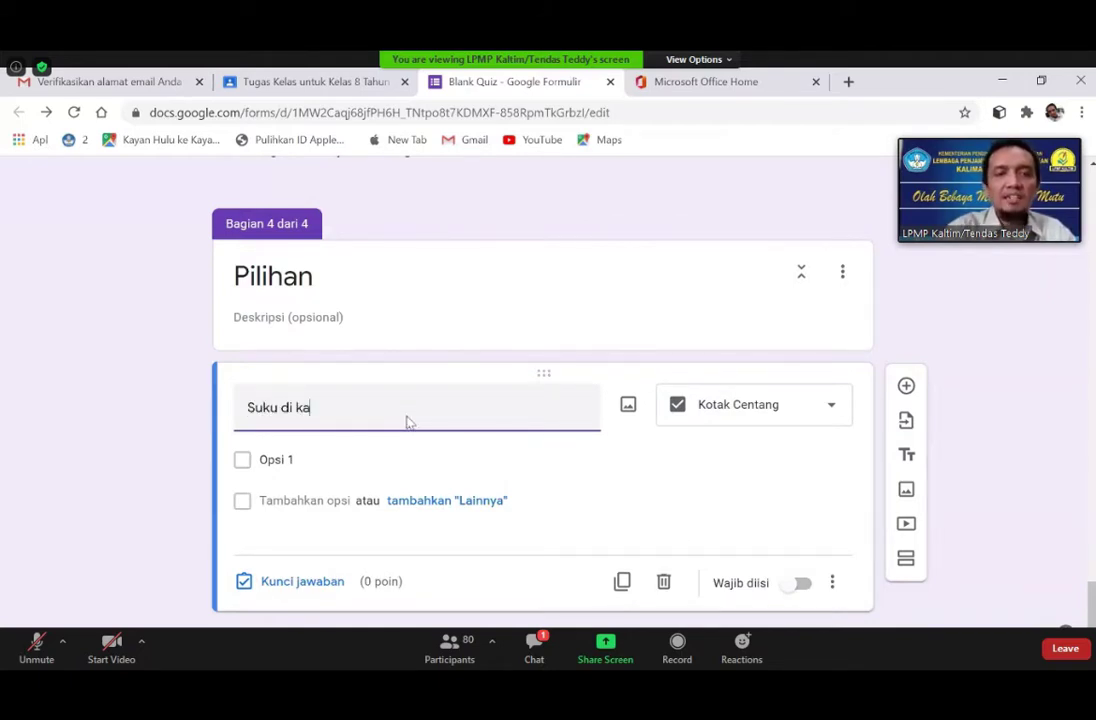
key(BackSpace)
key(BackSpace)
key(BackSpace)
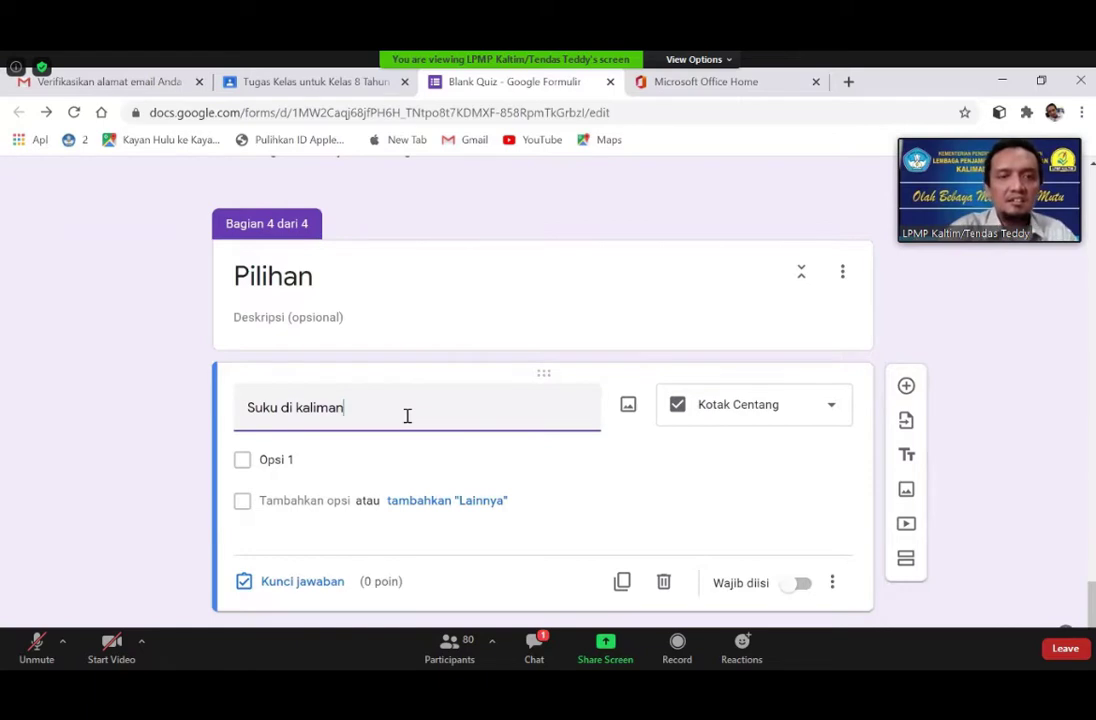
text(ta)
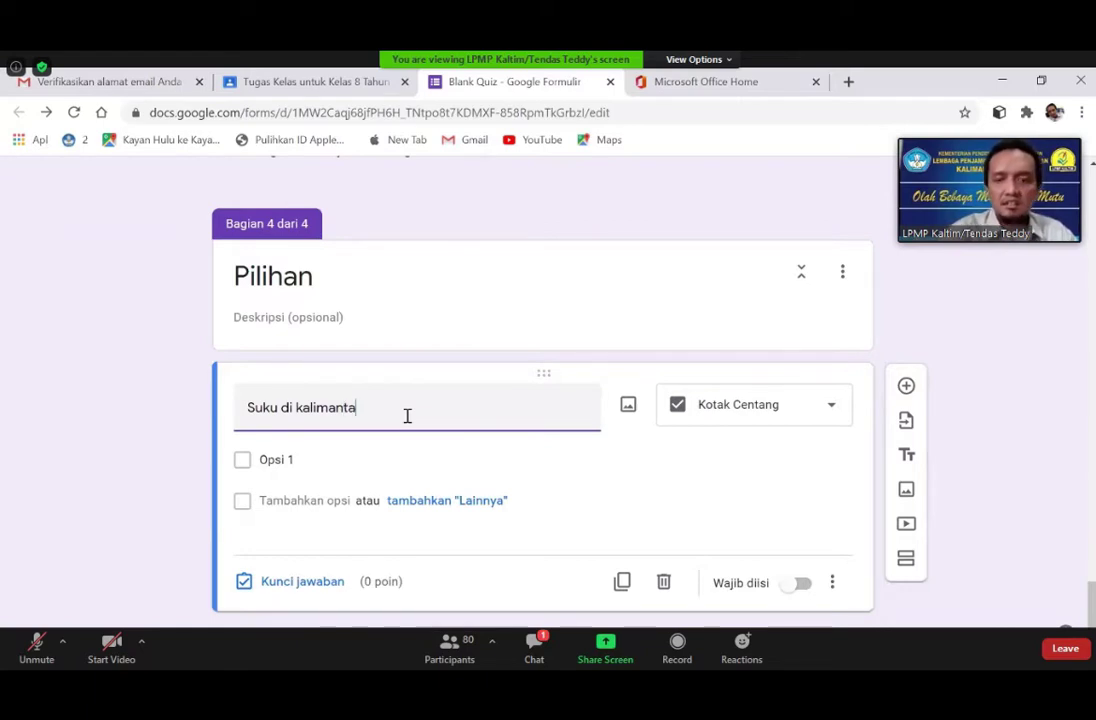
text(n)
key(BackSpace)
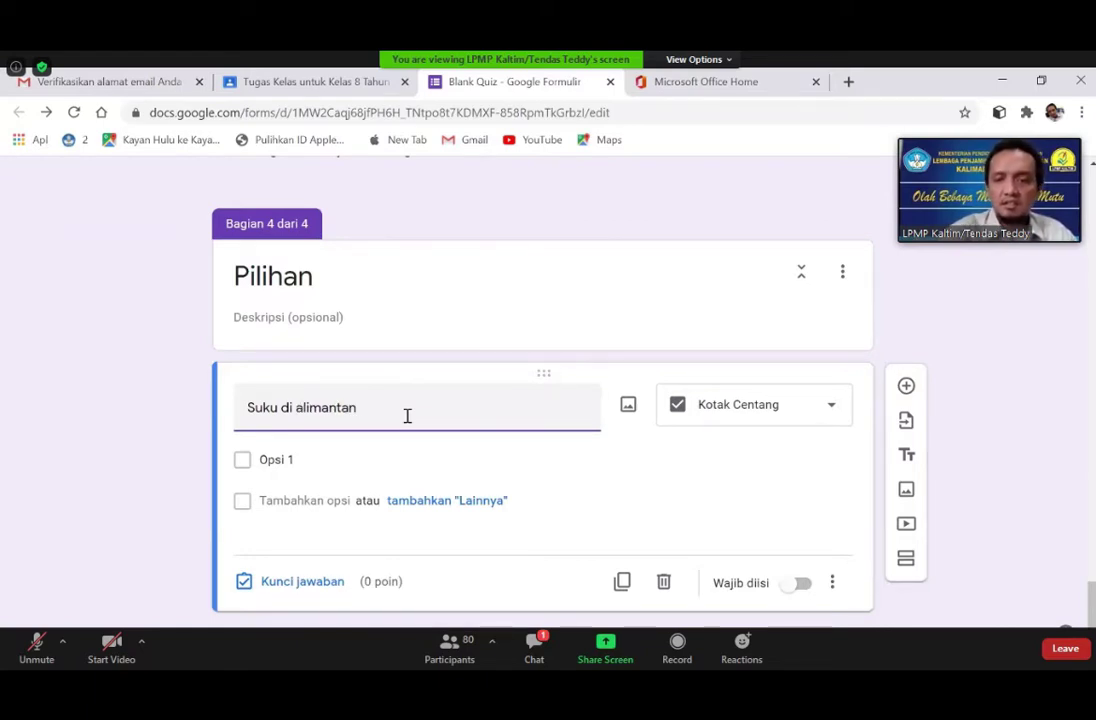
text(K)
key(End)
text(a)
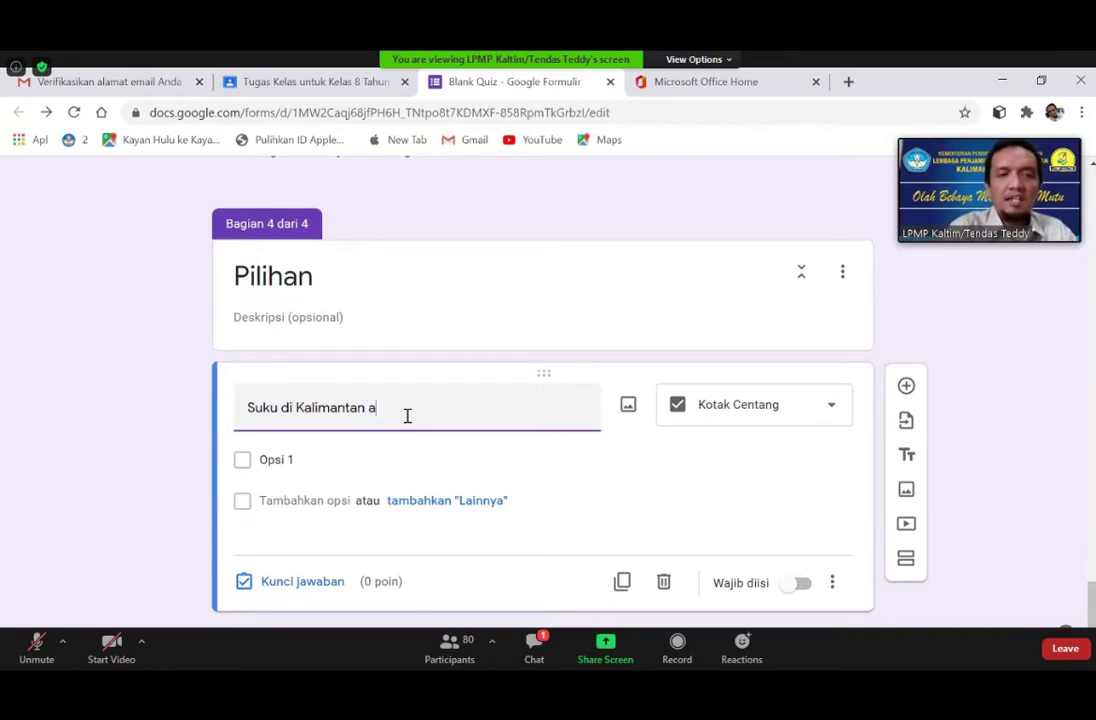
text(ntara lain)
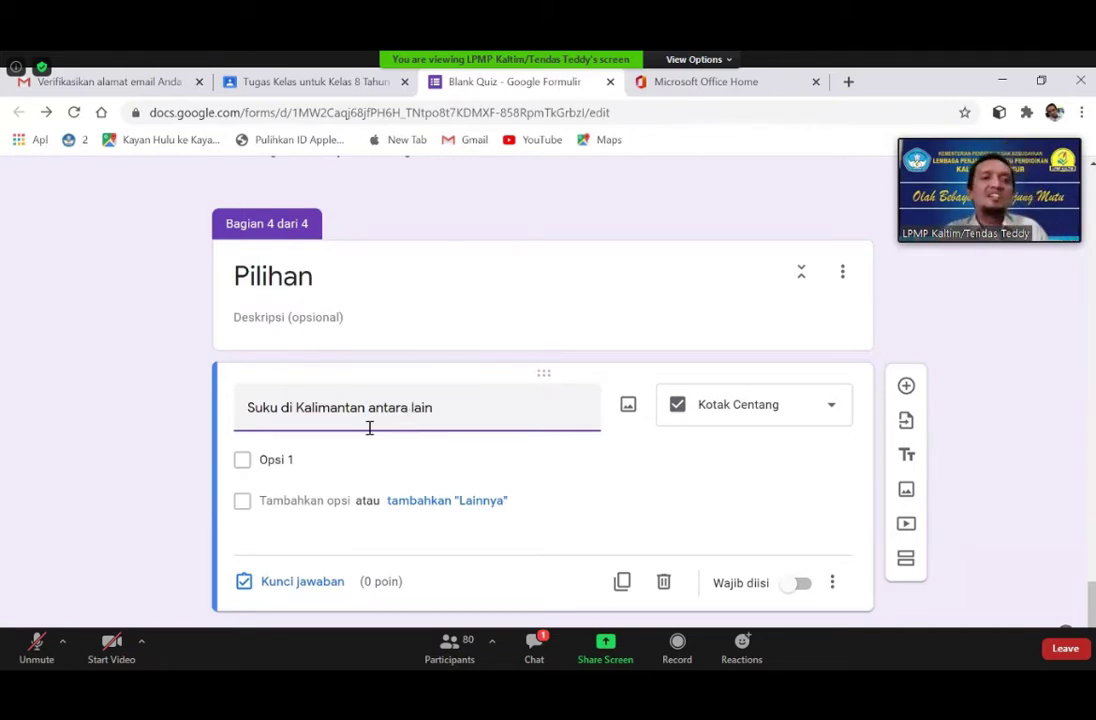
- Enter "Jawa" and "Banjar" as the first two options of the checkbox question
click(257, 477)
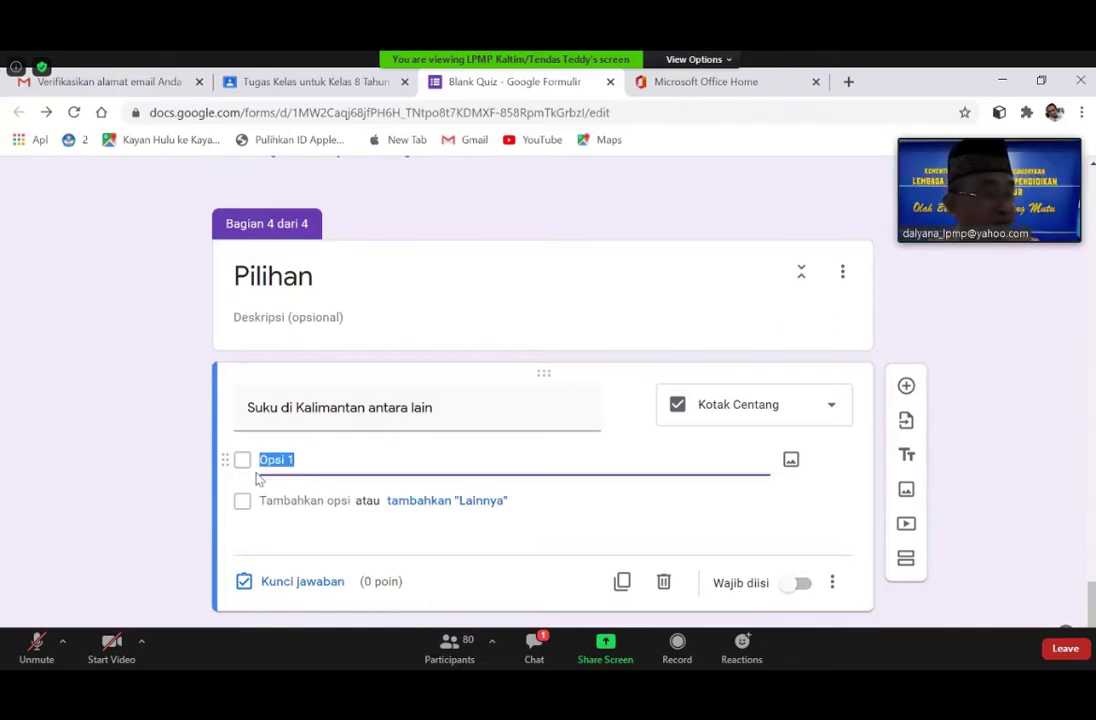
text(Jasa)
key(BackSpace)
key(BackSpace)
text(wa)
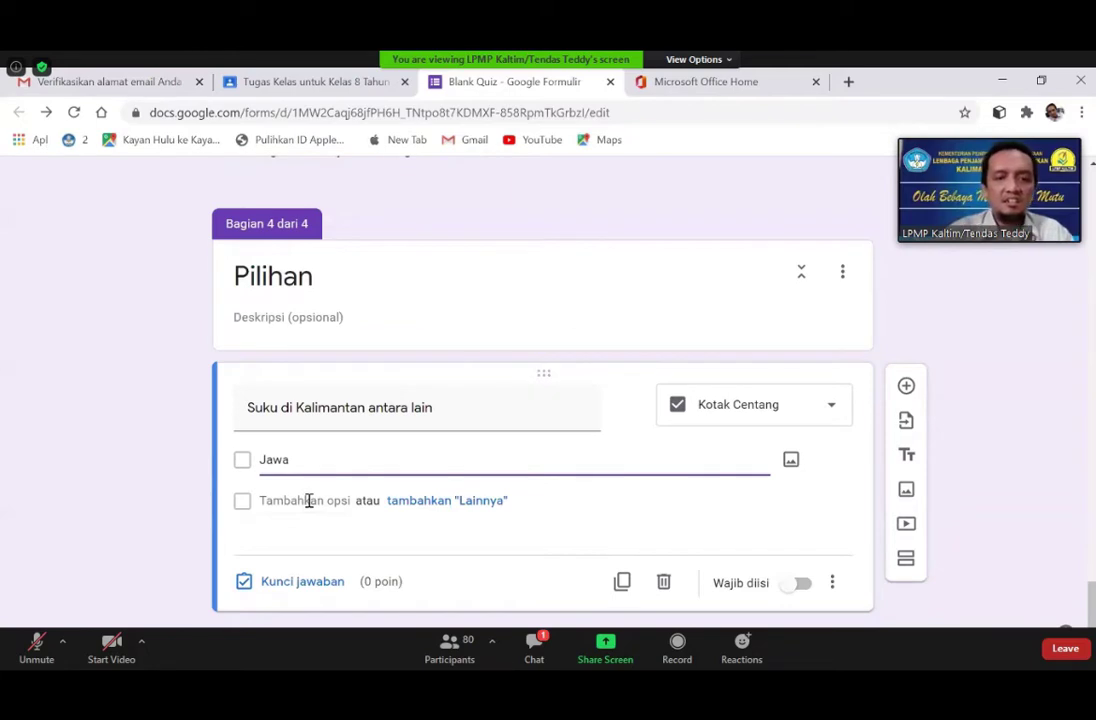
click(309, 500)
text(ban)
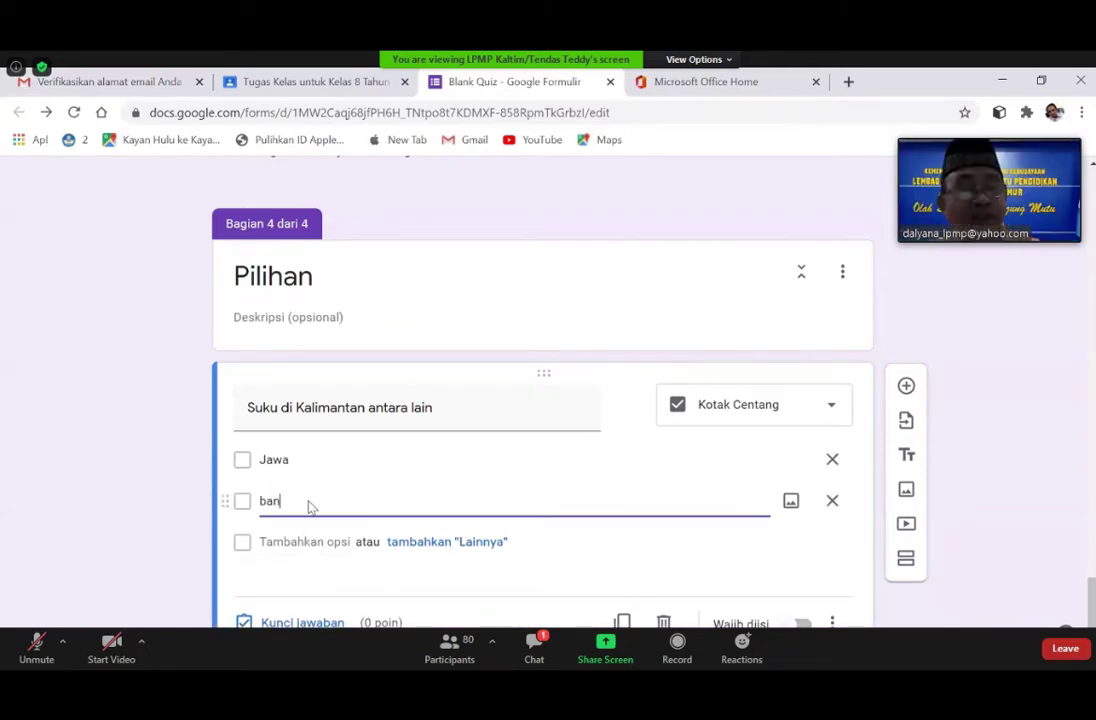
text(jar)
key(ctrl+a)
text(B)
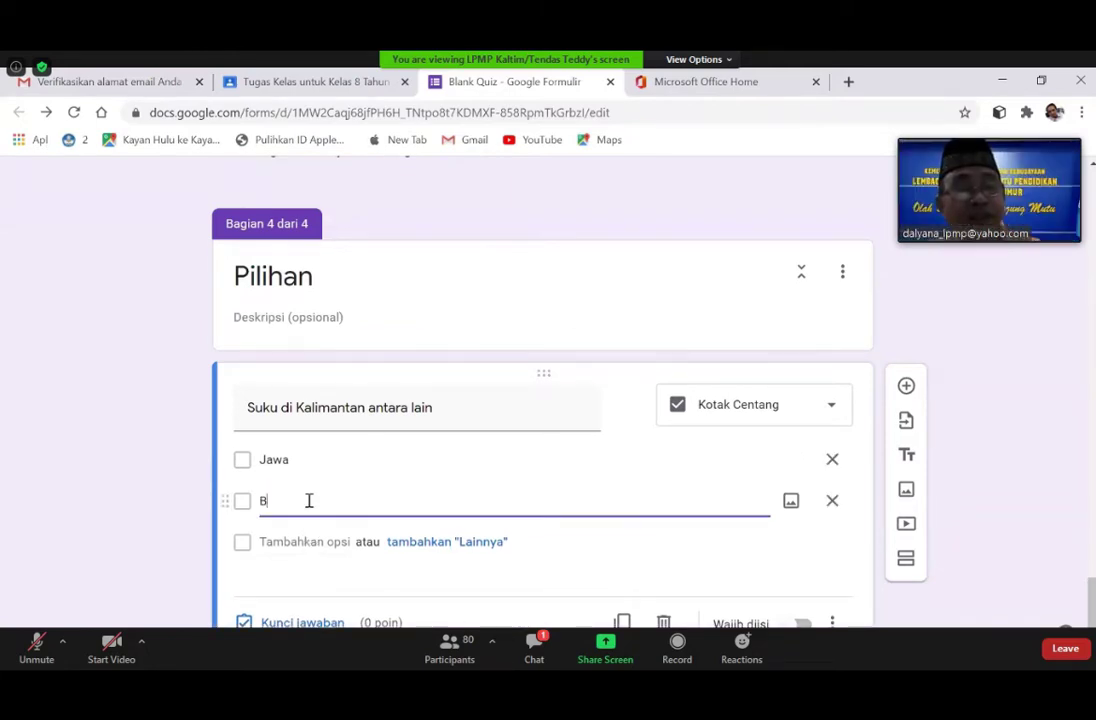
text(anjar)
- Add "Bugis", "Toraja" and "Dayak" as the third to fifth options of the checkbox question
click(264, 541)
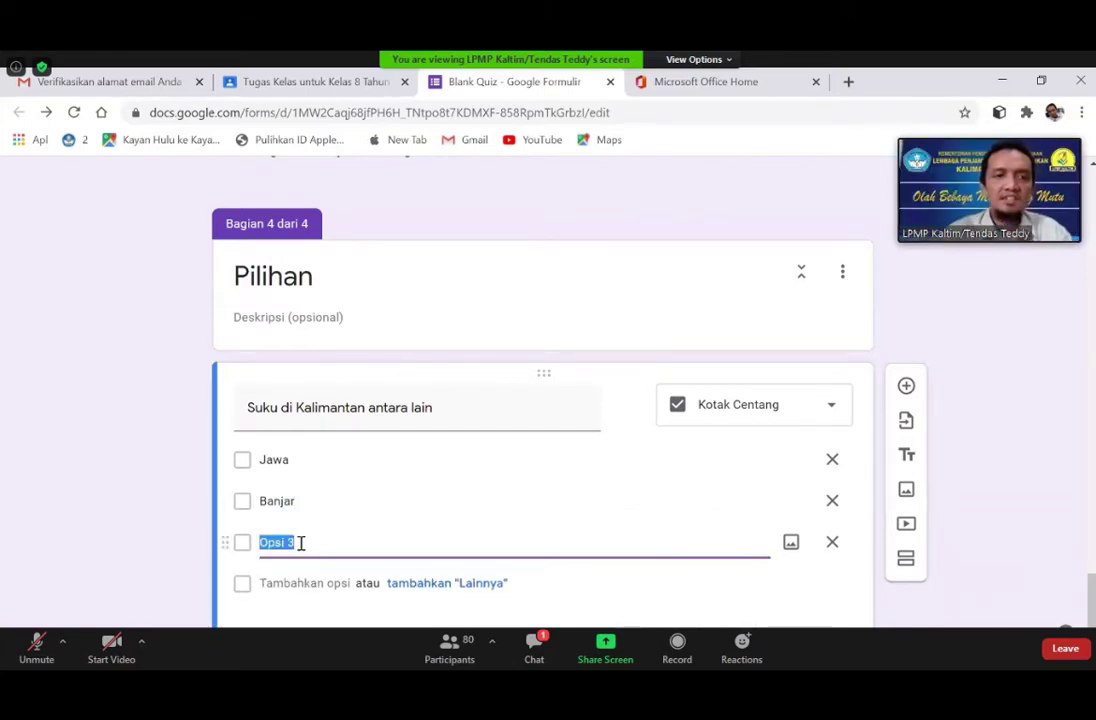
text(Bugis)
click(305, 583)
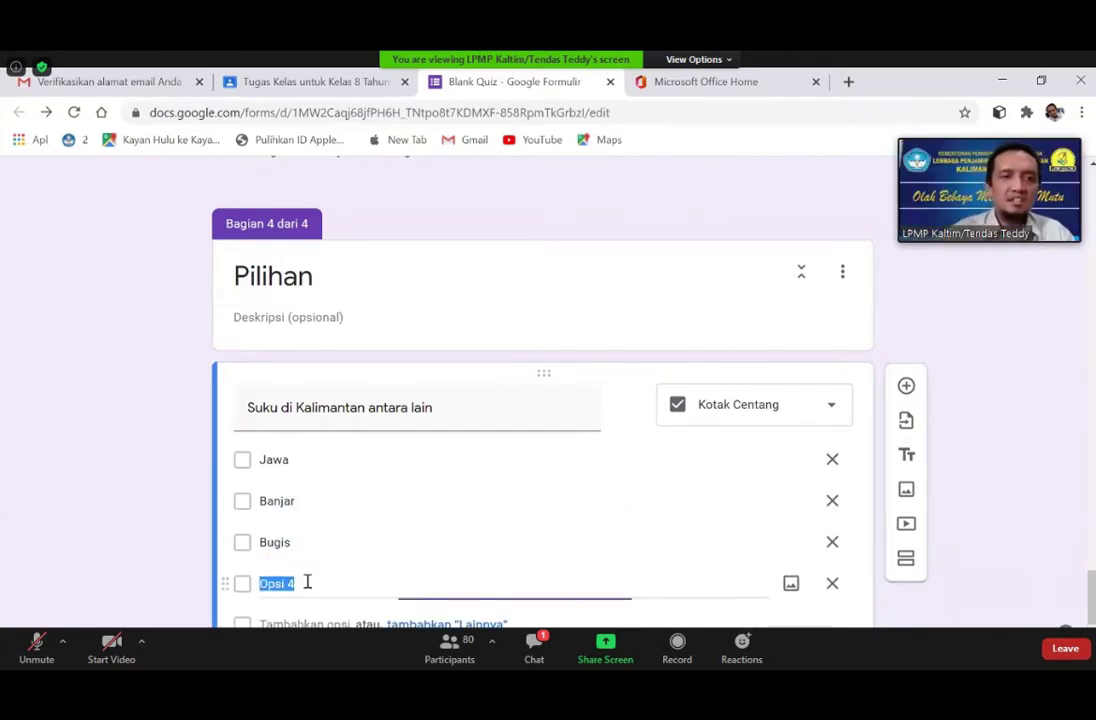
text(Toraja)
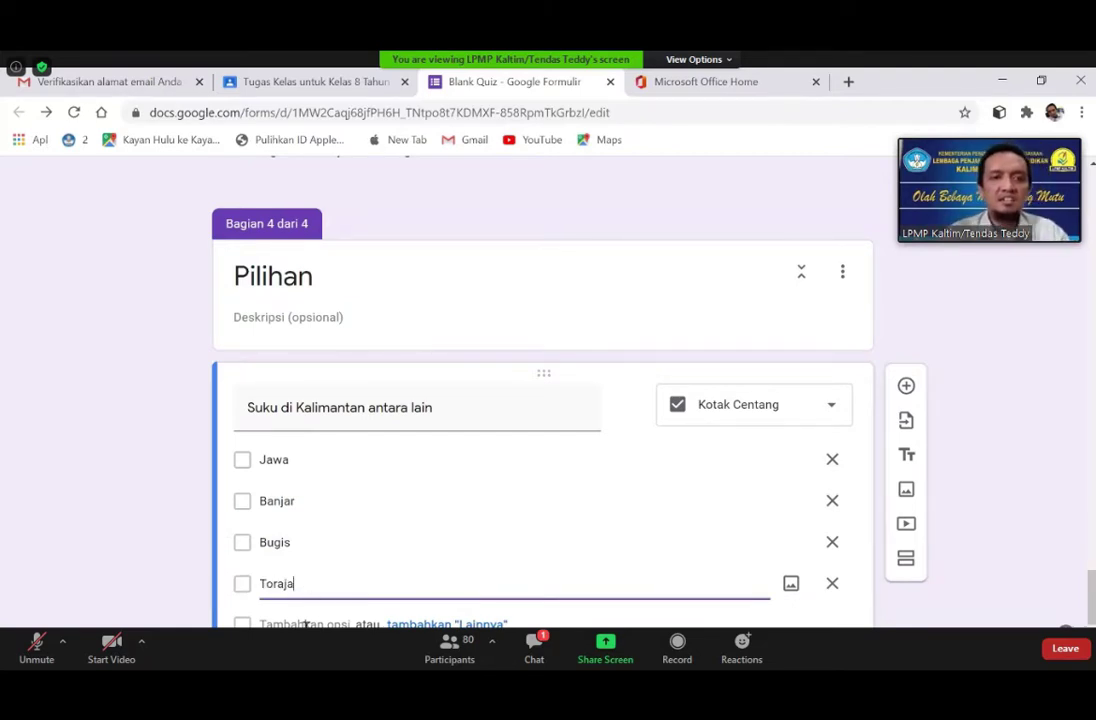
click(305, 623)
text(dayak)
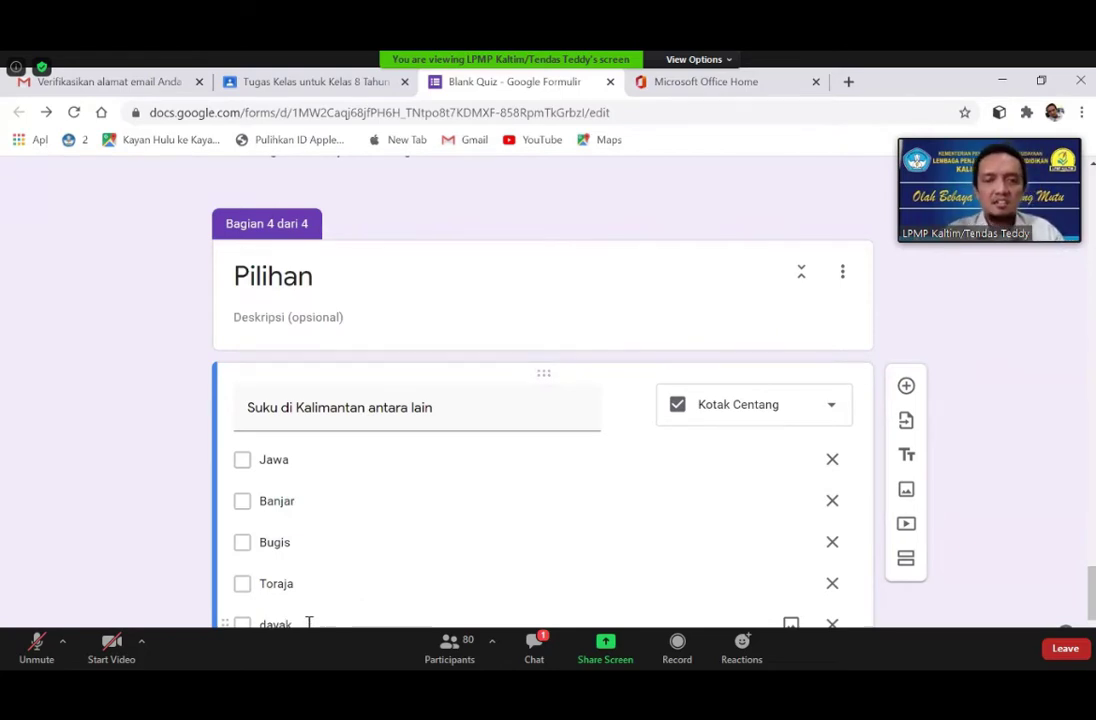
key(Home)
key(Delete)
text(D)
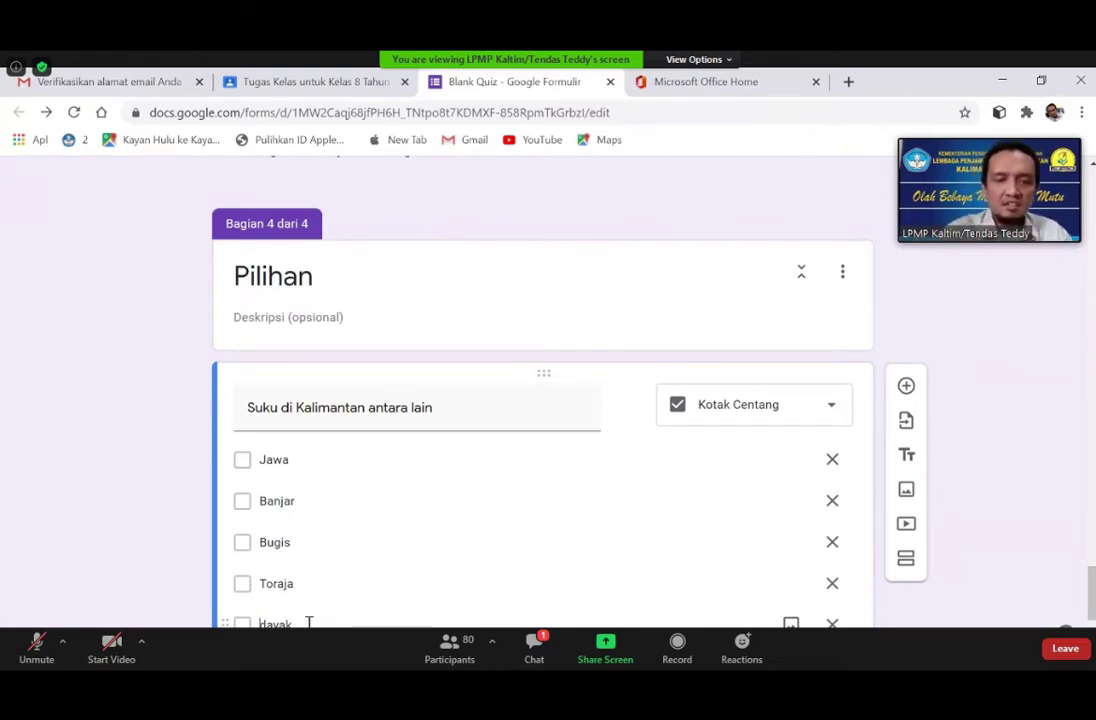
- Add "Mandar" and "Kutai" as the sixth and seventh options of the checkbox question
scroll(272, 495, down, 2)
click(270, 493)
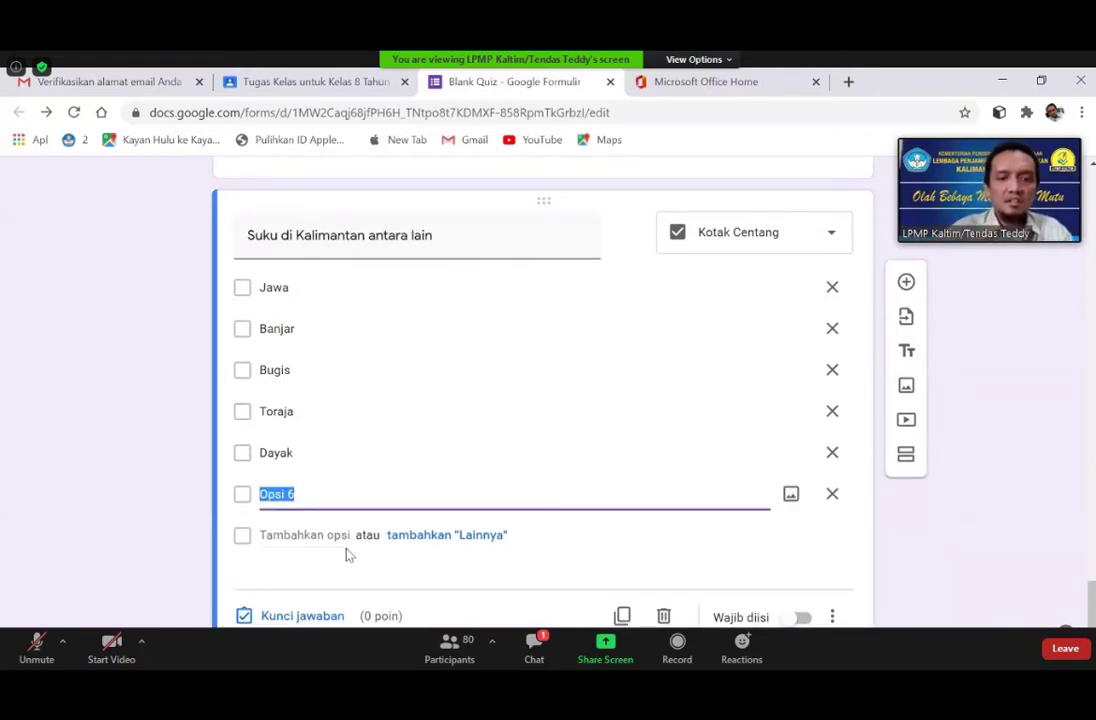
text(Mandar)
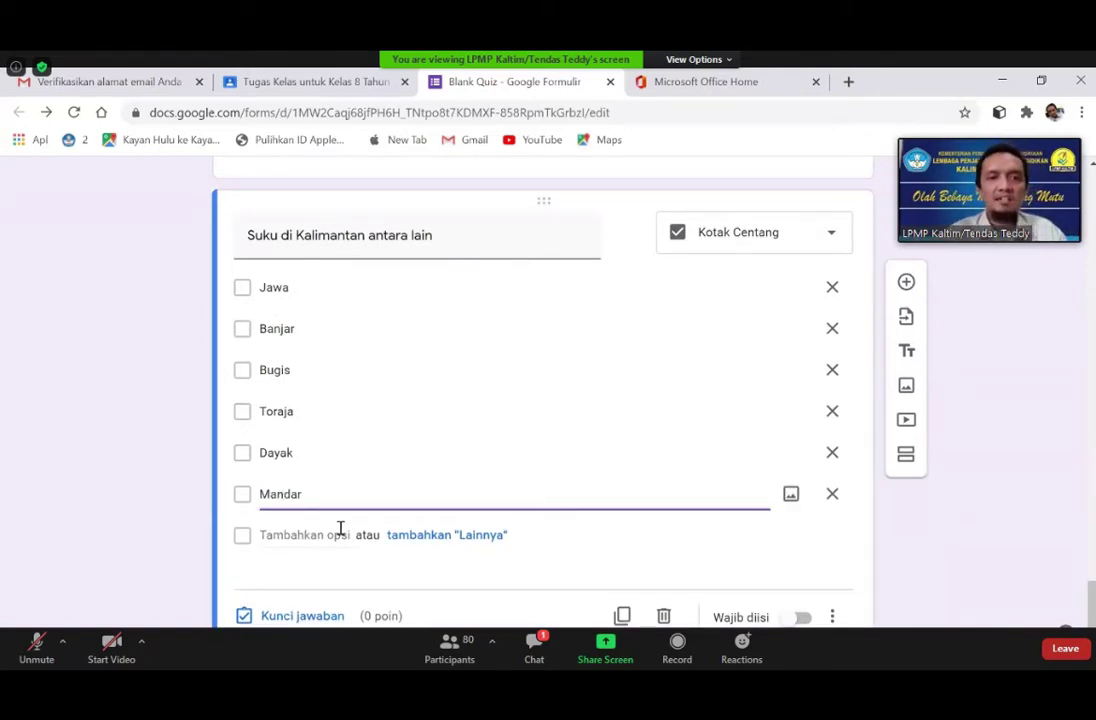
click(340, 528)
text(Ku)
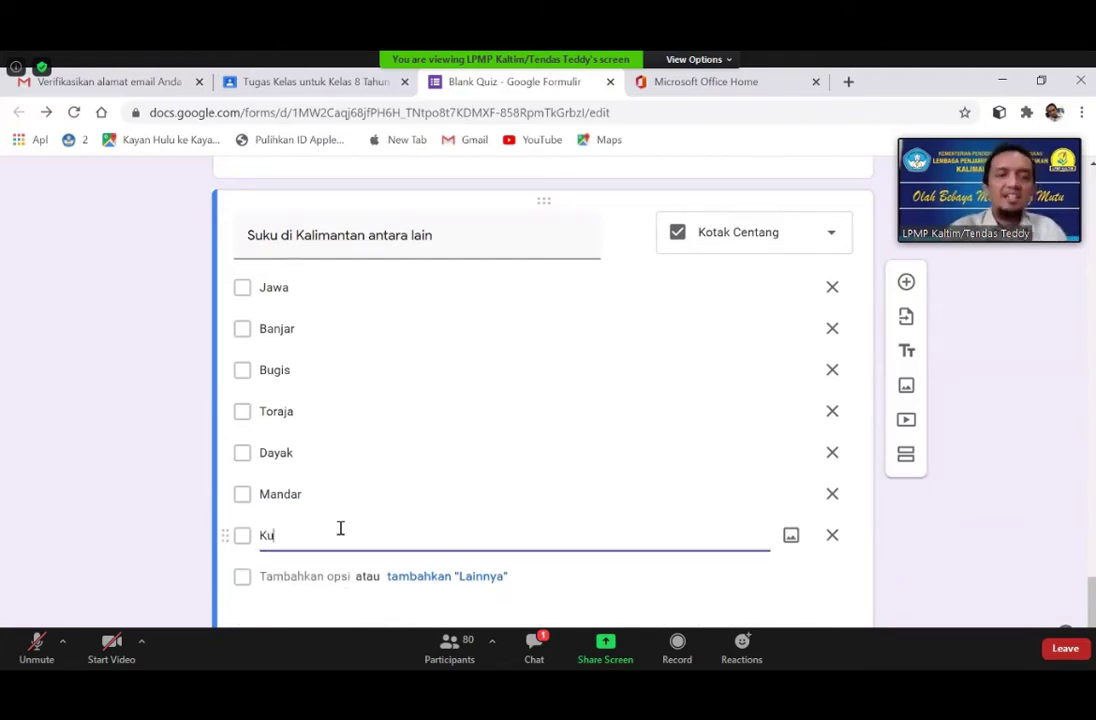
text(tai)
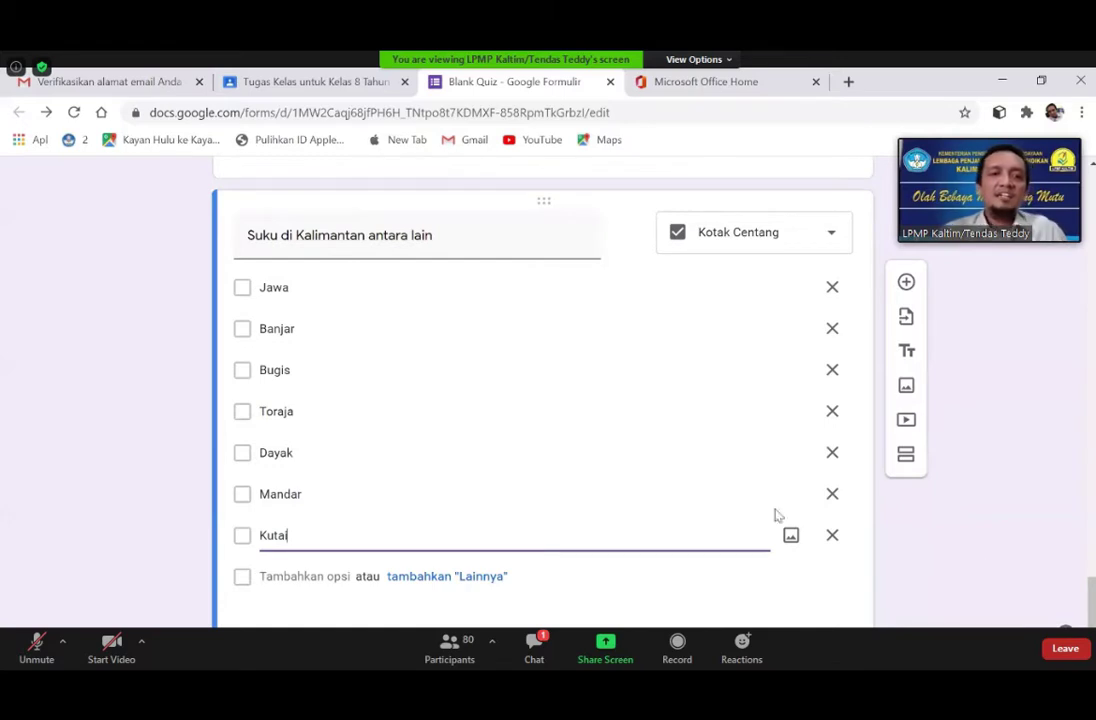
- Mark "Banjar", "Dayak" and "Kutai" as the correct answers in the checkbox question's answer key
scroll(734, 482, down, 1)
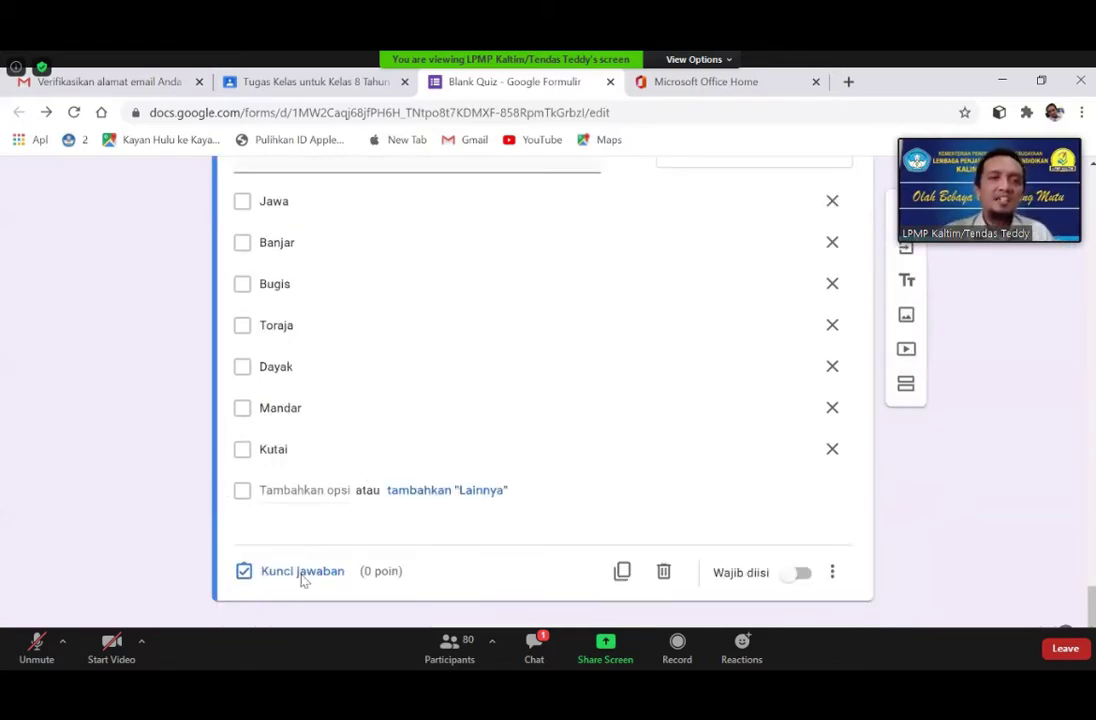
click(304, 573)
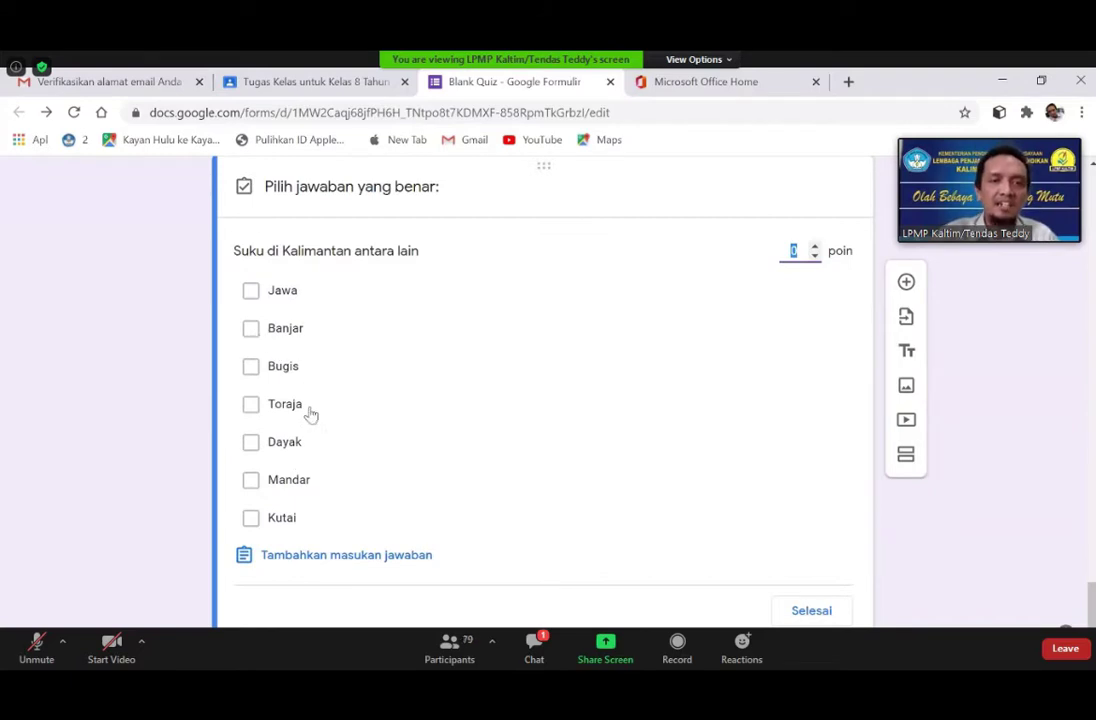
click(250, 328)
click(250, 442)
click(251, 518)
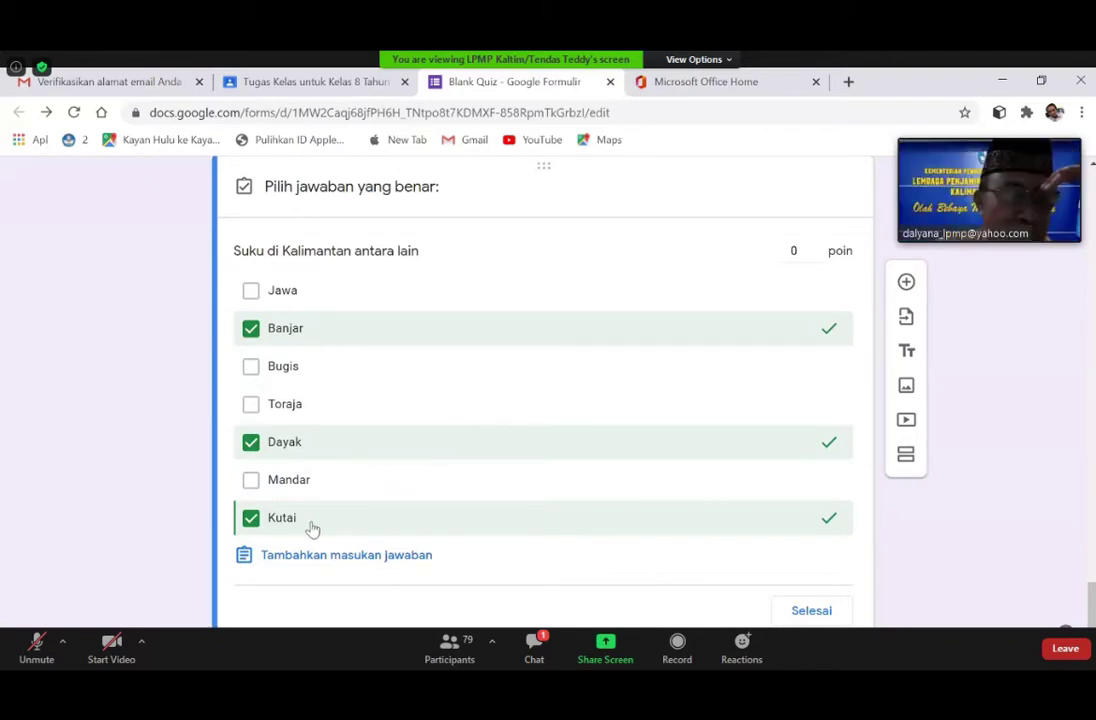
click(822, 612)
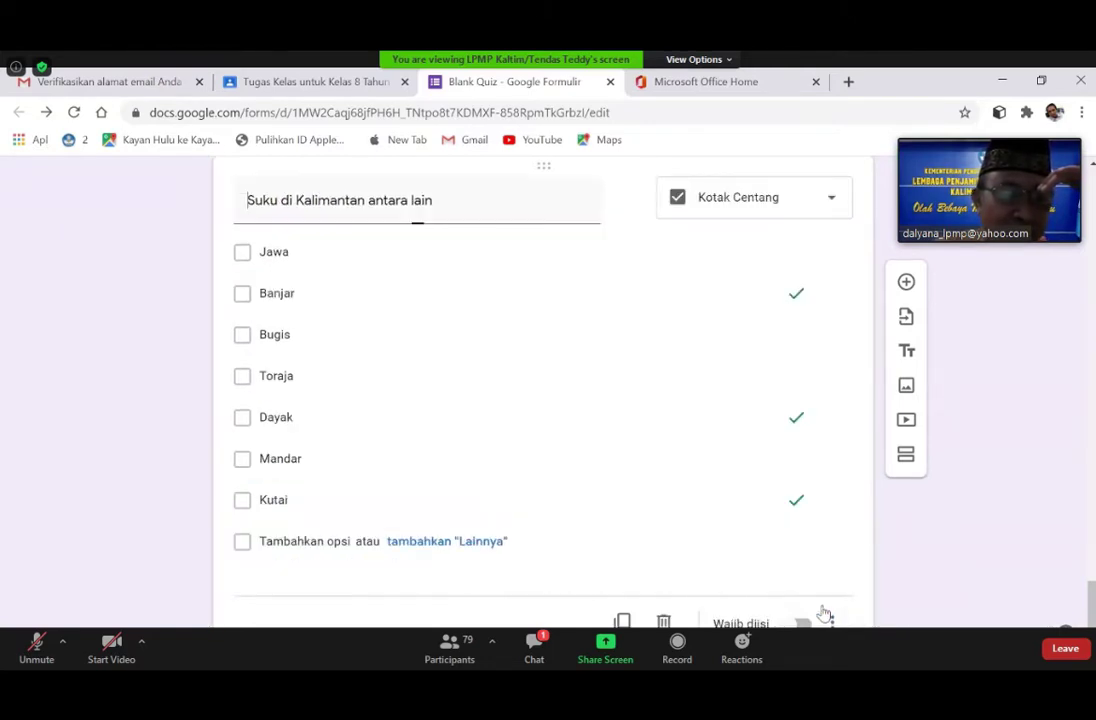
- Insert the word "asli" after "Suku" in the checkbox question's text
click(283, 196)
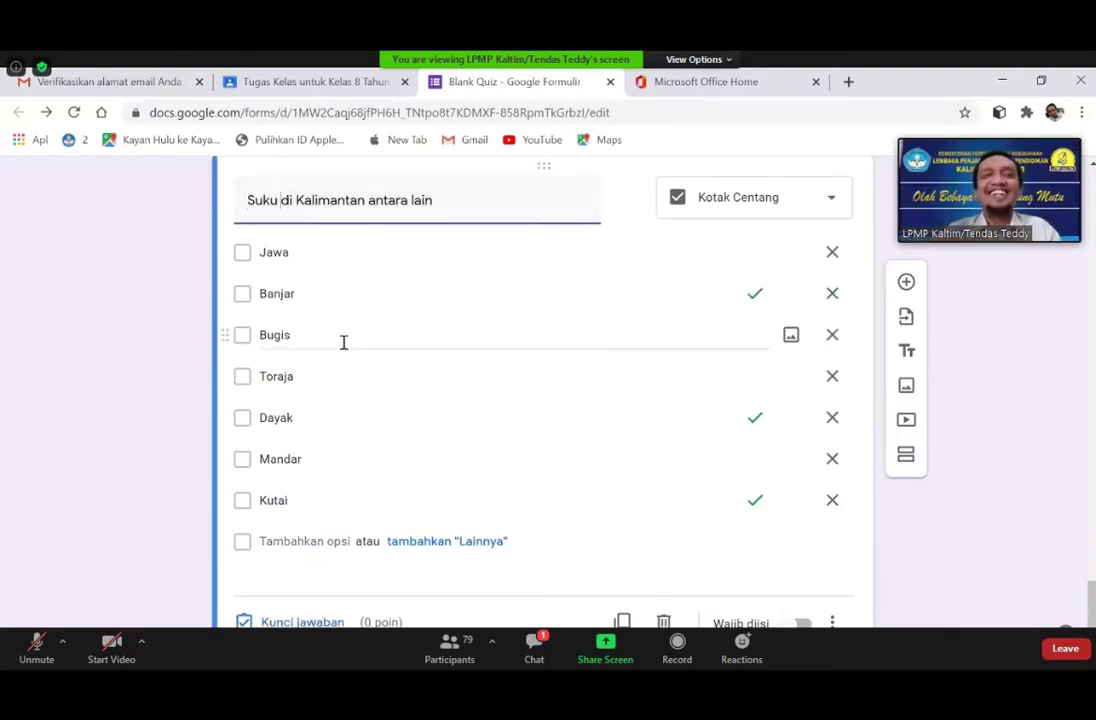
text(asli)
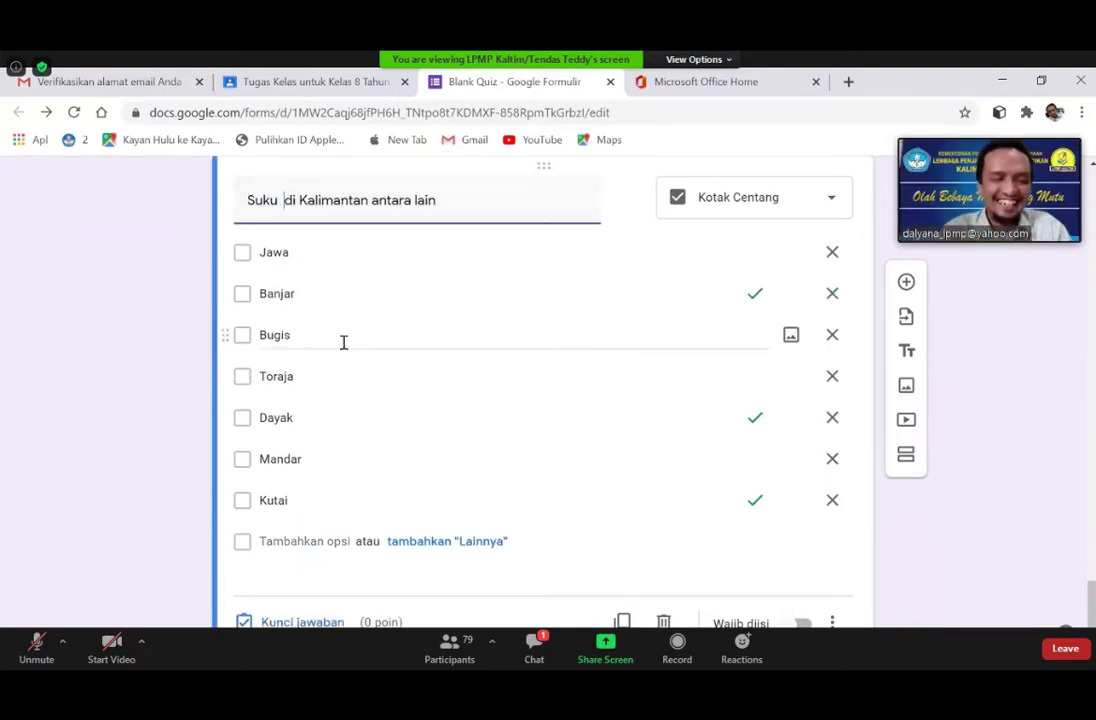
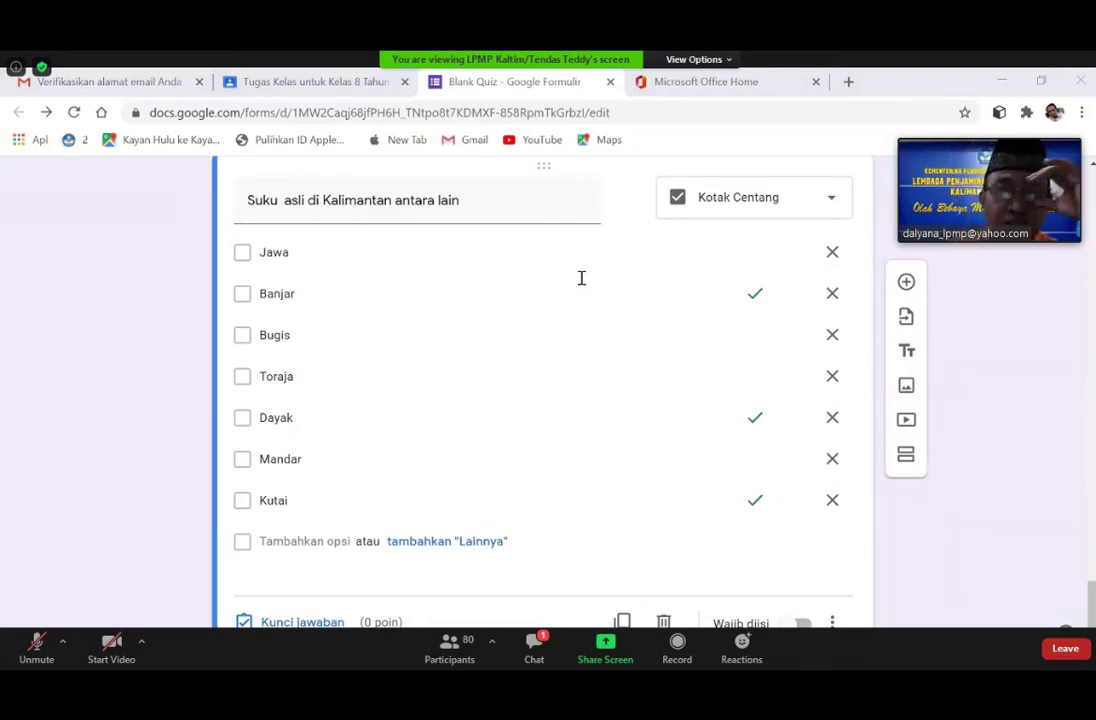
click(457, 203)
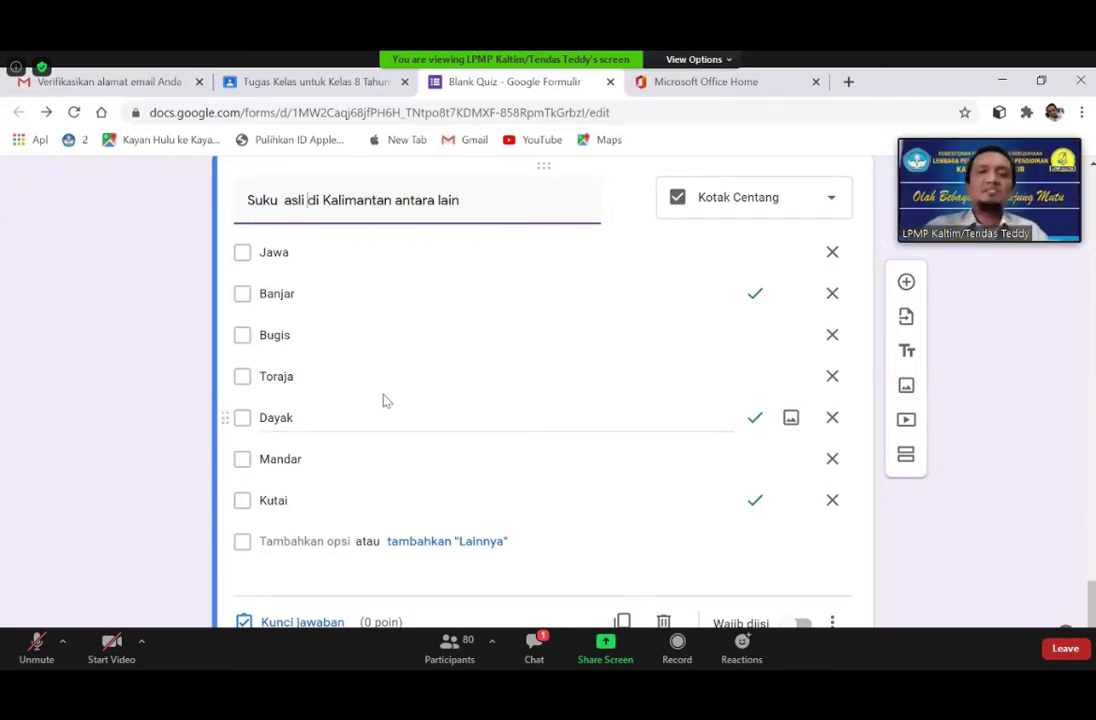
- Review the order of the quiz's sections and questions from the checkbox question back to the form title and opening image
scroll(519, 481, down, 1)
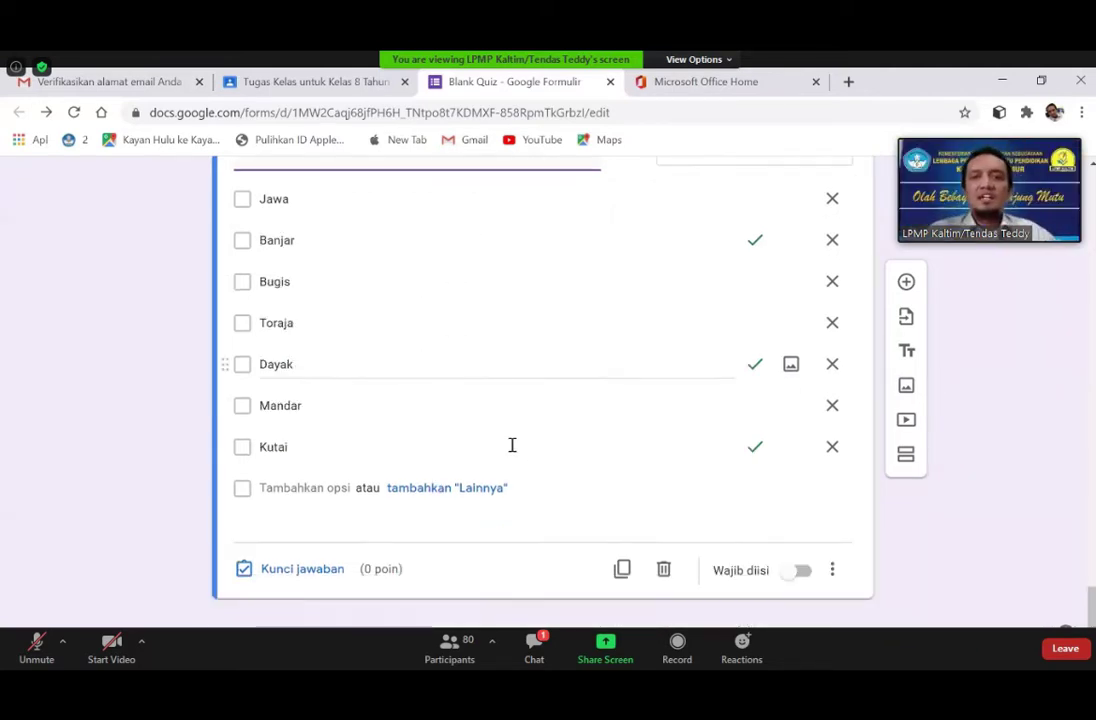
scroll(511, 445, up, 3)
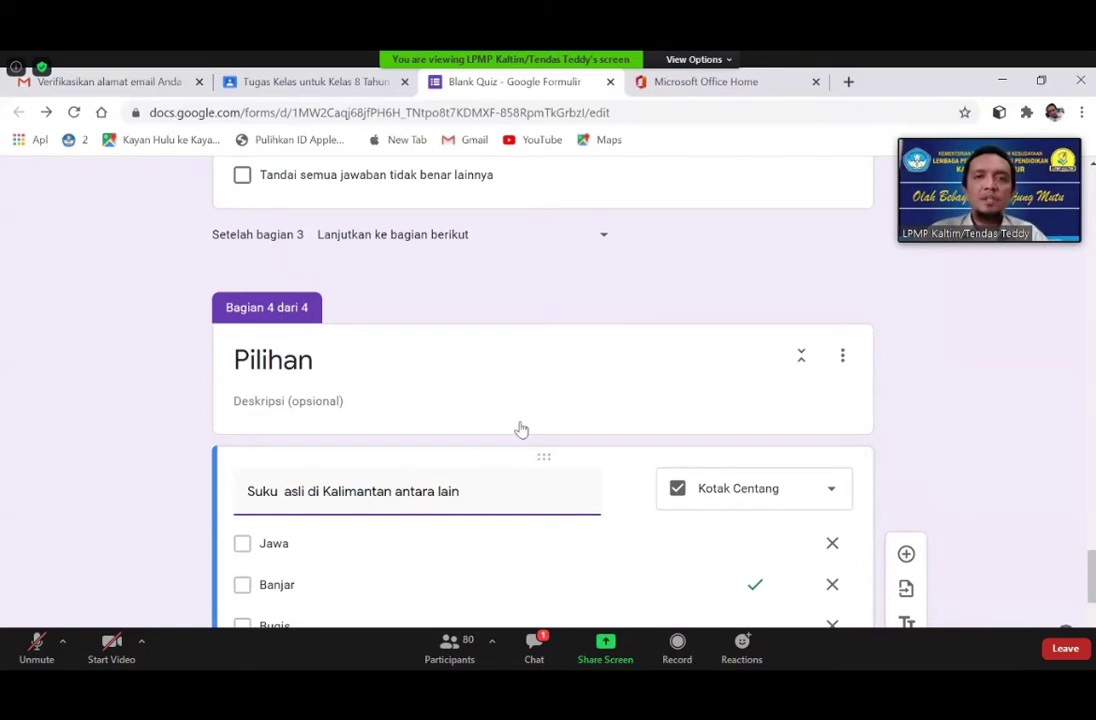
scroll(520, 428, up, 5)
scroll(520, 425, up, 10)
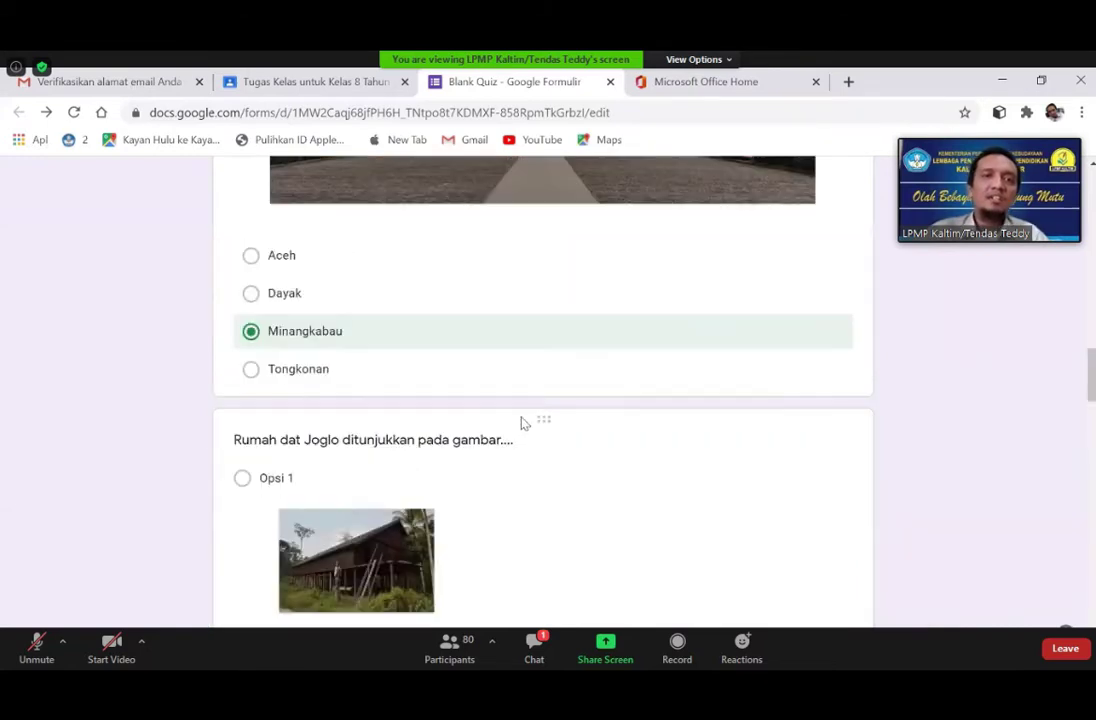
scroll(520, 418, up, 5)
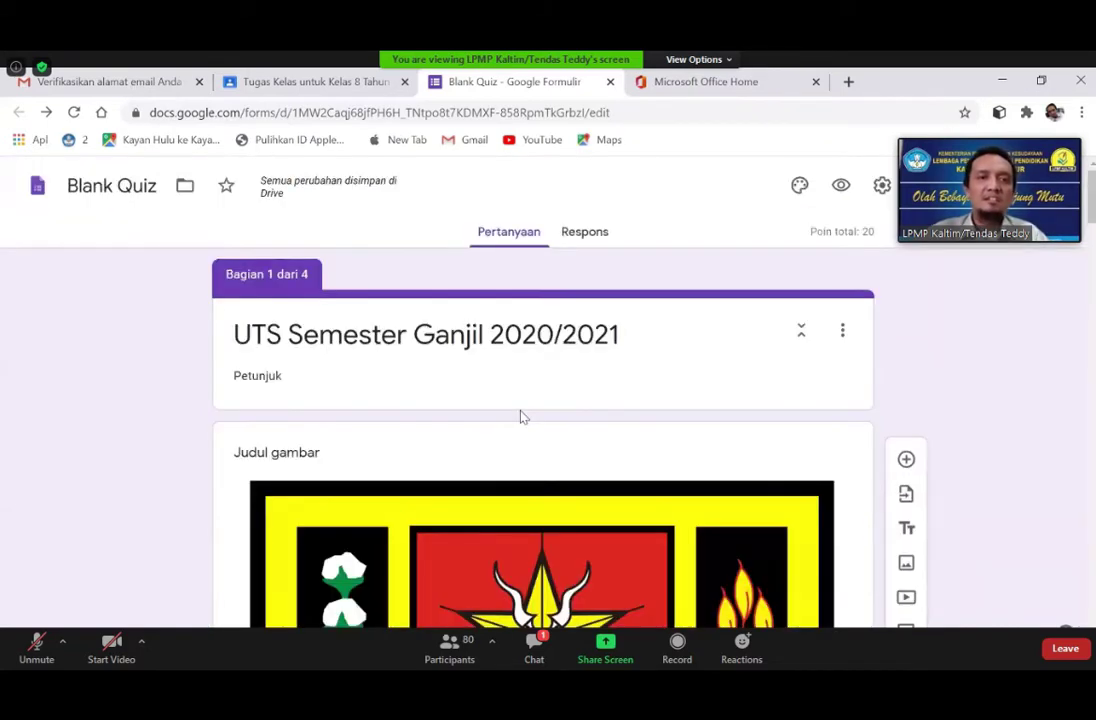
scroll(521, 411, down, 10)
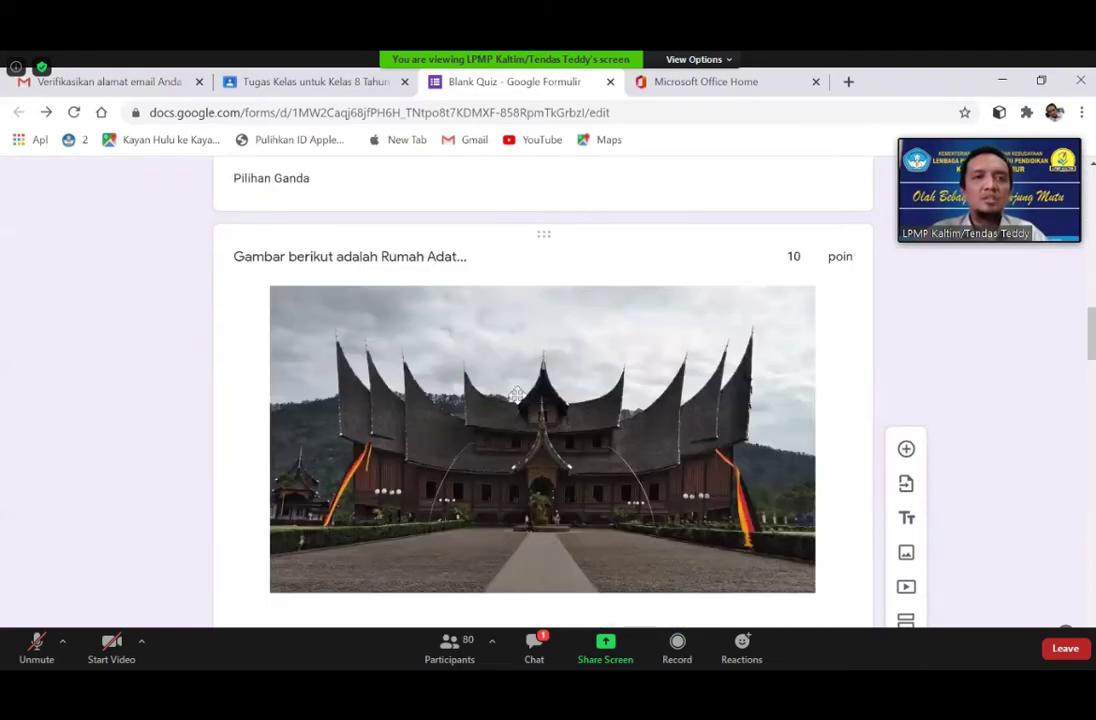
scroll(497, 374, up, 3)
scroll(497, 374, up, 5)
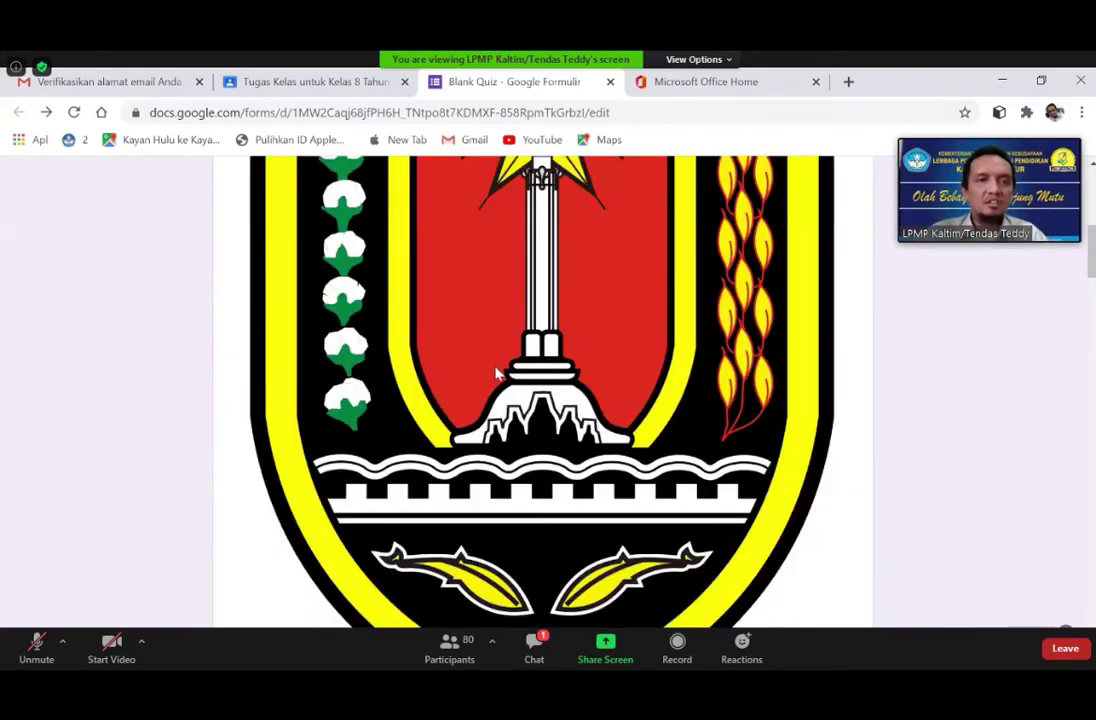
scroll(445, 409, up, 4)
scroll(440, 400, down, 8)
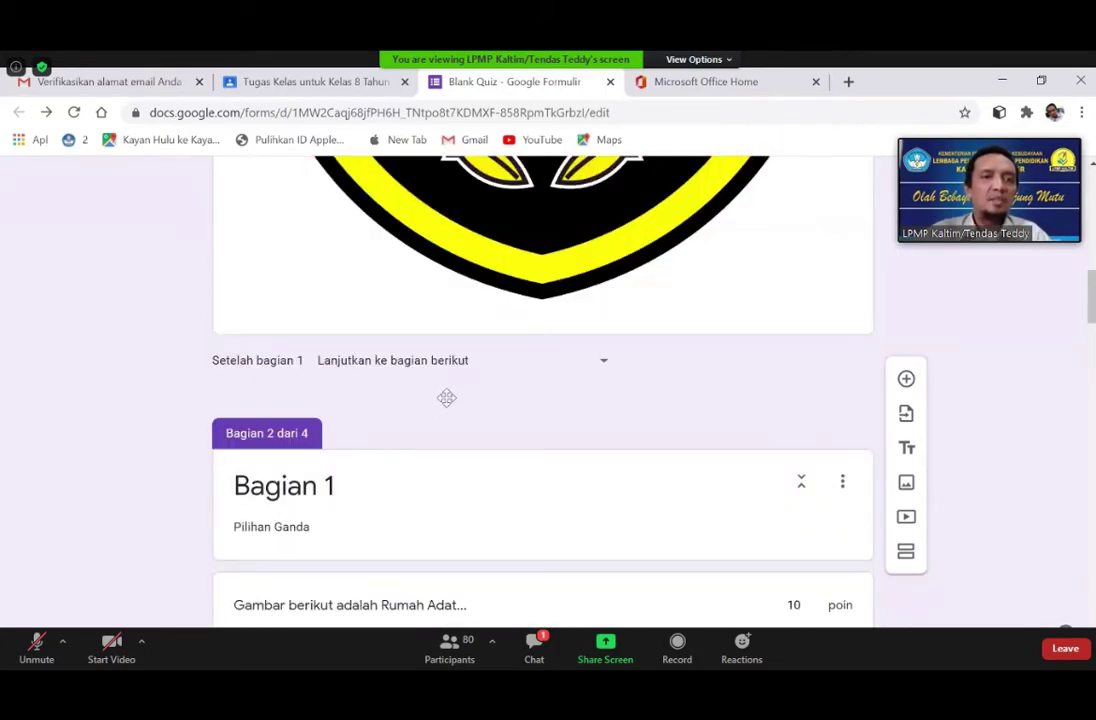
scroll(420, 381, down, 2)
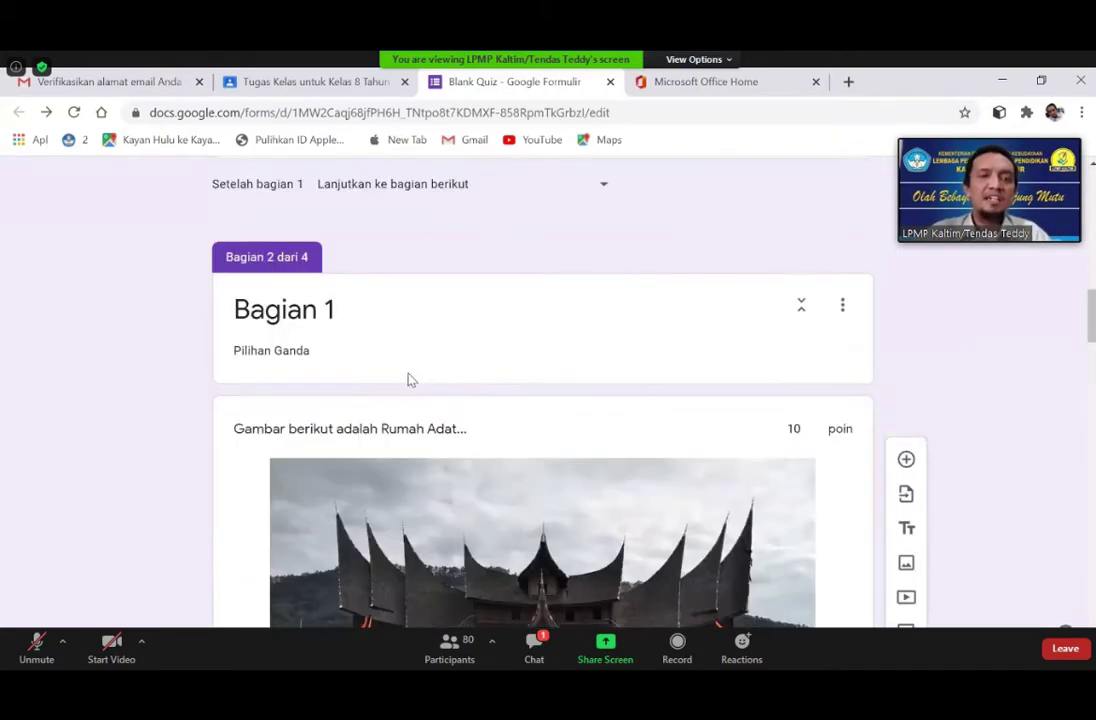
scroll(407, 377, up, 1)
scroll(530, 412, up, 4)
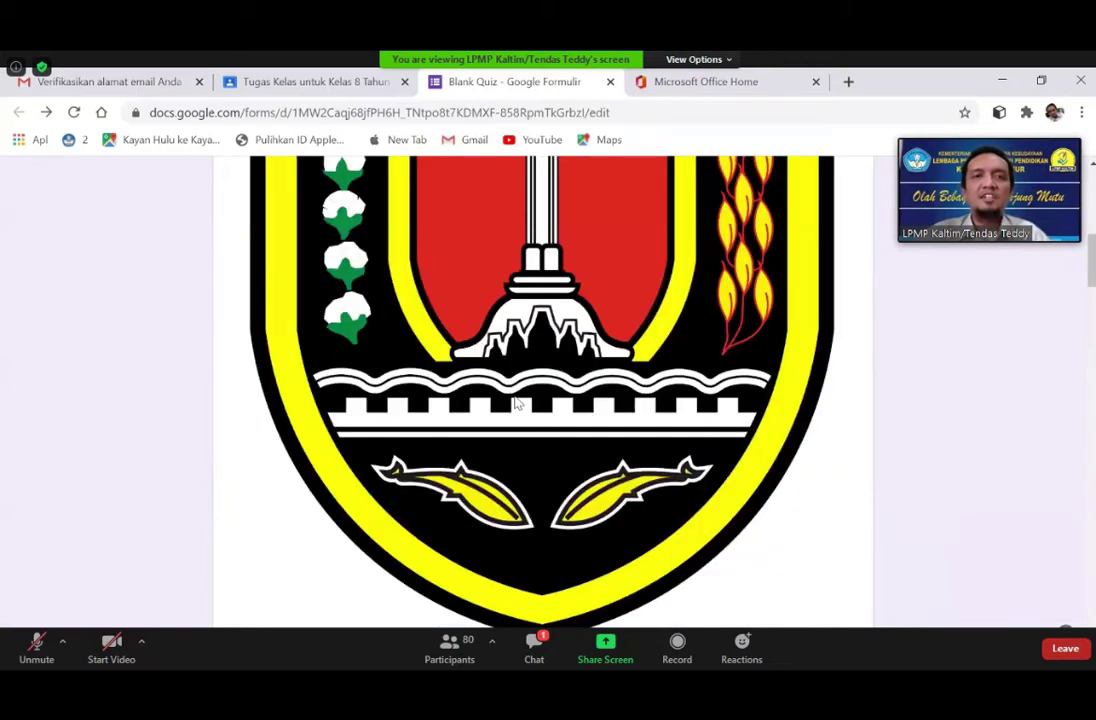
scroll(541, 423, up, 5)
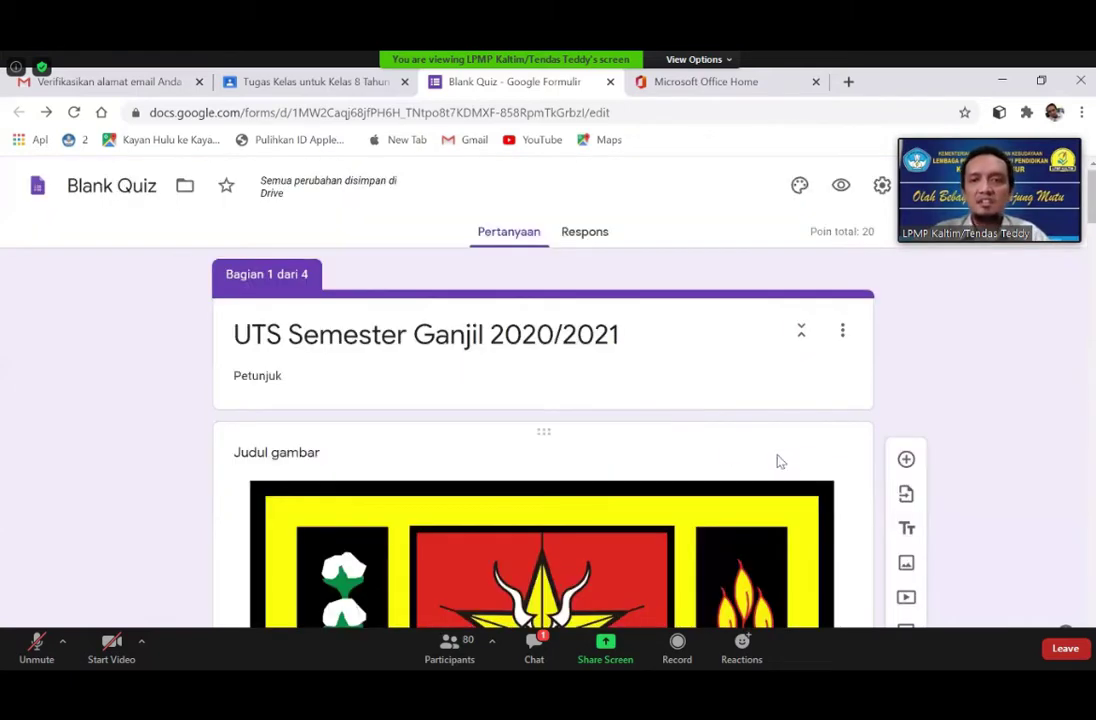
- Add a new section after the opening image and title it "Identitas"
click(717, 374)
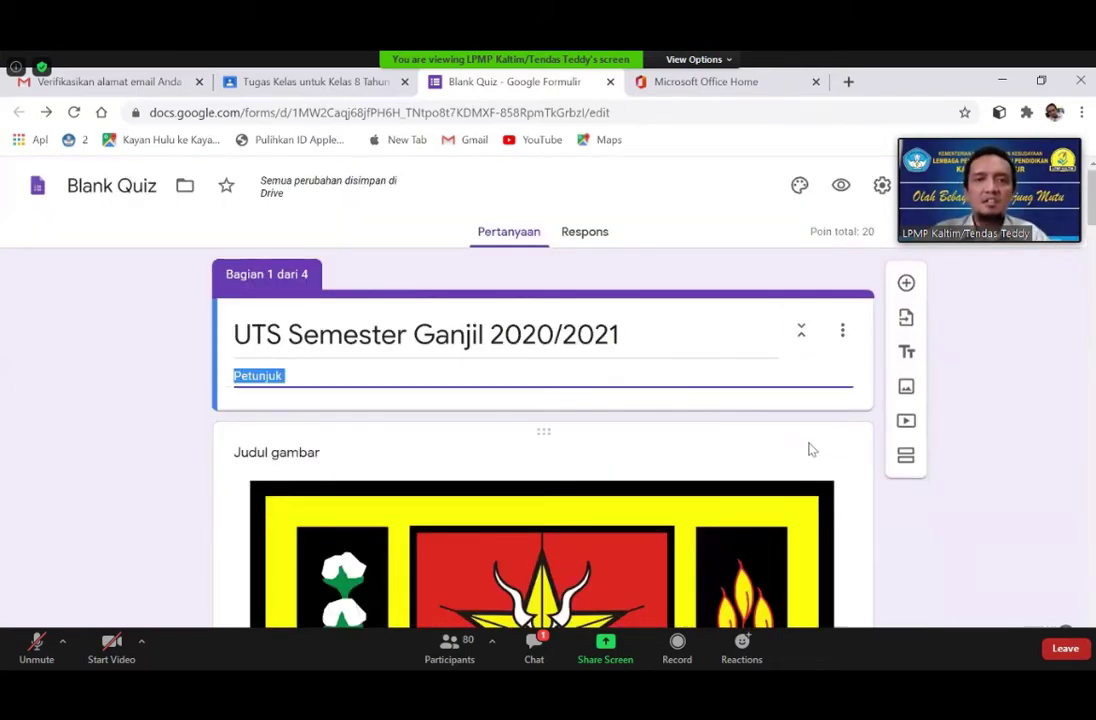
click(715, 457)
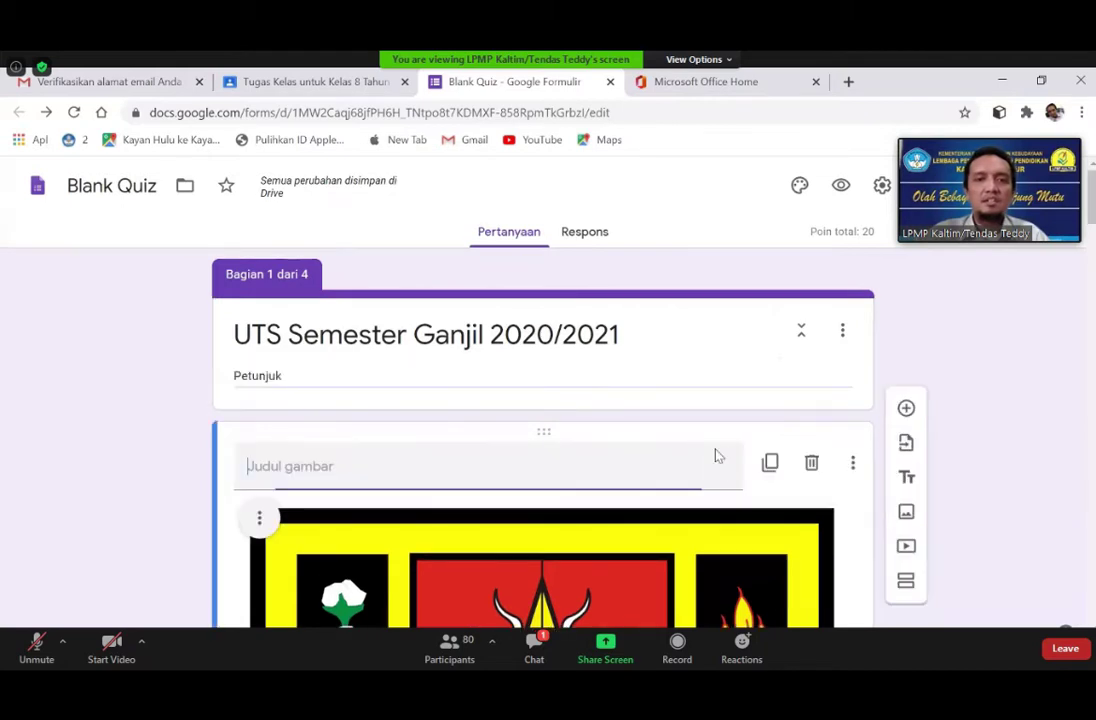
scroll(880, 405, down, 5)
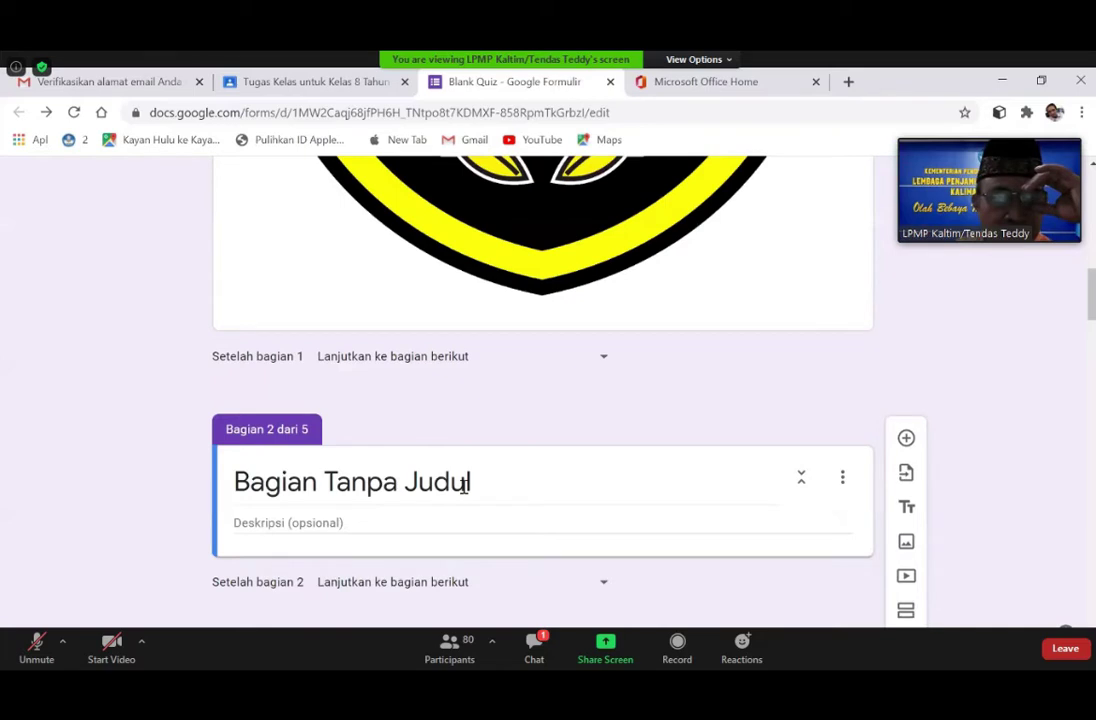
click(463, 486)
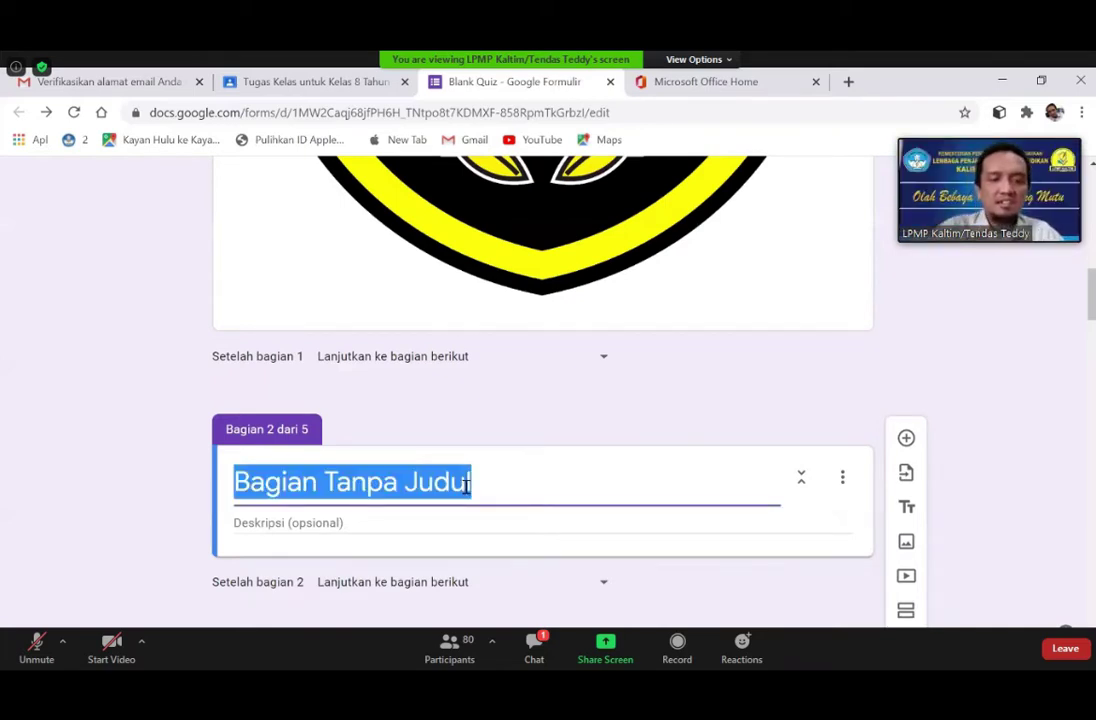
text(Identitas)
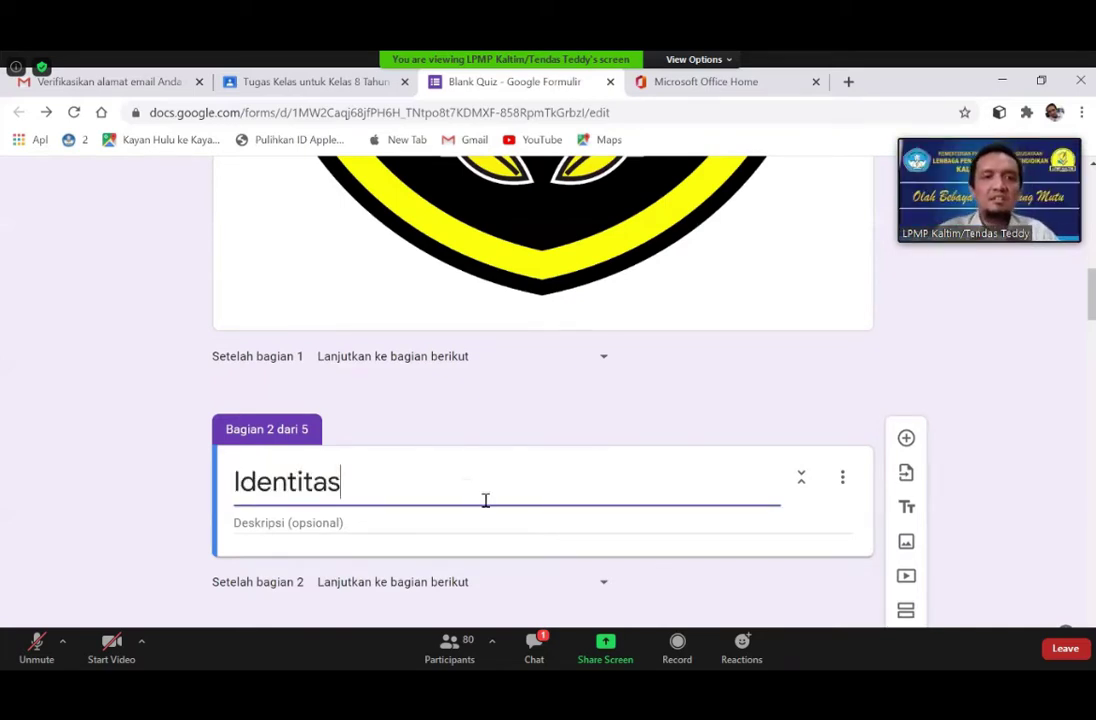
- Add a short-answer question "Nama" to the "Identitas" section and make it required
click(906, 437)
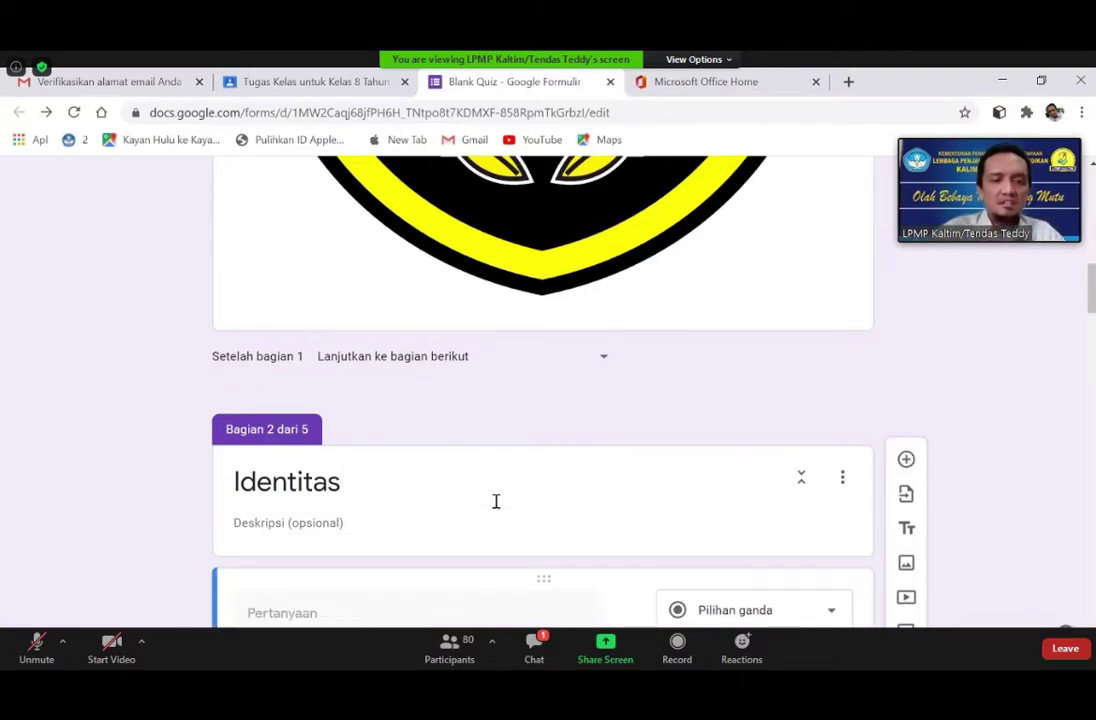
text(Nama)
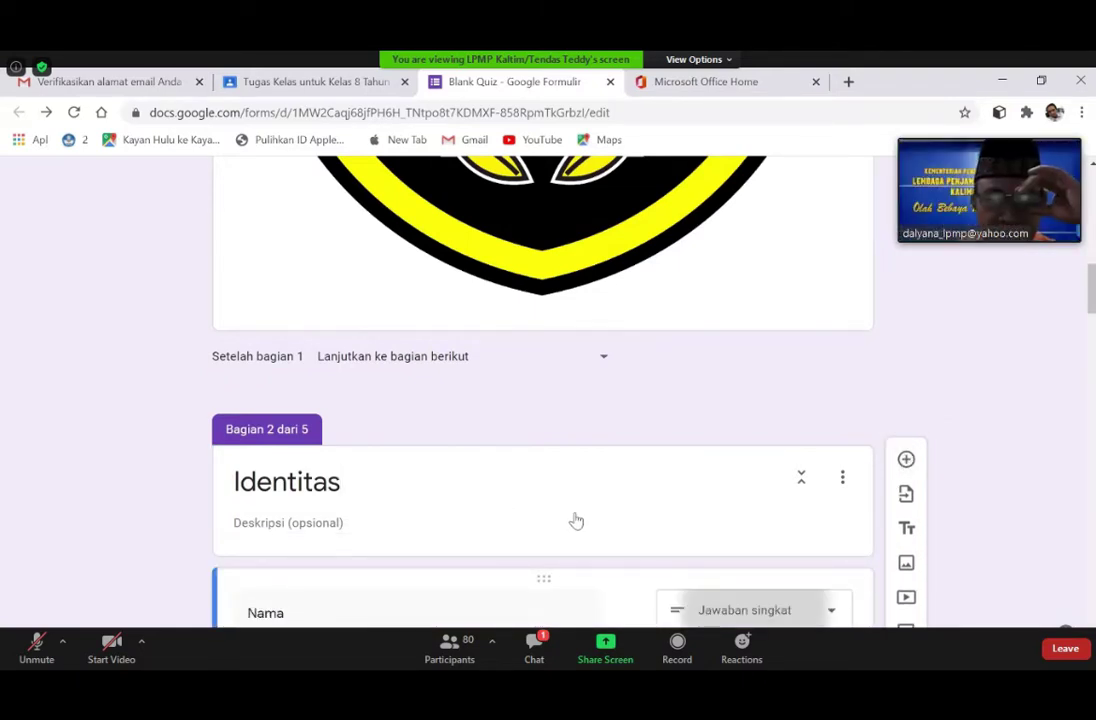
scroll(714, 563, down, 1)
scroll(748, 540, down, 2)
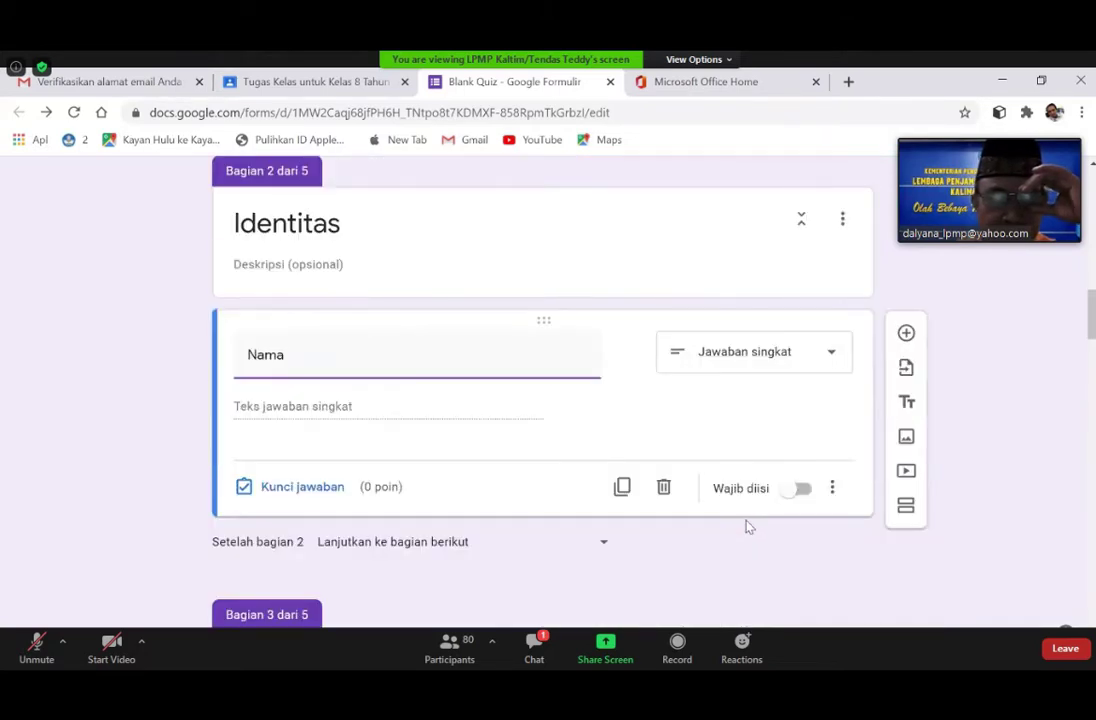
click(803, 497)
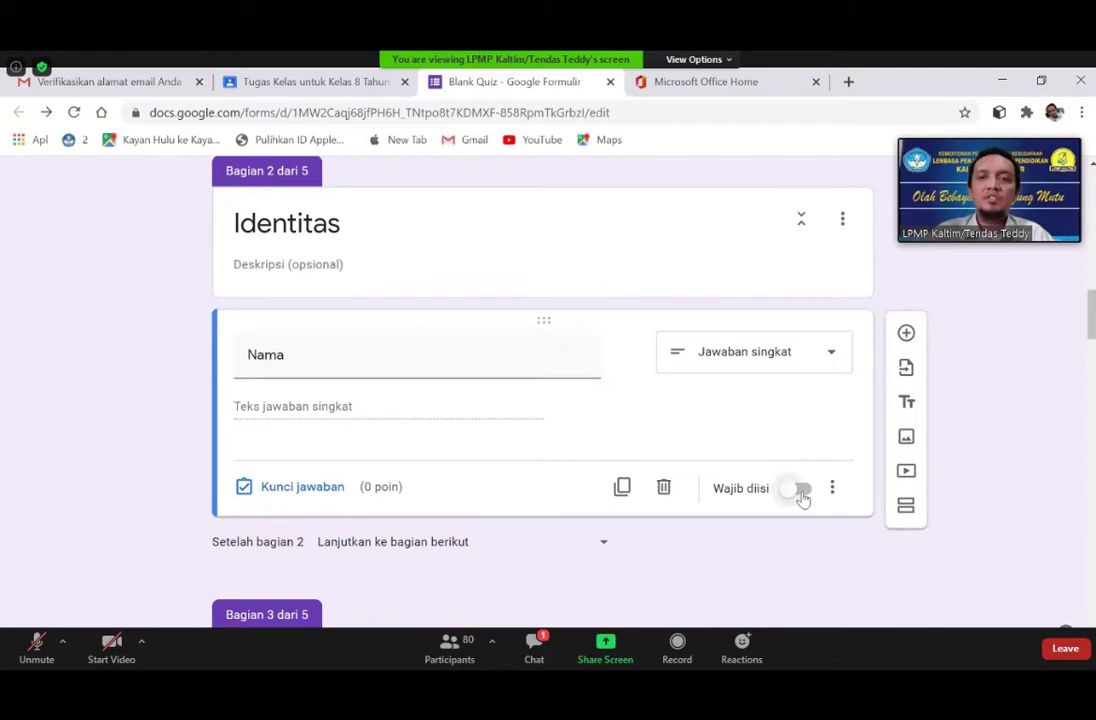
click(803, 492)
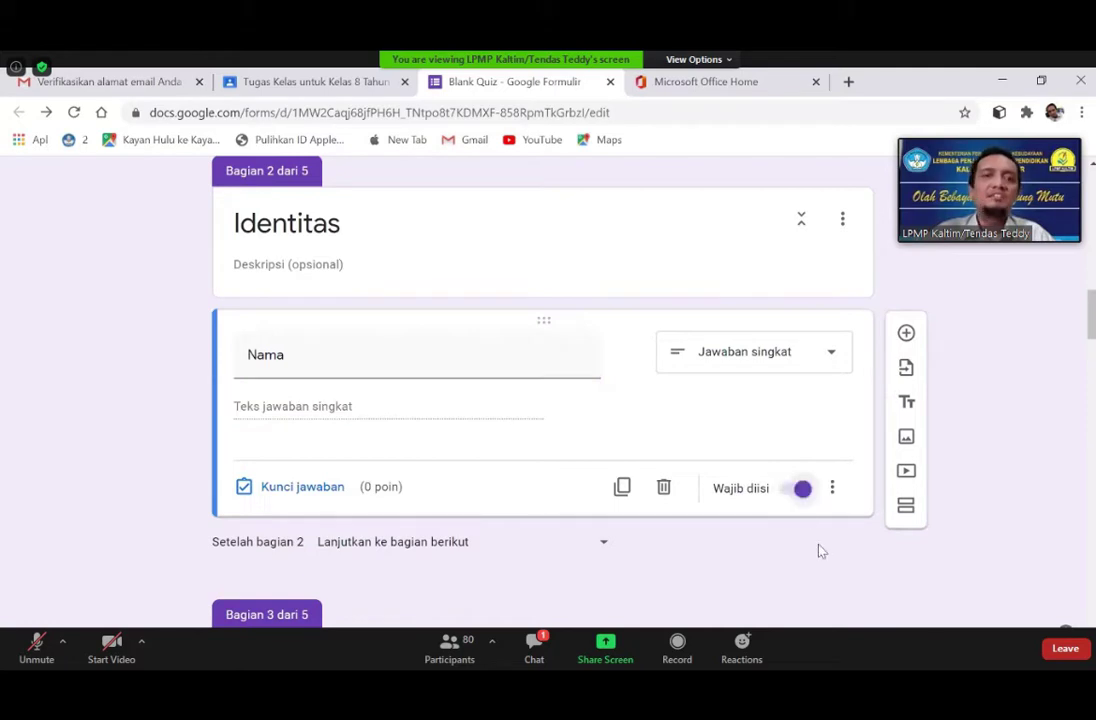
- Add a required short-answer (Jawaban singkat) question "Kelas" below the "Nama" question
click(906, 335)
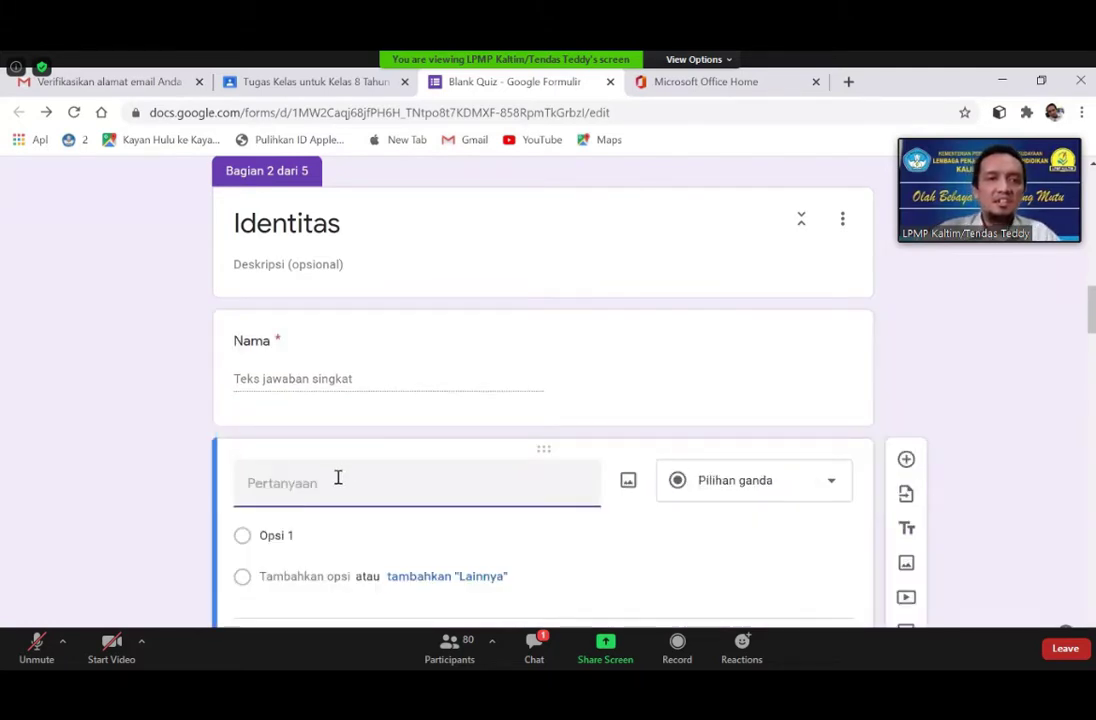
text(Kela)
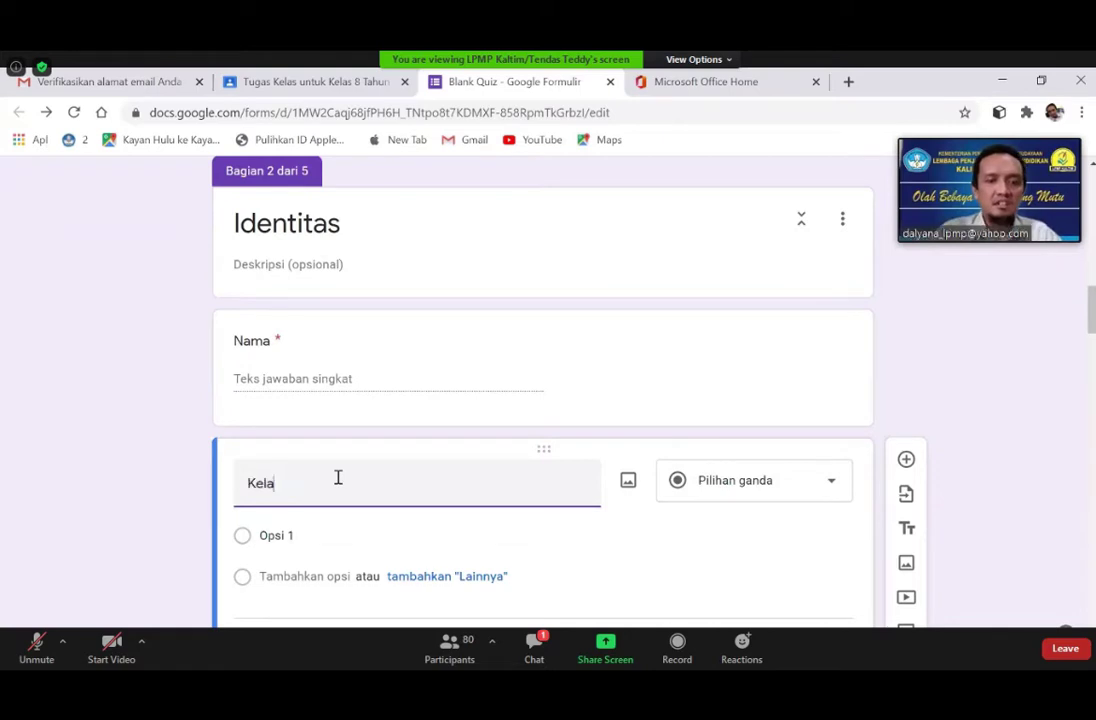
text(s)
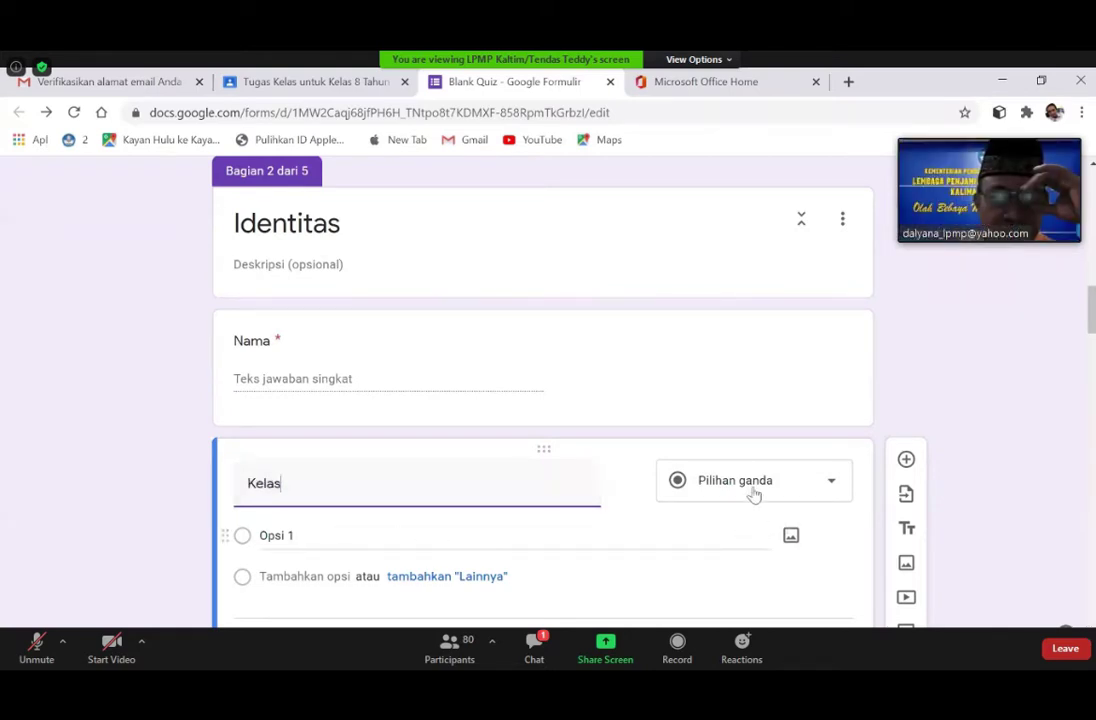
click(751, 485)
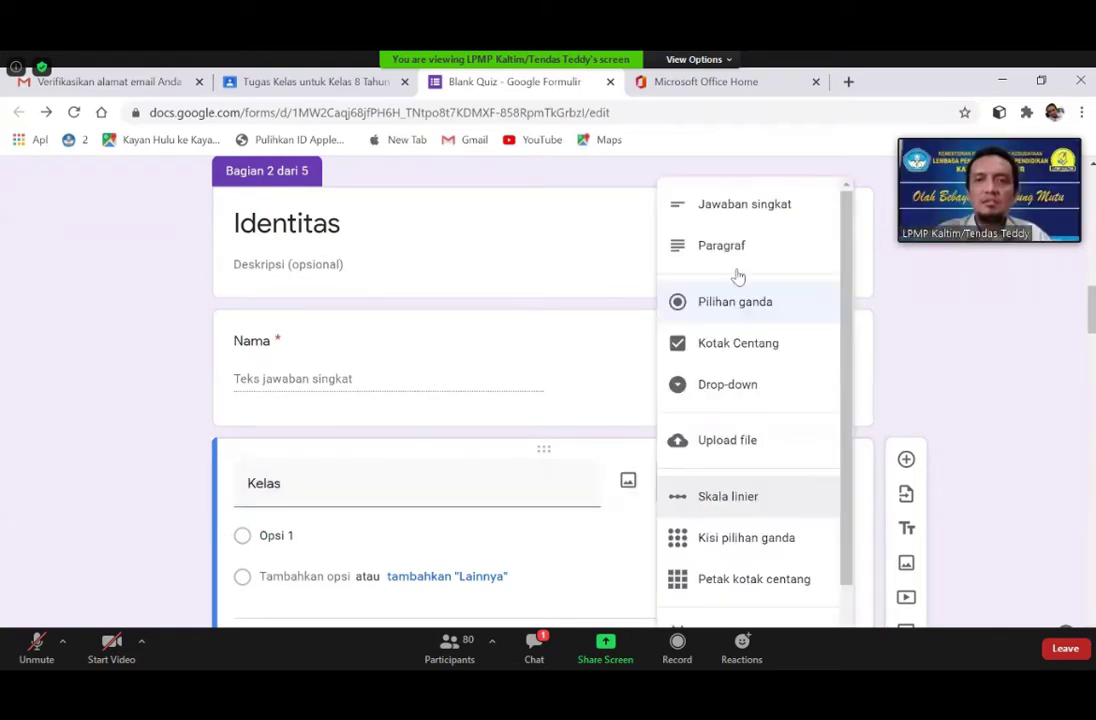
click(744, 204)
scroll(680, 390, down, 3)
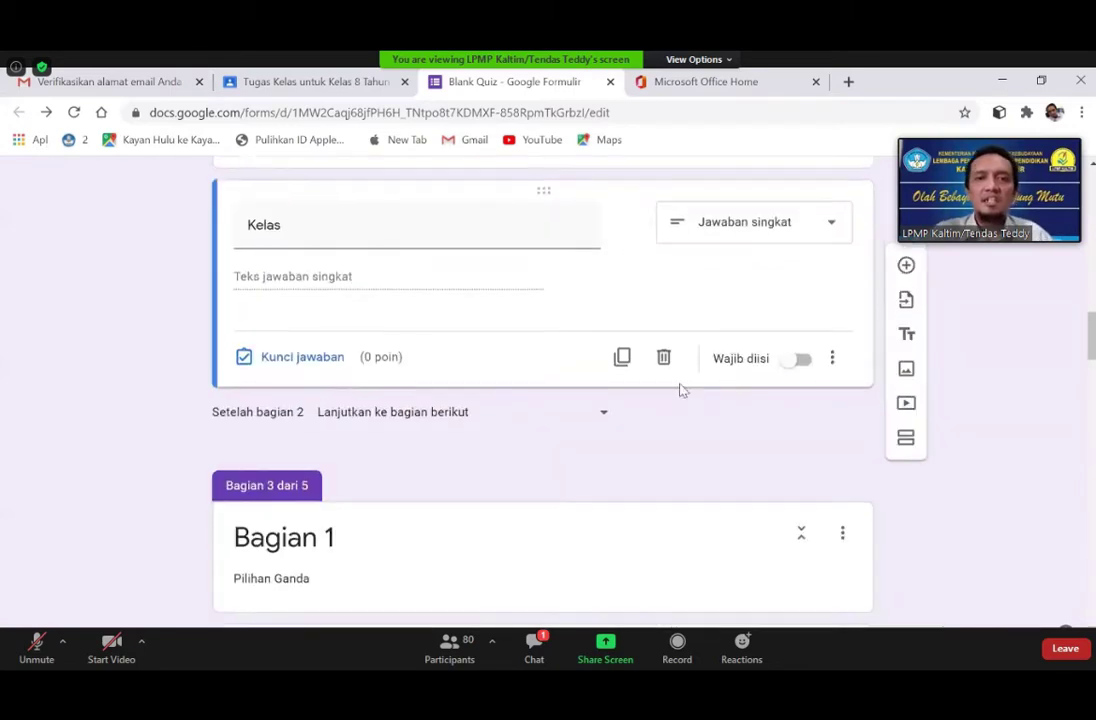
click(800, 362)
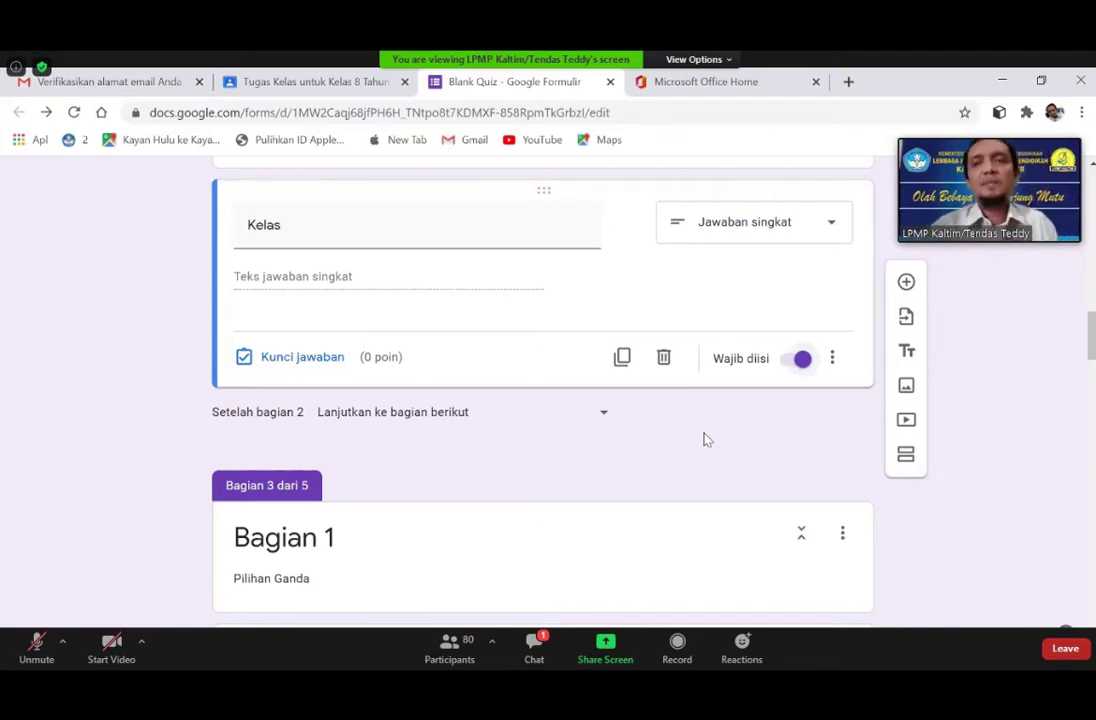
scroll(565, 345, up, 1)
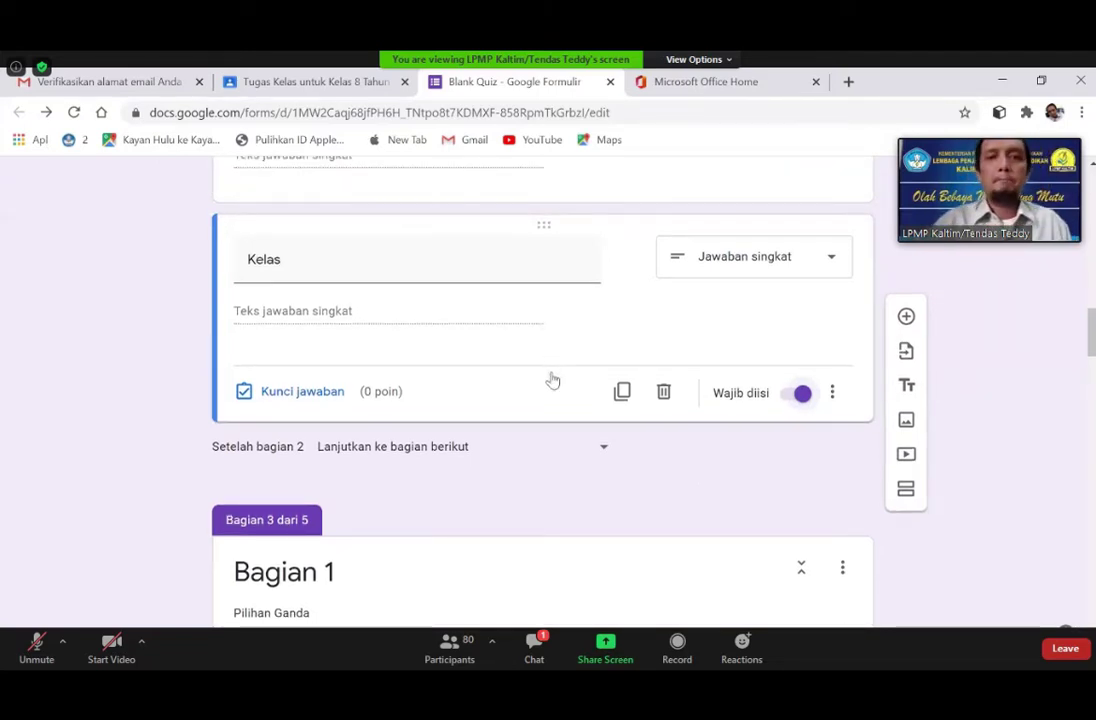
- Review the quiz's sections and questions in order from "Identitas" down to the checkbox question in the "Pilihan" section
scroll(543, 370, up, 2)
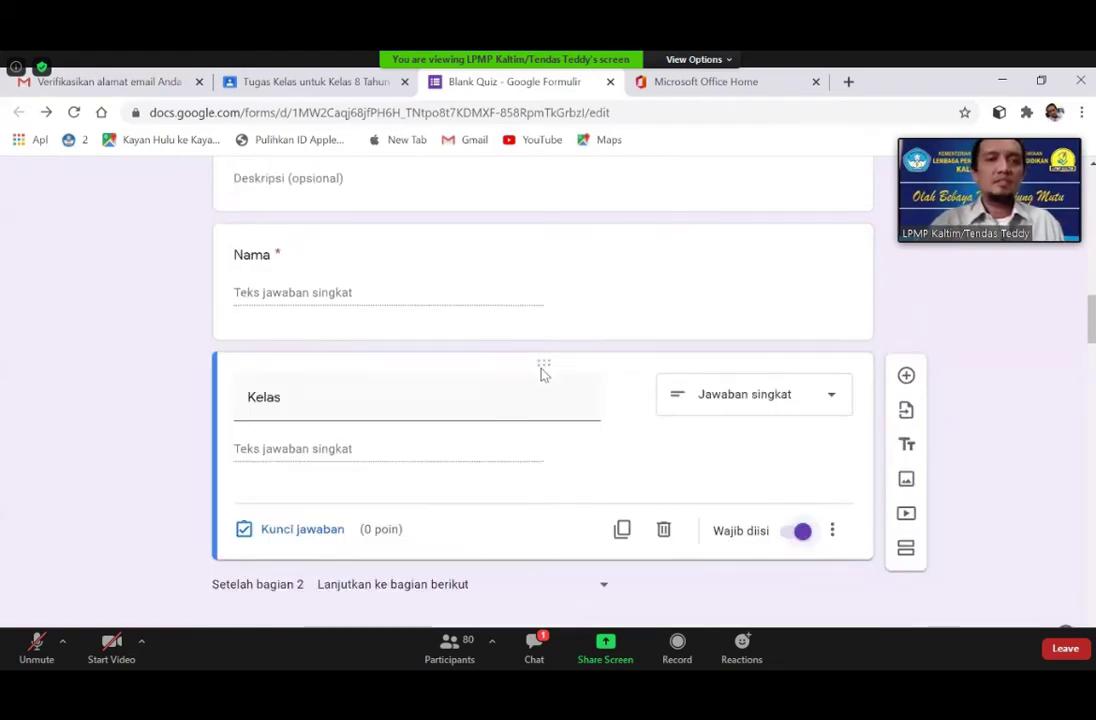
scroll(535, 376, up, 1)
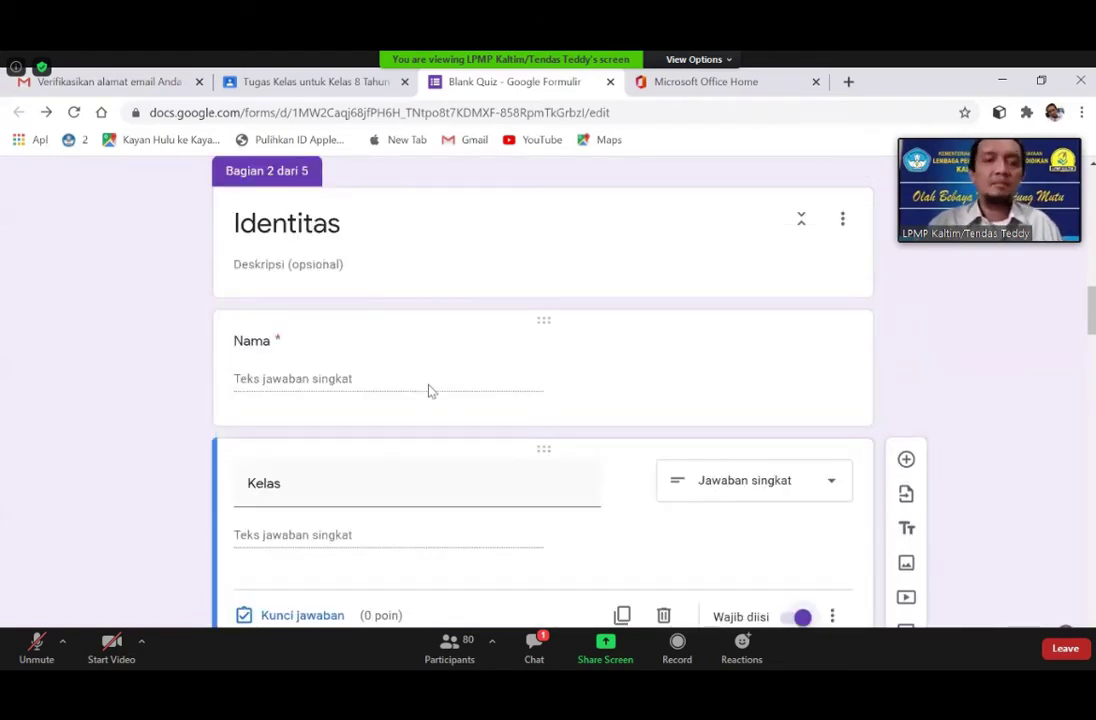
scroll(380, 300, down, 2)
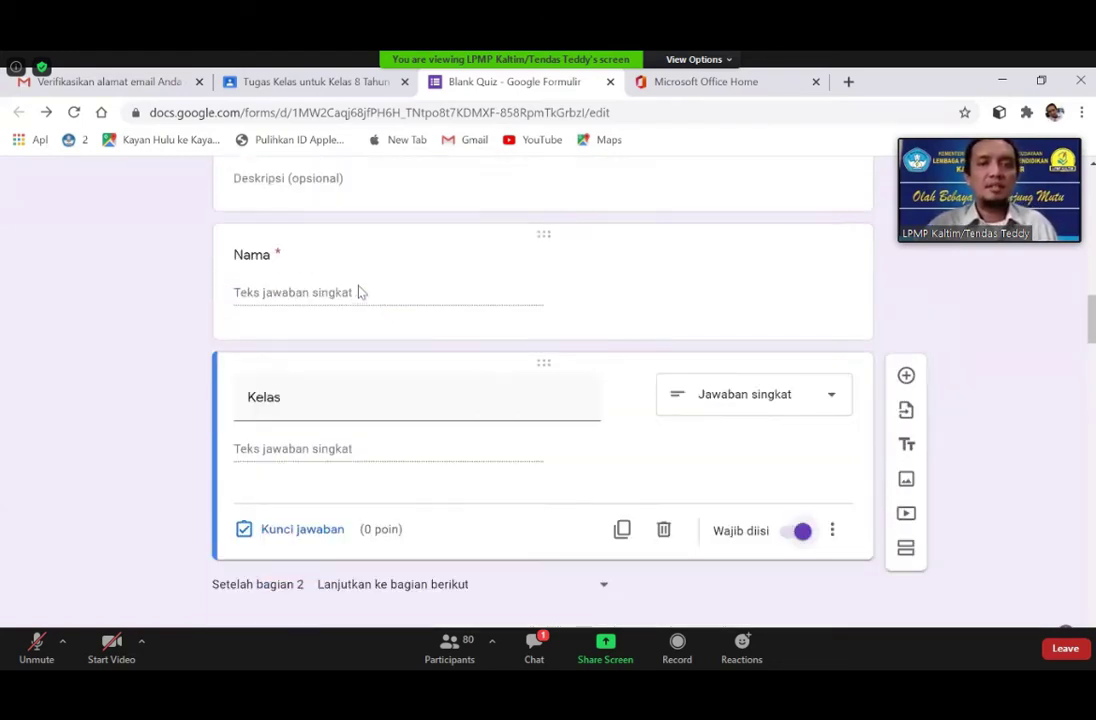
scroll(360, 291, down, 5)
scroll(360, 291, down, 3)
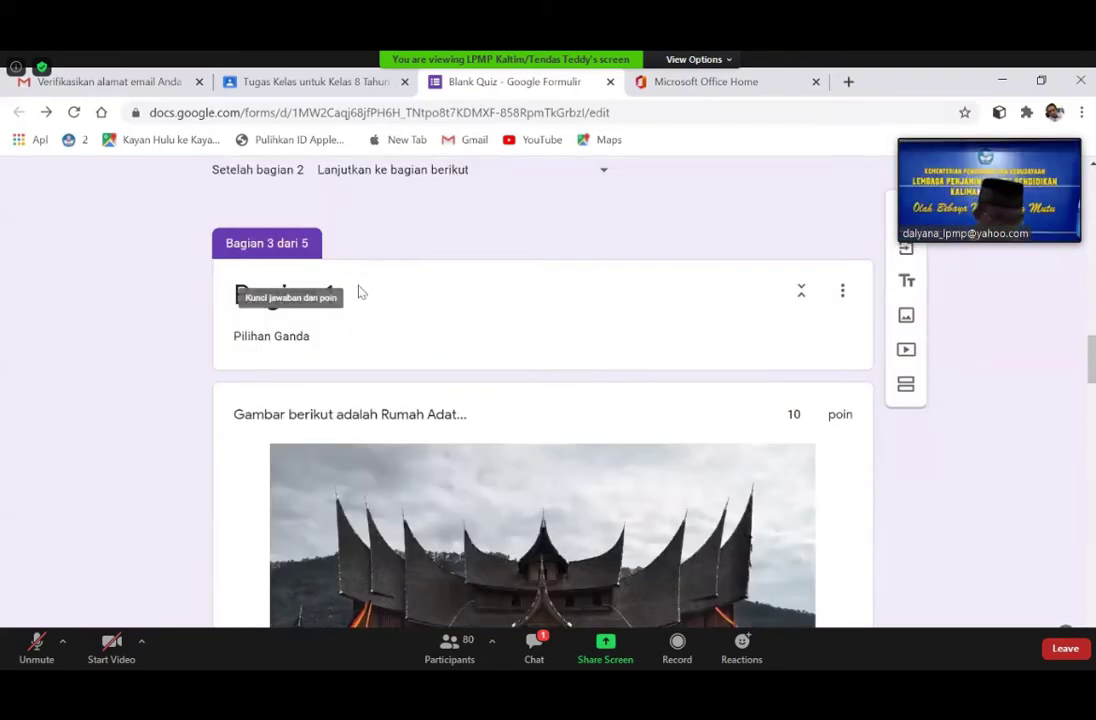
scroll(361, 292, down, 4)
scroll(361, 292, down, 6)
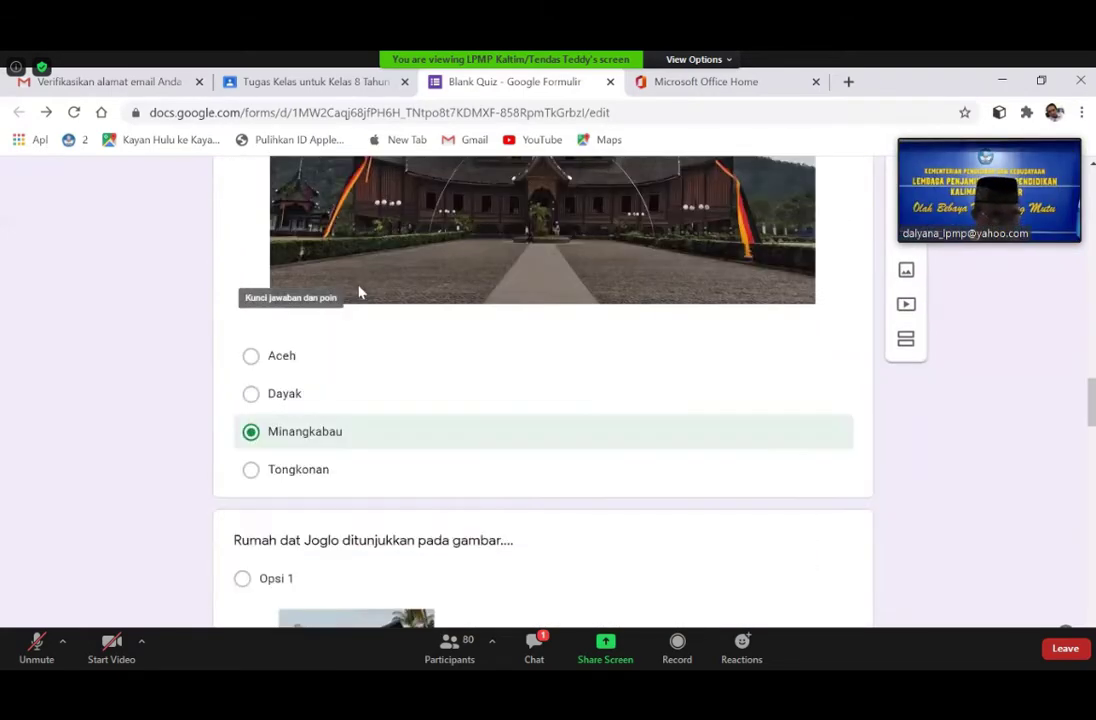
scroll(361, 292, down, 9)
scroll(360, 289, down, 10)
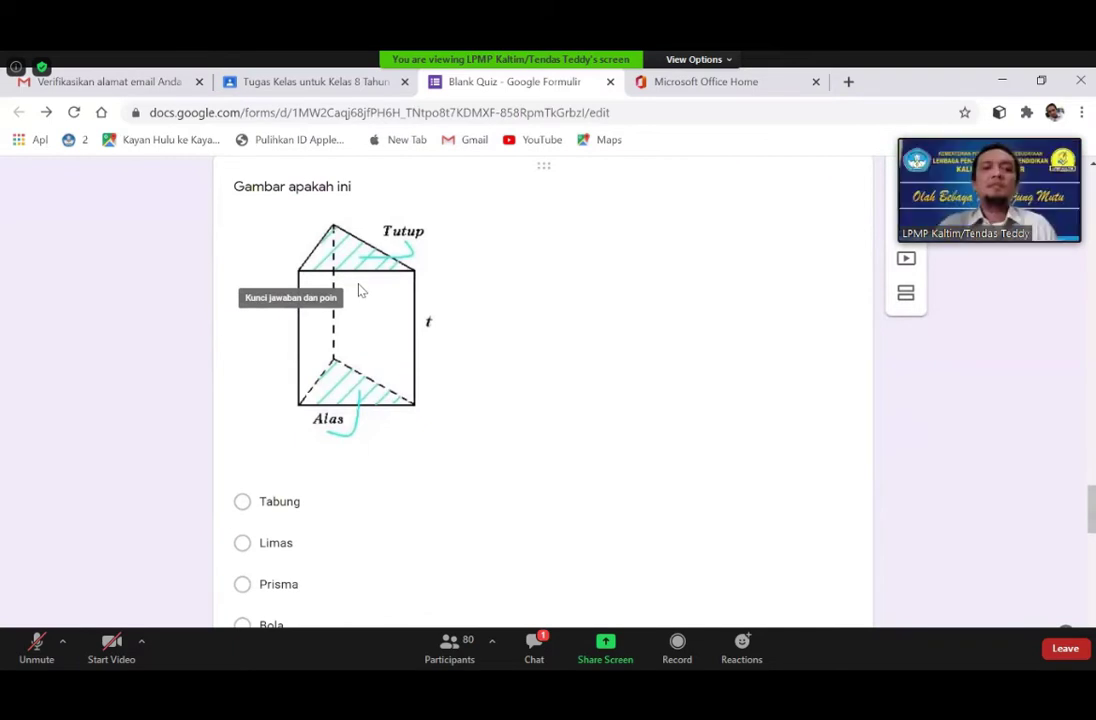
scroll(360, 289, down, 6)
scroll(341, 283, down, 4)
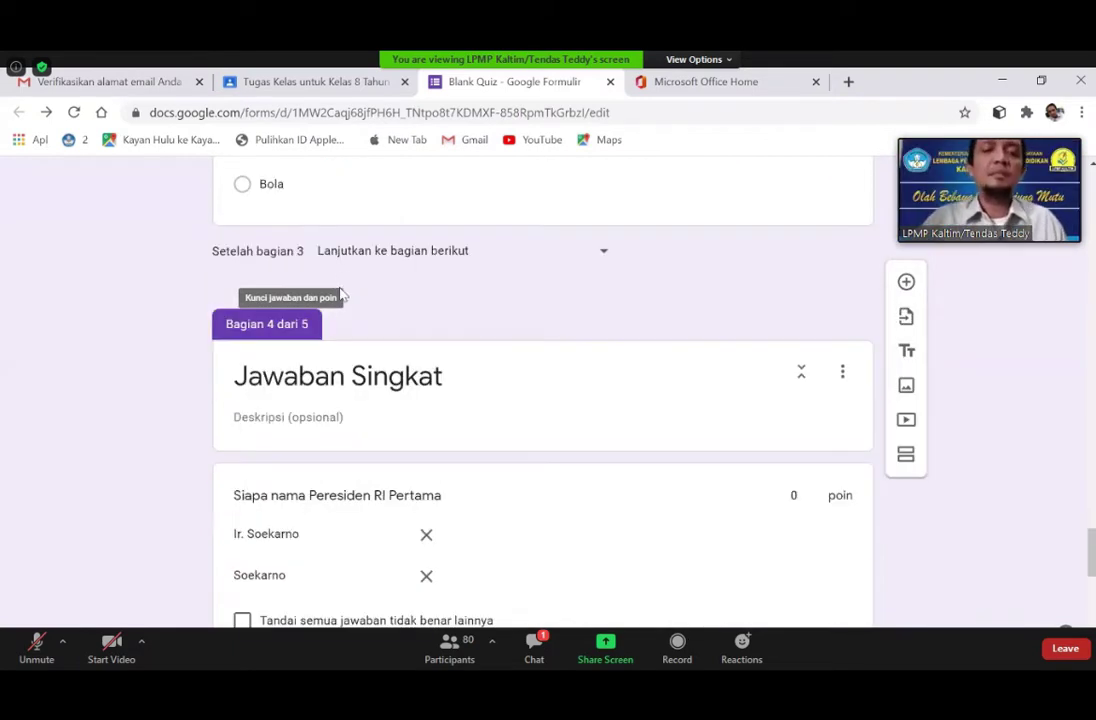
scroll(318, 279, down, 4)
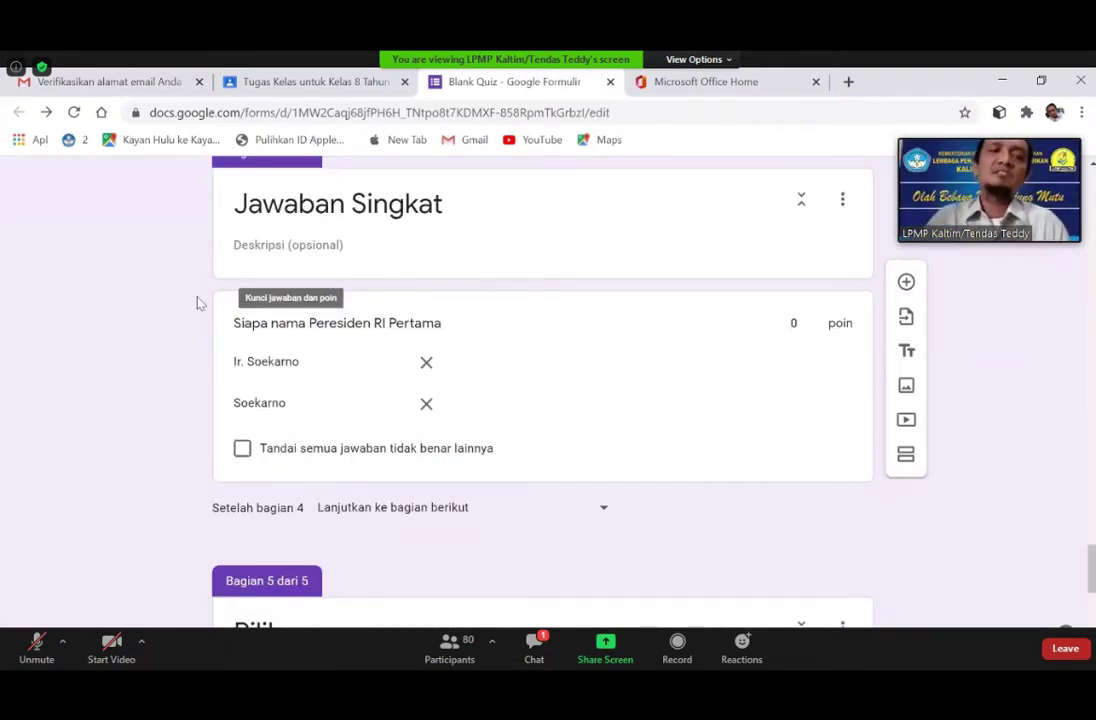
scroll(198, 303, down, 2)
scroll(198, 303, down, 2)
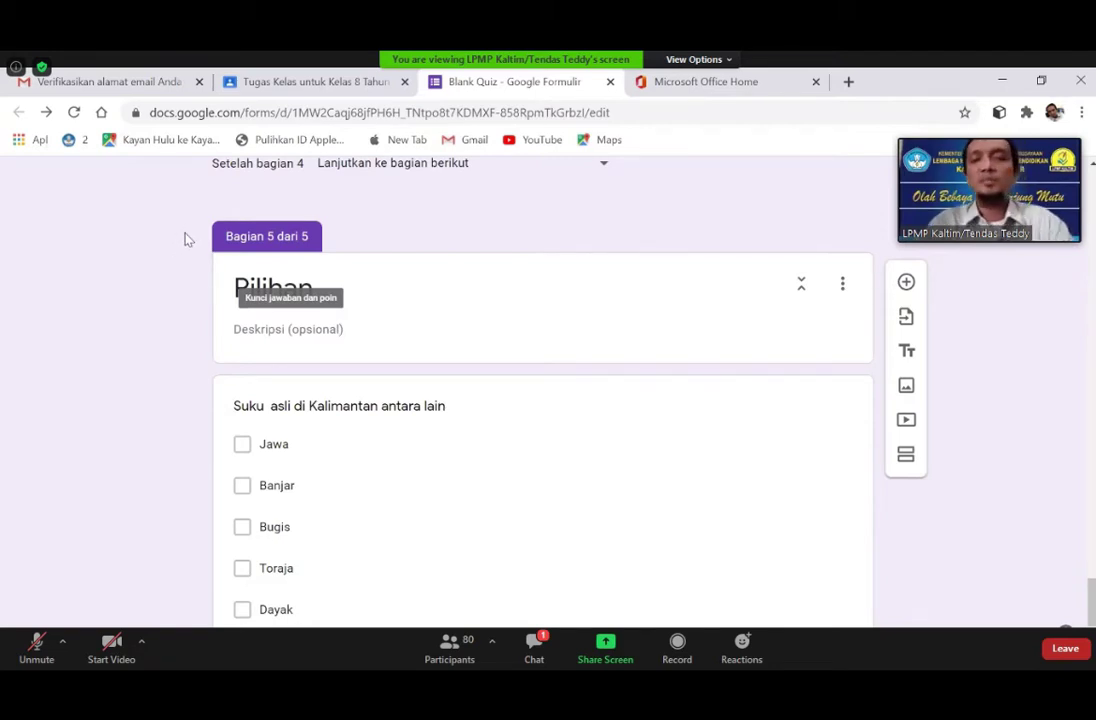
scroll(157, 283, down, 1)
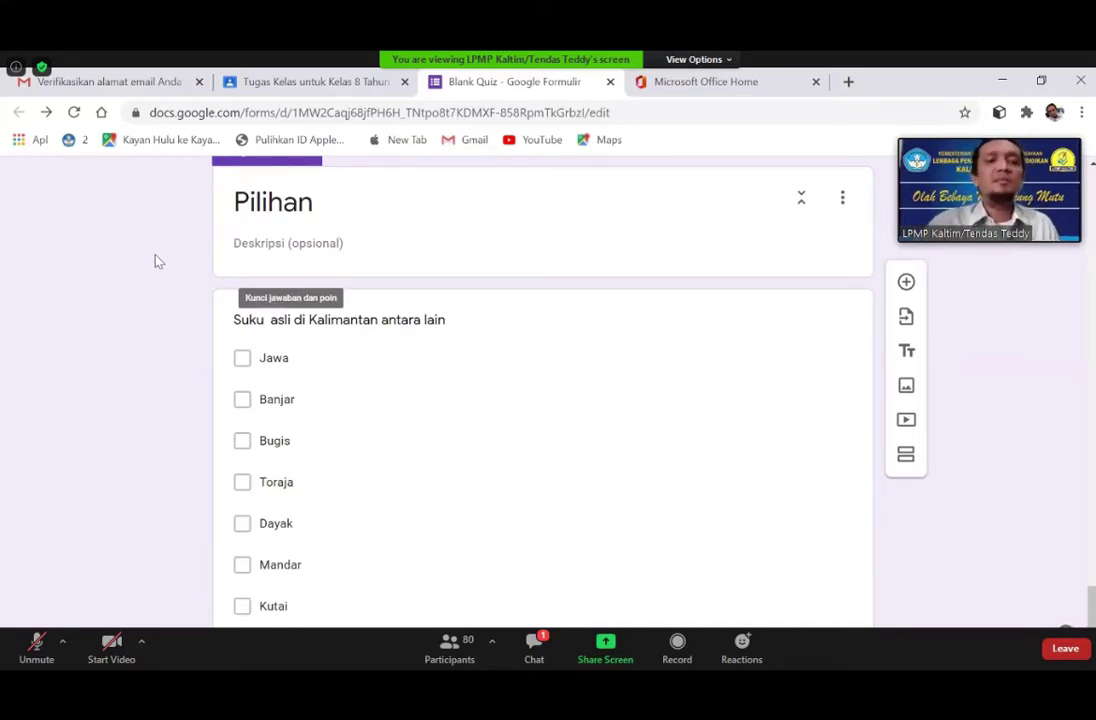
scroll(153, 273, down, 1)
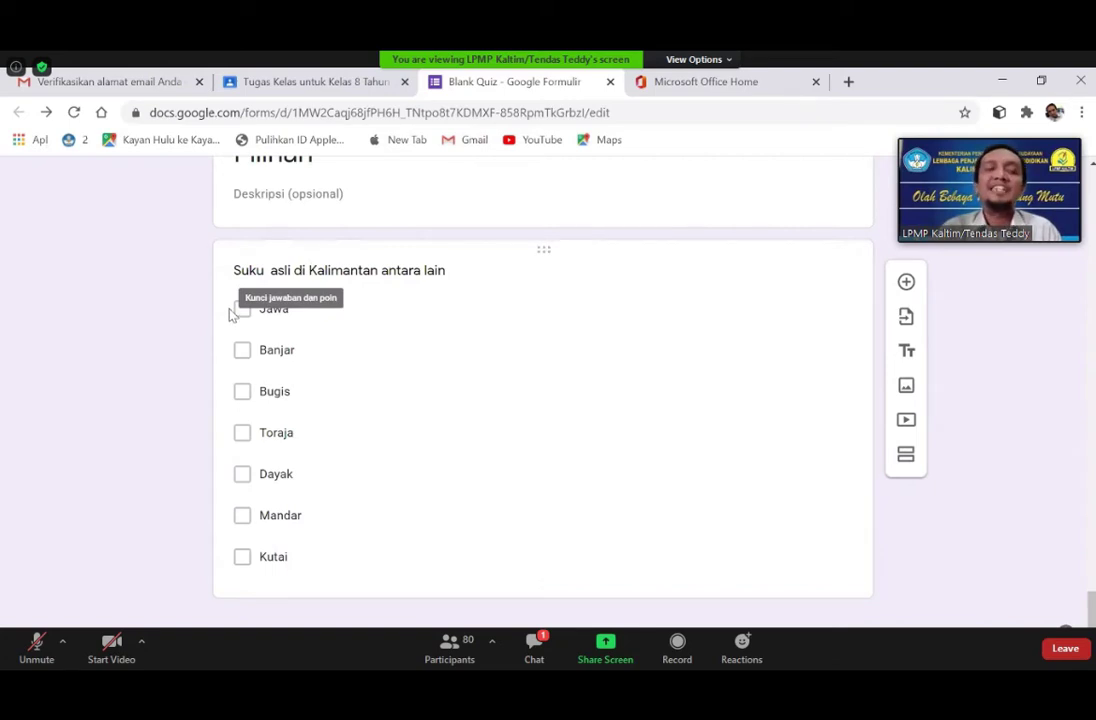
- Recheck the question sections between "Bagian 1" and "Pilihan", and return to the "Identitas" section
scroll(210, 325, up, 8)
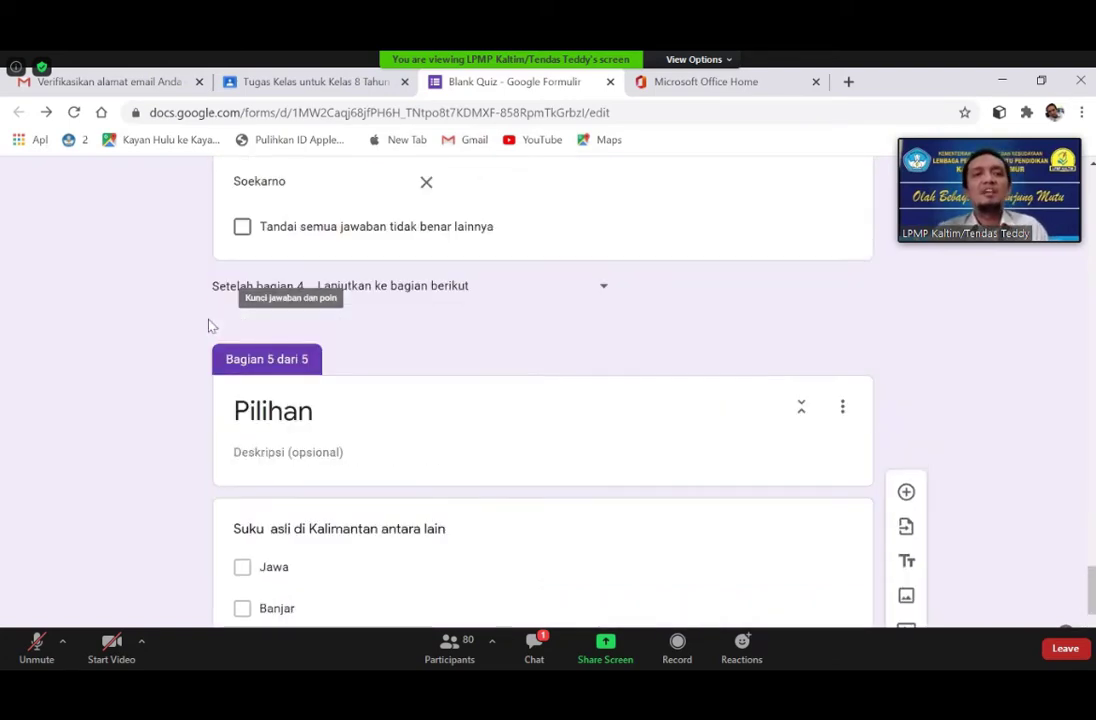
scroll(200, 314, up, 10)
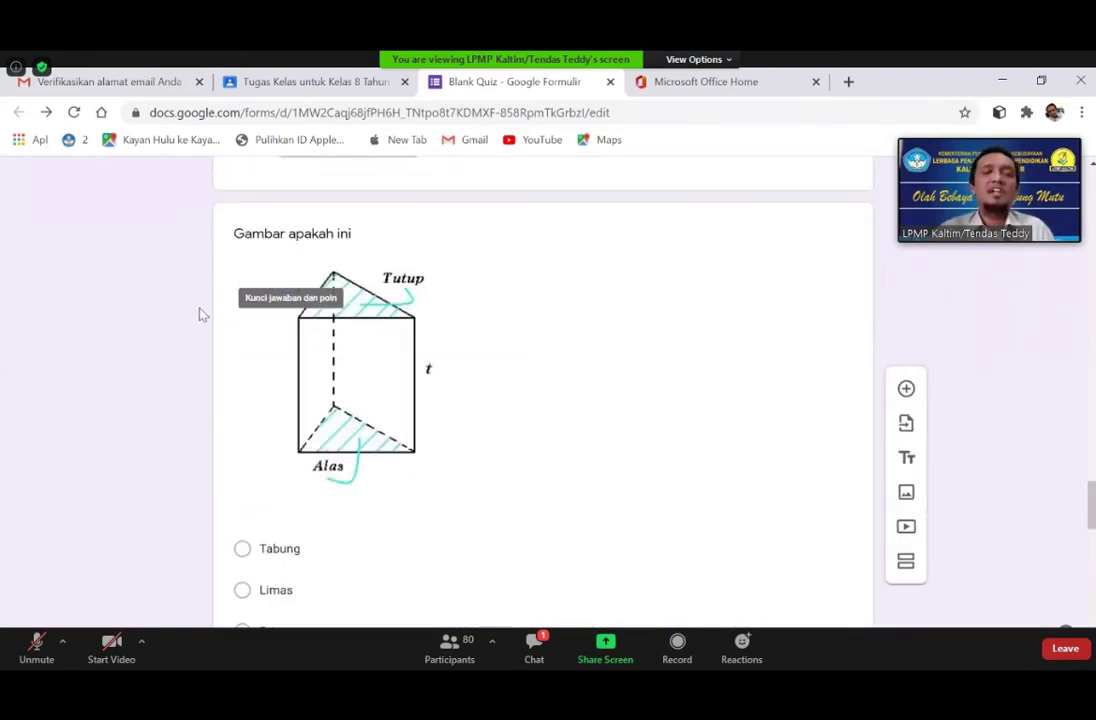
scroll(197, 305, up, 6)
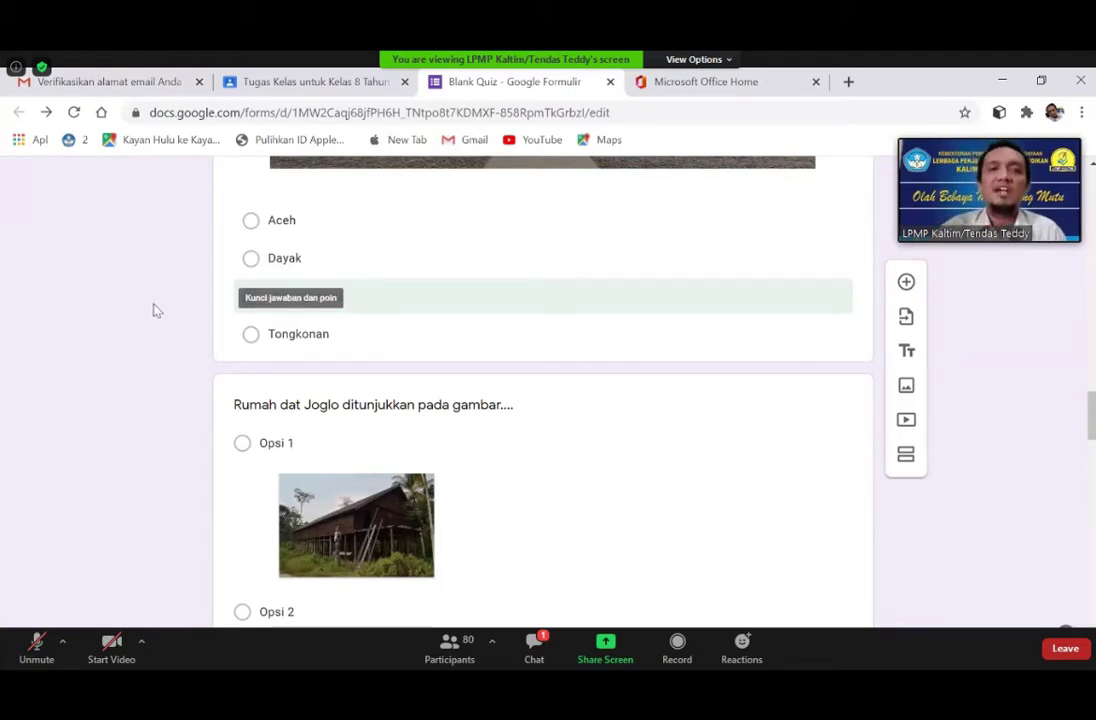
scroll(155, 315, up, 4)
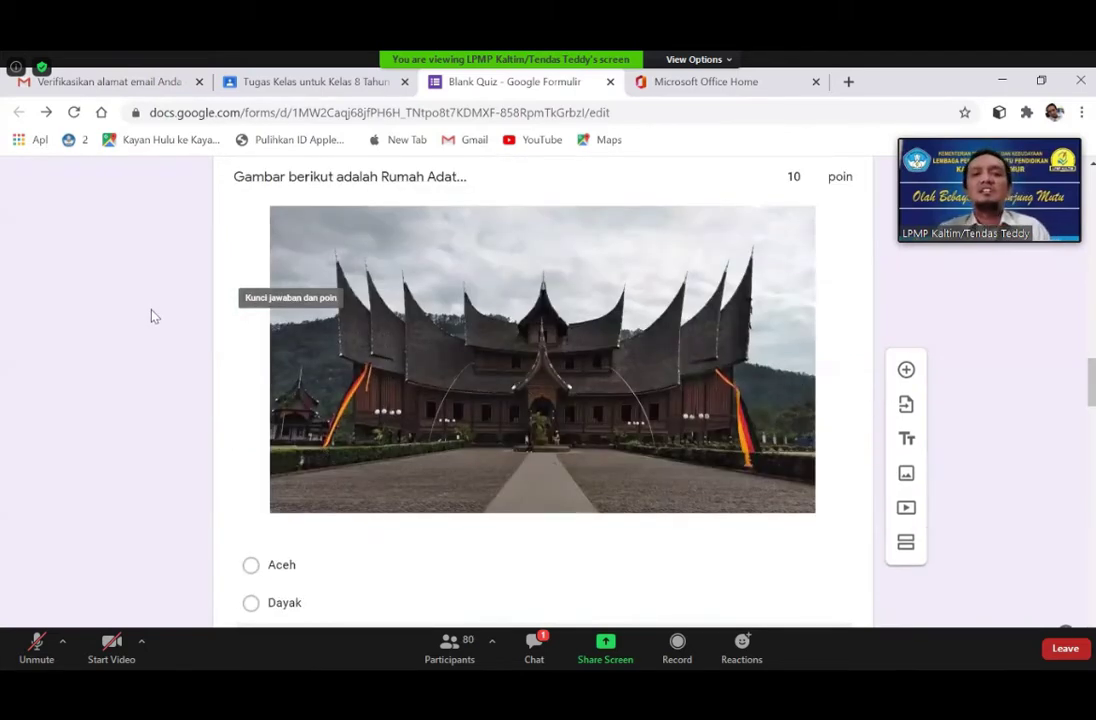
scroll(148, 273, up, 3)
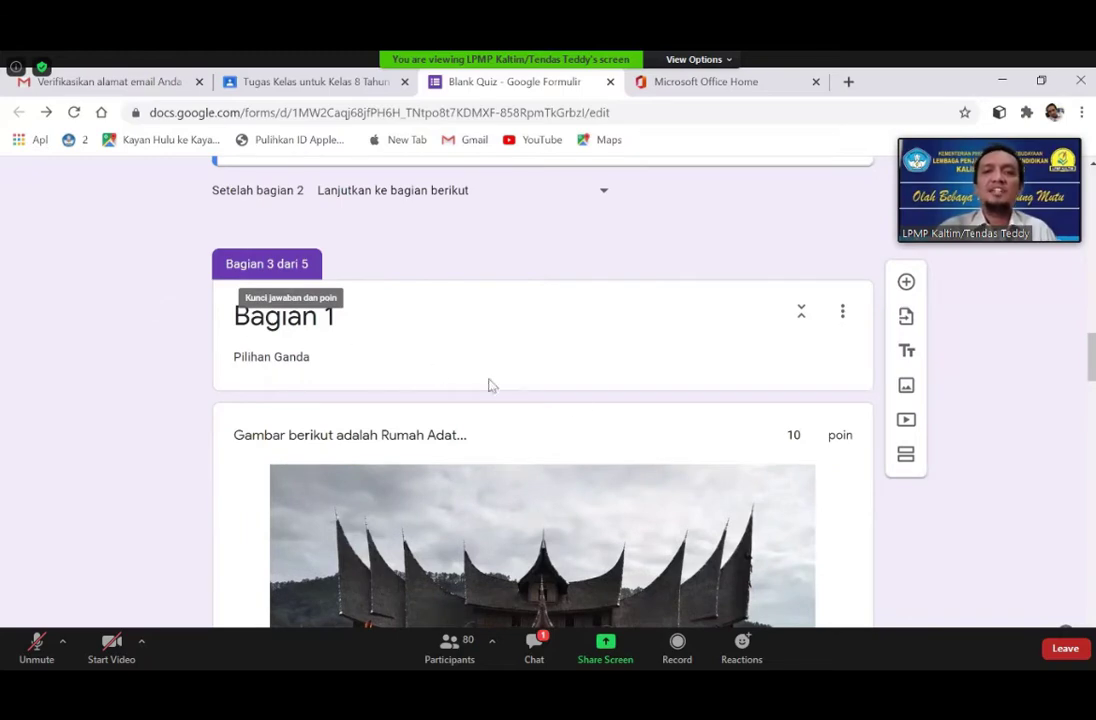
scroll(658, 426, down, 7)
scroll(660, 425, down, 20)
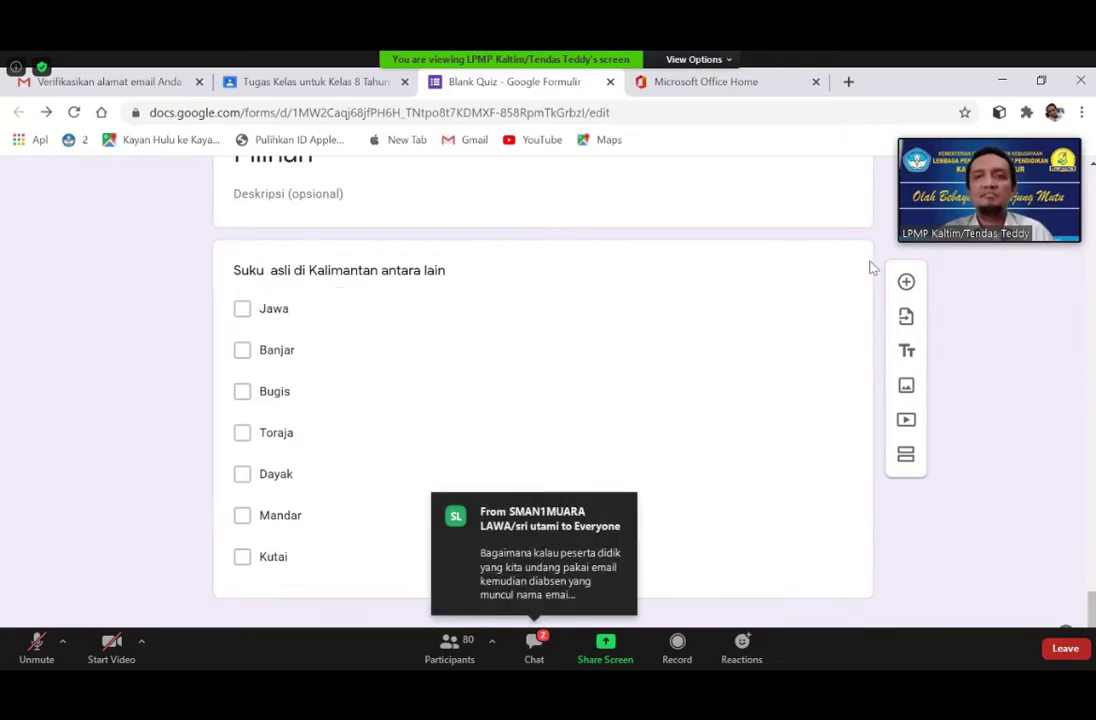
scroll(858, 252, up, 5)
scroll(858, 252, up, 15)
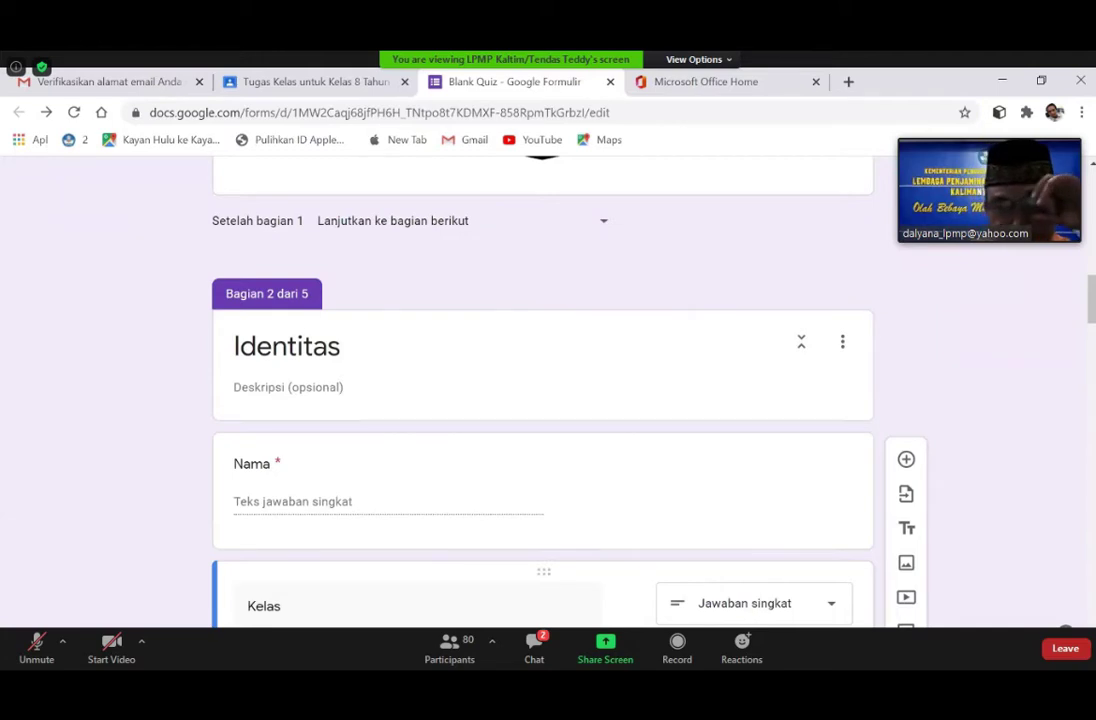
- Examine the opening image, the "Identitas" section with its "Nama" and "Kelas" questions, and the start of "Bagian 1"
scroll(977, 320, down, 4)
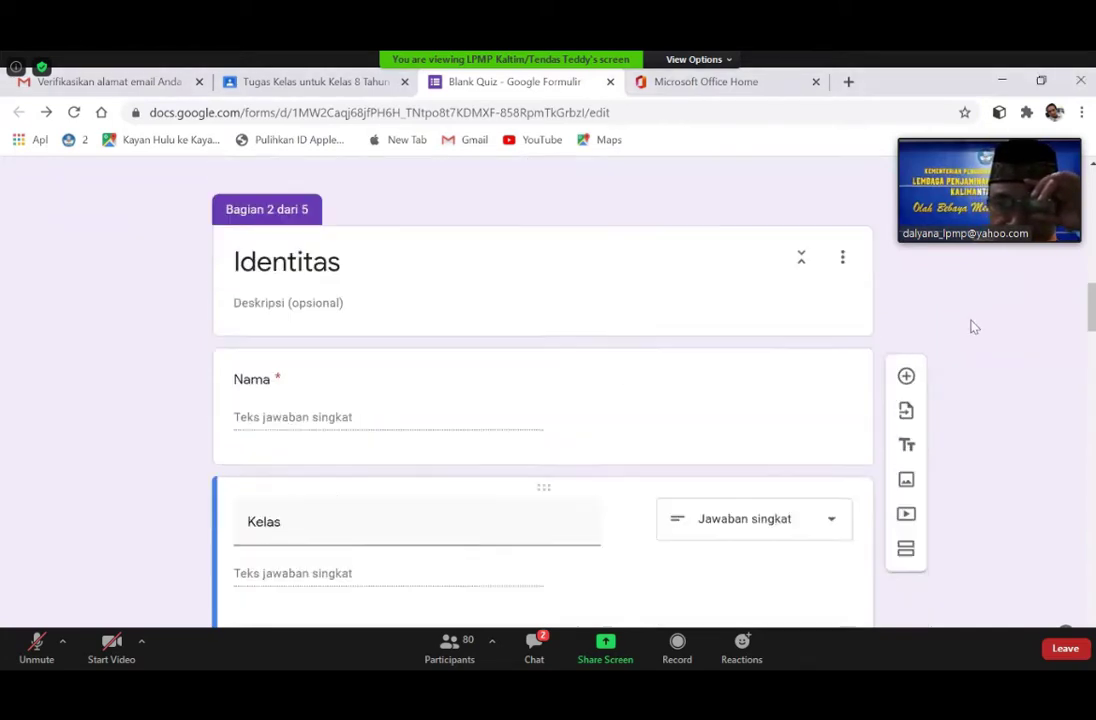
scroll(958, 338, down, 1)
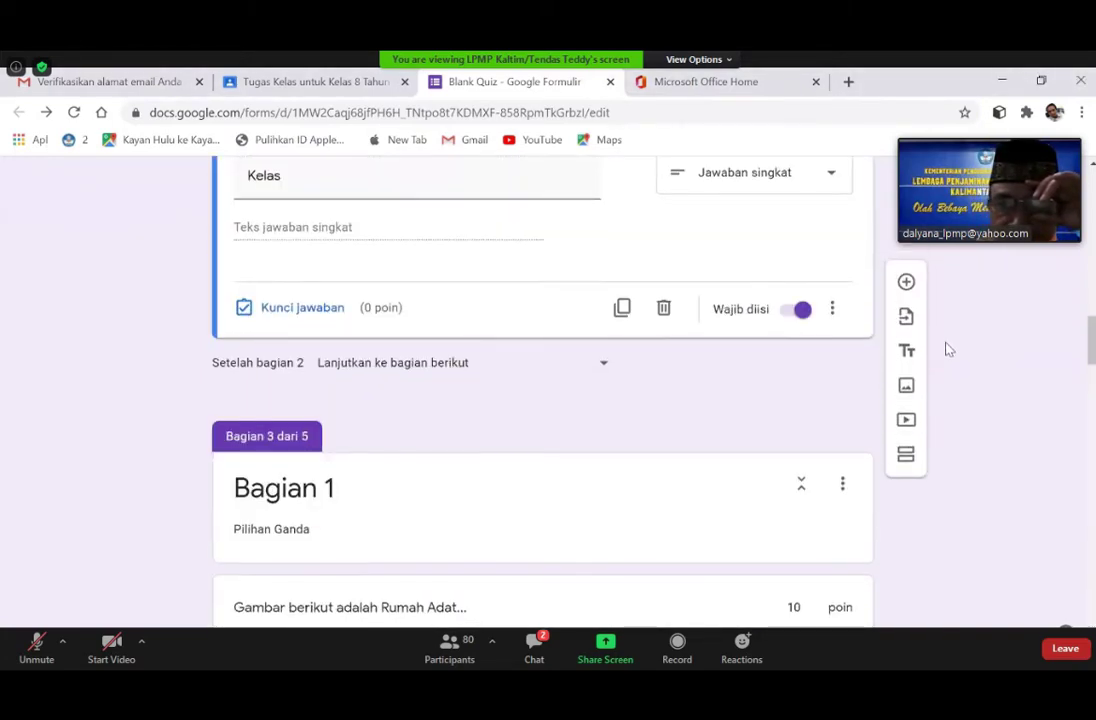
scroll(639, 360, up, 3)
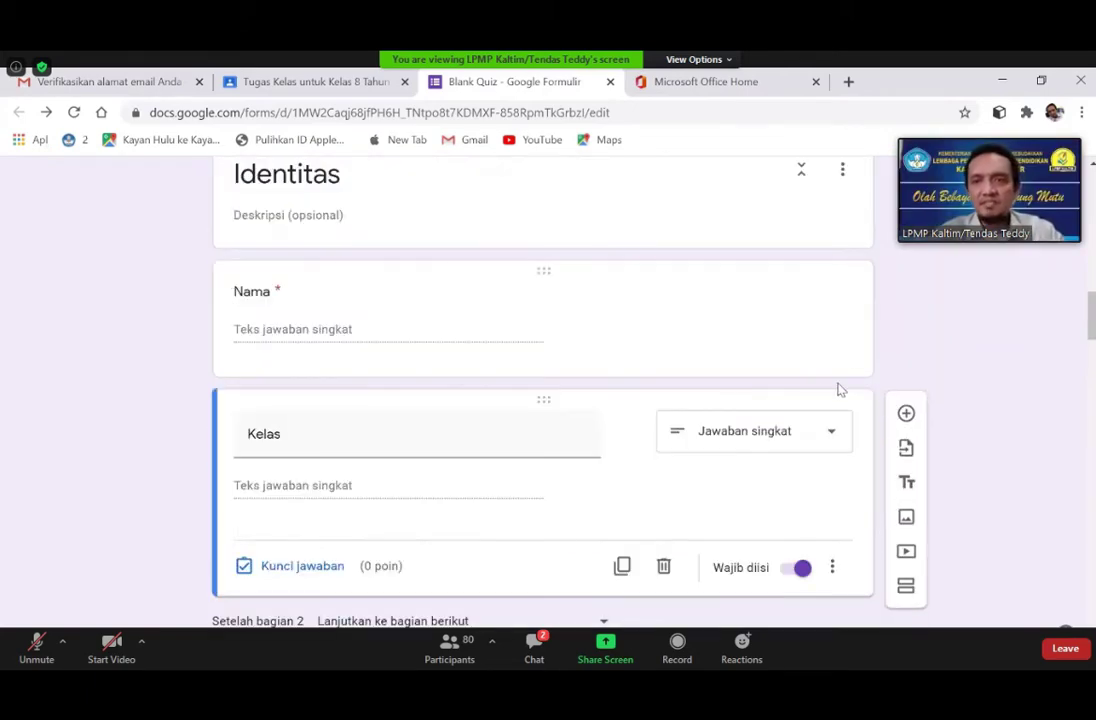
scroll(857, 367, up, 10)
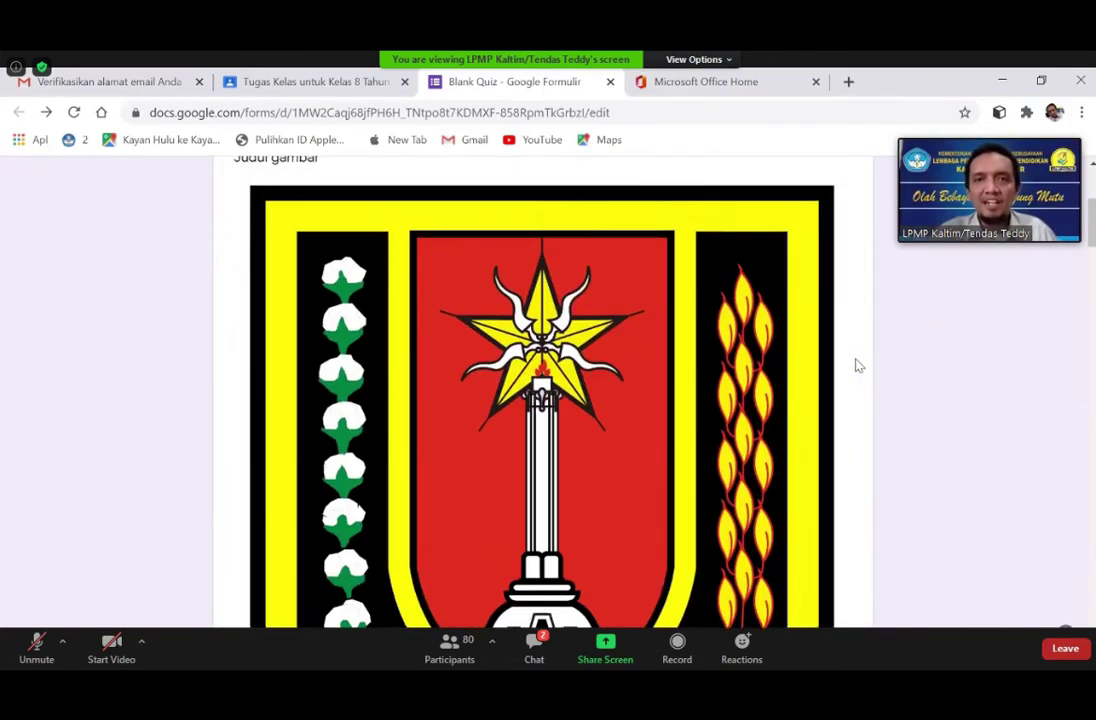
scroll(935, 362, down, 3)
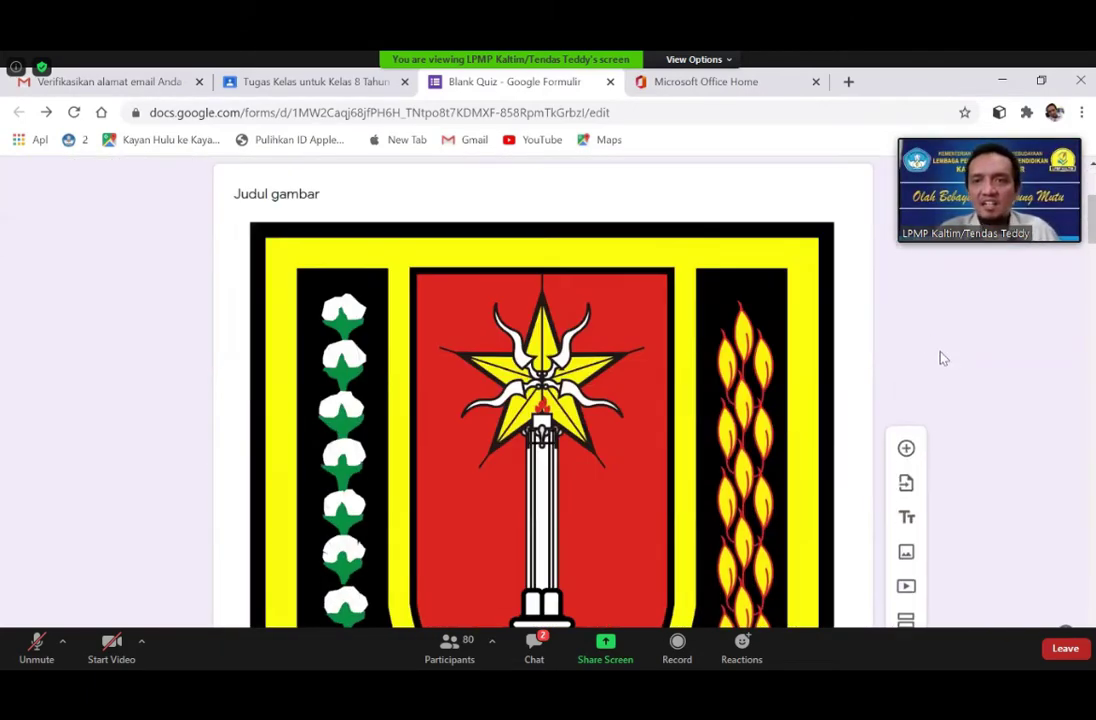
scroll(947, 370, down, 4)
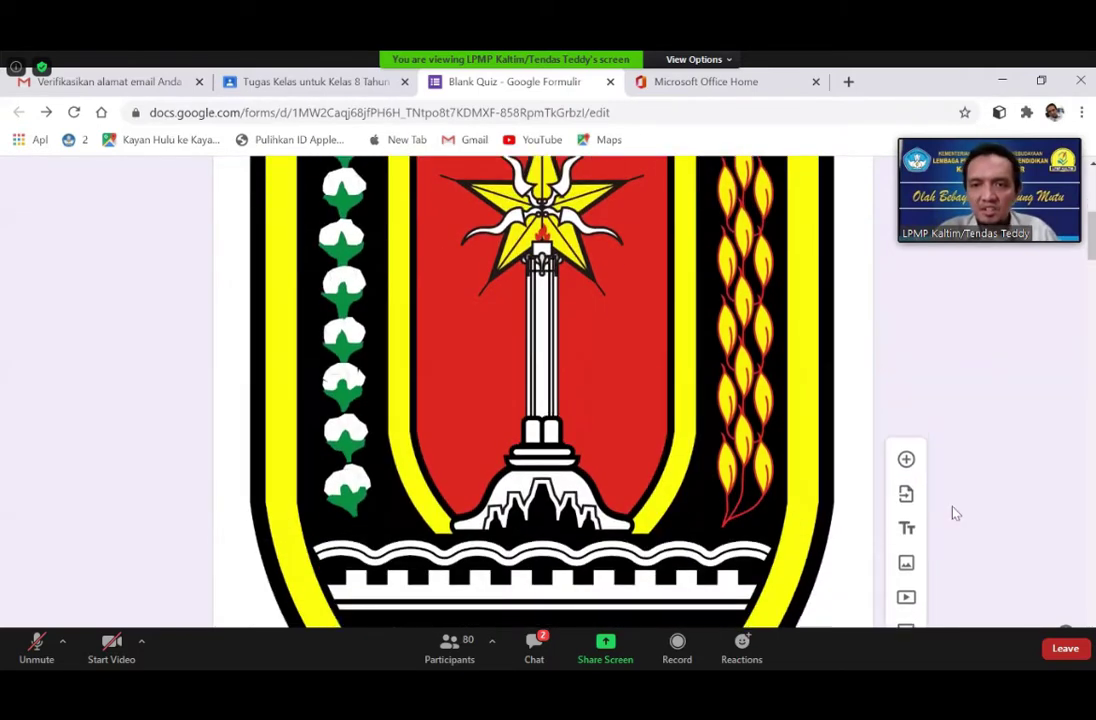
scroll(949, 504, down, 4)
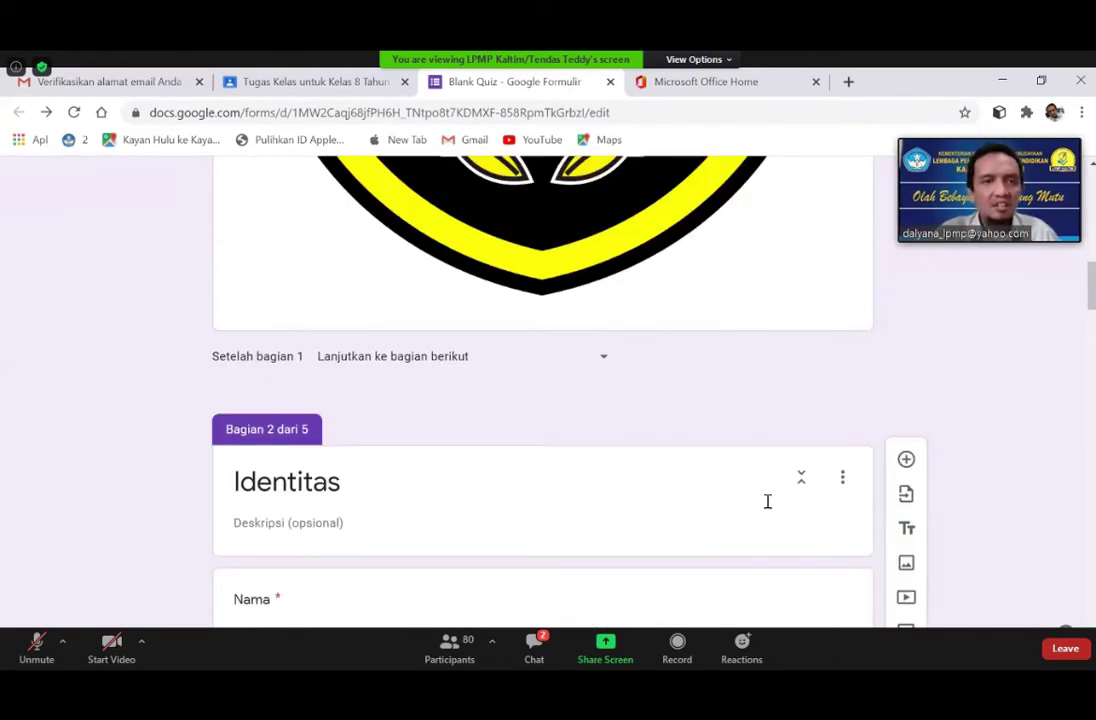
scroll(766, 502, down, 3)
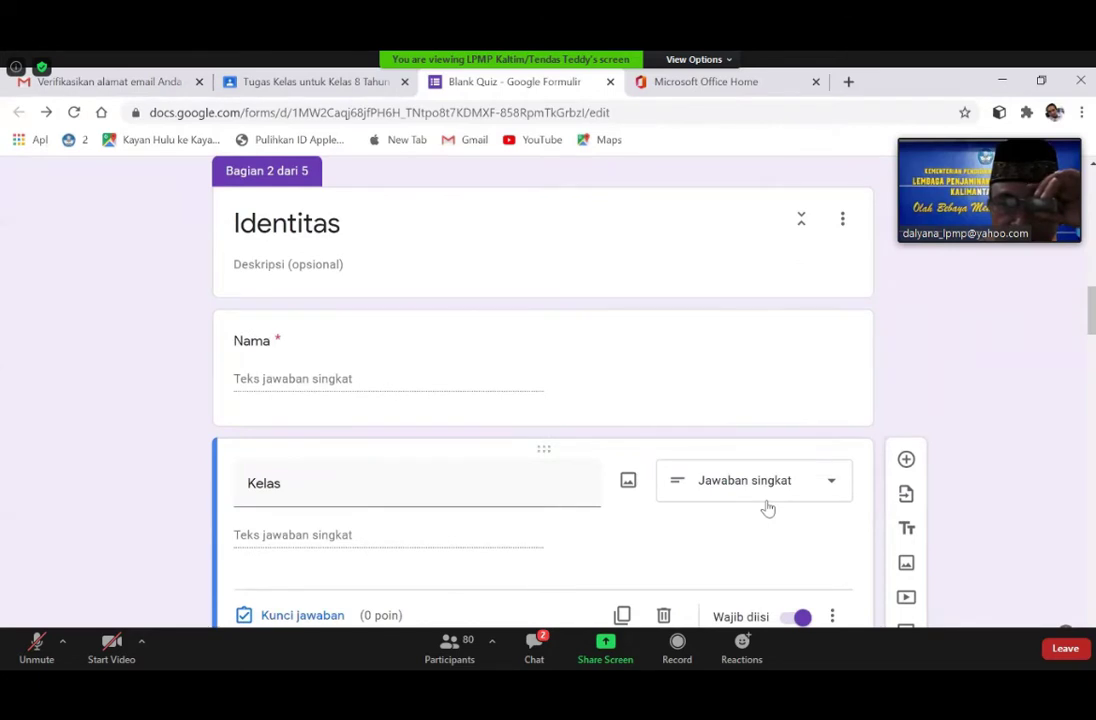
scroll(766, 506, down, 2)
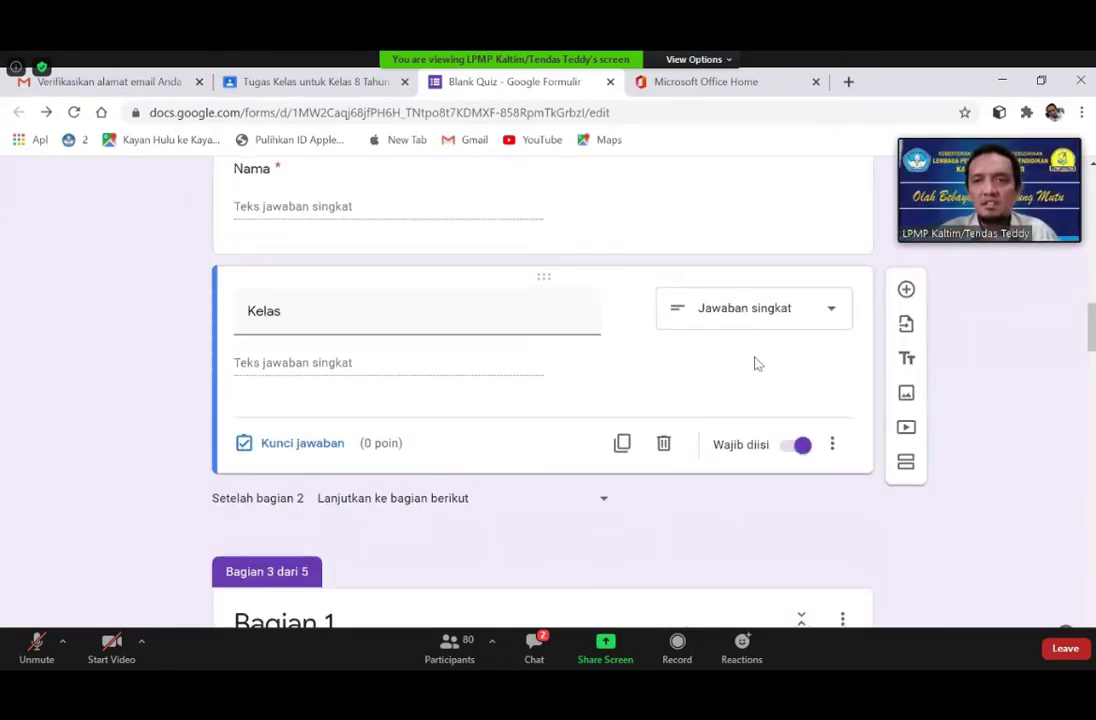
scroll(740, 352, down, 2)
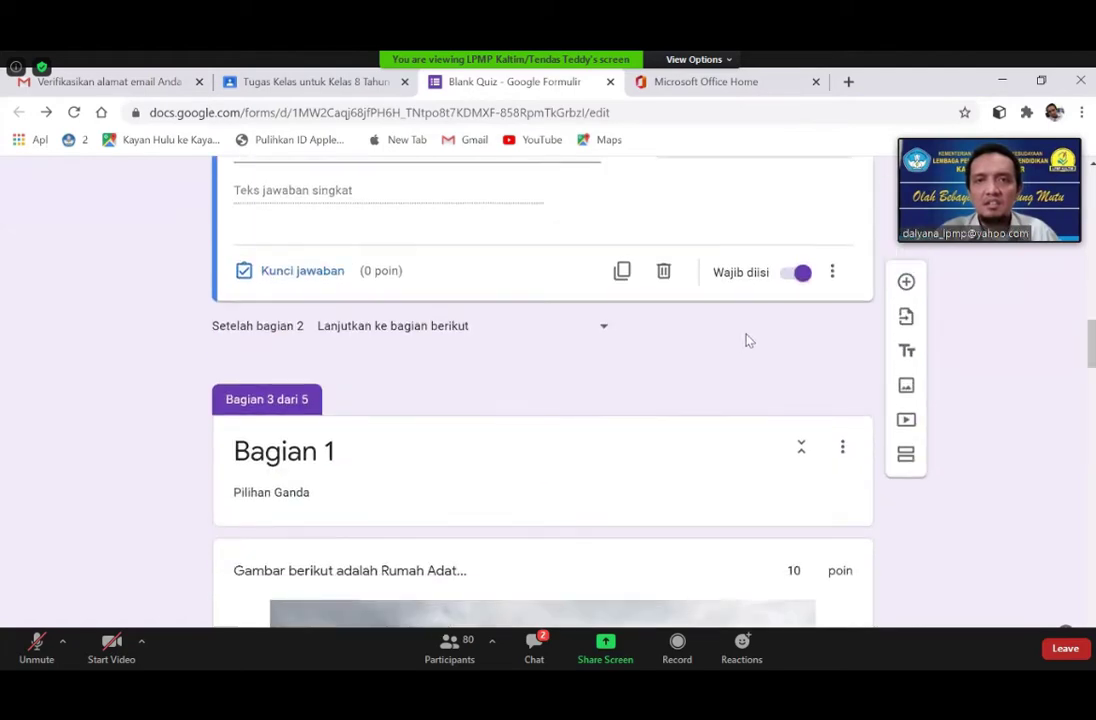
- Open the "Kirim formulir" (send form) options for the quiz
scroll(684, 330, up, 10)
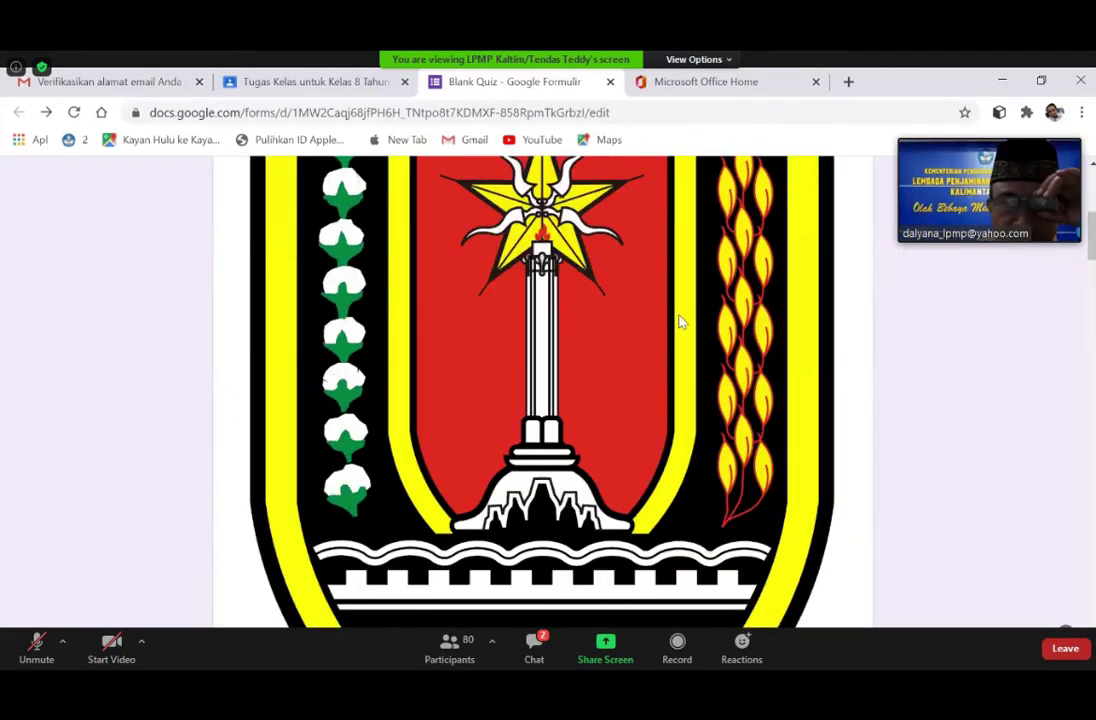
scroll(684, 330, up, 3)
click(1021, 184)
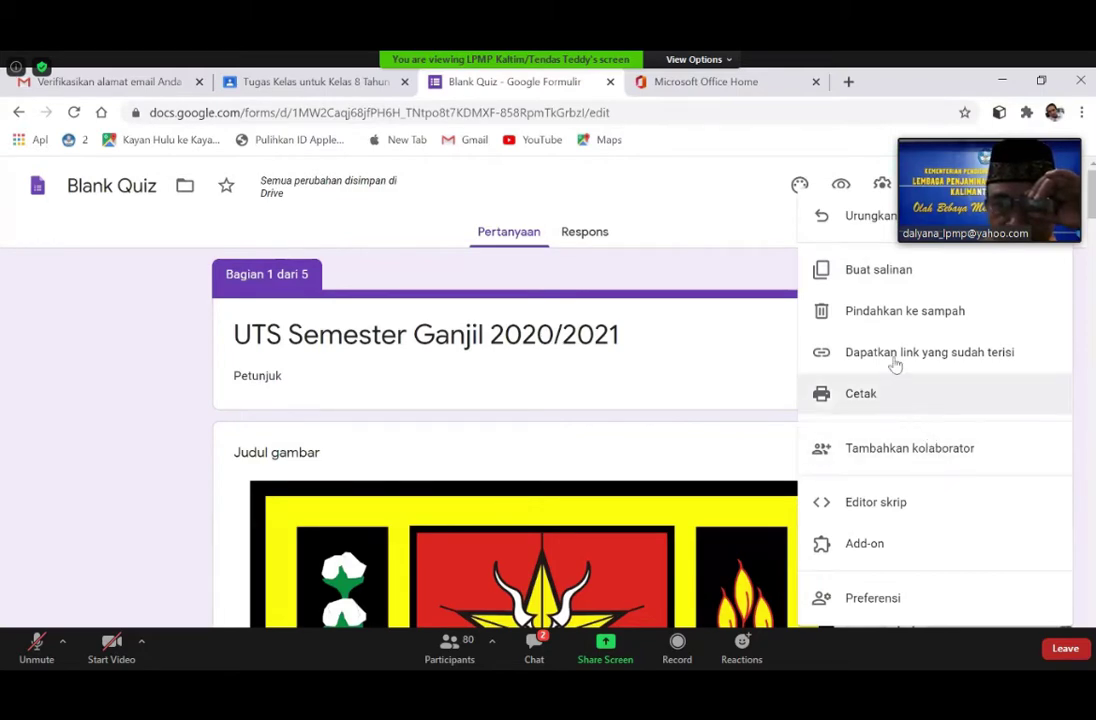
scroll(928, 385, down, 3)
scroll(922, 376, up, 3)
click(88, 462)
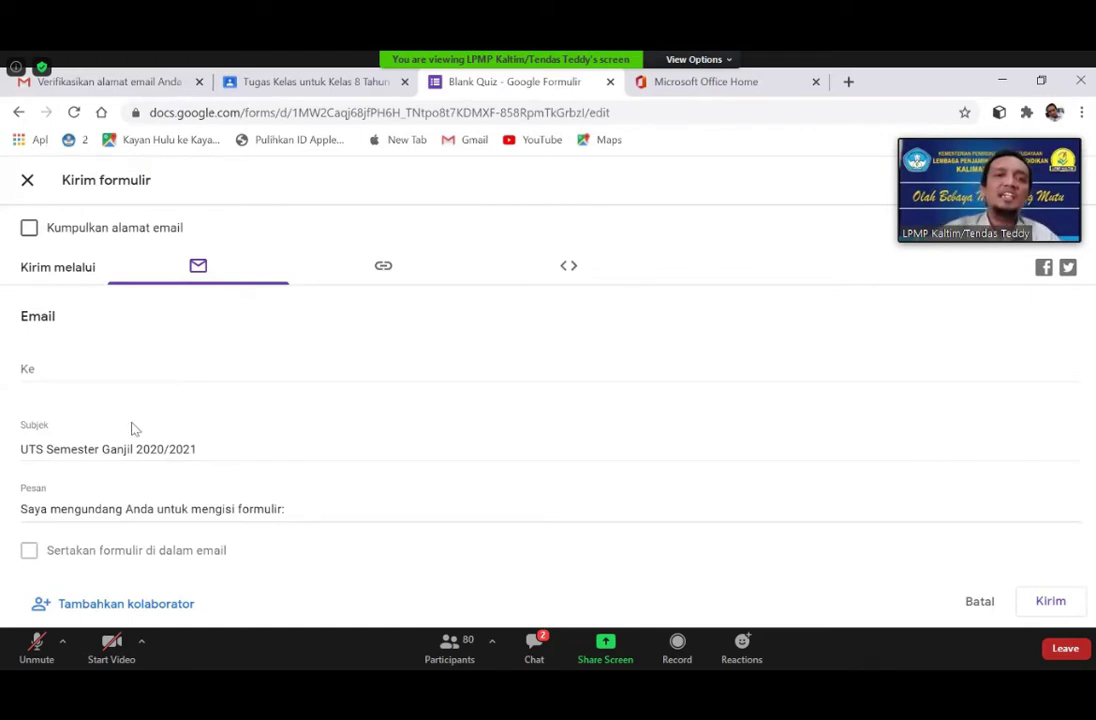
- Choose to send the form by link and copy its full URL without shortening it
click(383, 271)
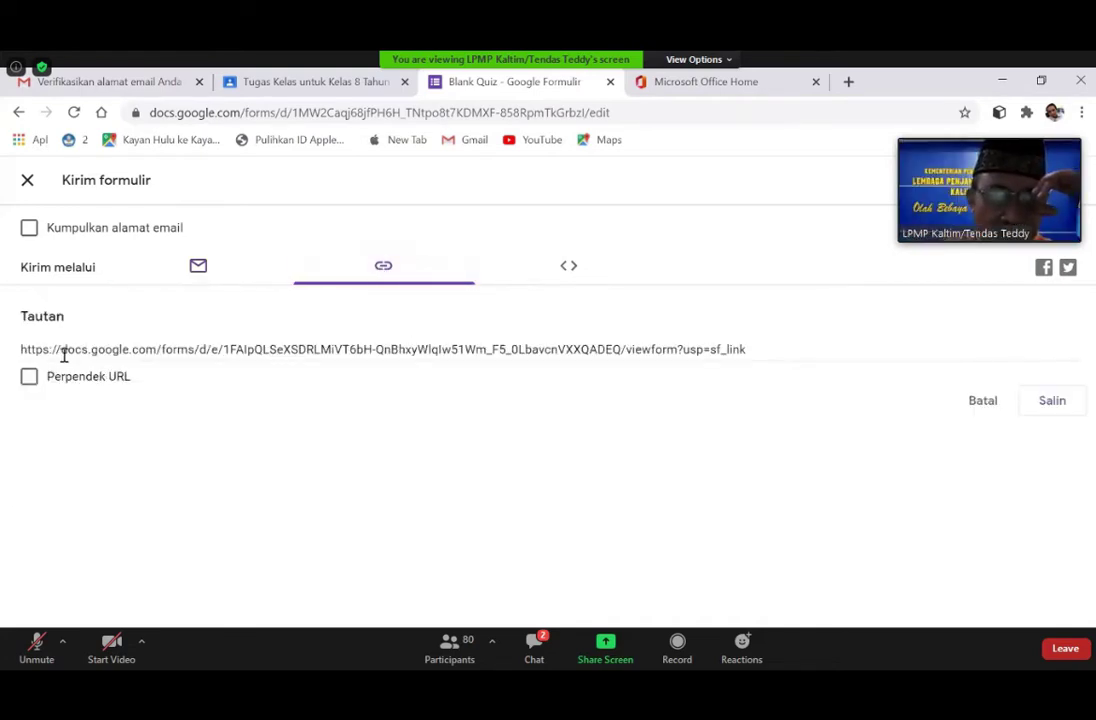
click(750, 346)
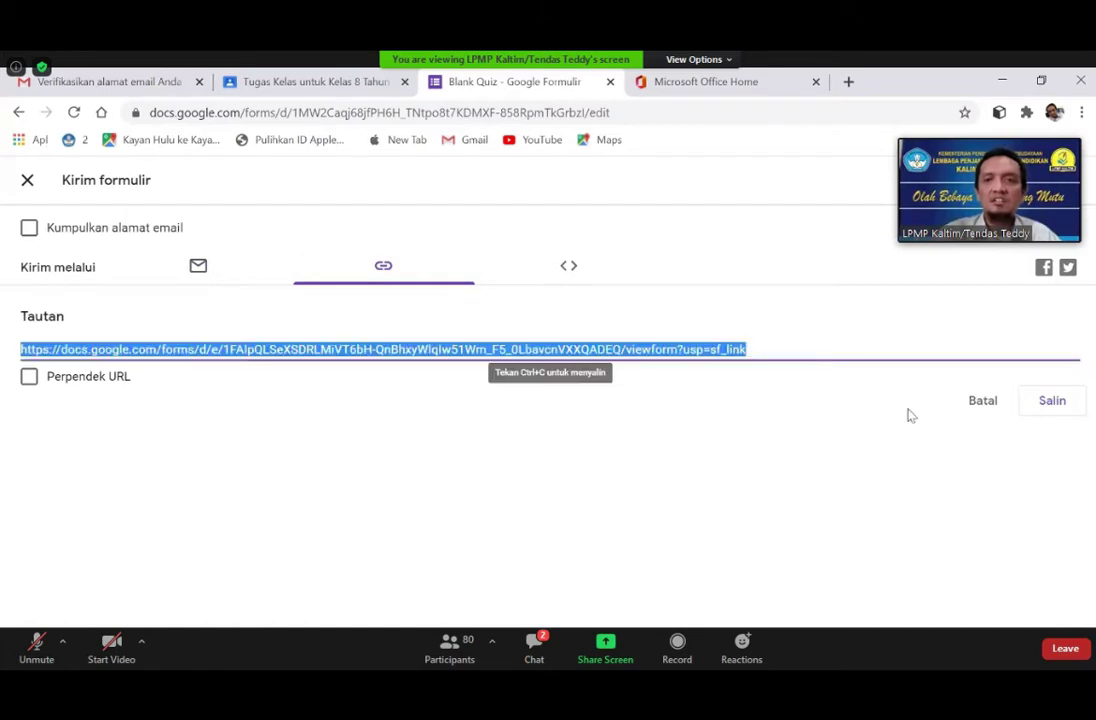
click(1052, 402)
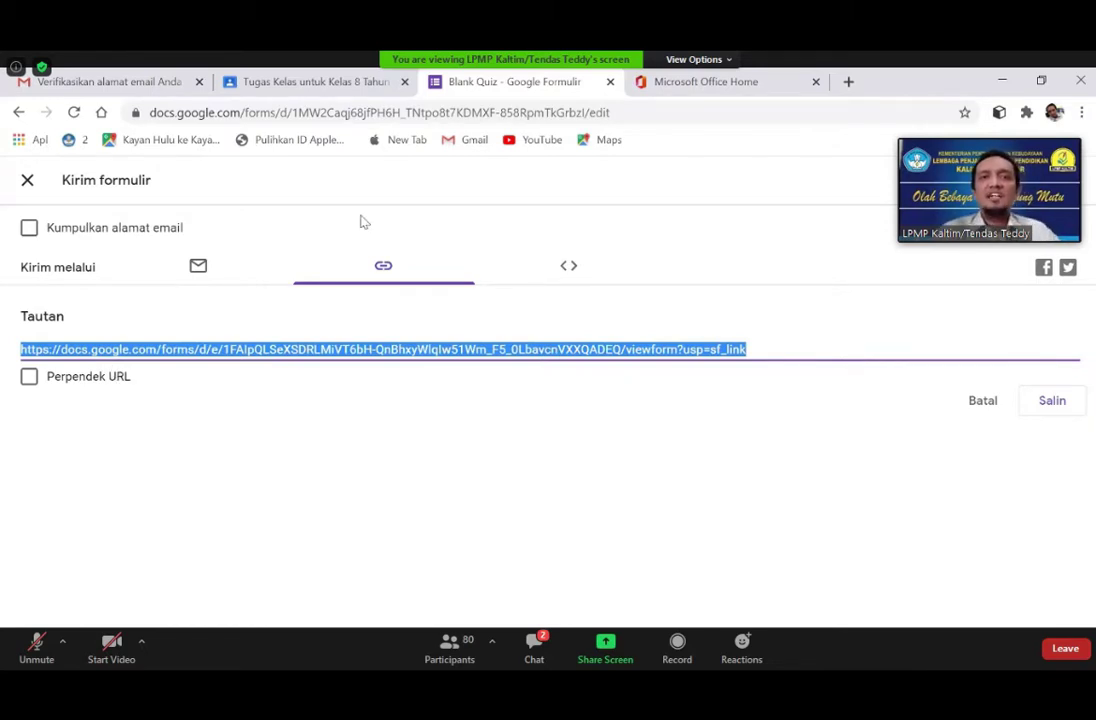
click(690, 157)
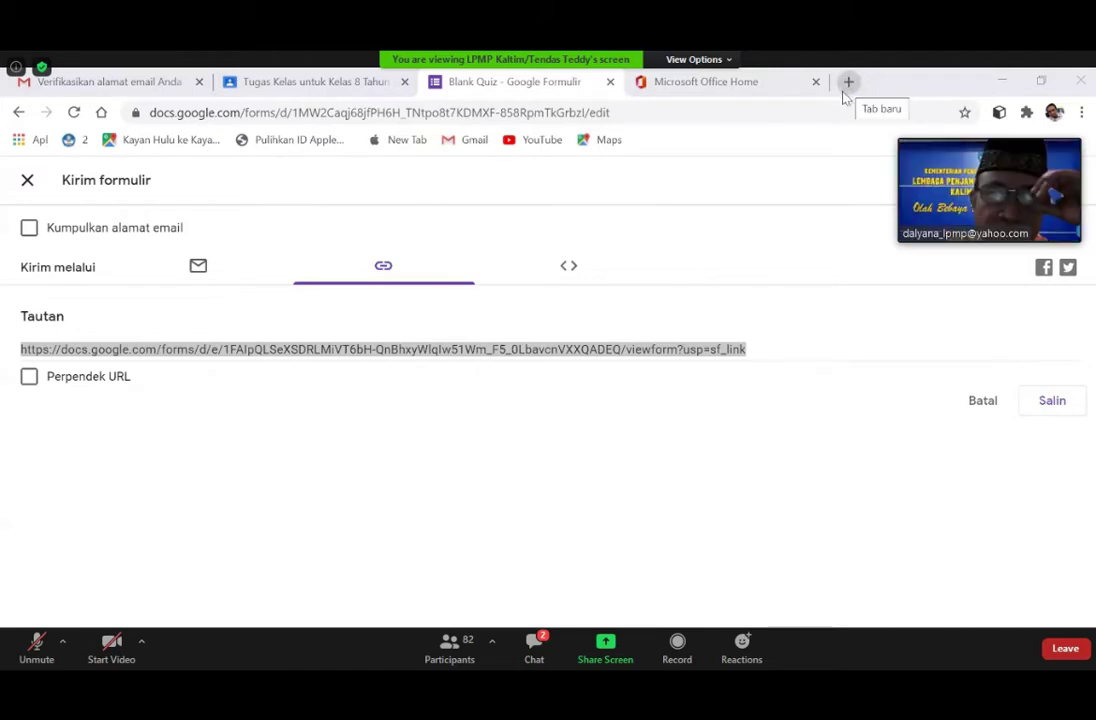
click(74, 84)
click(298, 88)
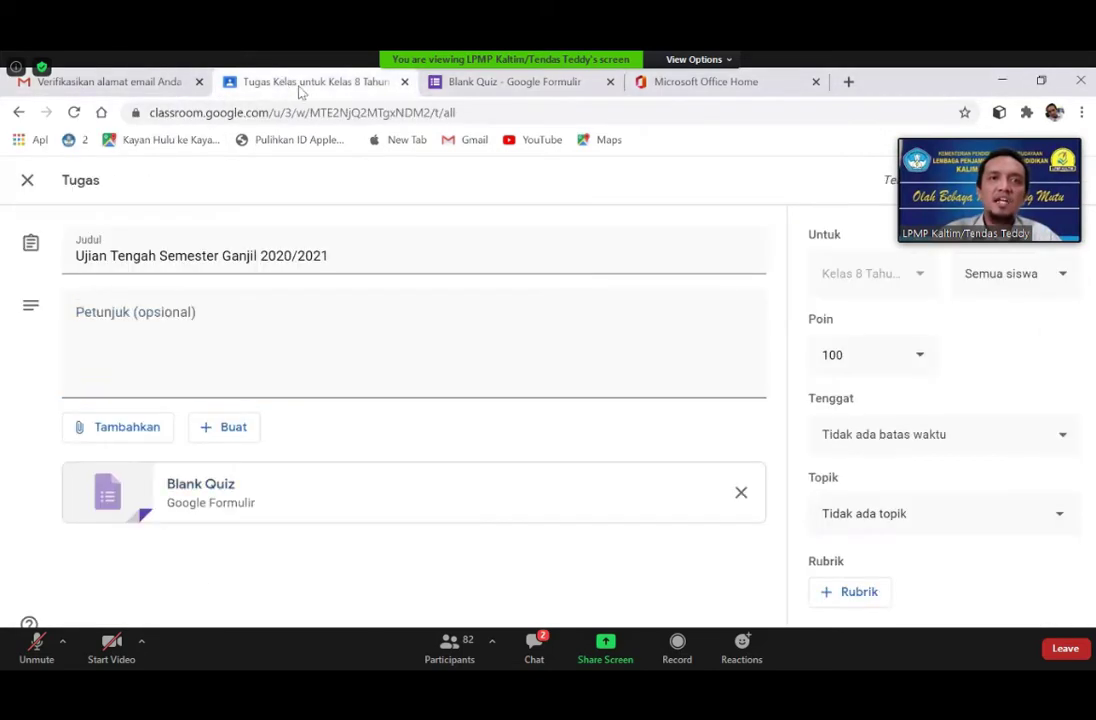
click(495, 85)
click(707, 86)
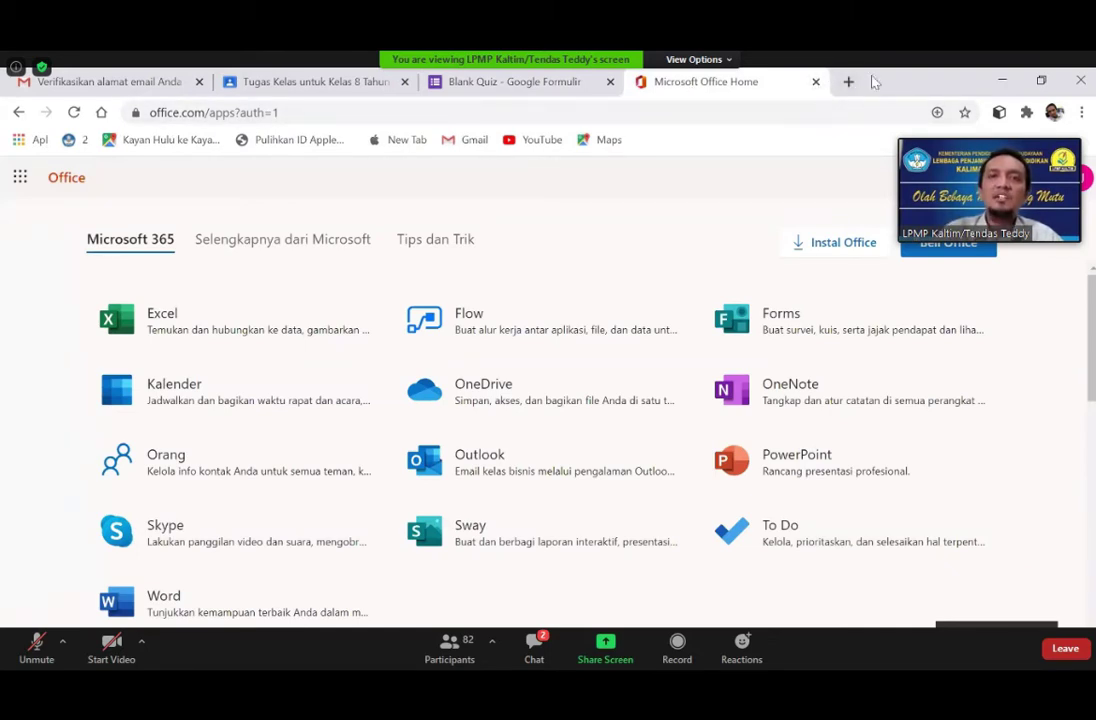
click(540, 86)
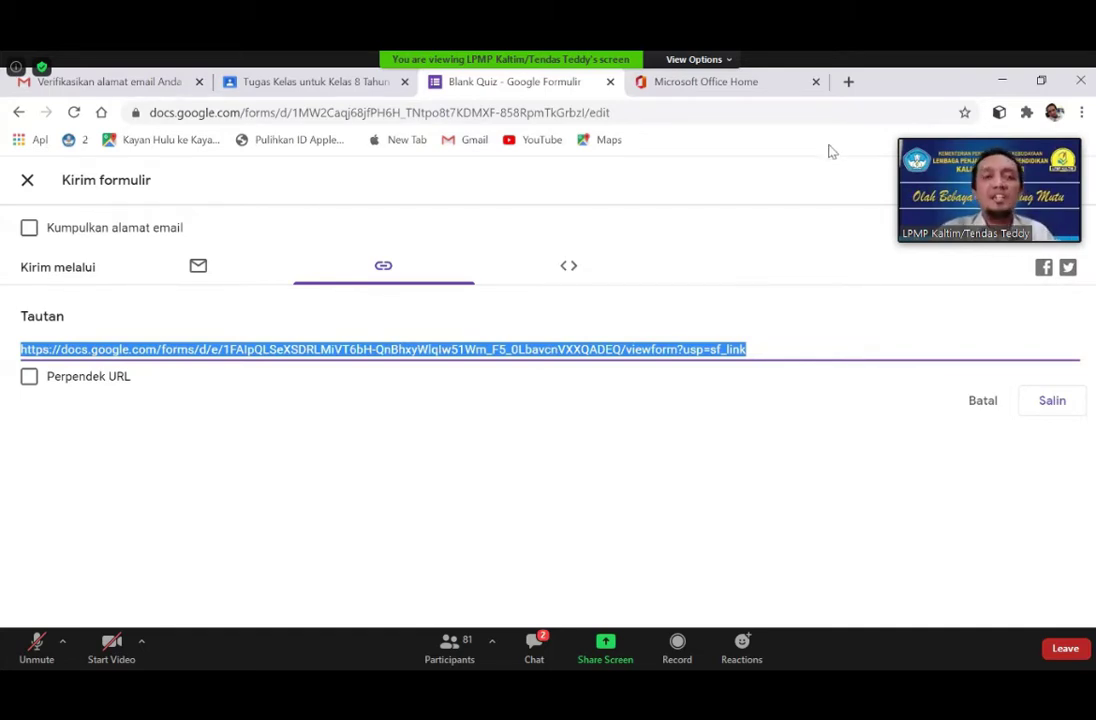
- Open the gg.gg URL shortener site in a new browser tab, retrying the address after the redirect to another page
click(847, 83)
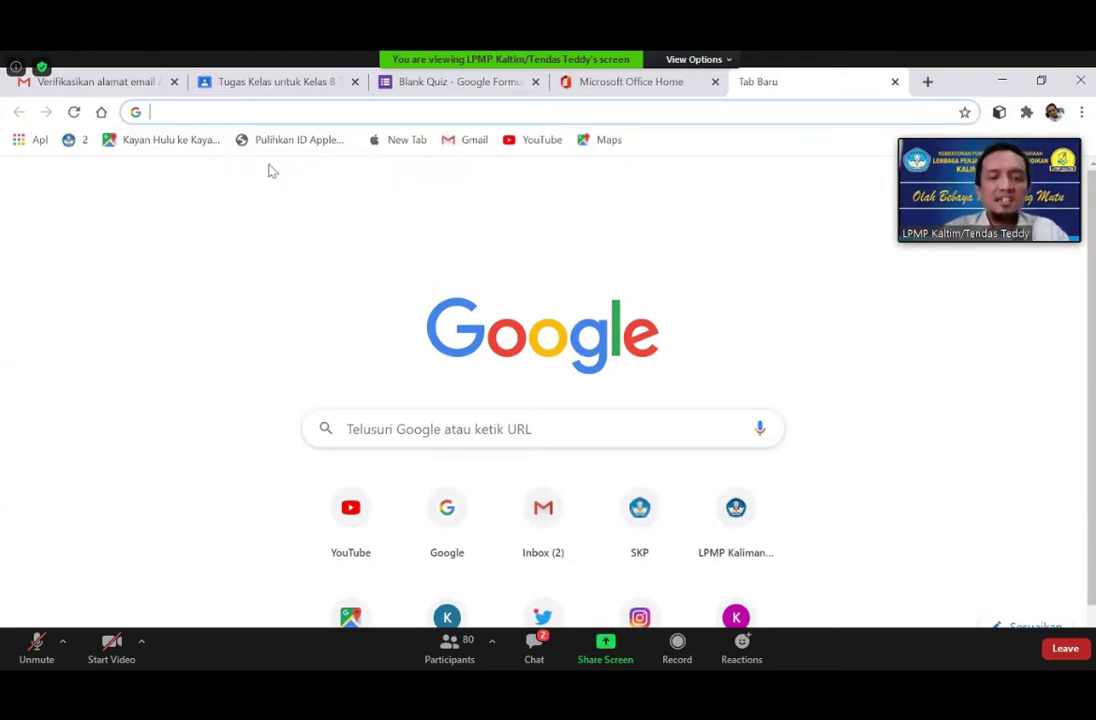
text(gg)
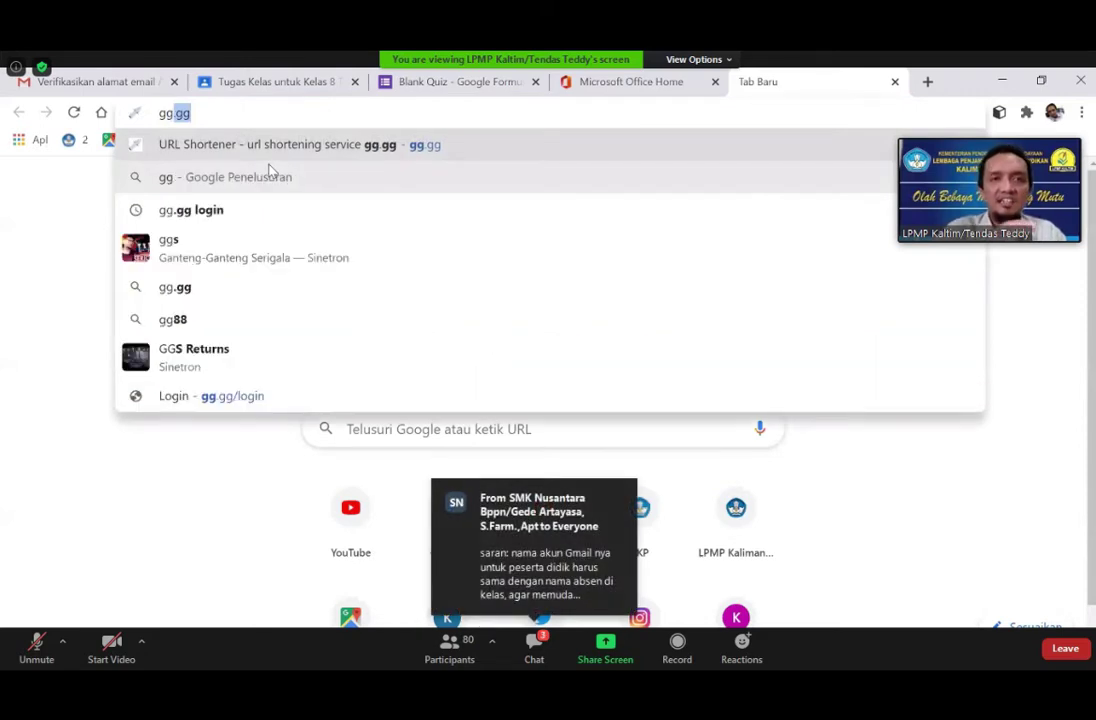
text(.)
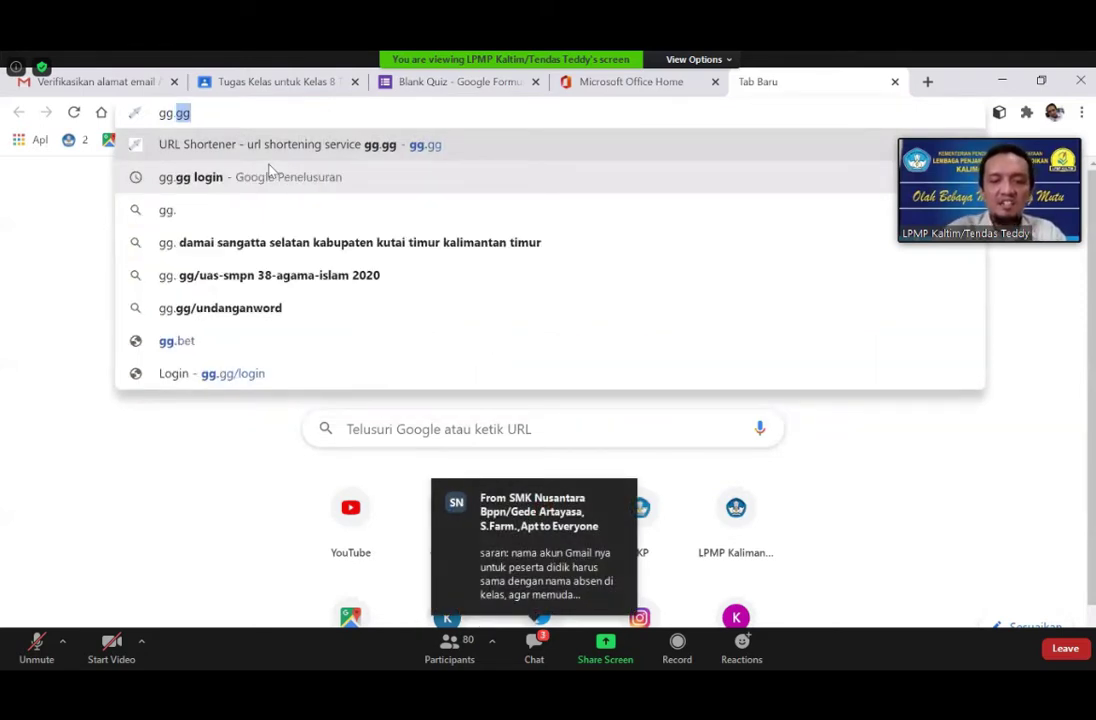
text(gg)
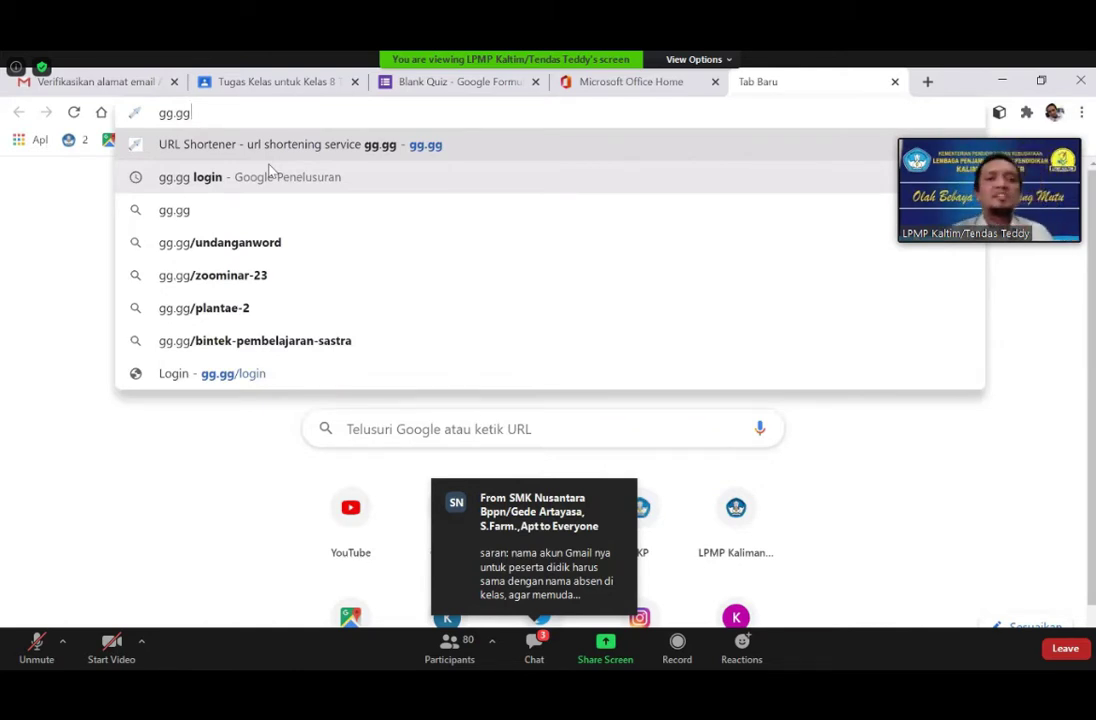
key(Return)
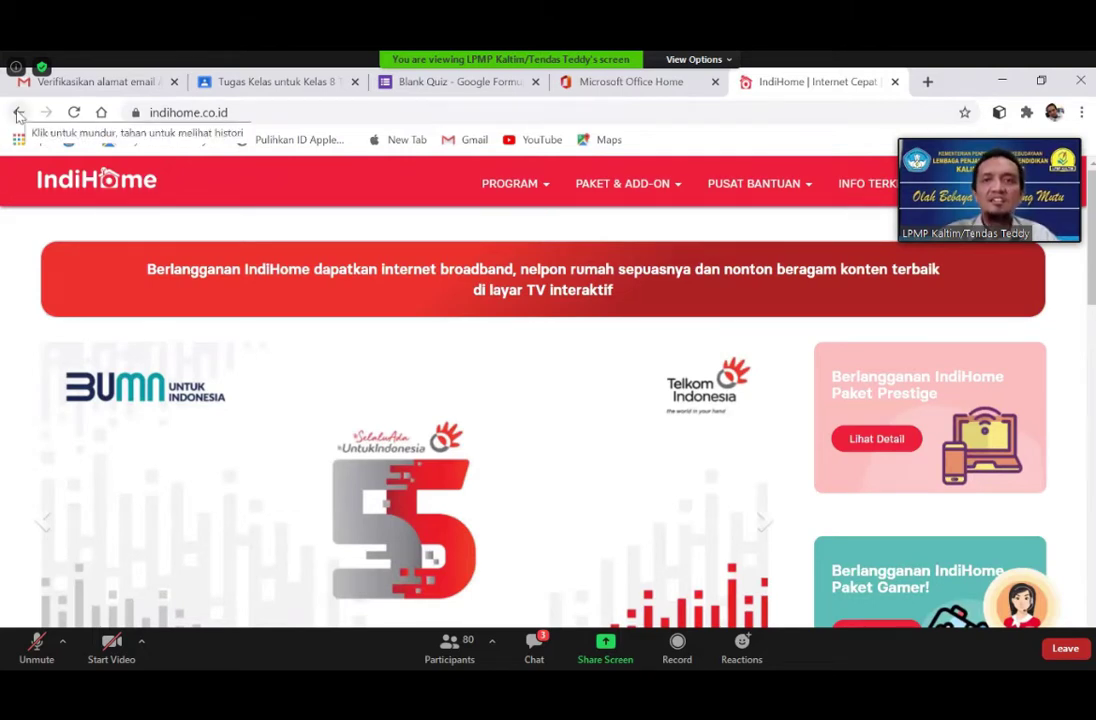
click(18, 115)
click(211, 112)
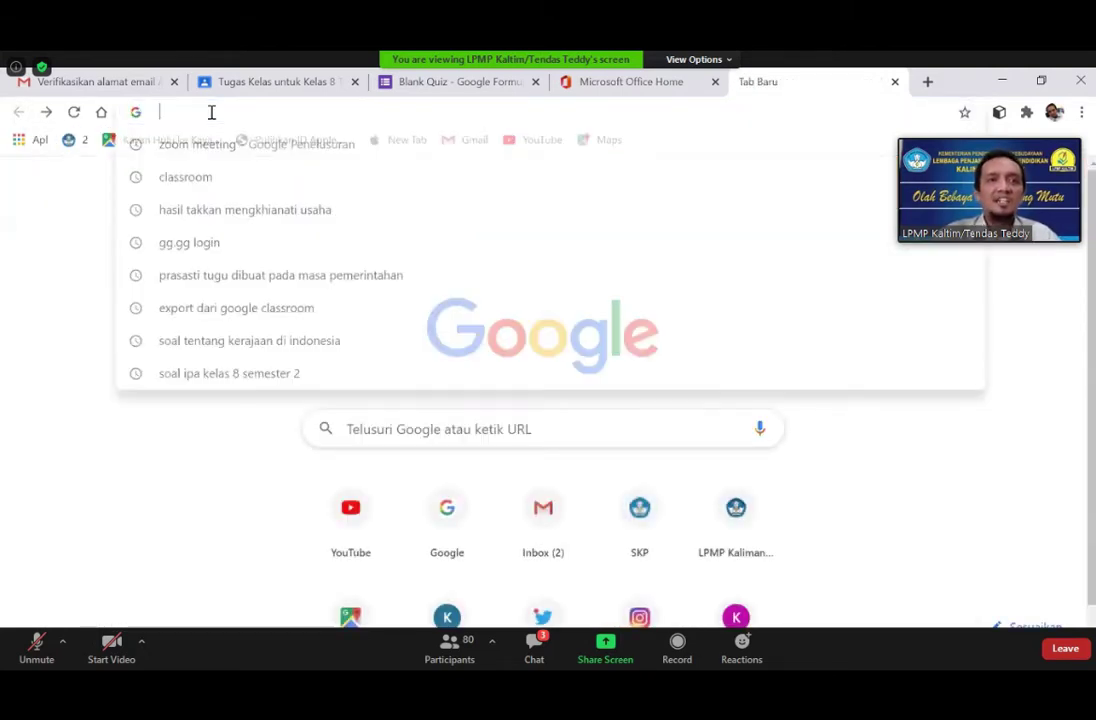
text(gg)
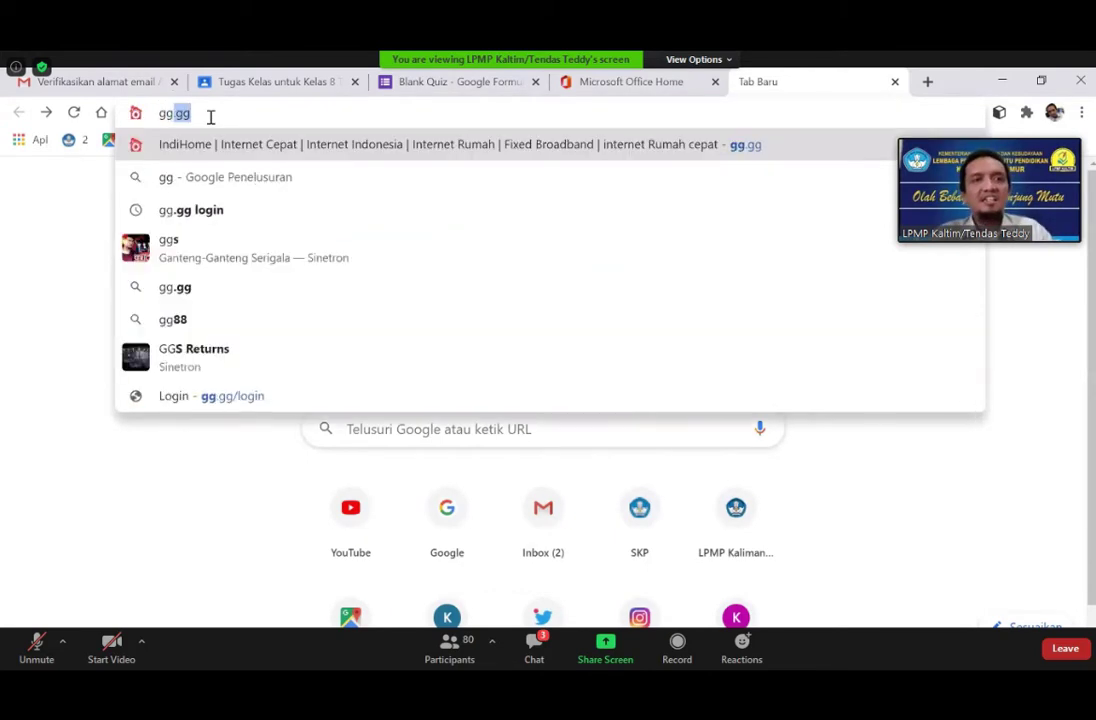
key(Return)
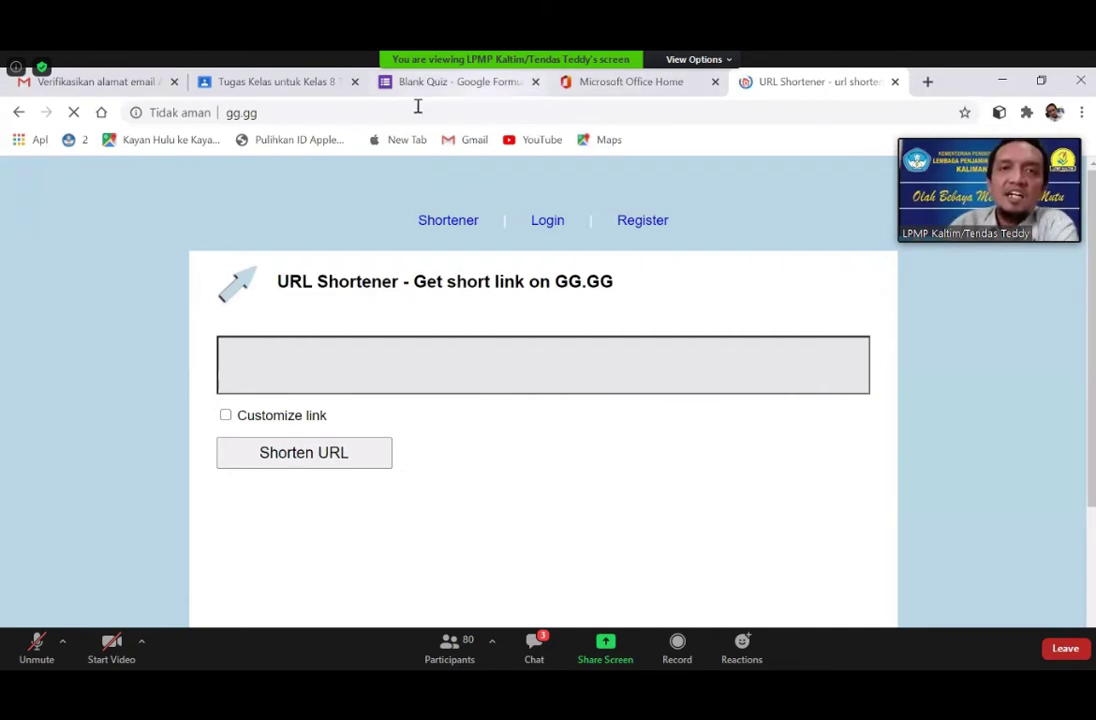
- Copy the quiz's full form link again and paste it as the long URL in the gg.gg shortener
click(435, 81)
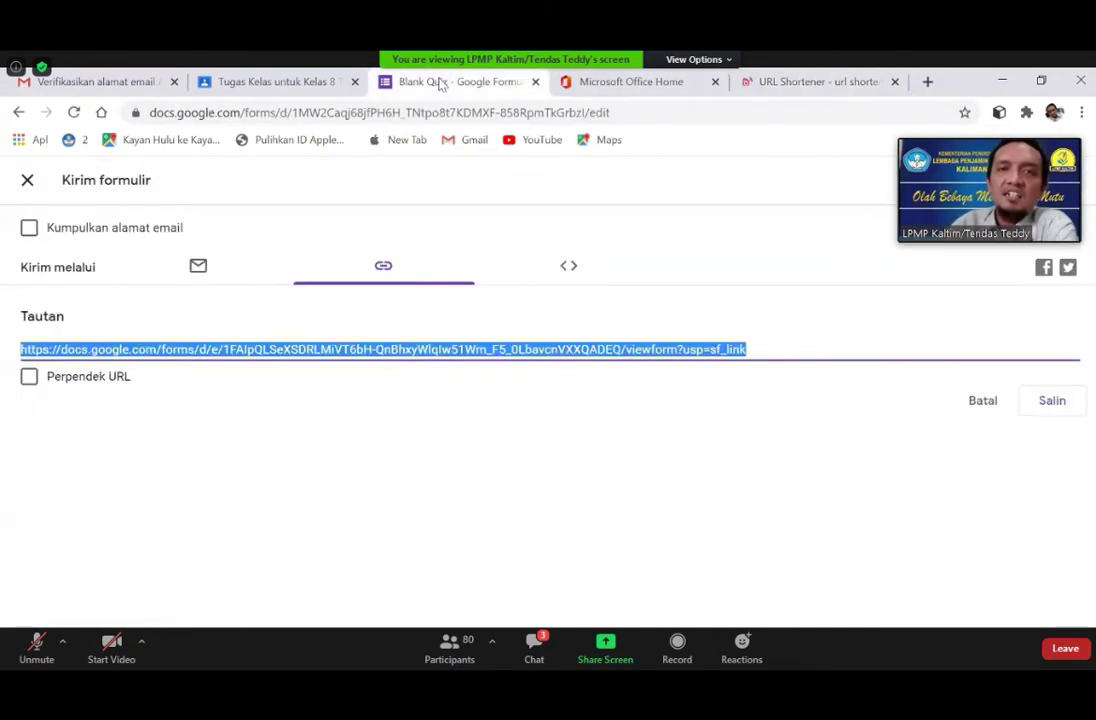
click(1064, 401)
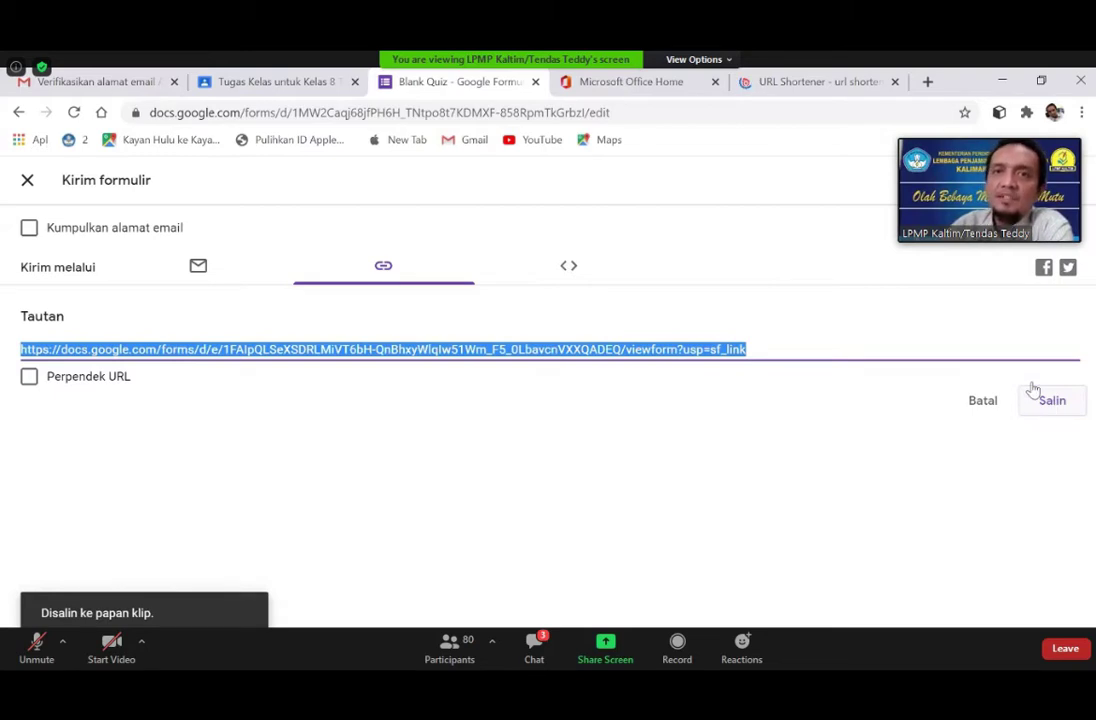
click(818, 81)
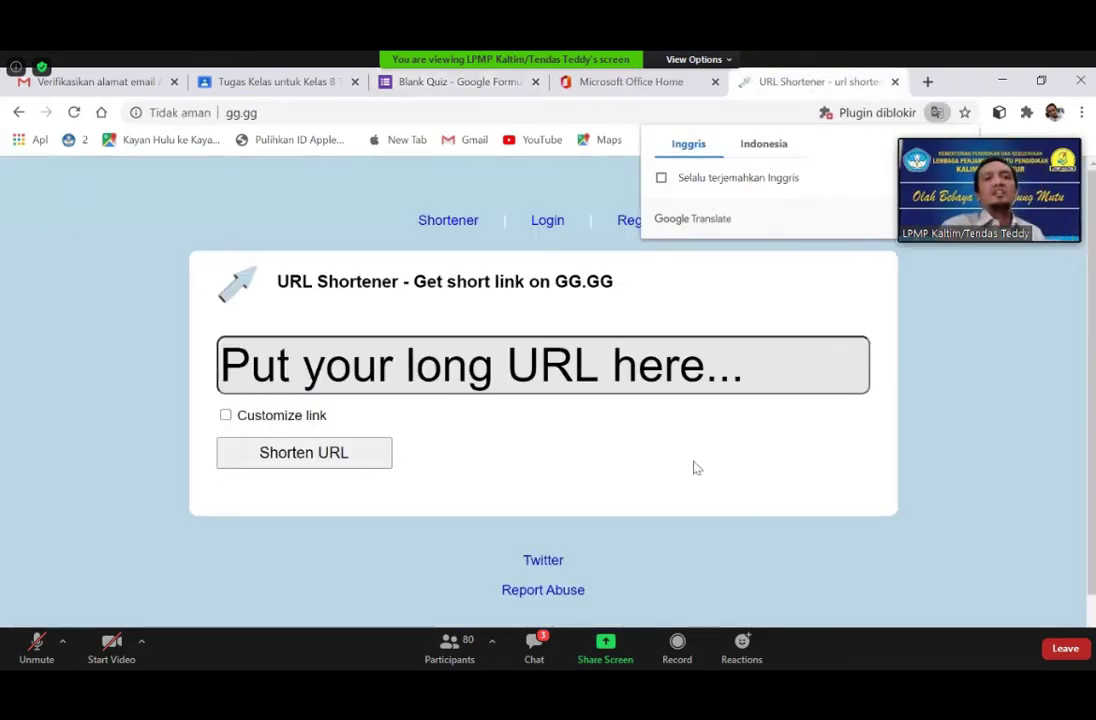
click(259, 365)
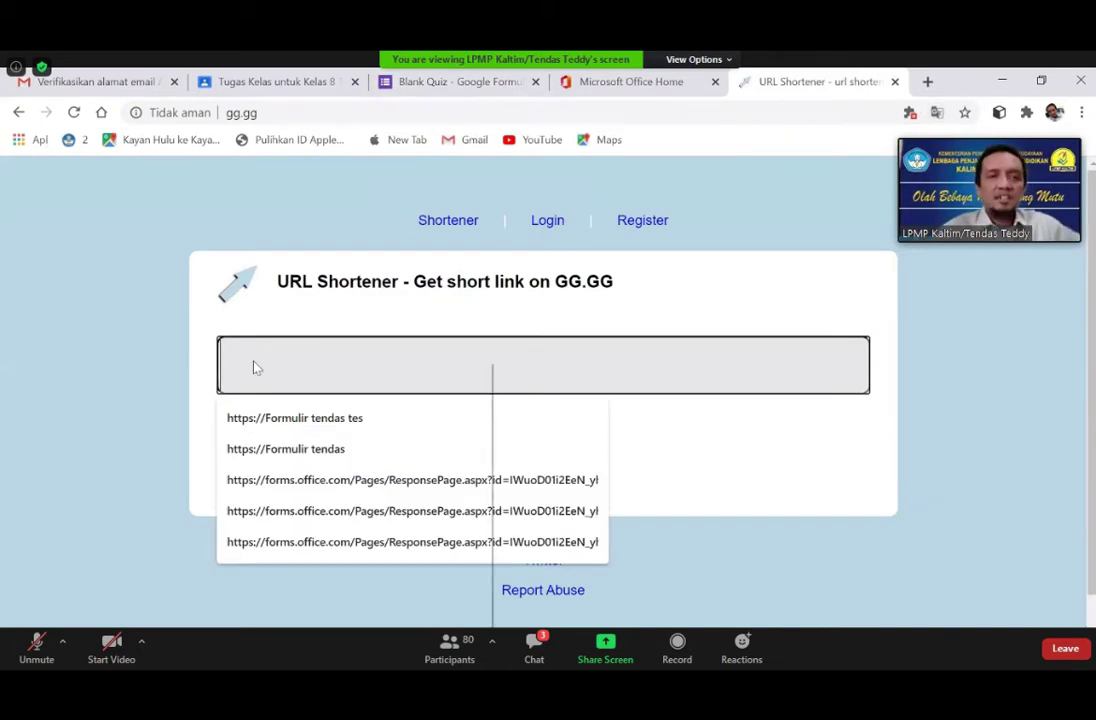
right_click(254, 368)
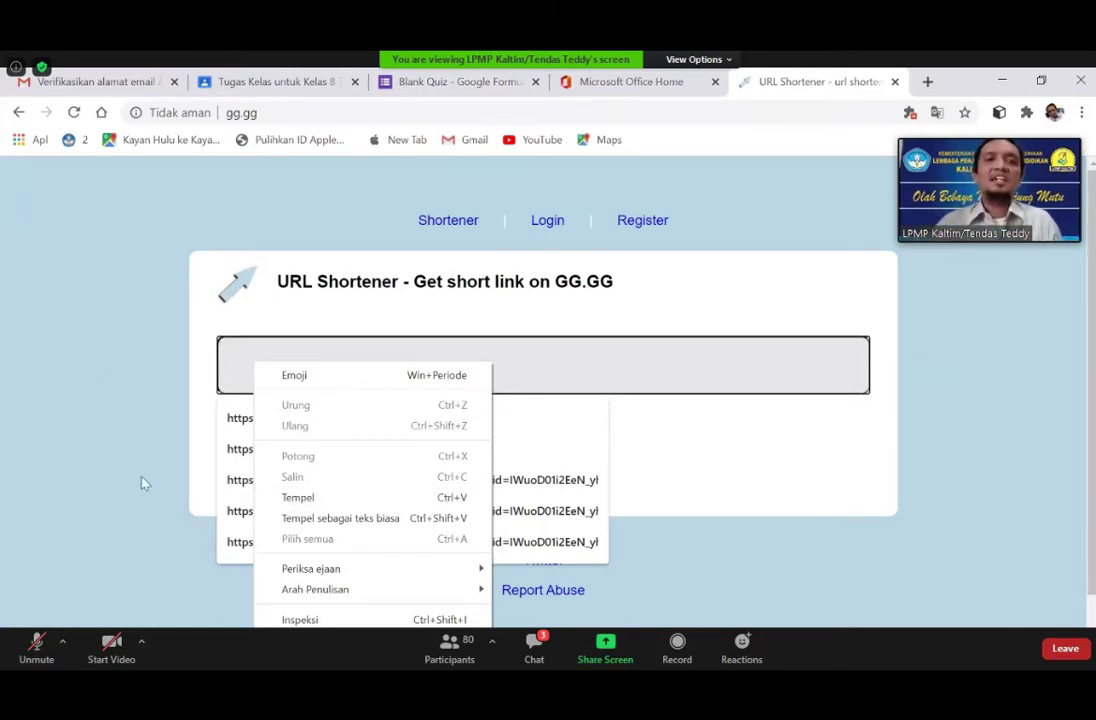
click(236, 354)
right_click(236, 354)
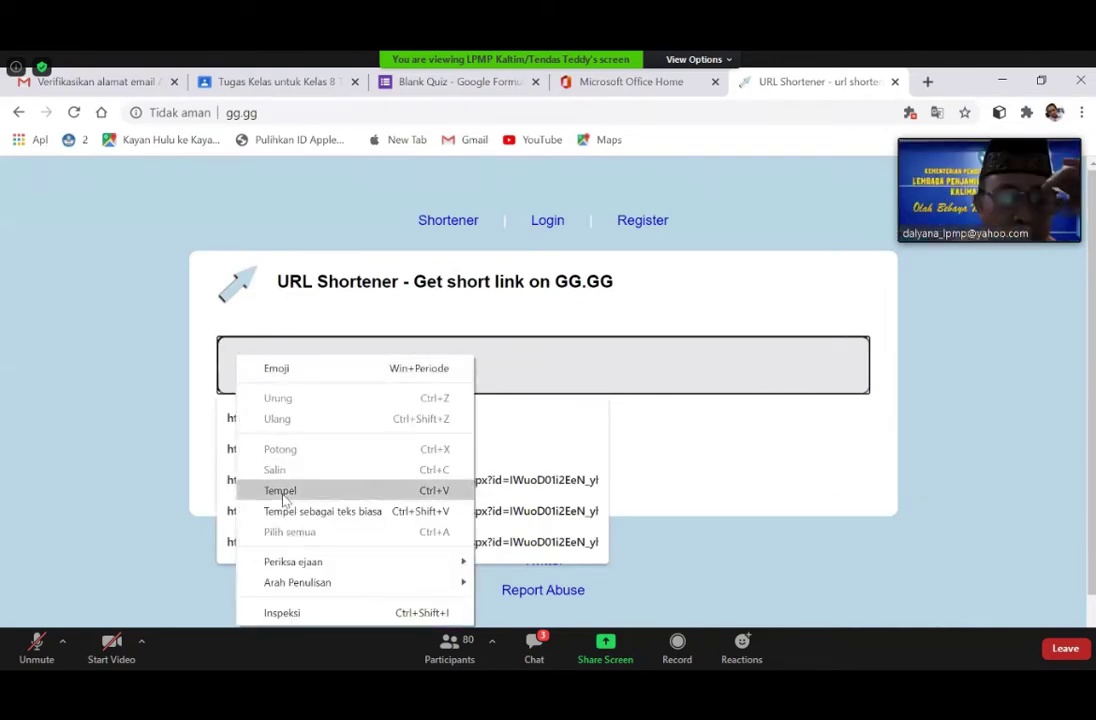
click(433, 491)
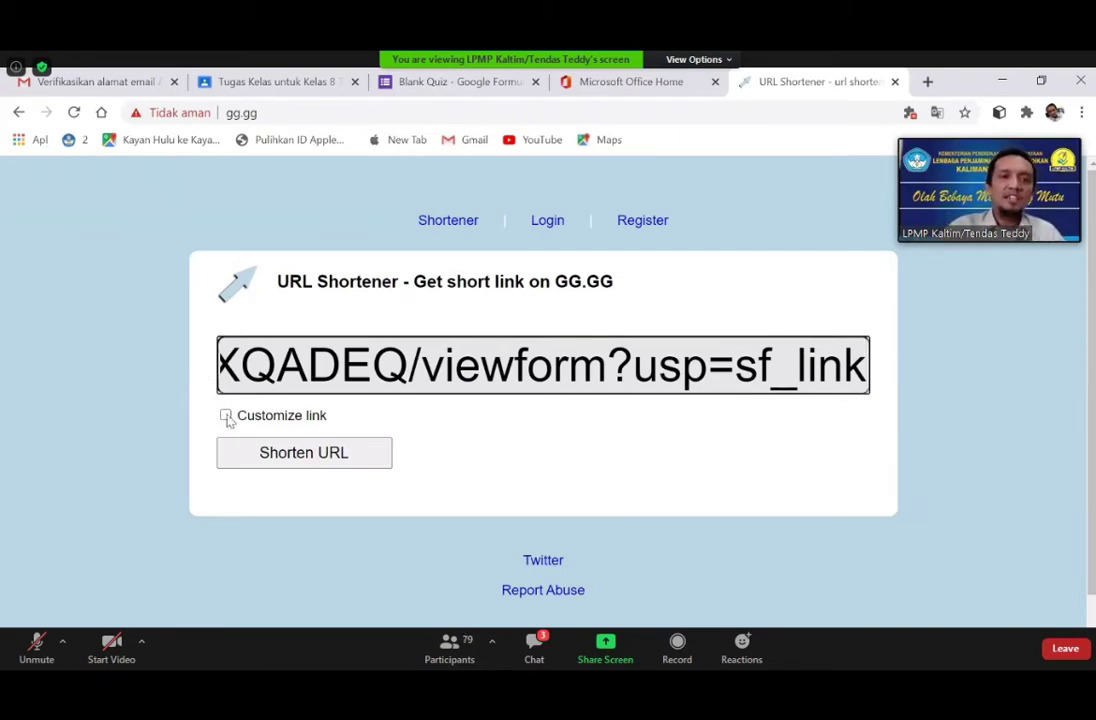
- Enable the custom link option and enter "uts.ganjil.2021" as the ending of the short link
click(226, 415)
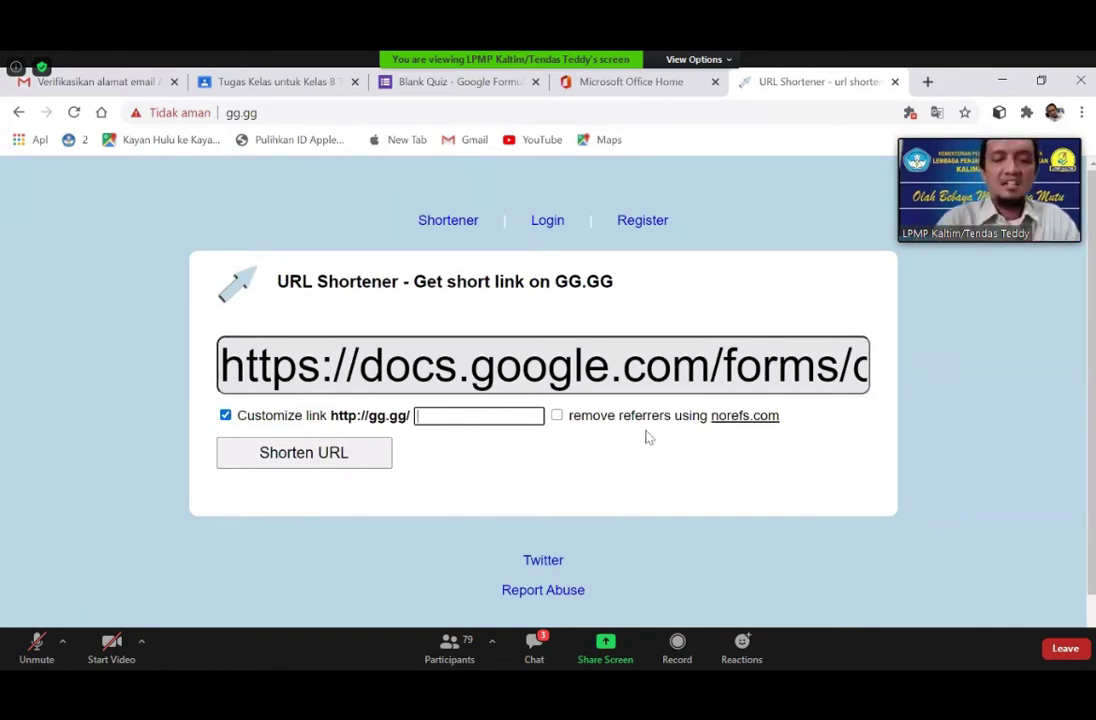
text(uts)
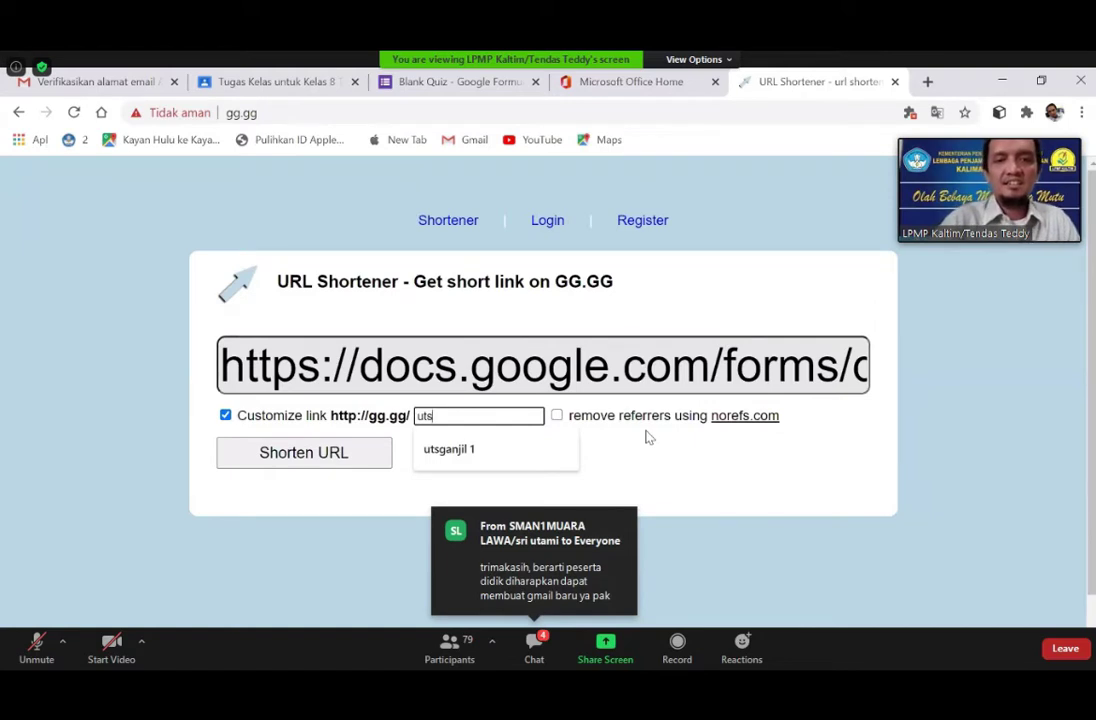
text(.)
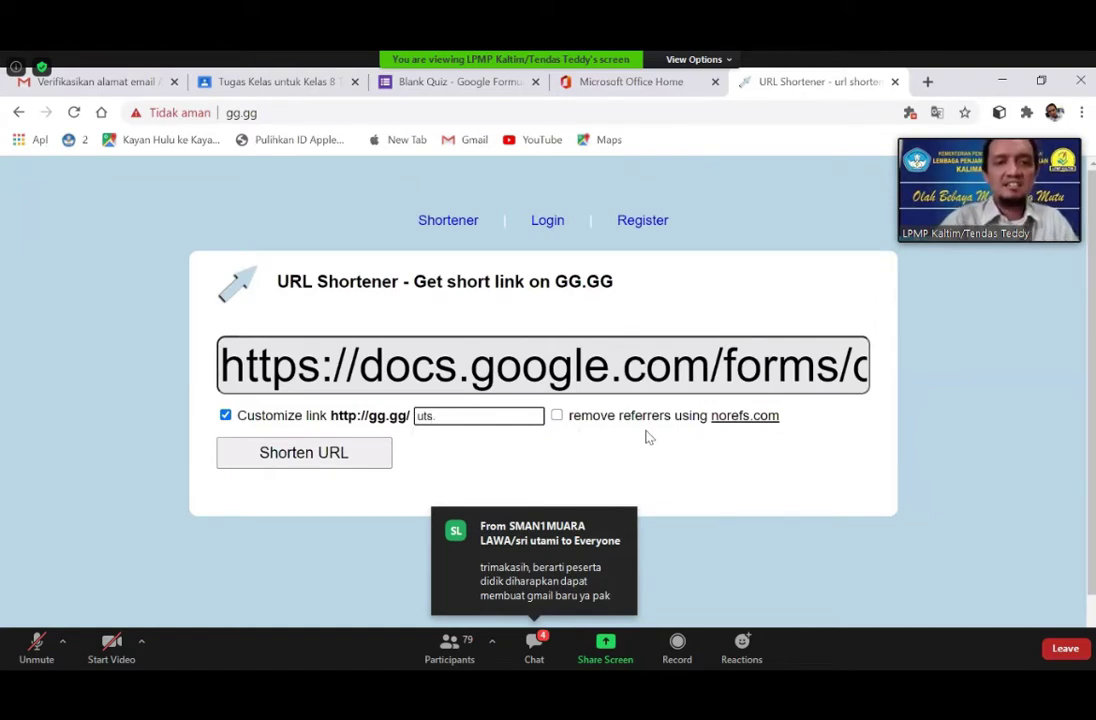
text(ganji)
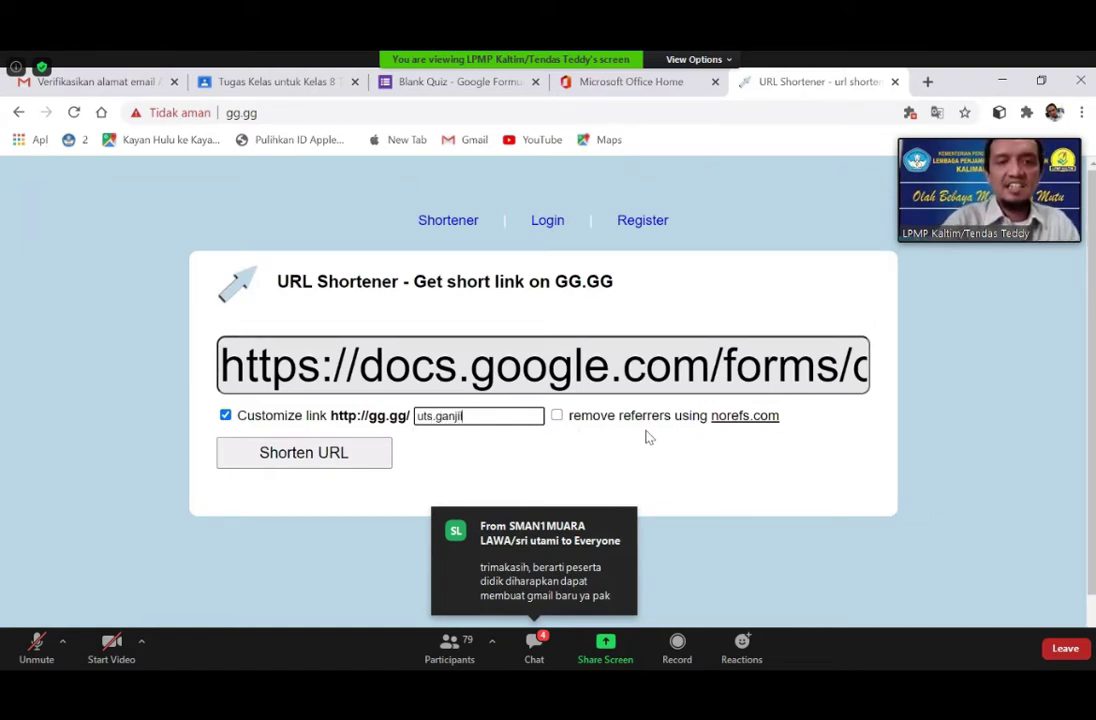
text(l.2)
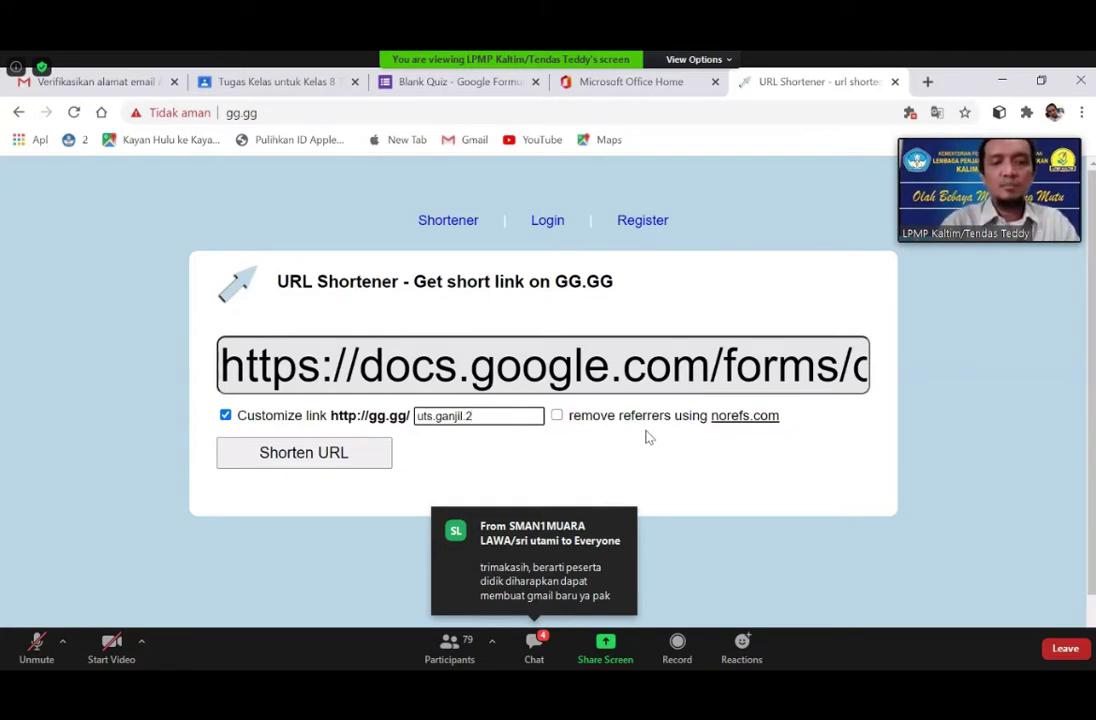
text(0)
key(BackSpace)
key(BackSpace)
key(BackSpace)
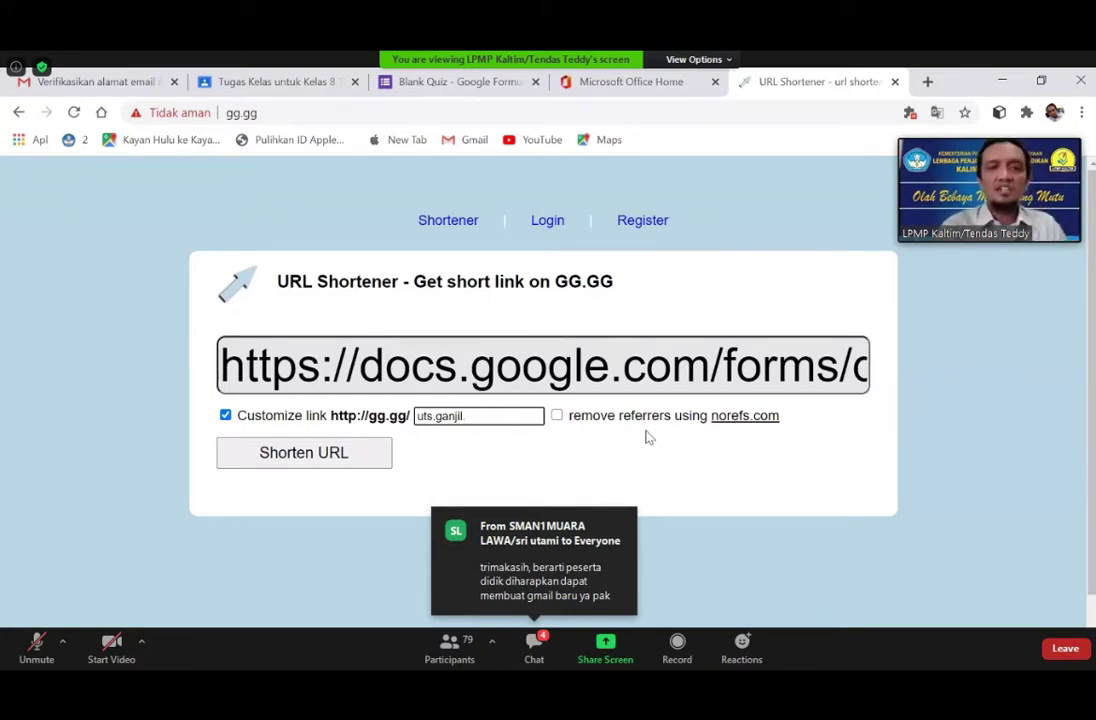
text(.2021)
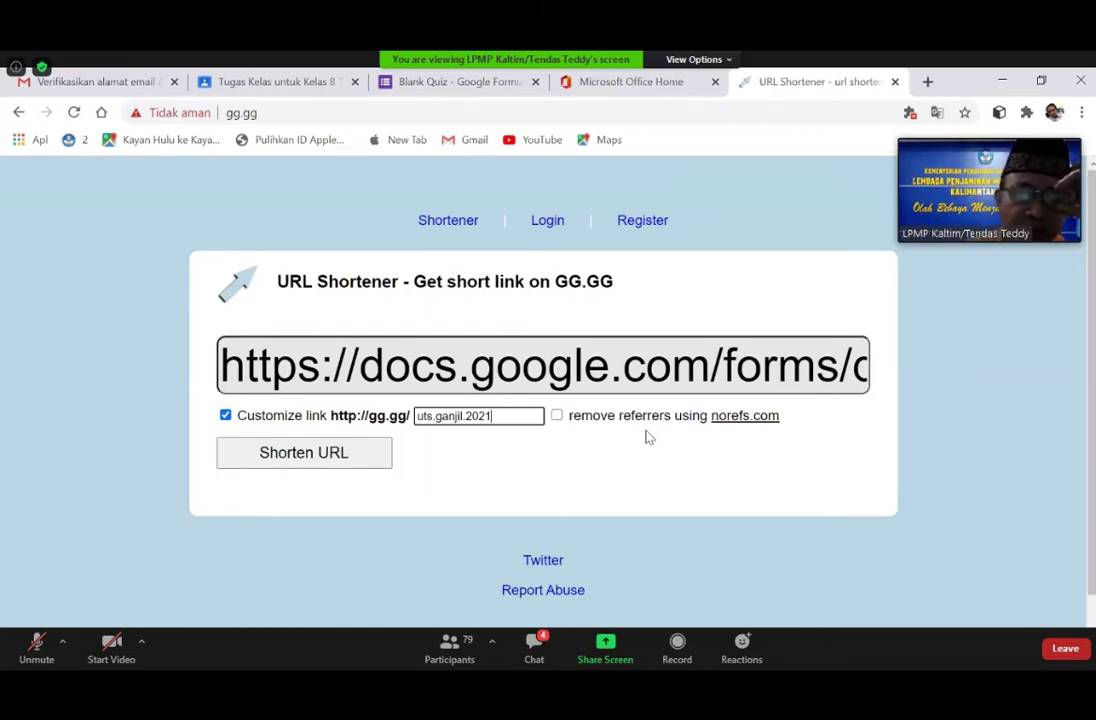
- Replace "2021" in the custom link ending with "kelas8"
key(BackSpace)
key(BackSpace)
key(BackSpace)
key(BackSpace)
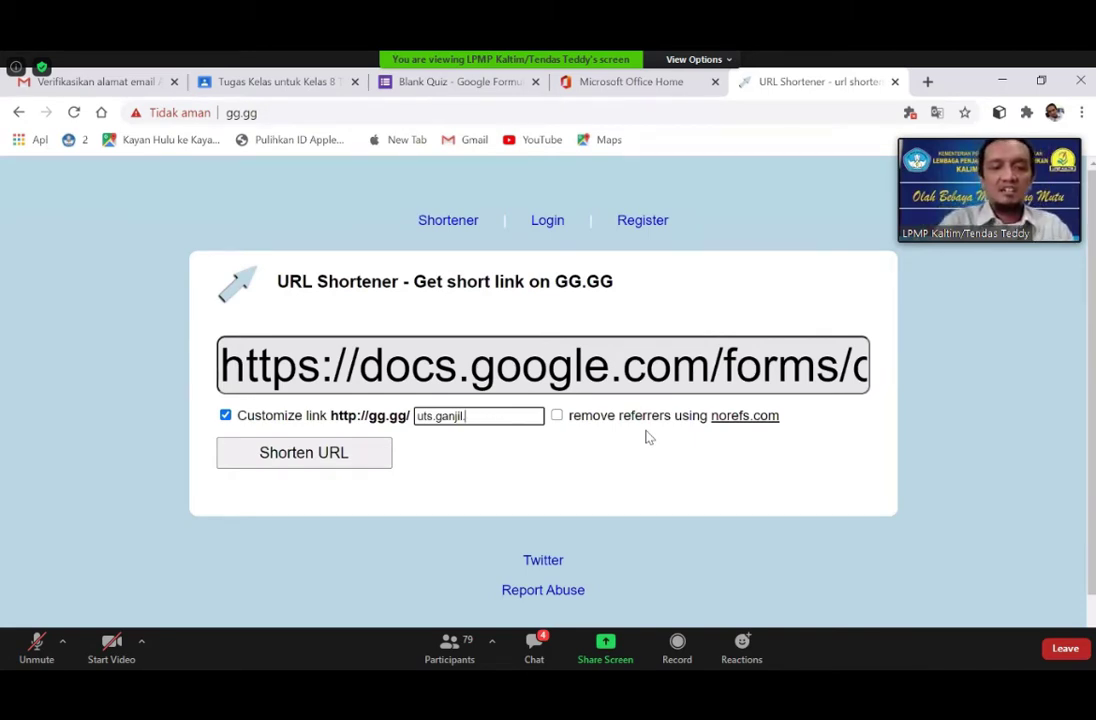
text(kelas8)
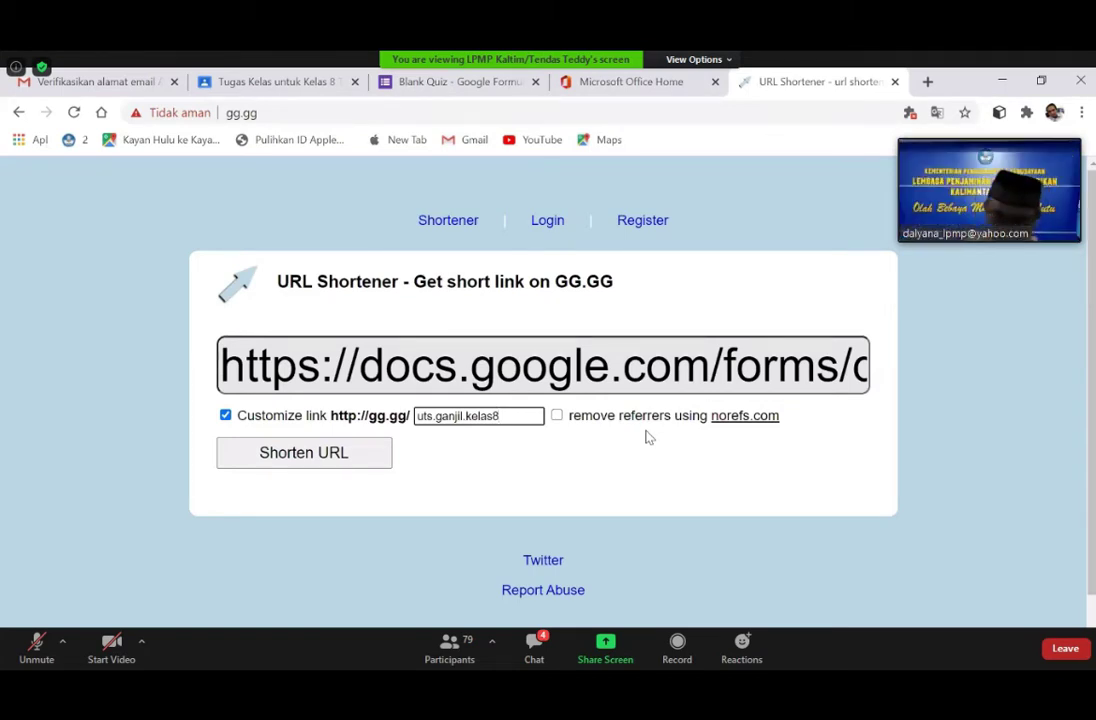
- Insert "ips." before "kelas8" so the custom link ending reads "uts.ganjil.ips.kelas8"
key(Left)
key(Left)
key(Left)
key(Left)
key(Left)
key(Left)
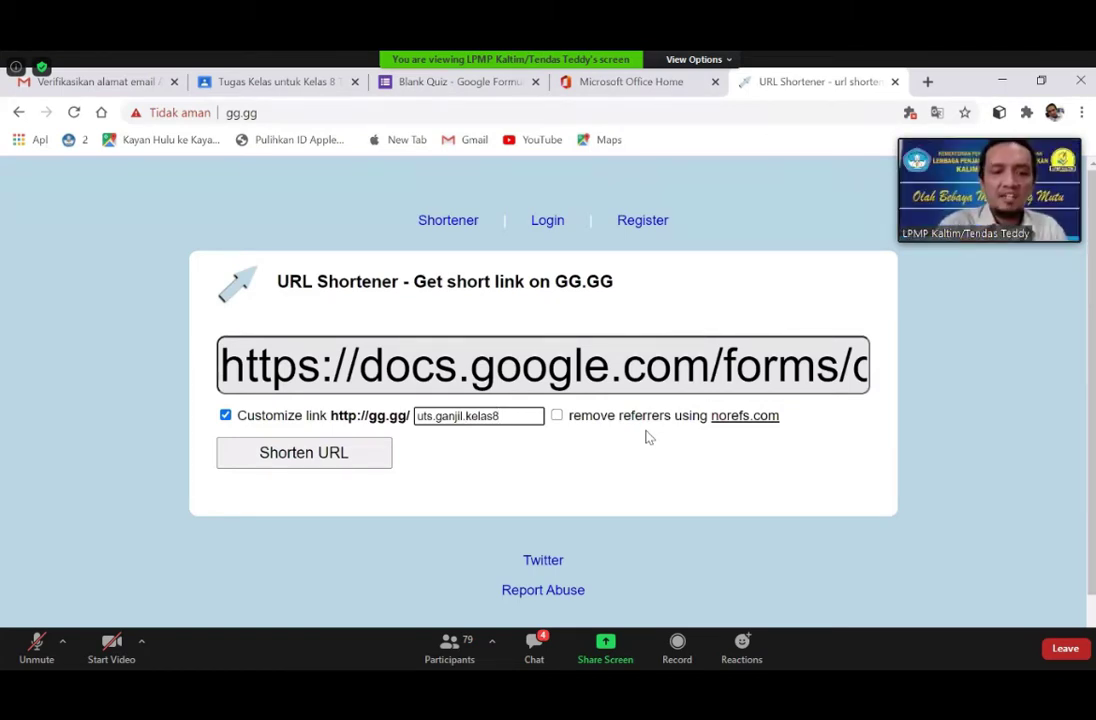
text(ips)
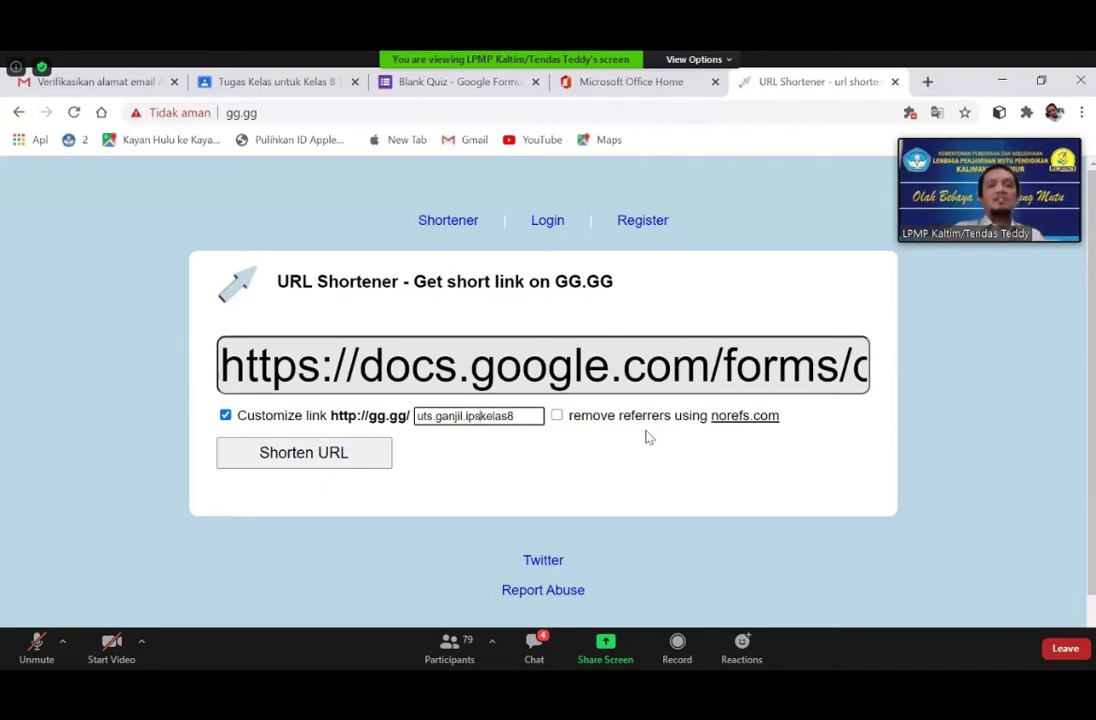
text(.)
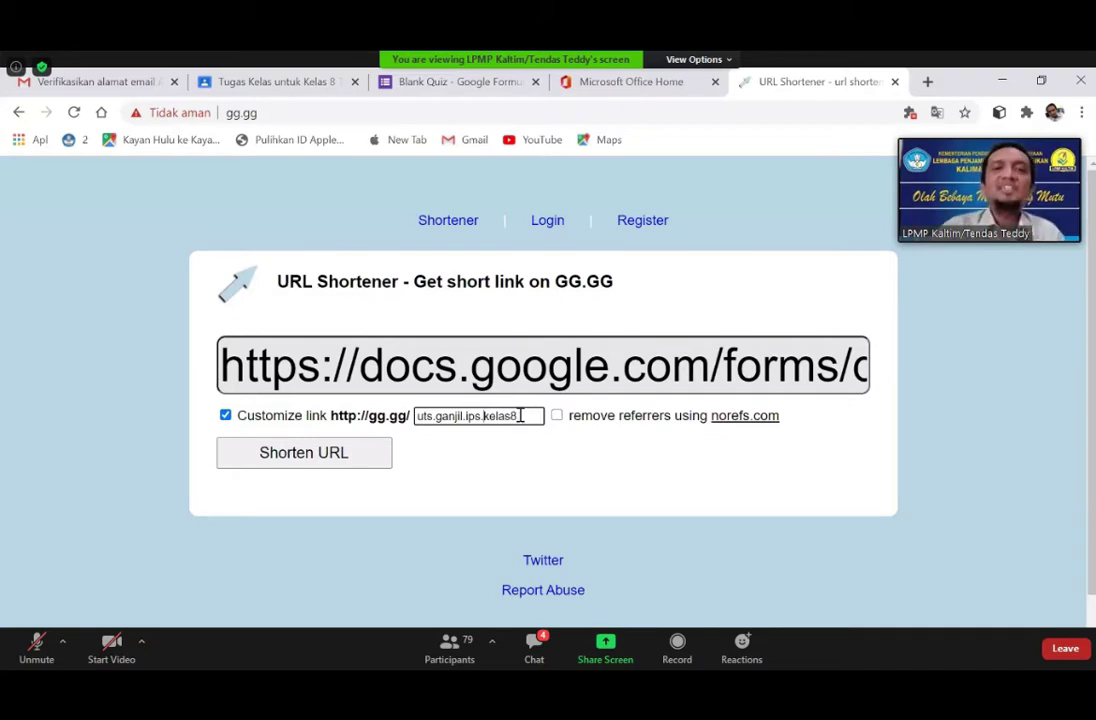
- Examine the pasted long form URL along its length in the shortener
click(543, 373)
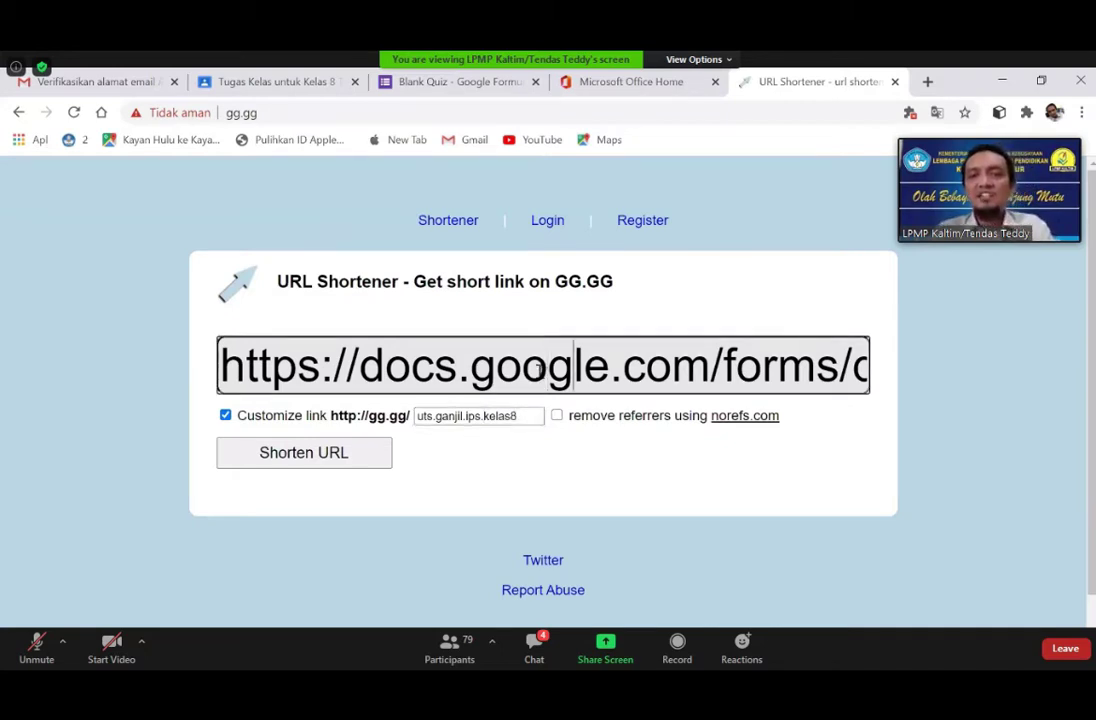
key(Right)
key(Right)
key(Right)
key(Right)
key(Right)
key(Right)
key(Right)
key(Right)
key(Right)
key(Right)
key(Right)
key(Right)
key(Right)
key(Right)
key(Right)
key(Right)
key(Right)
key(Right)
key(Right)
key(Right)
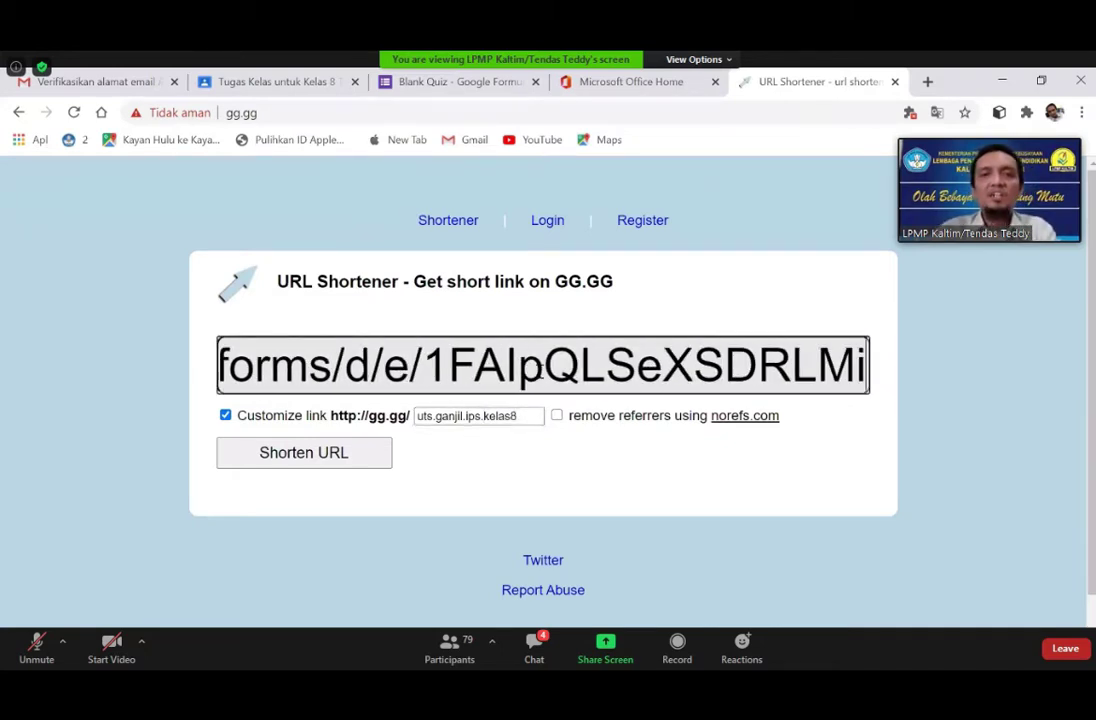
key(Right)
key(Right)
key(Right)
key(Right)
key(Right)
key(Right)
key(Right)
key(Right)
key(Right)
key(Right)
key(Right)
key(Right)
key(Right)
key(Right)
key(Right)
key(Right)
key(Right)
key(Right)
key(Right)
key(Right)
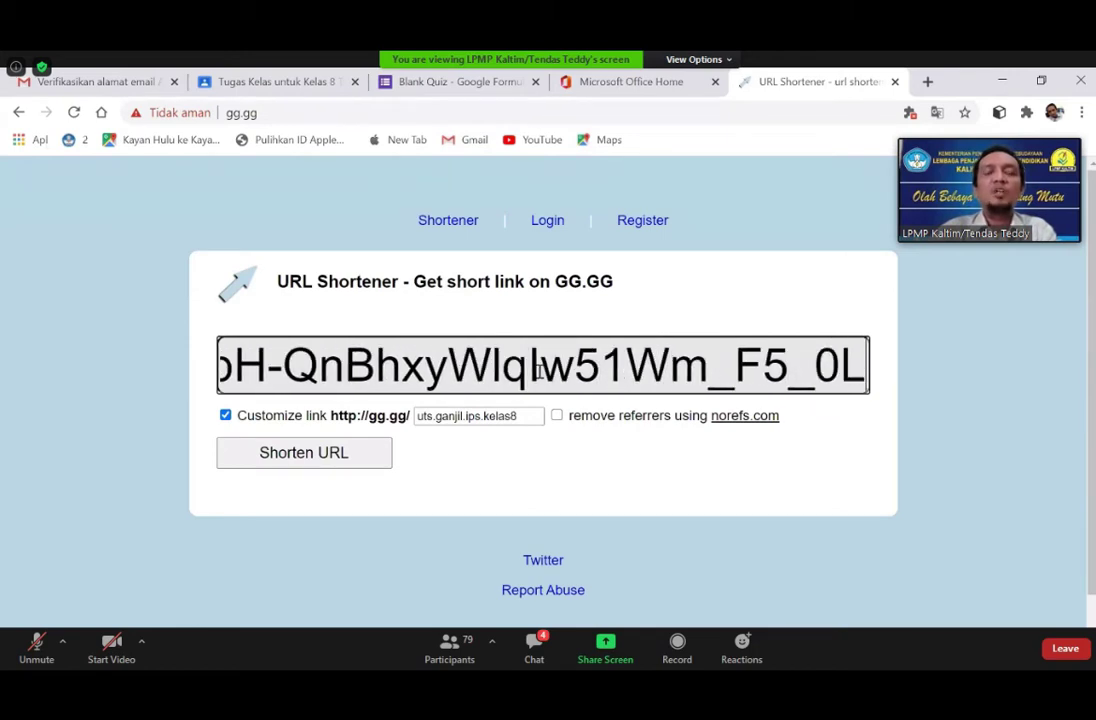
key(Right)
key(Right)
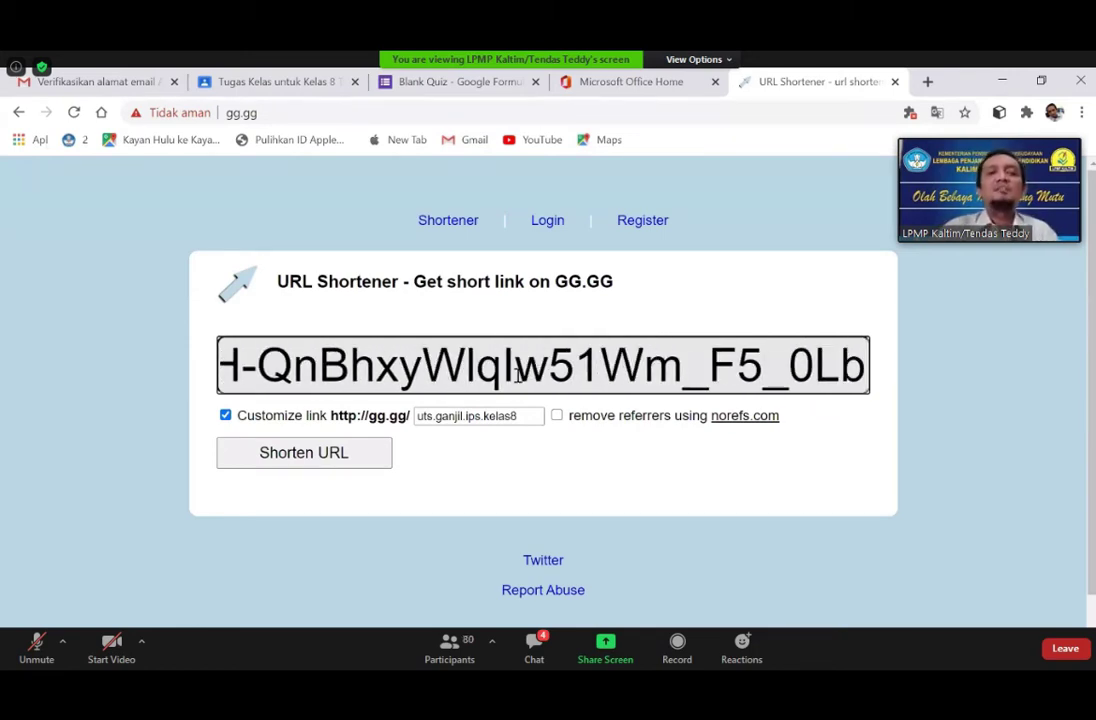
- Shorten the form URL using the custom ending "uts.ganjil.ips.kelas8"
click(304, 453)
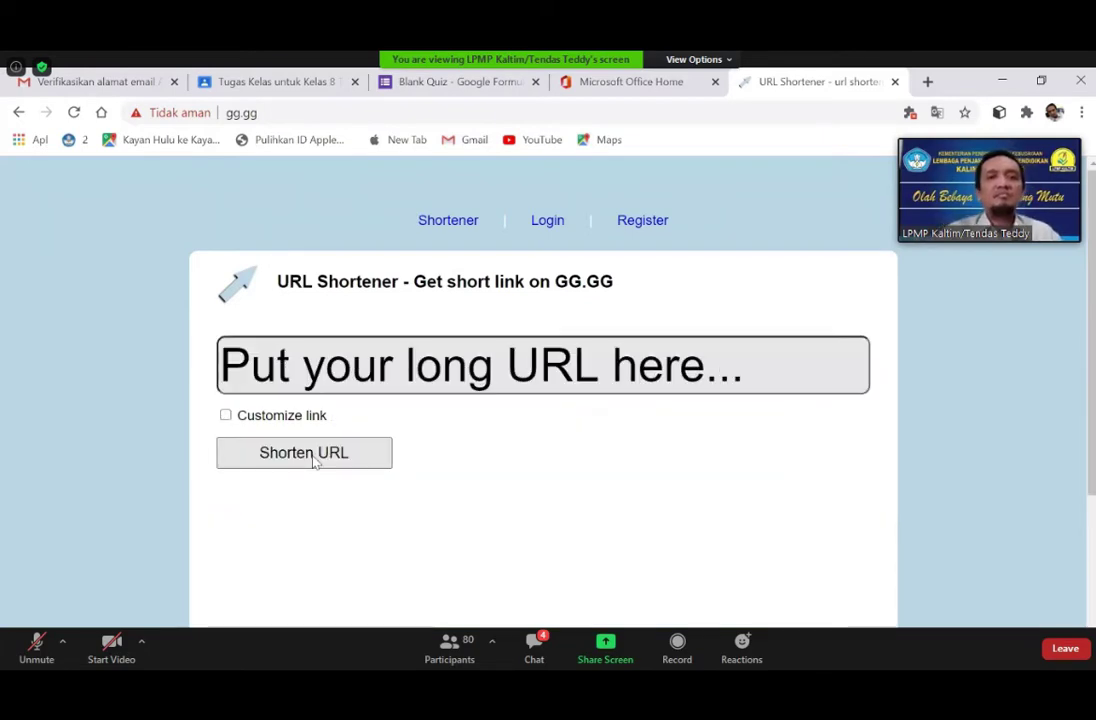
scroll(371, 528, down, 2)
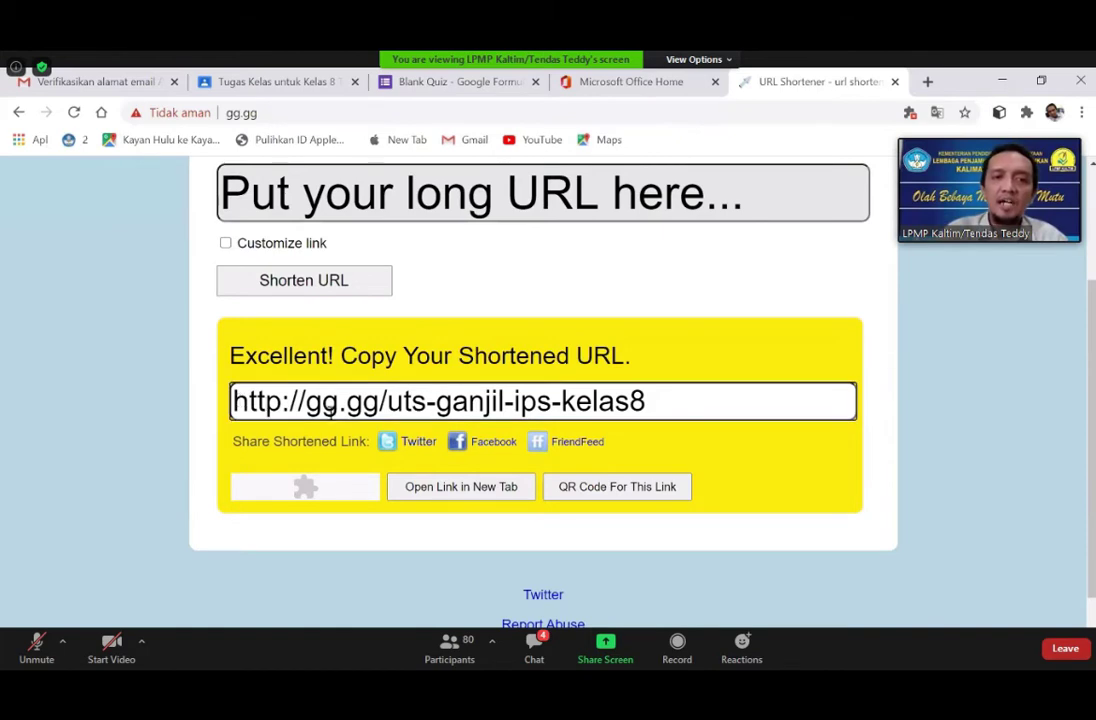
drag(238, 401, 678, 424)
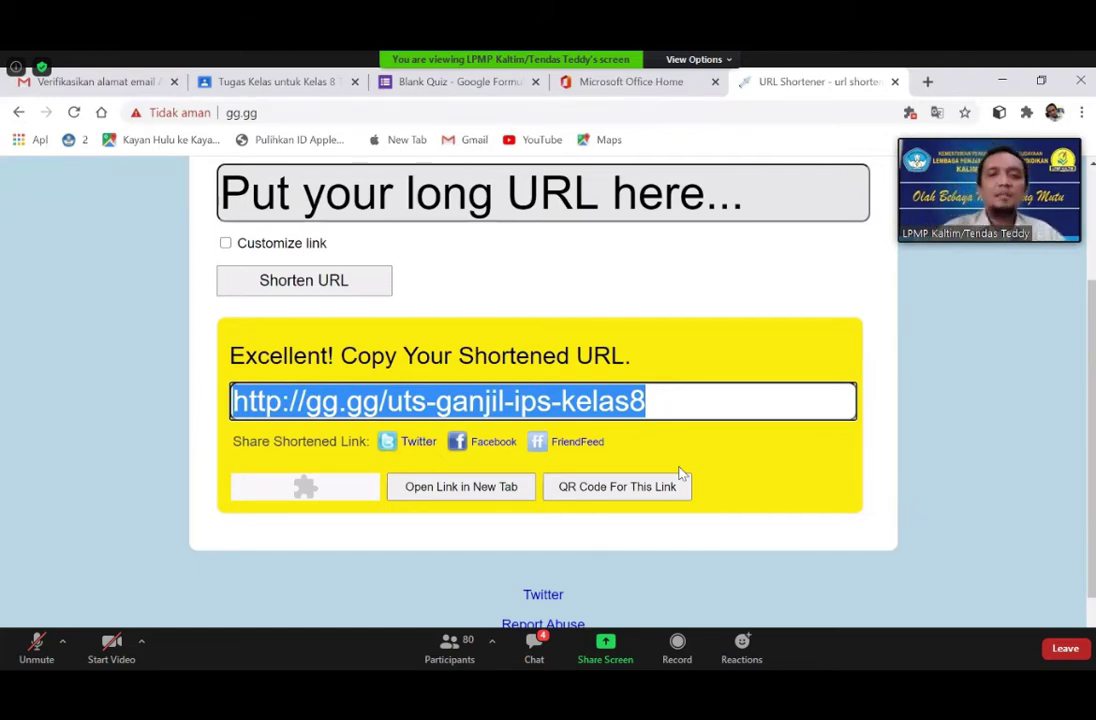
right_click(620, 398)
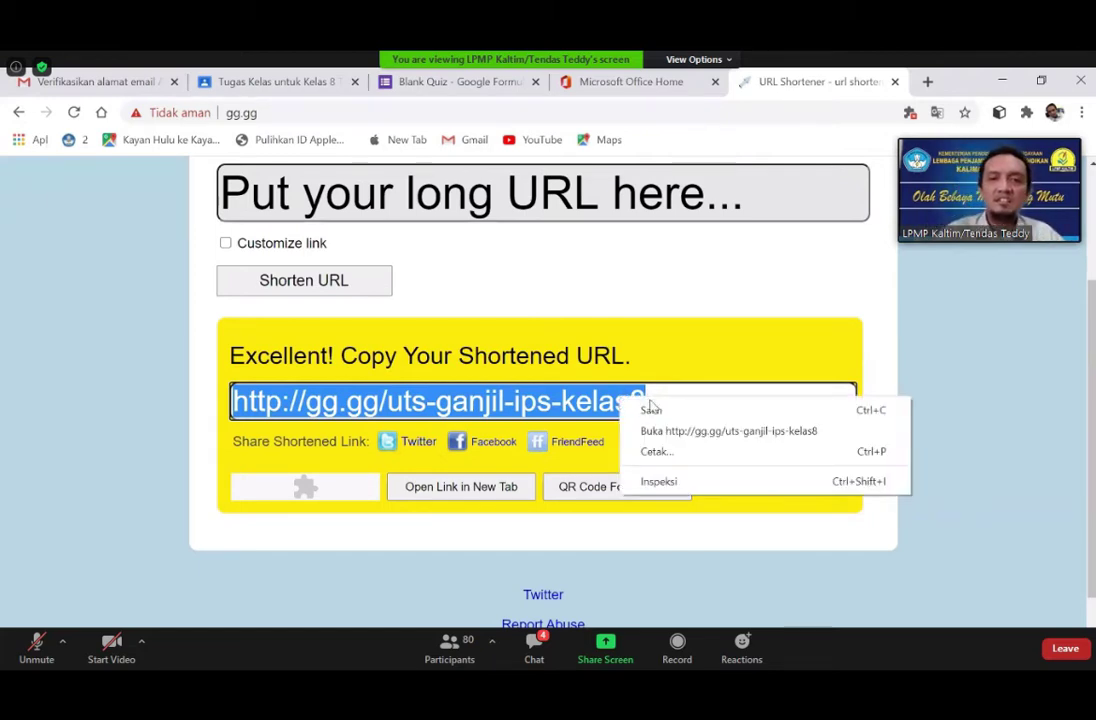
click(658, 410)
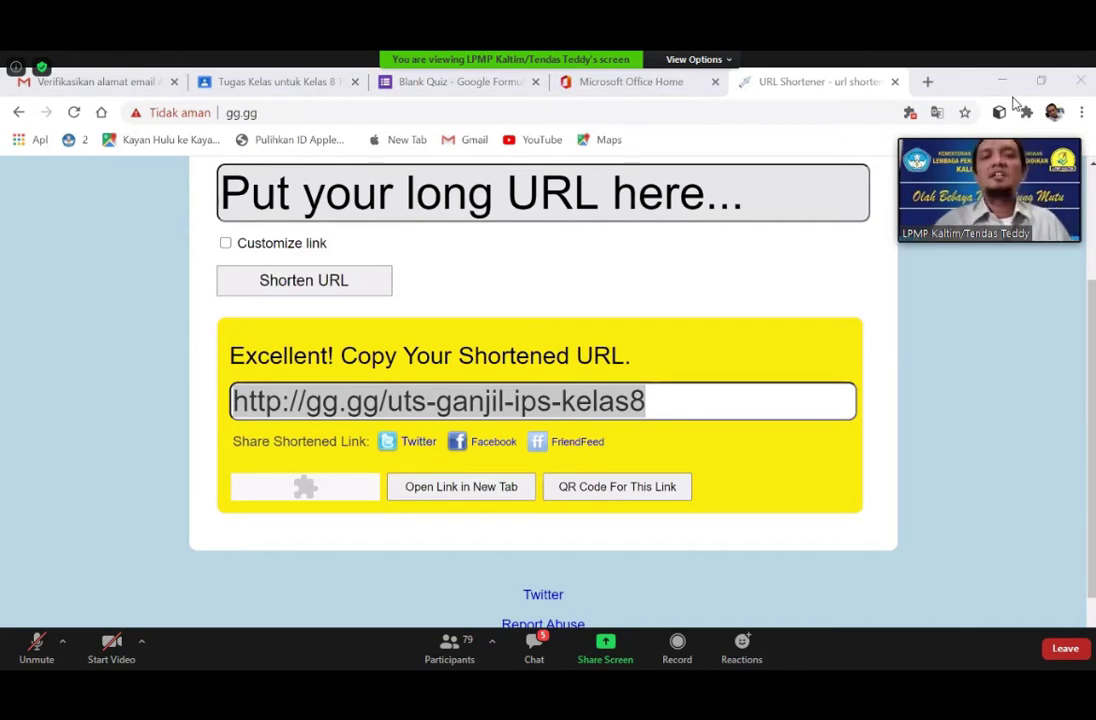
- Collapse the floating speaker video, leave the full-screen meeting view and minimize the Zoom window
mouse_move(994, 138)
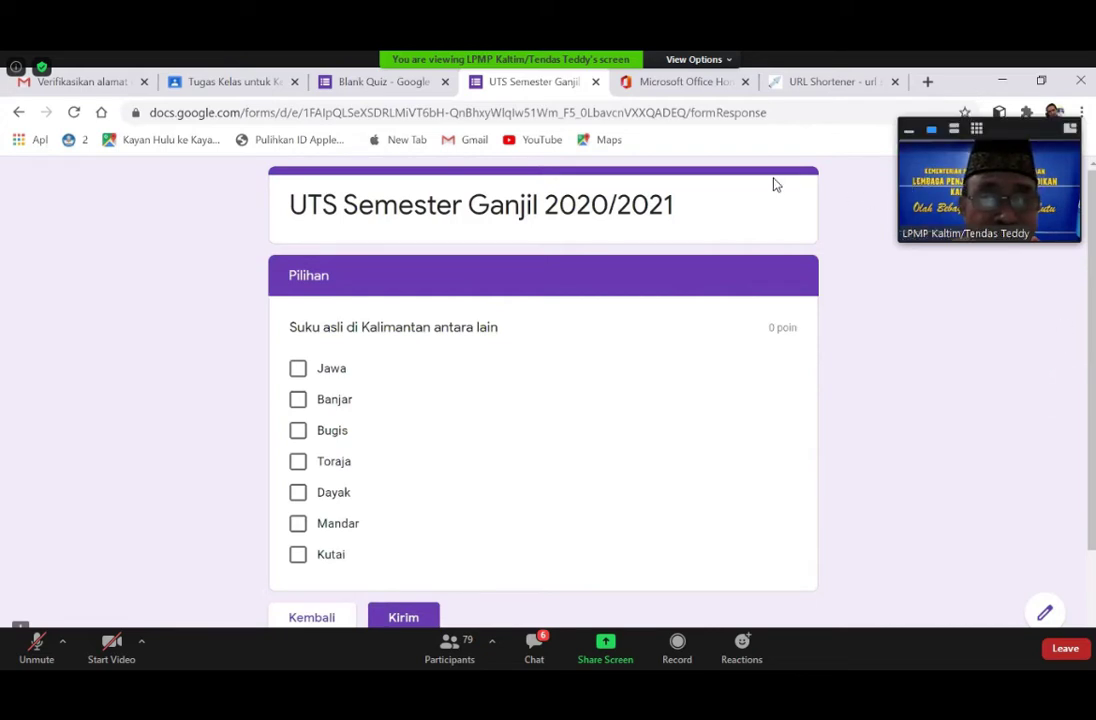
click(909, 131)
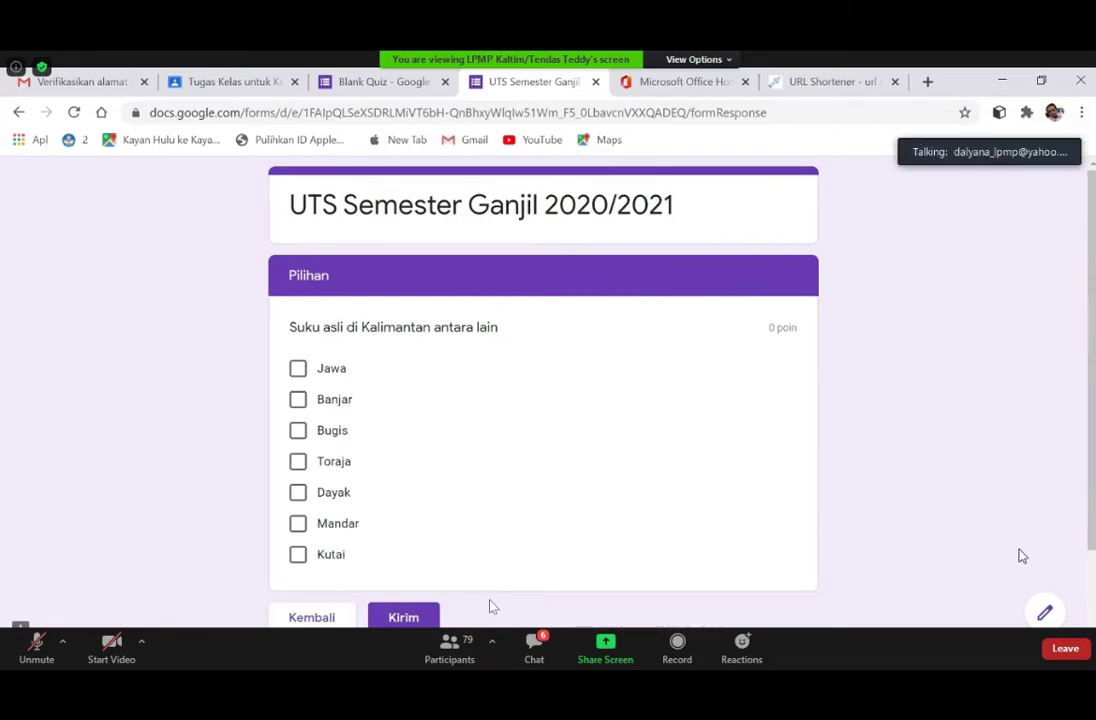
click(999, 473)
double_click(999, 473)
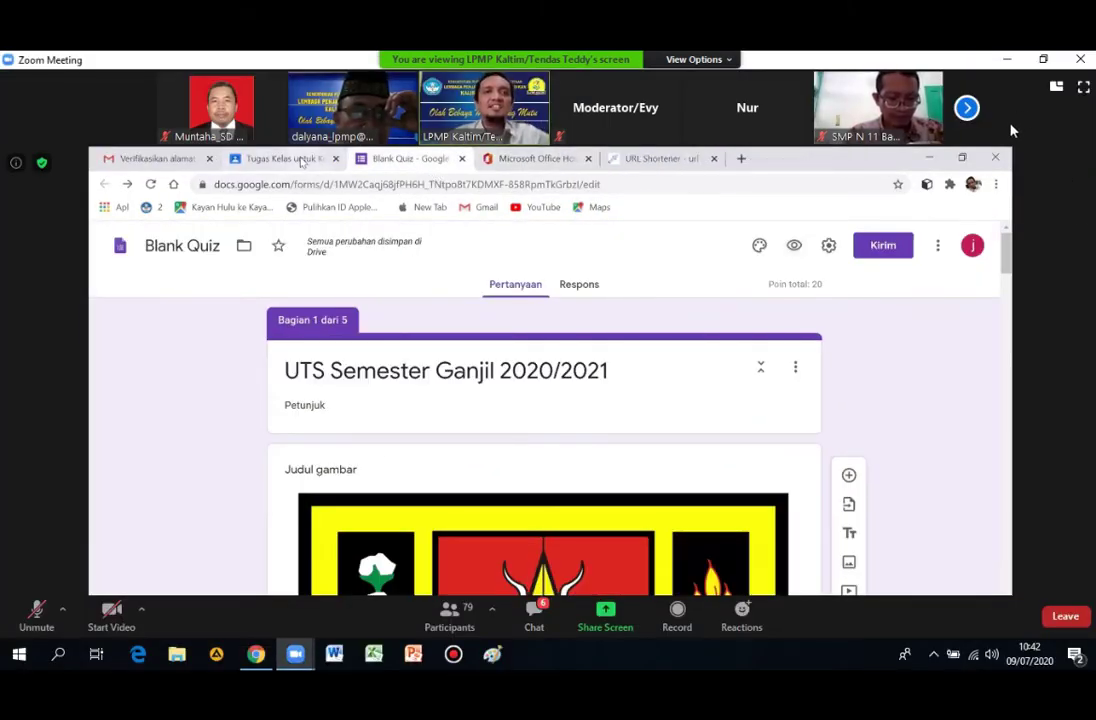
click(1008, 60)
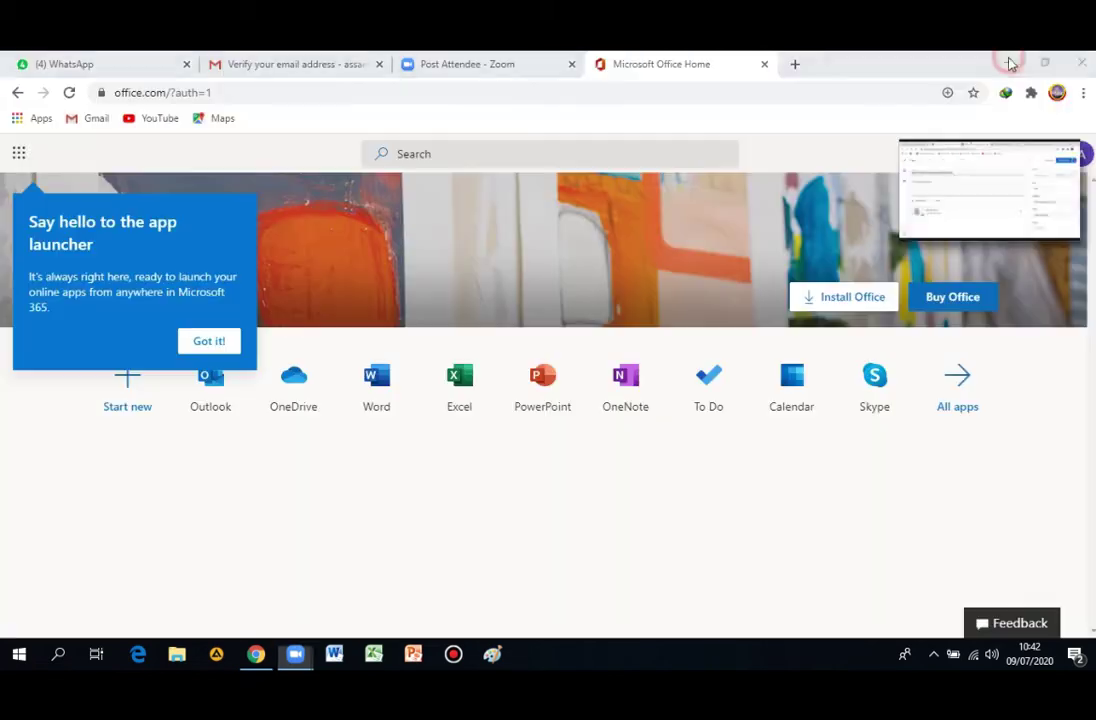
- Switch to WhatsApp, open the quiz from the short link in the "Bimtek PJJ Room B" chat and continue to its Identitas section
click(80, 64)
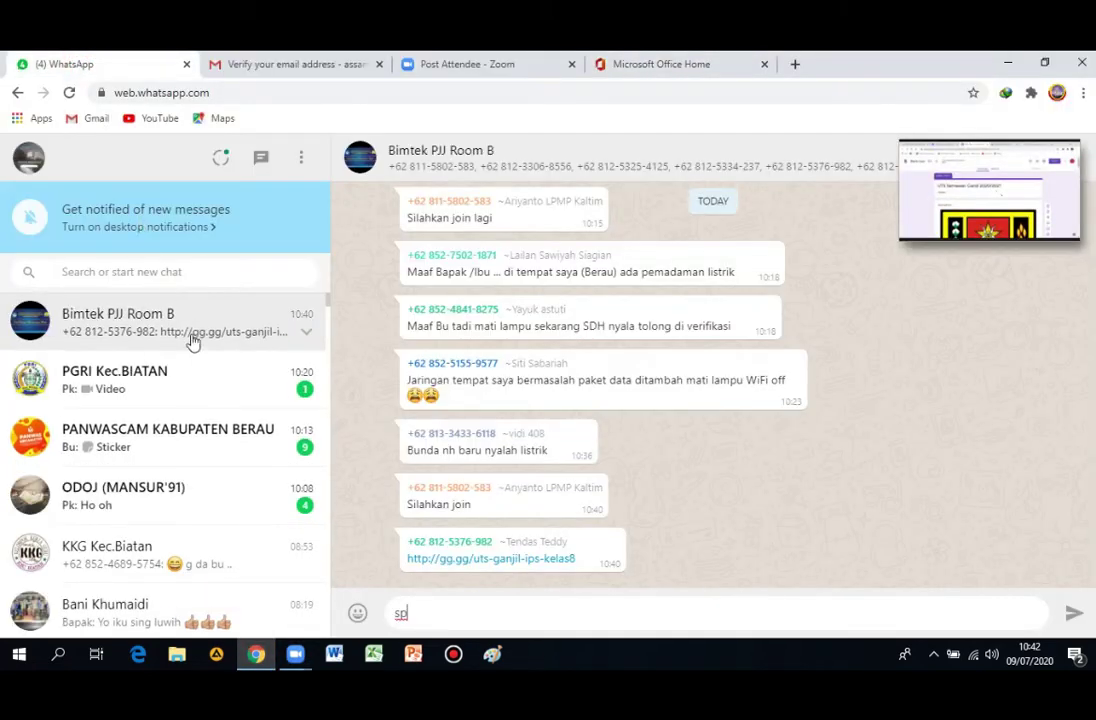
click(190, 334)
click(499, 560)
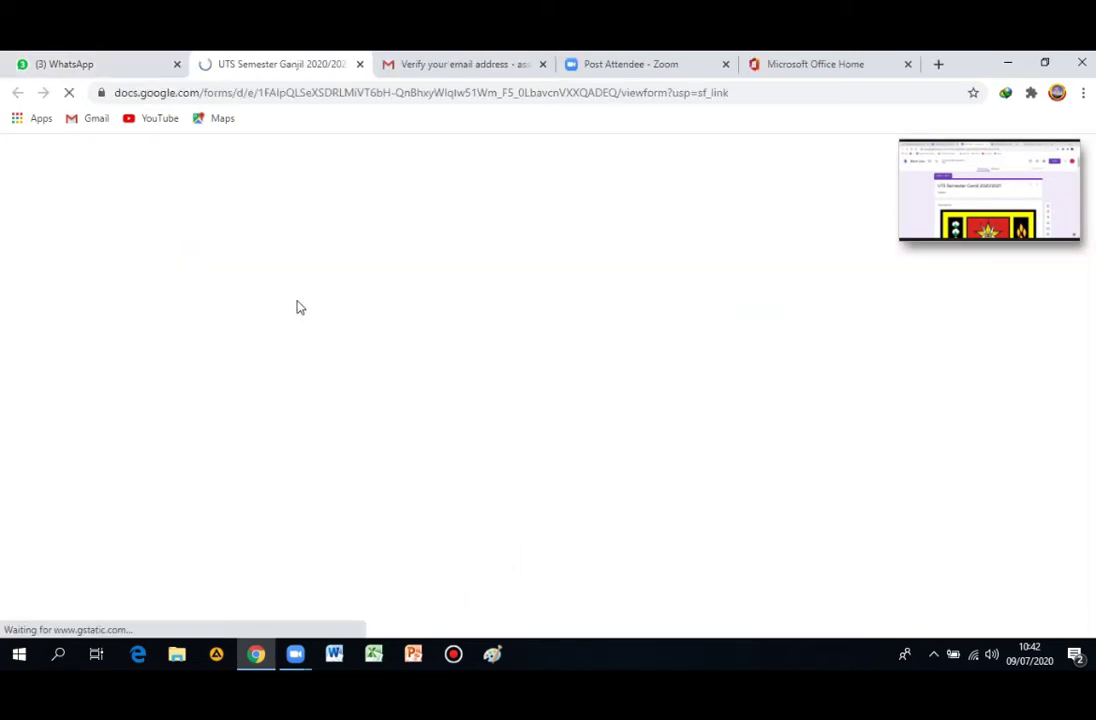
scroll(648, 386, down, 5)
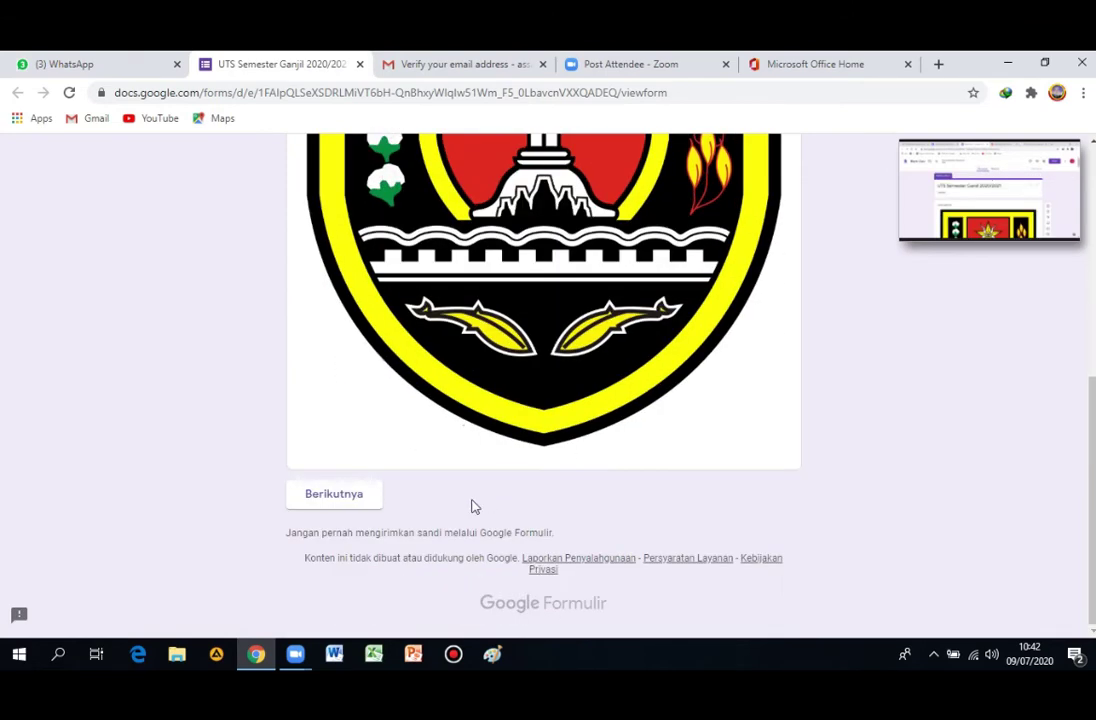
click(346, 500)
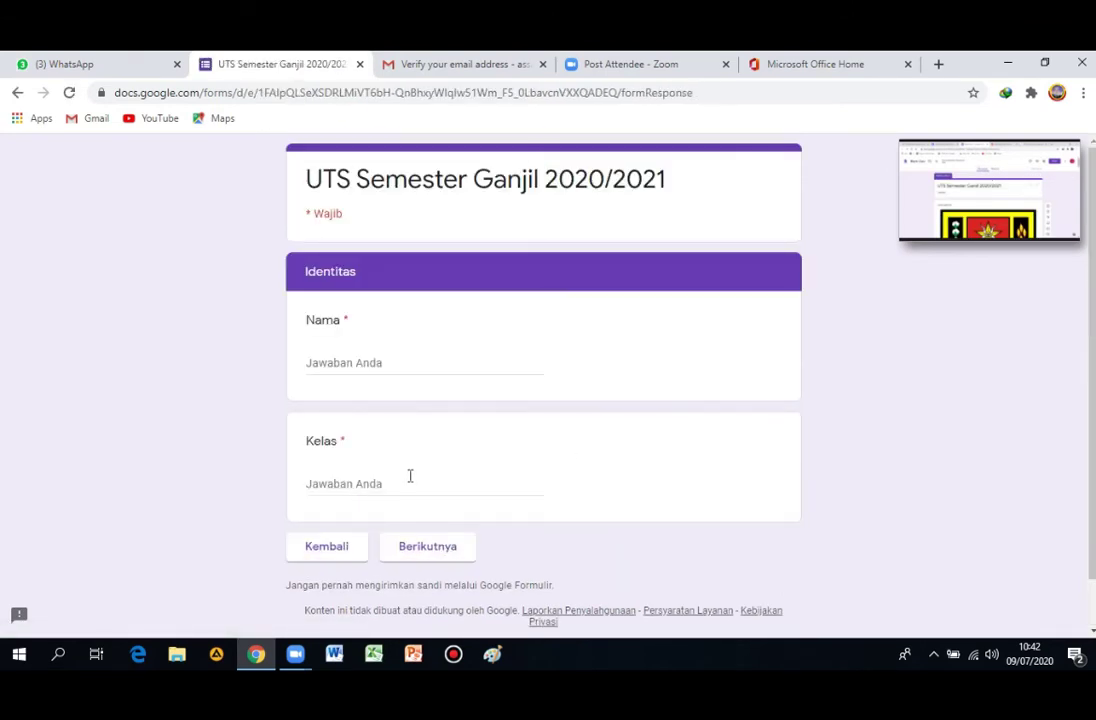
- Fill in the respondent's name and class 8 in the Identitas section and continue to the multiple-choice questions
click(316, 361)
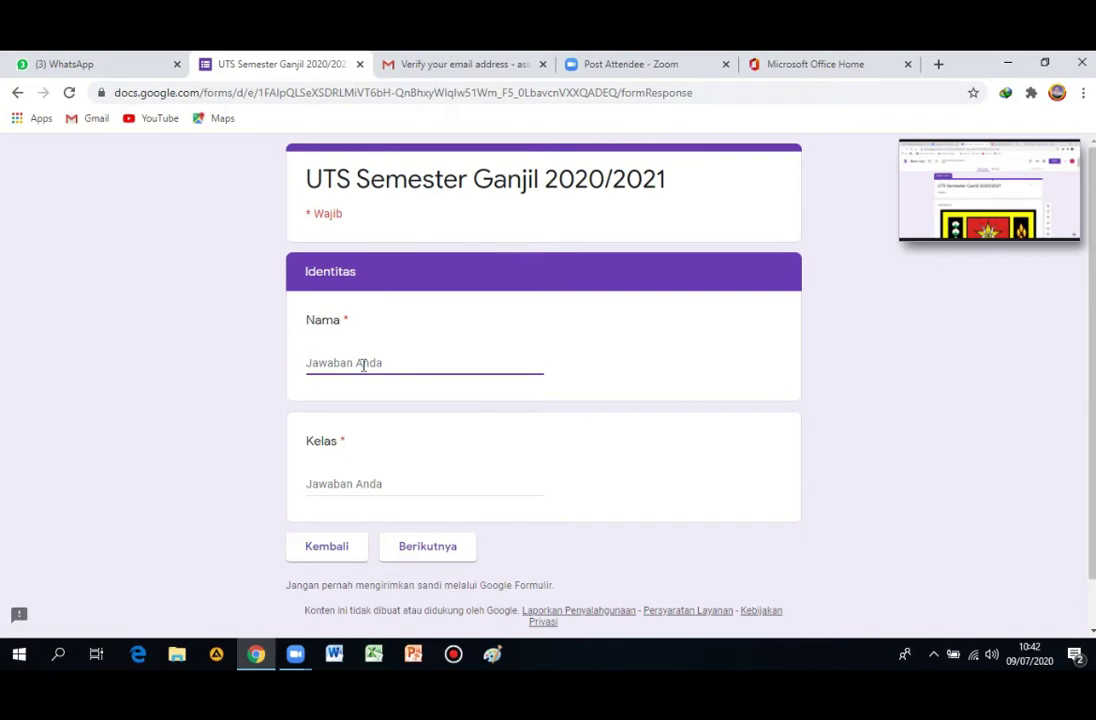
text(MUNTAHA)
click(311, 480)
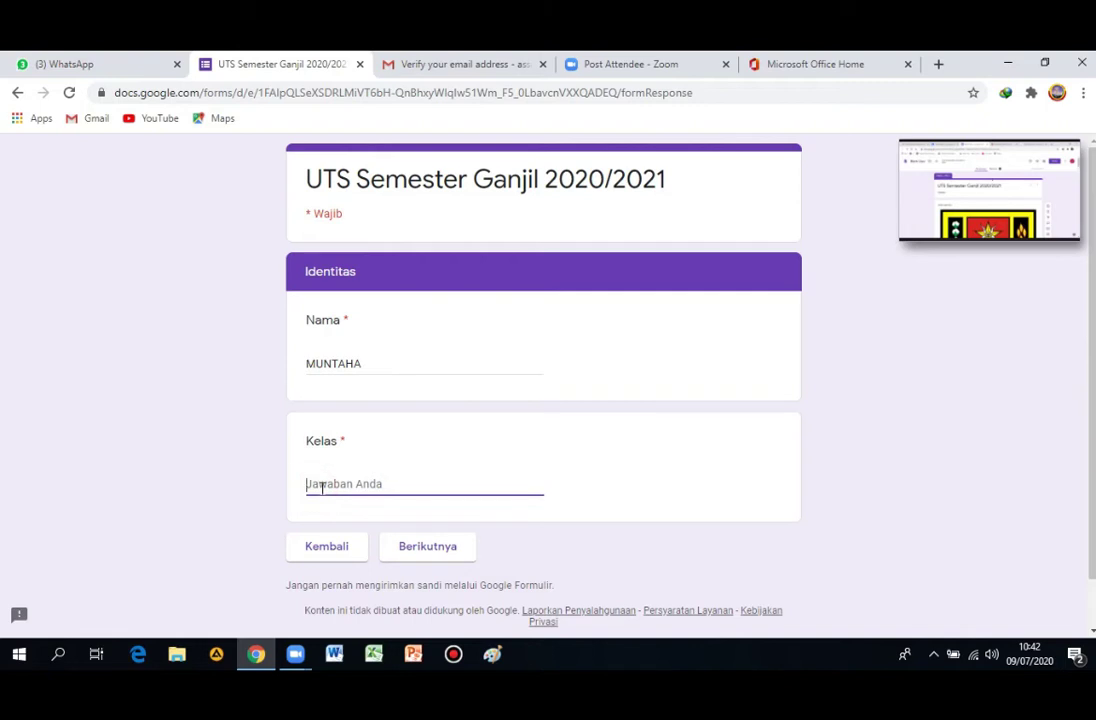
text(6)
key(BackSpace)
text(8)
click(420, 553)
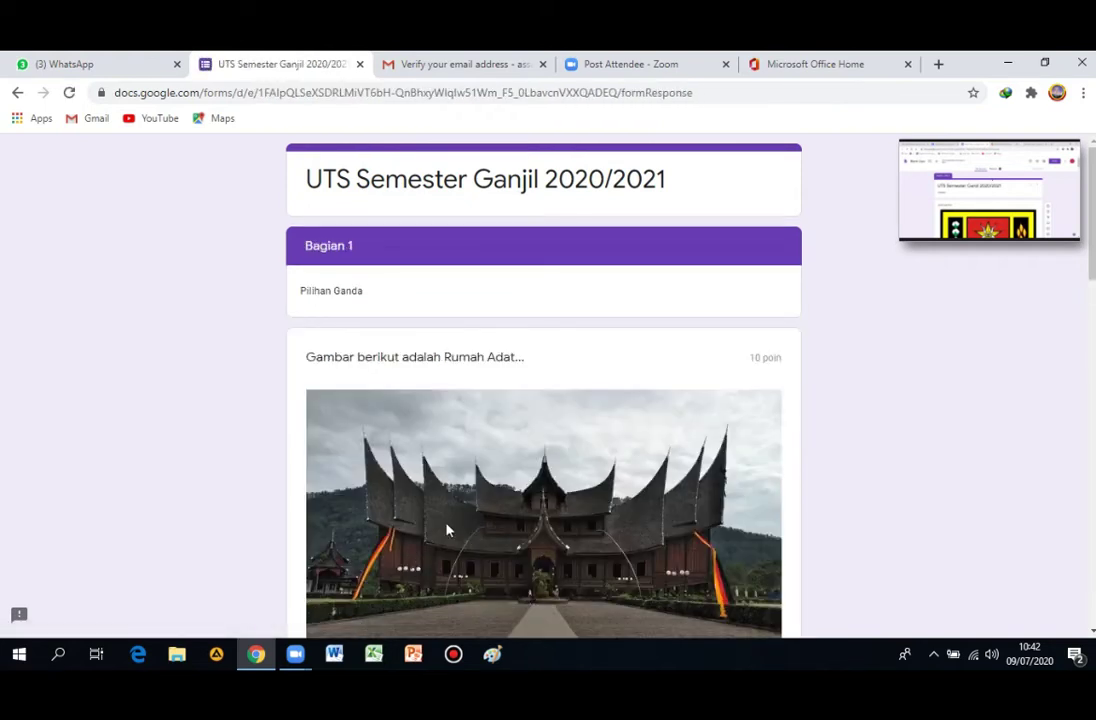
- Answer the two traditional-house questions with Minangkabau and Opsi 2, and continue to the Jawaban Singkat section without answering the prism question
scroll(445, 522, down, 4)
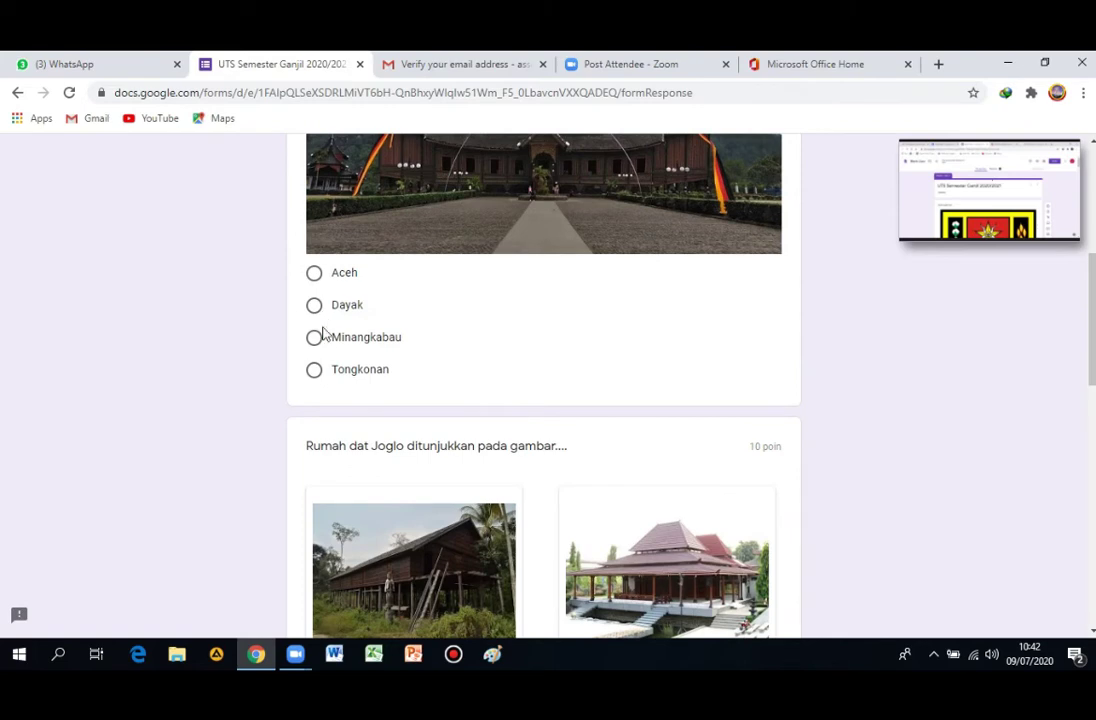
click(315, 338)
scroll(463, 402, down, 2)
scroll(463, 402, down, 2)
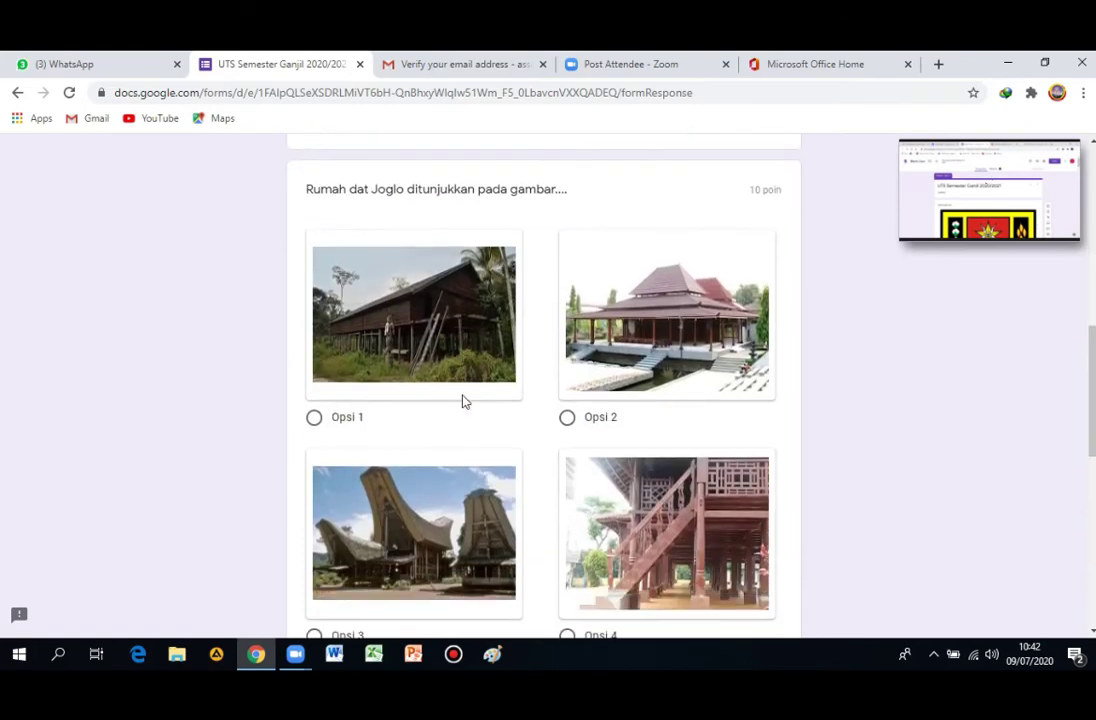
click(568, 300)
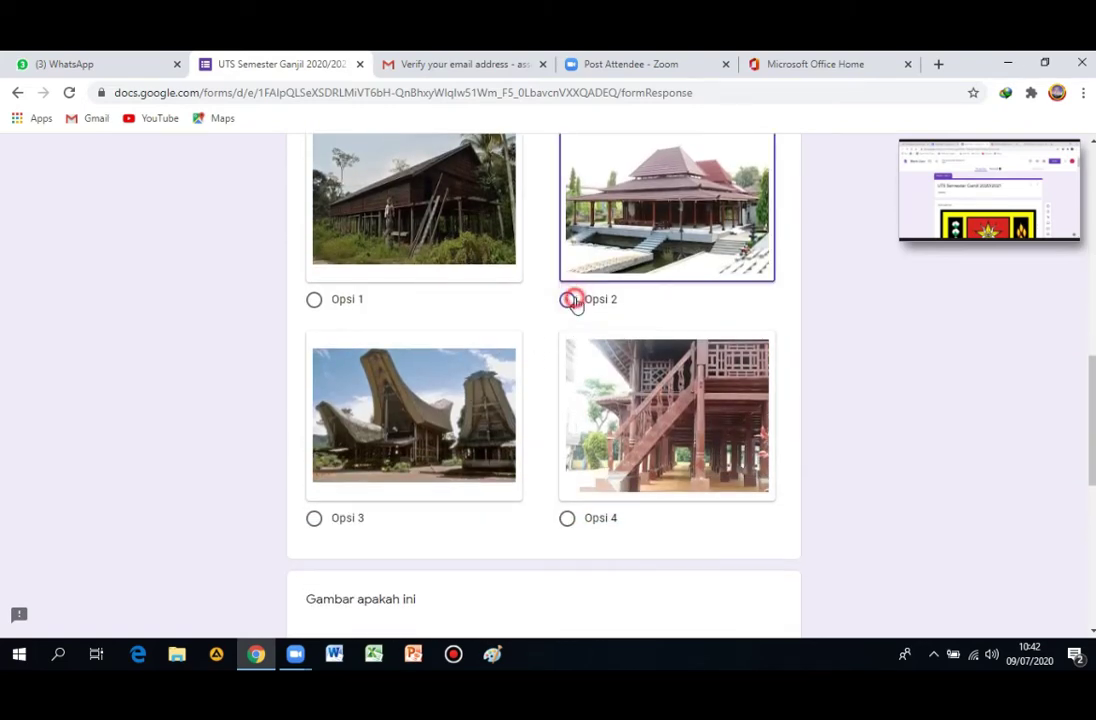
scroll(575, 435, down, 3)
scroll(613, 415, down, 4)
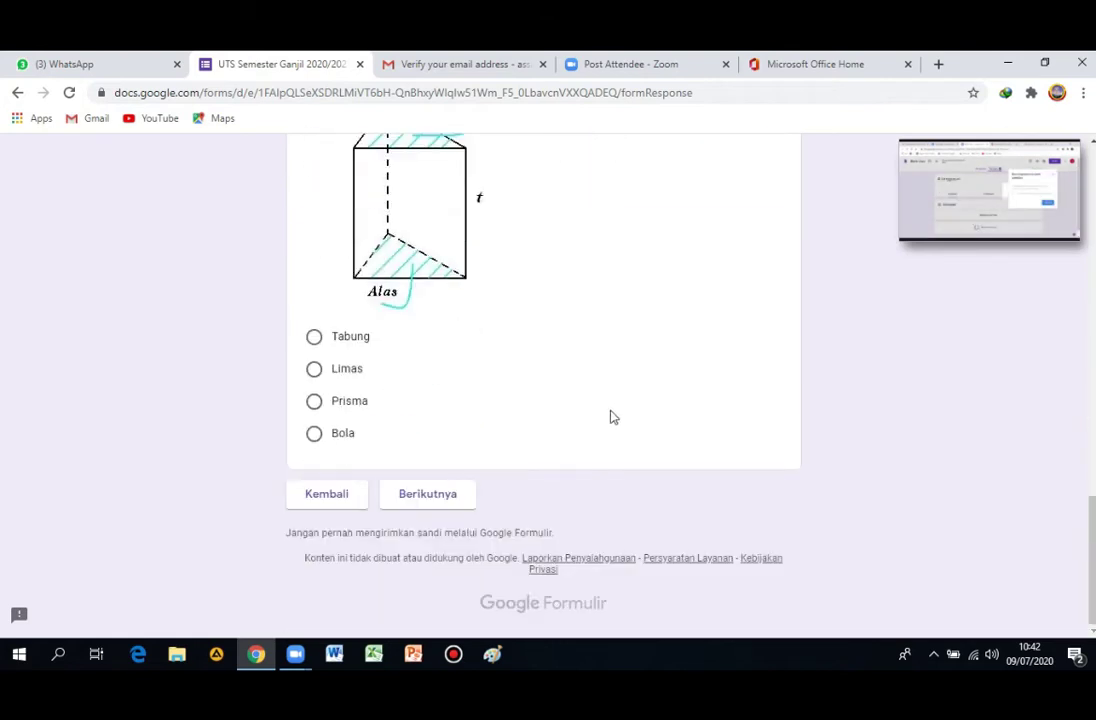
click(430, 496)
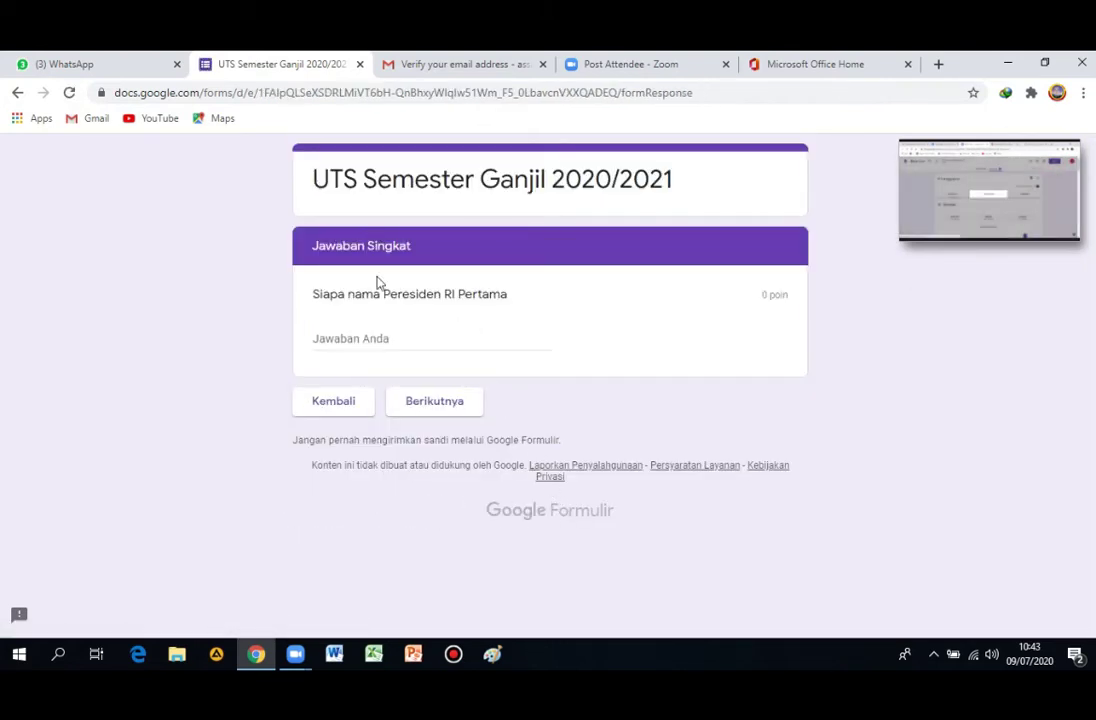
- Answer the question about the first Indonesian president with "SUKARNO" and submit the quiz, leaving the final Pilihan section blank
click(424, 408)
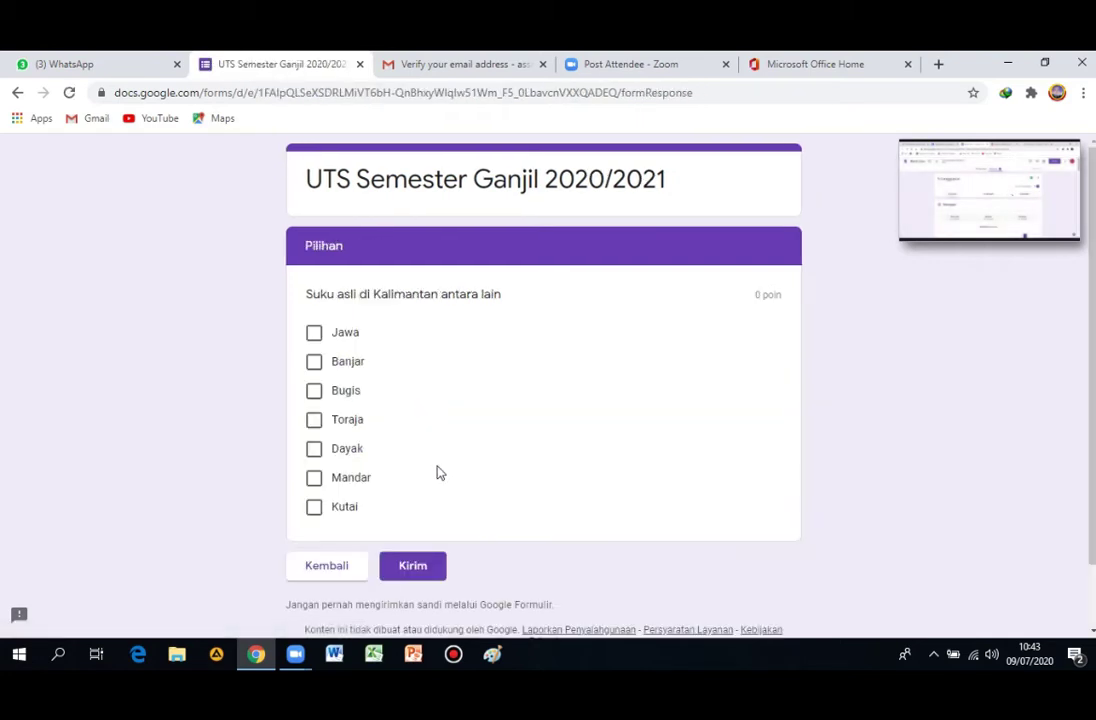
click(334, 568)
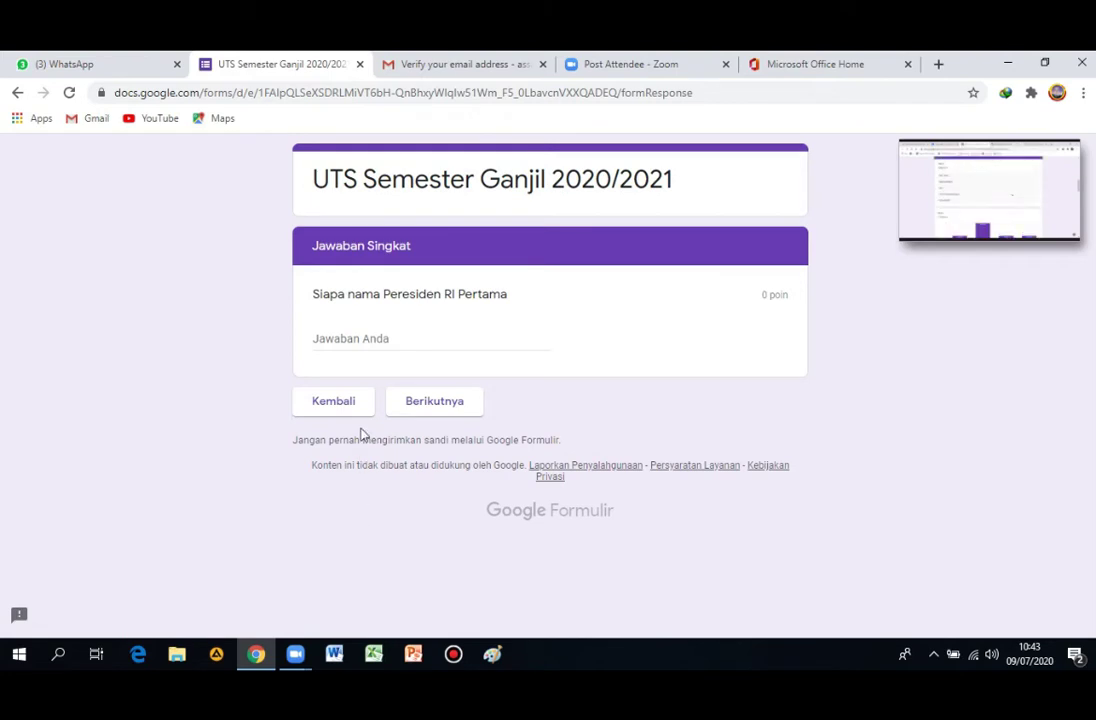
click(320, 338)
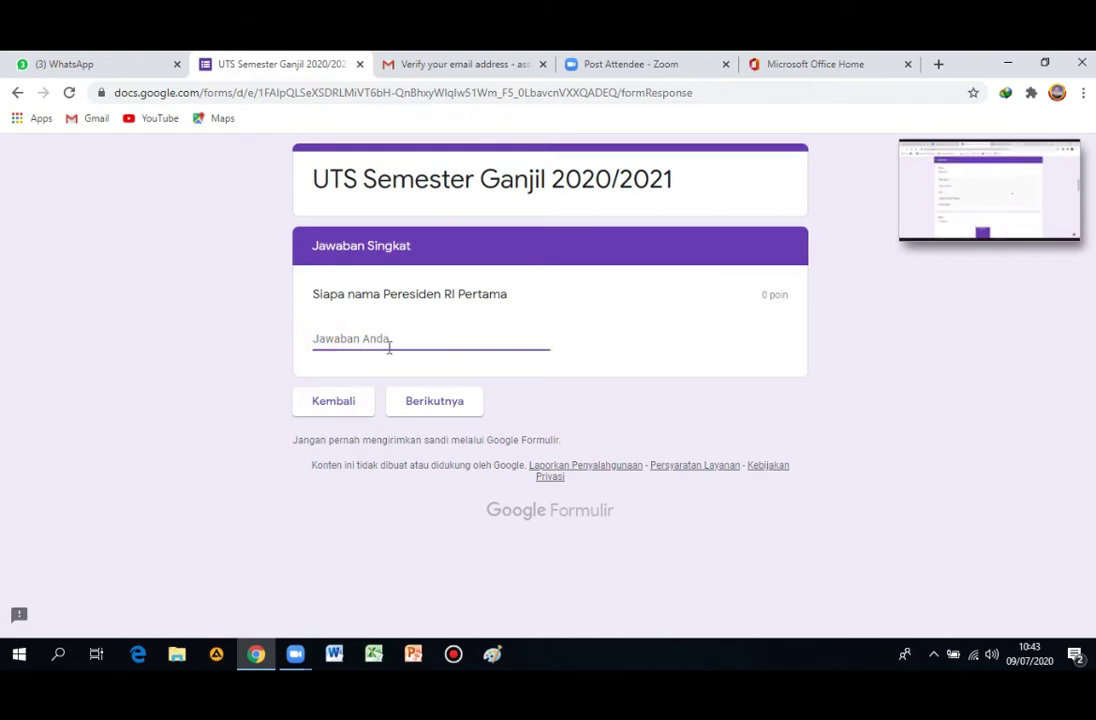
text(SUKARNO)
click(435, 414)
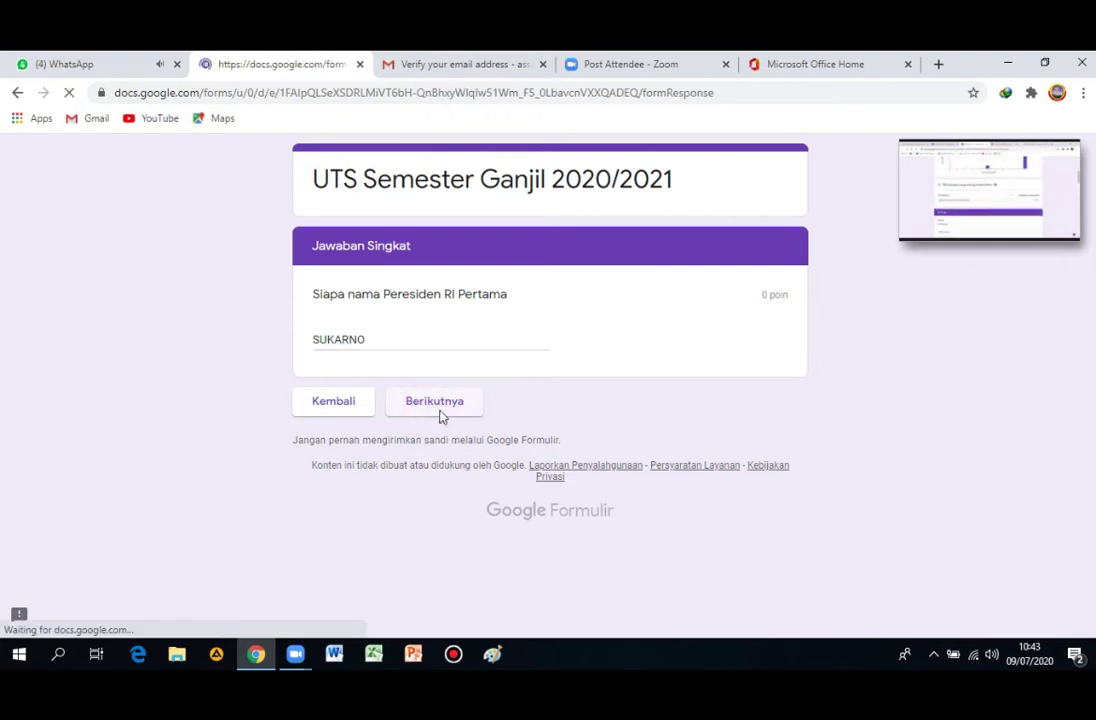
click(415, 570)
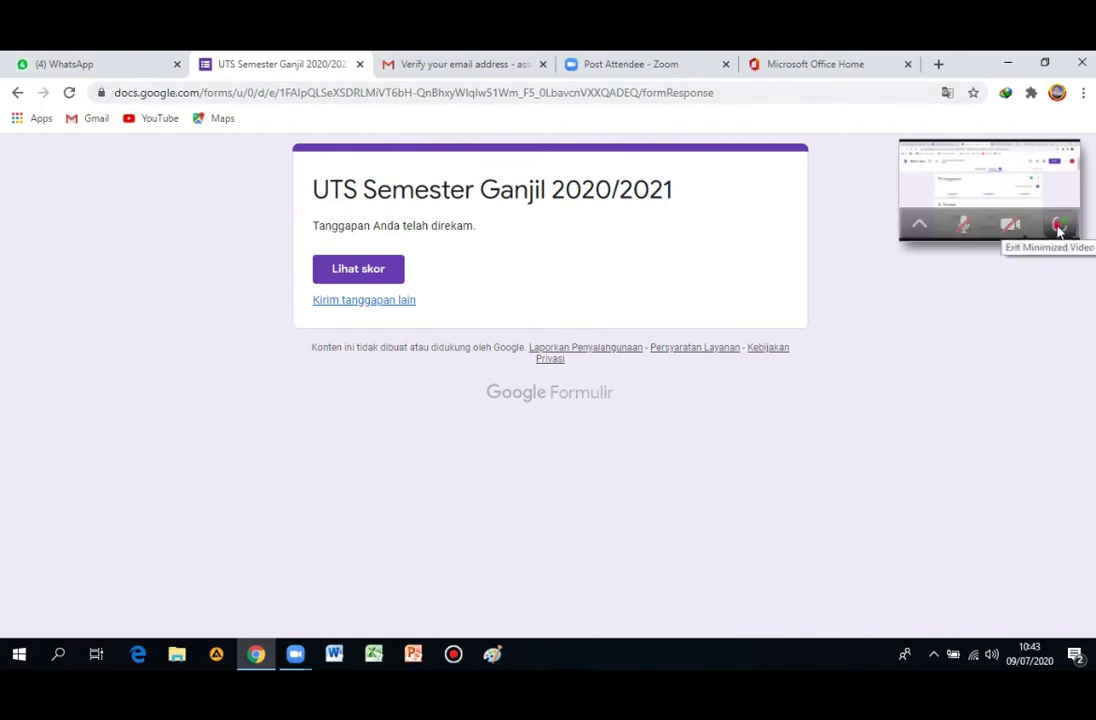
- Return to the Zoom meeting and compare the president answers in column R with their scores in column S, down to row 22
click(1061, 227)
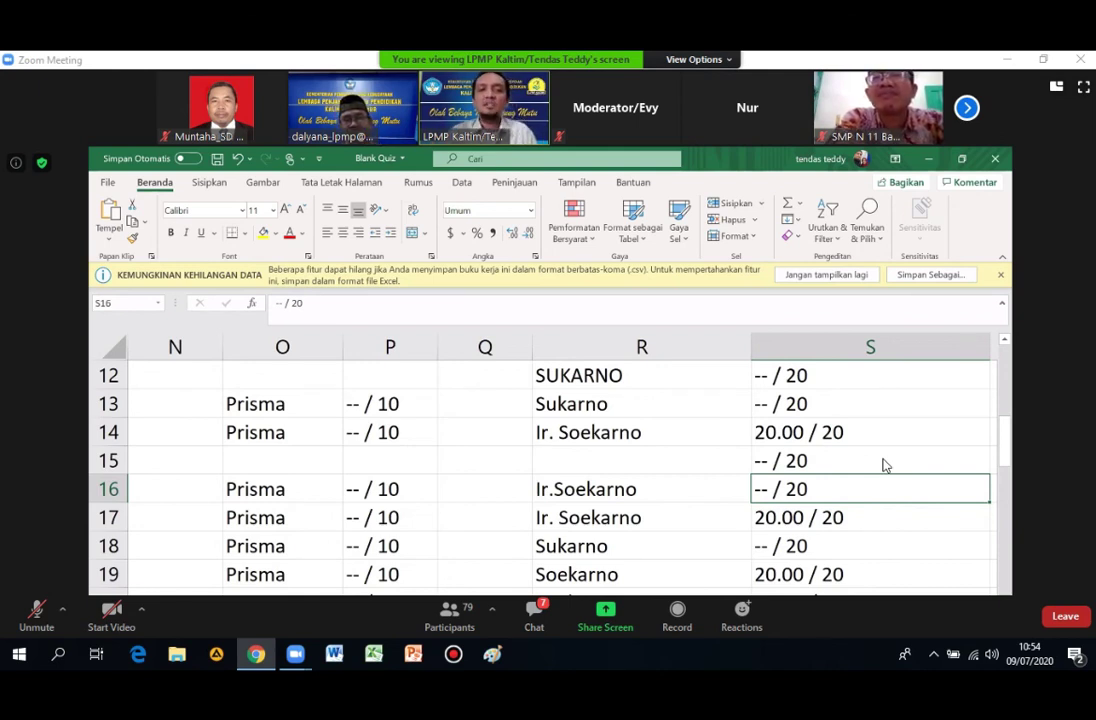
click(561, 553)
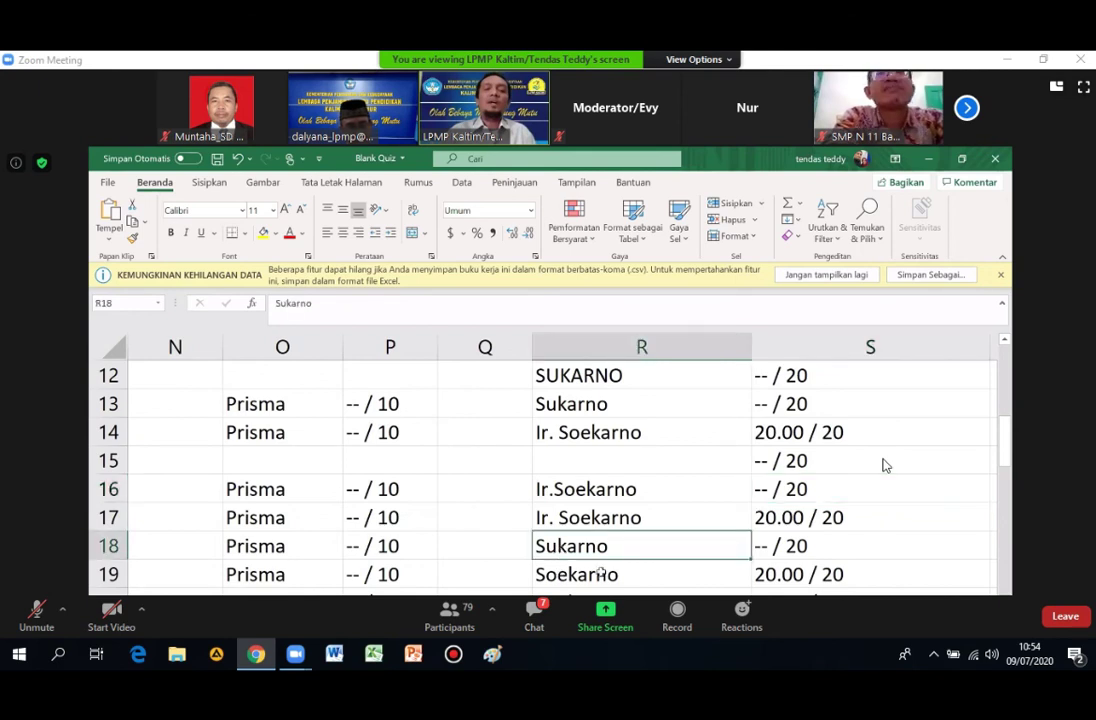
scroll(603, 571, down, 1)
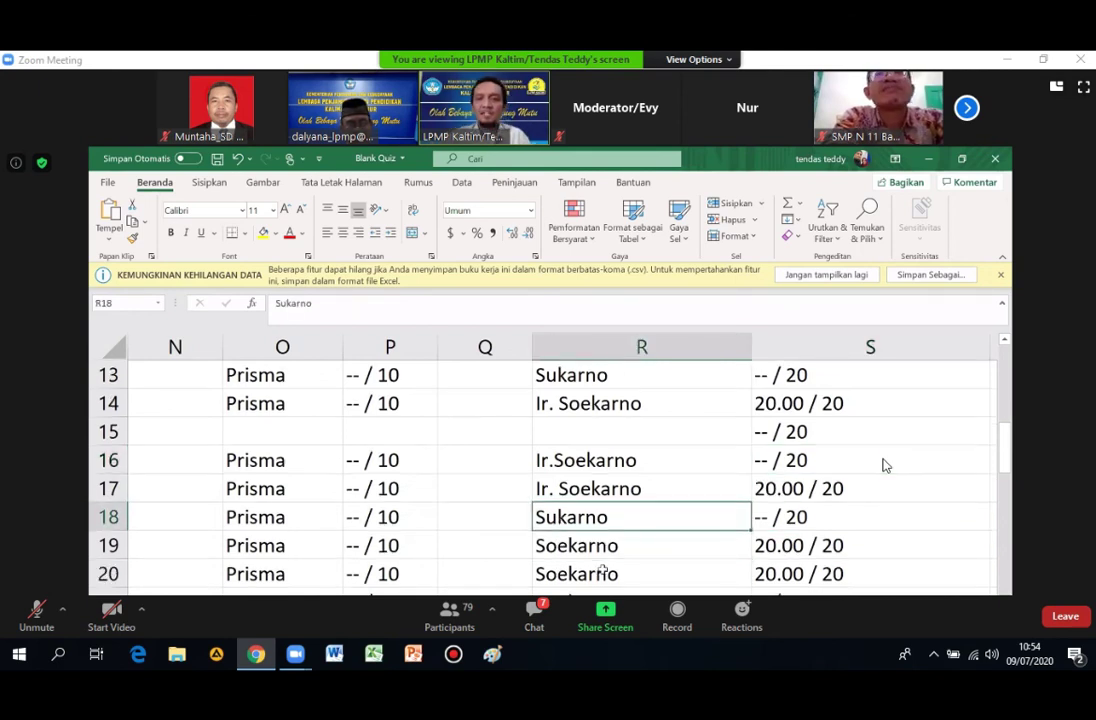
scroll(596, 491, down, 1)
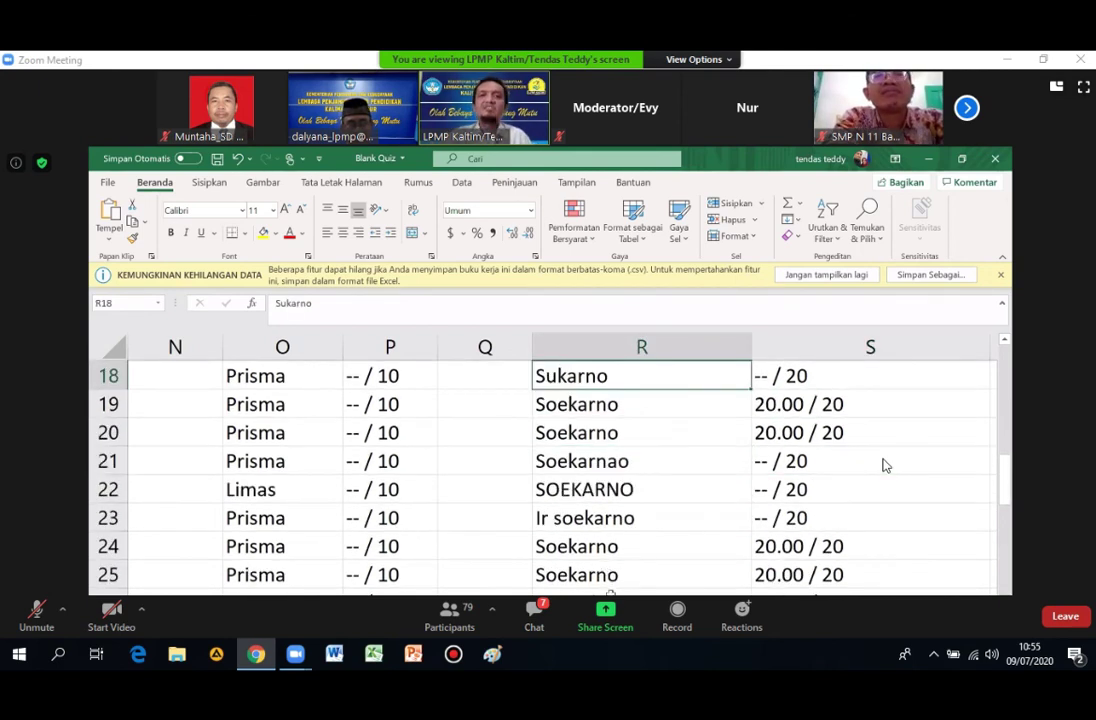
key(Down)
key(Down)
key(Down)
key(Down)
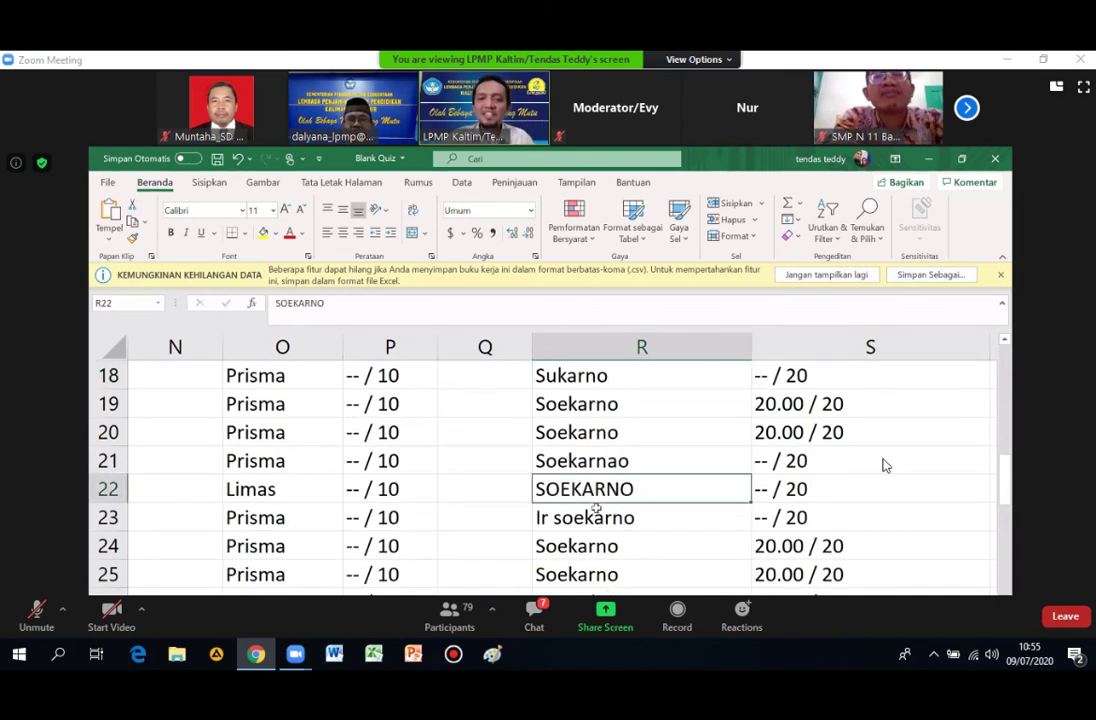